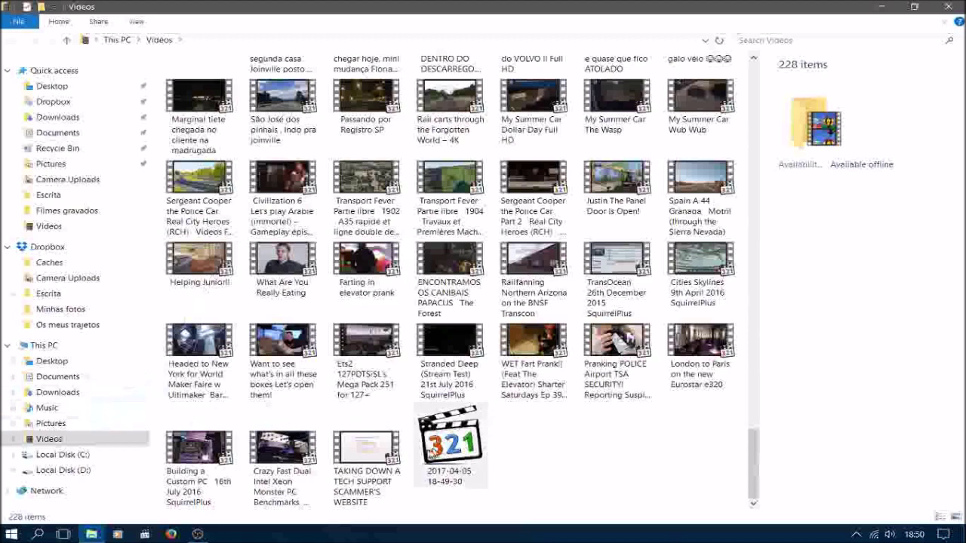
Step: Look through the contents of the Pictures, Music, Downloads, Documents and Desktop folders one after another
click(56, 424)
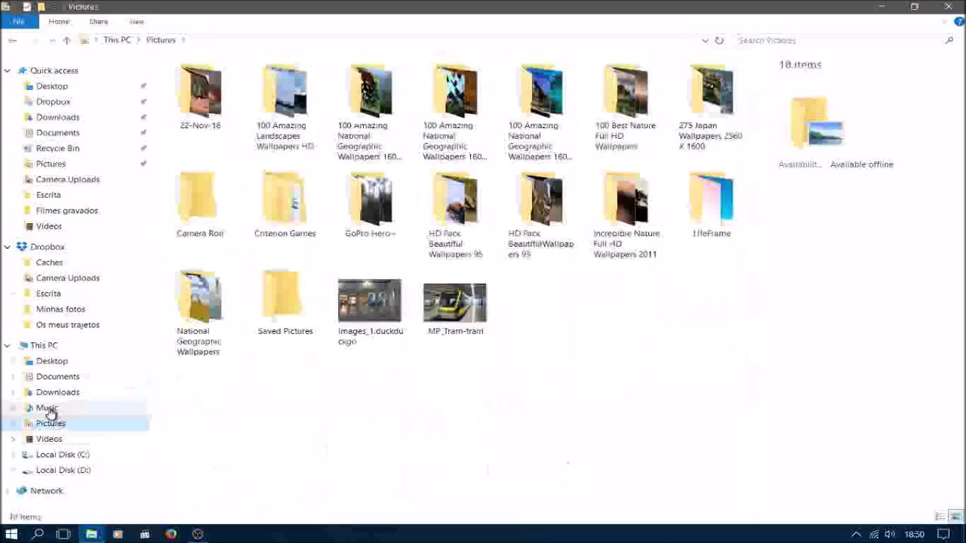
click(49, 409)
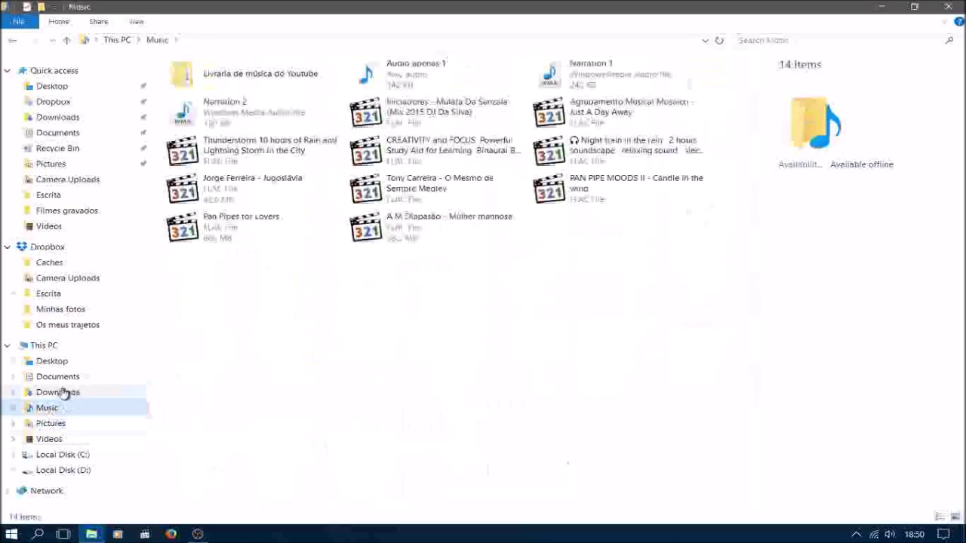
click(64, 393)
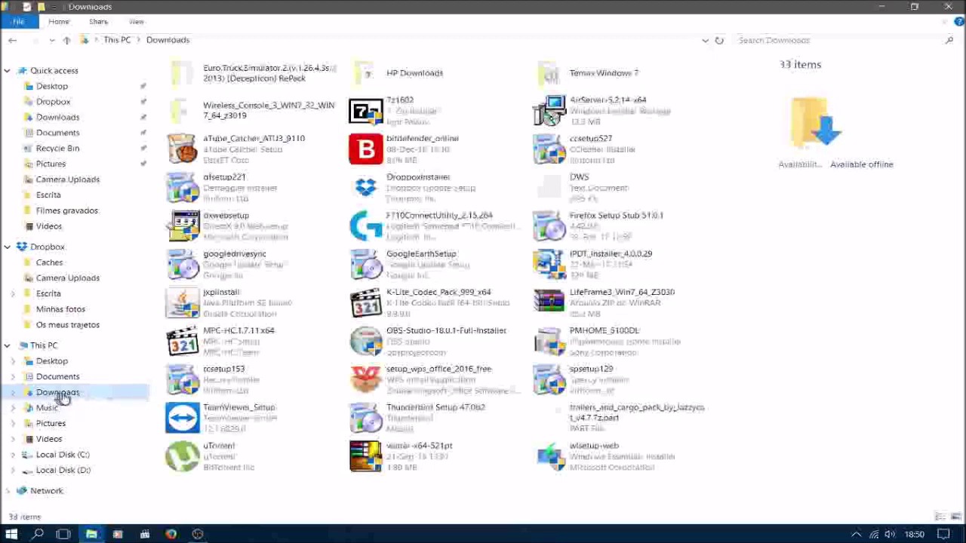
click(66, 382)
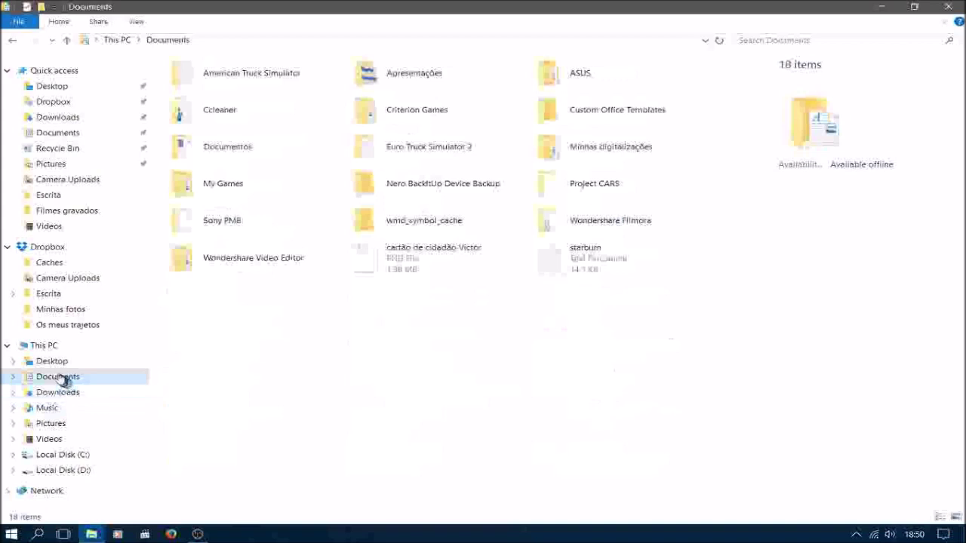
click(53, 364)
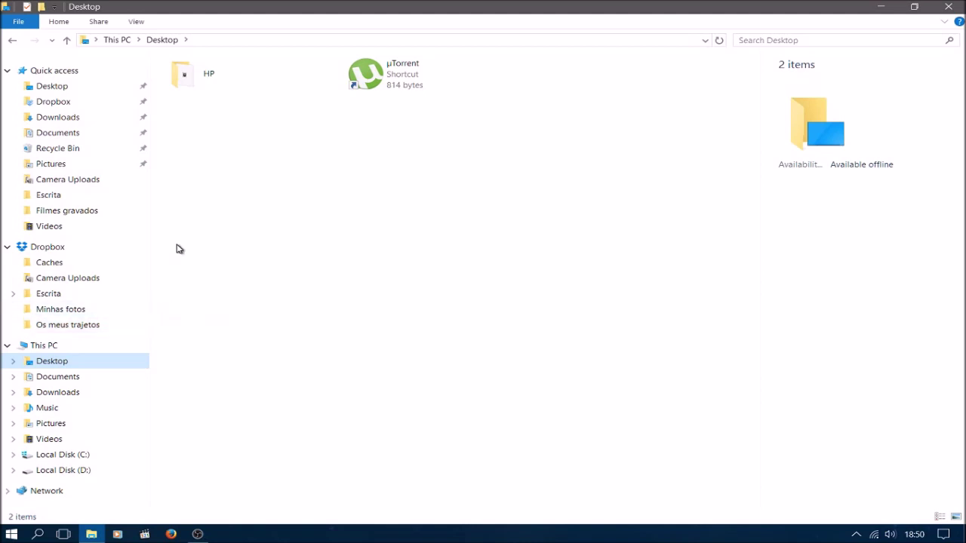
Step: Review the Documents, Downloads and Music folders once more and close the file window
click(501, 188)
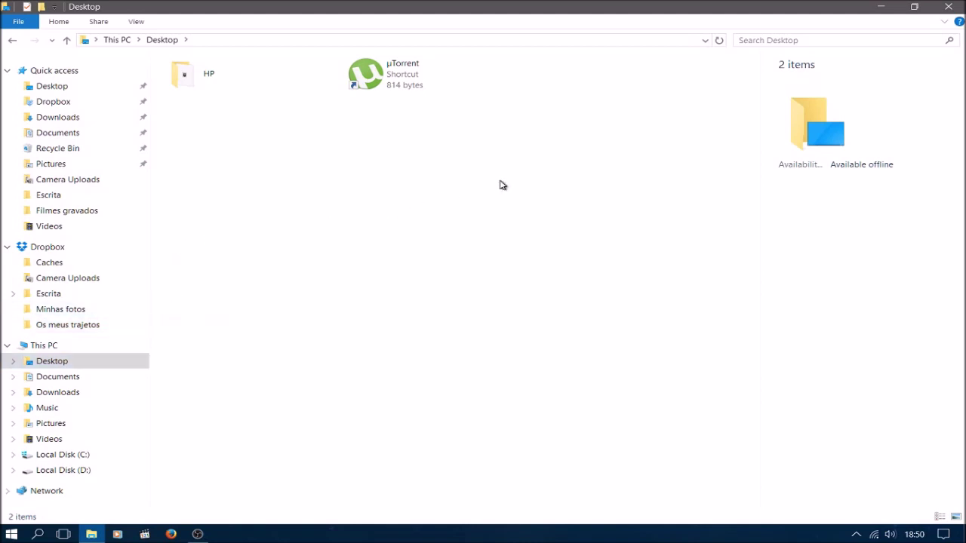
click(109, 377)
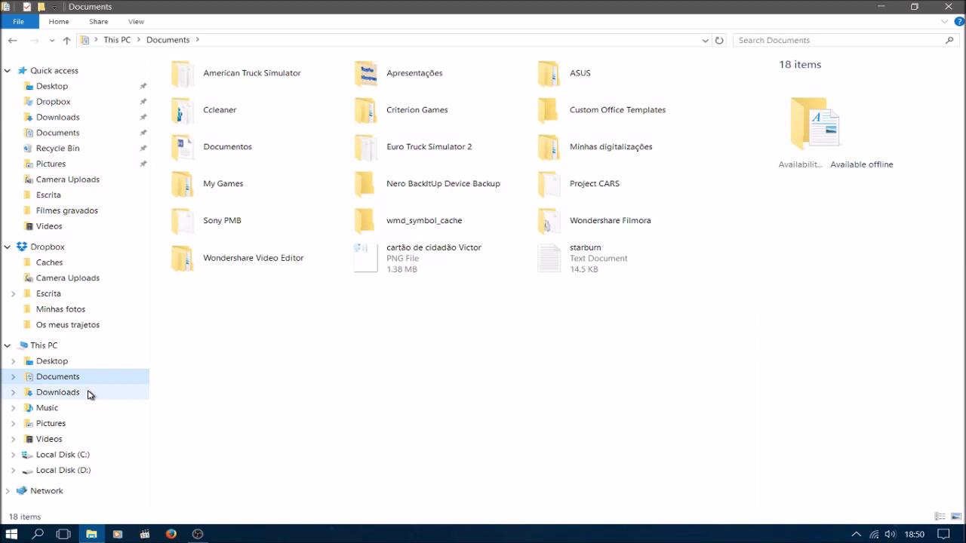
click(89, 395)
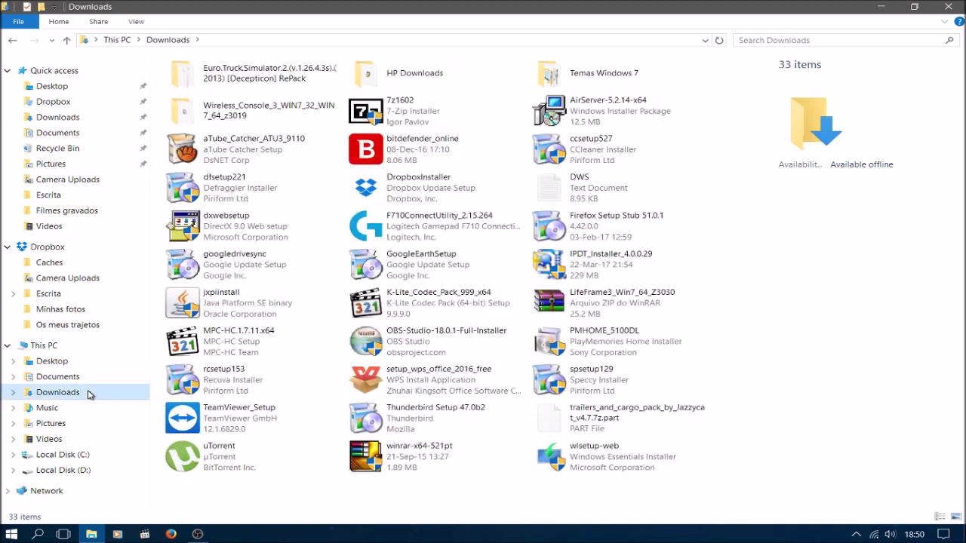
click(47, 408)
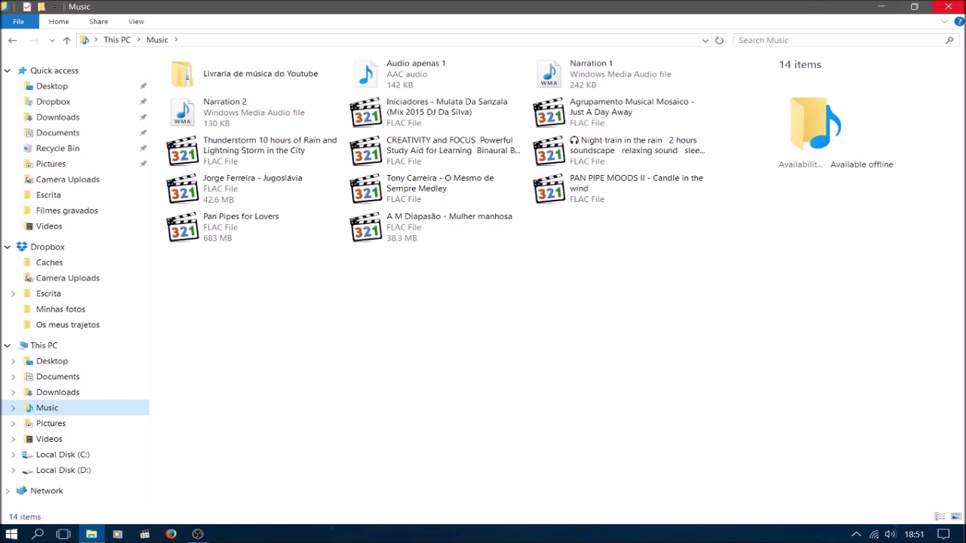
click(948, 7)
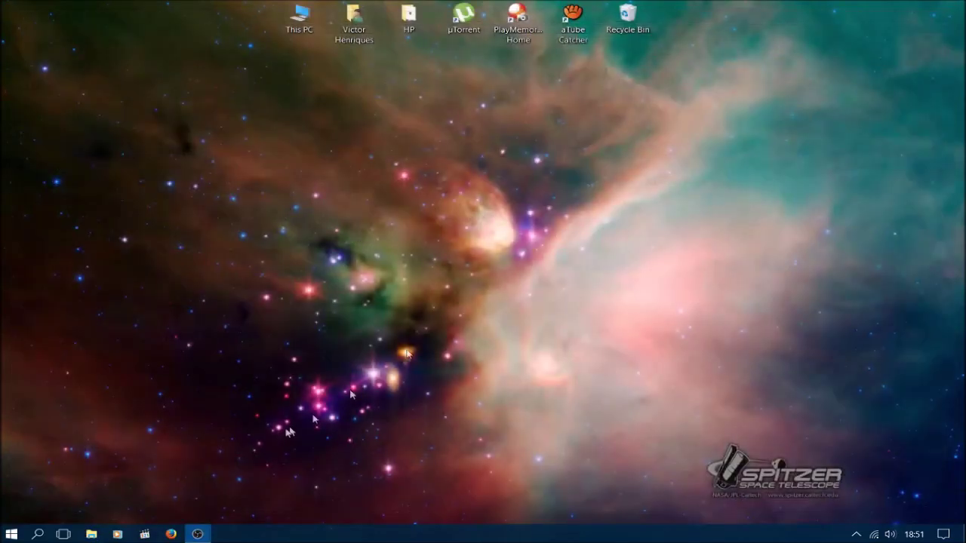
Step: Switch to Firefox, open Facebook from the start page's quick links and look through the news feed posts
click(172, 534)
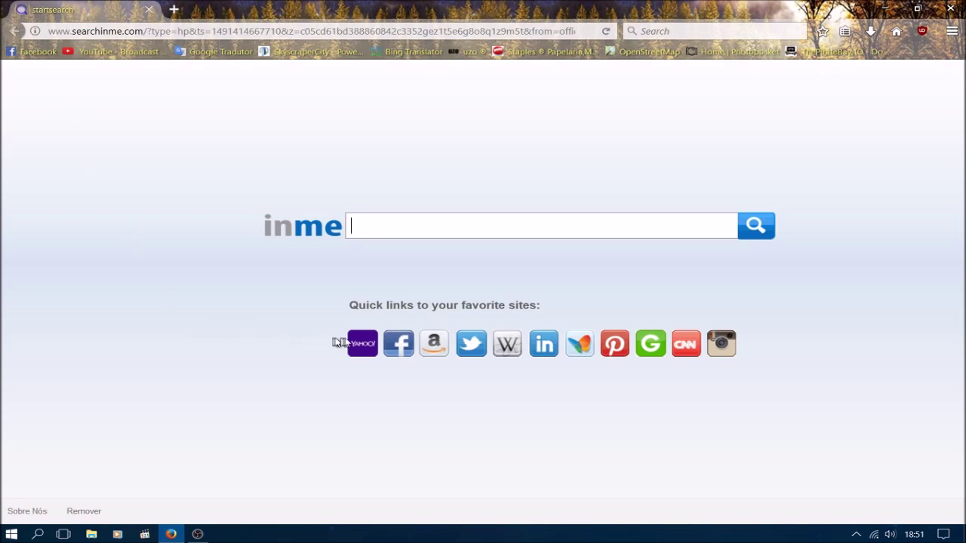
click(392, 350)
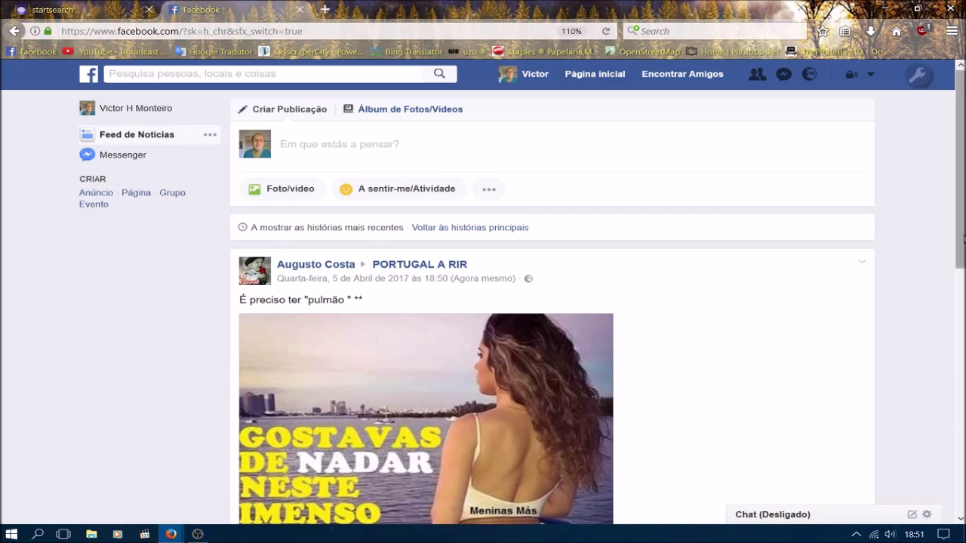
scroll(964, 240, down, 5)
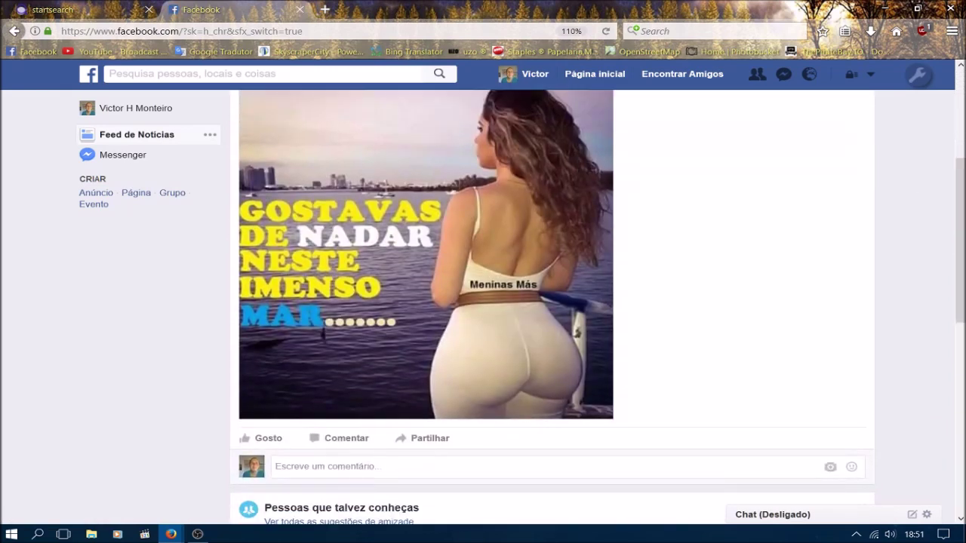
scroll(964, 239, down, 8)
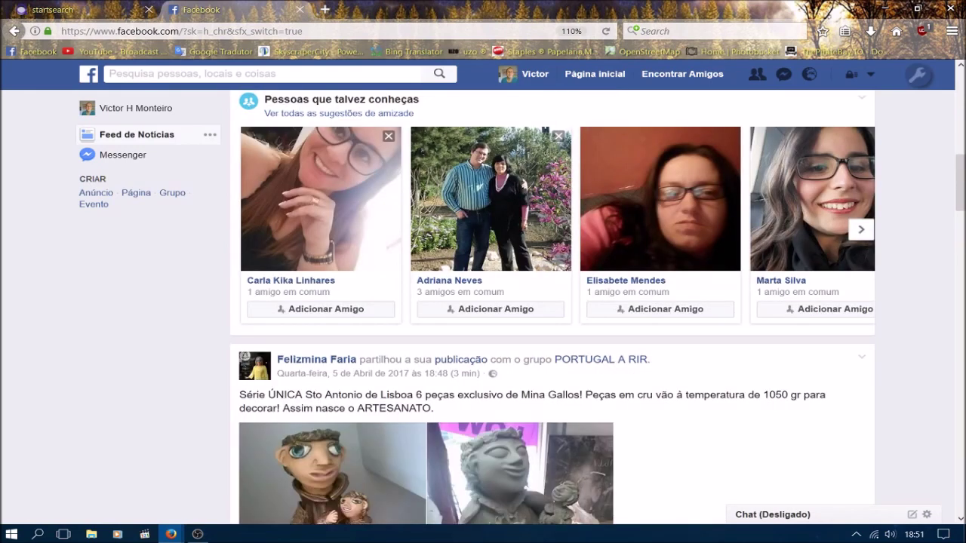
scroll(943, 453, down, 15)
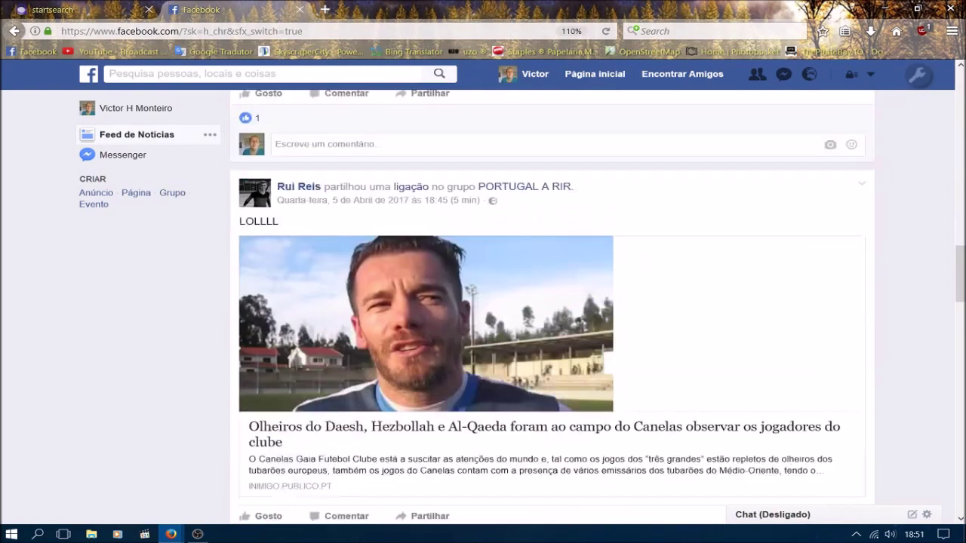
scroll(943, 423, down, 3)
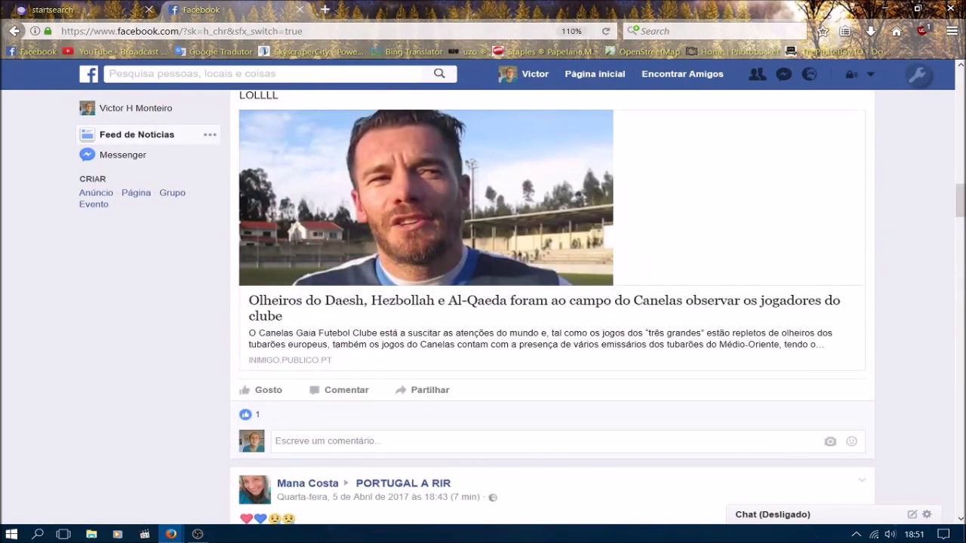
Step: Hide the "Pessoas que talvez conheças" friend suggestions from the Facebook news feed
scroll(551, 302, up, 10)
scroll(551, 302, up, 8)
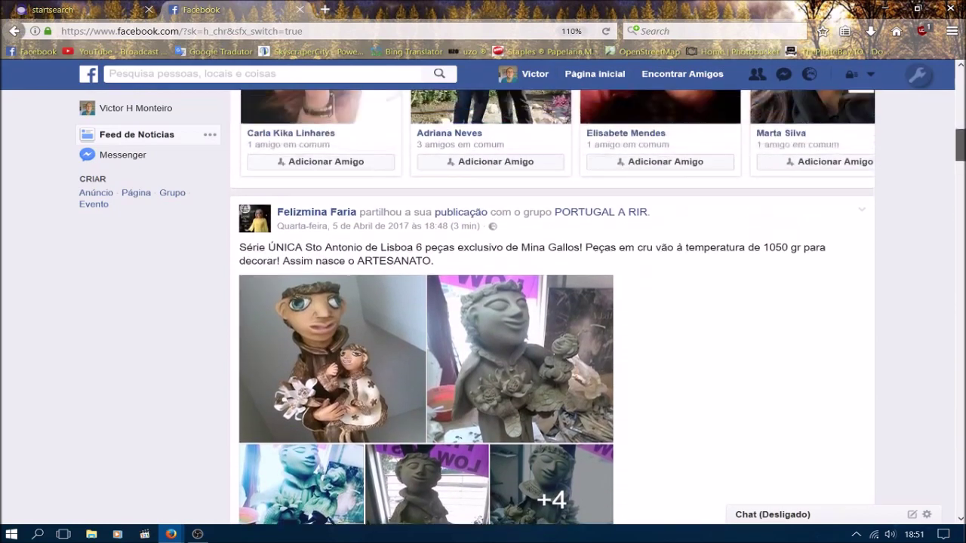
scroll(551, 302, up, 1)
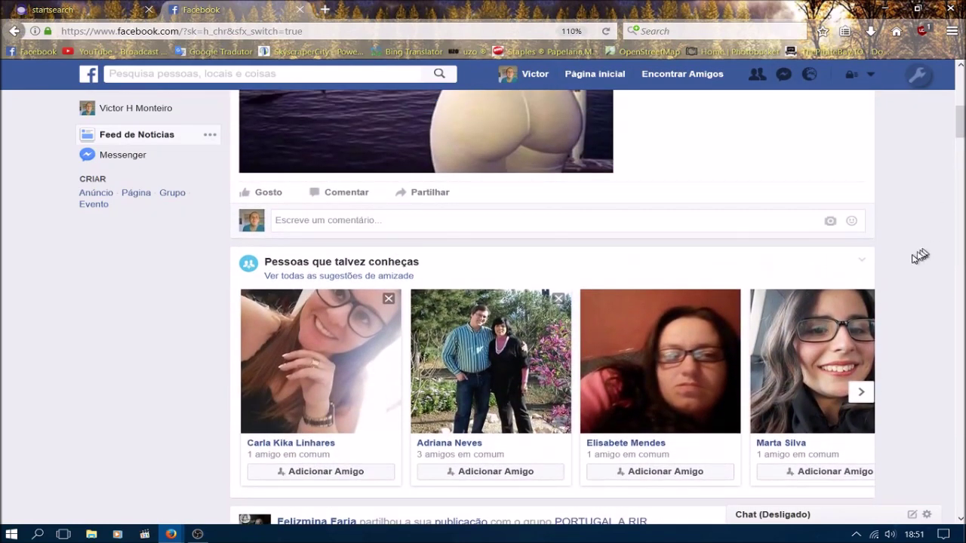
click(862, 260)
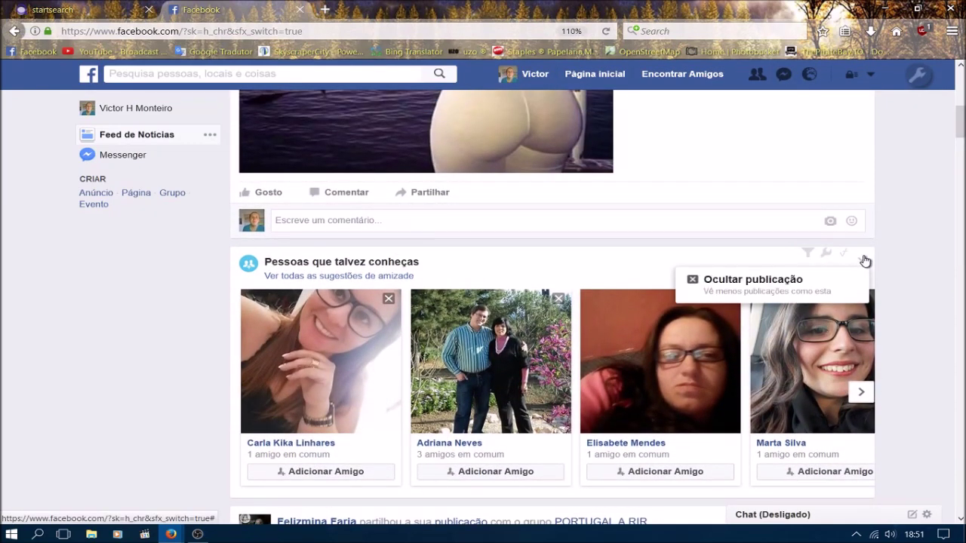
click(783, 282)
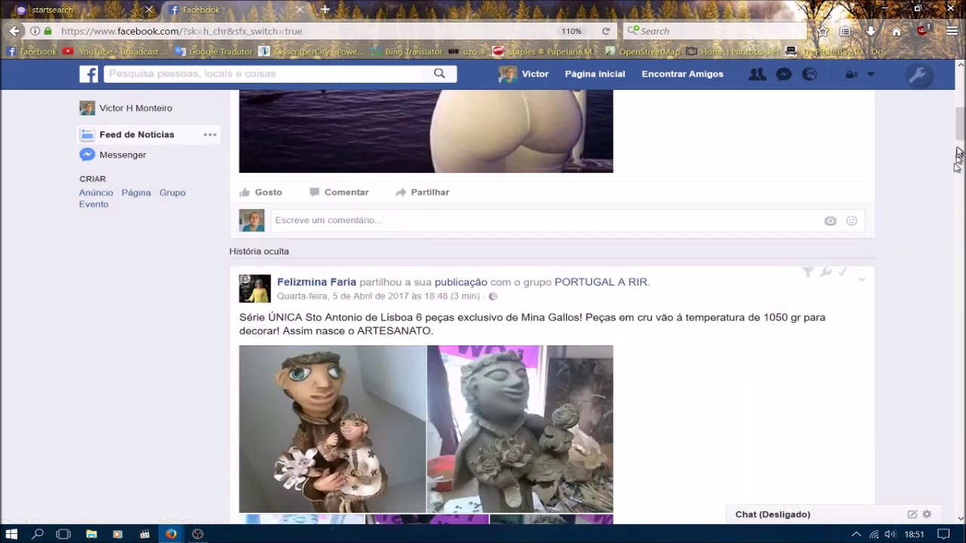
Step: Open the account's own profile and examine the Vista geral overview in its Sobre section
scroll(551, 301, up, 6)
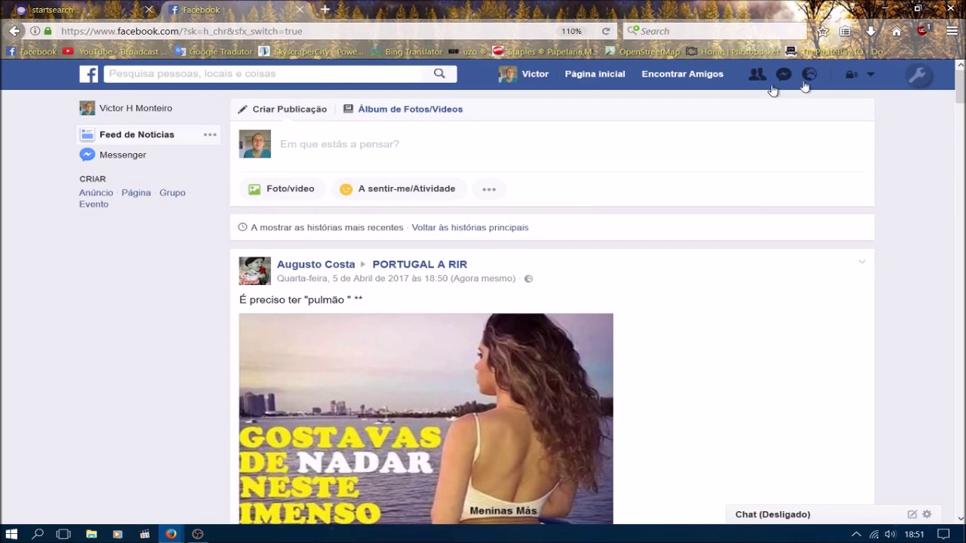
click(534, 75)
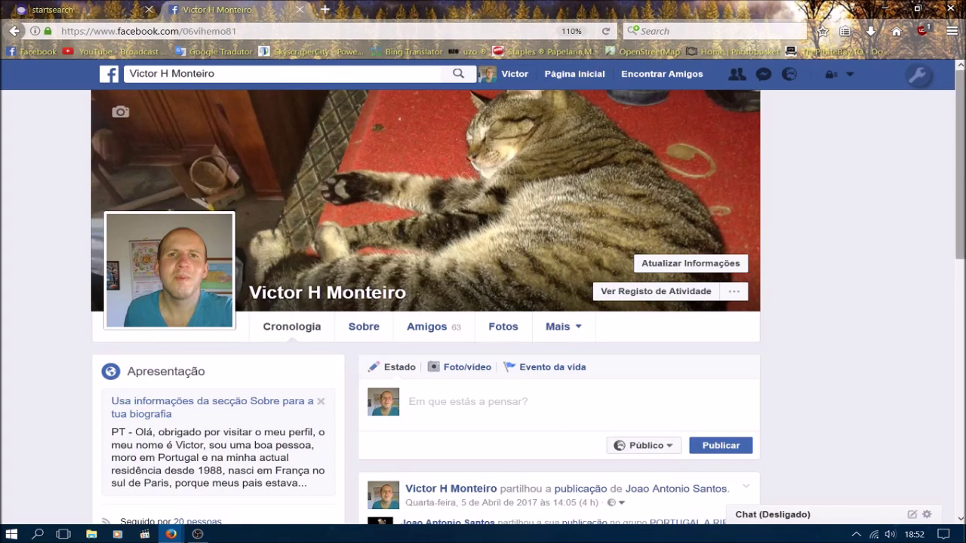
scroll(483, 301, down, 1)
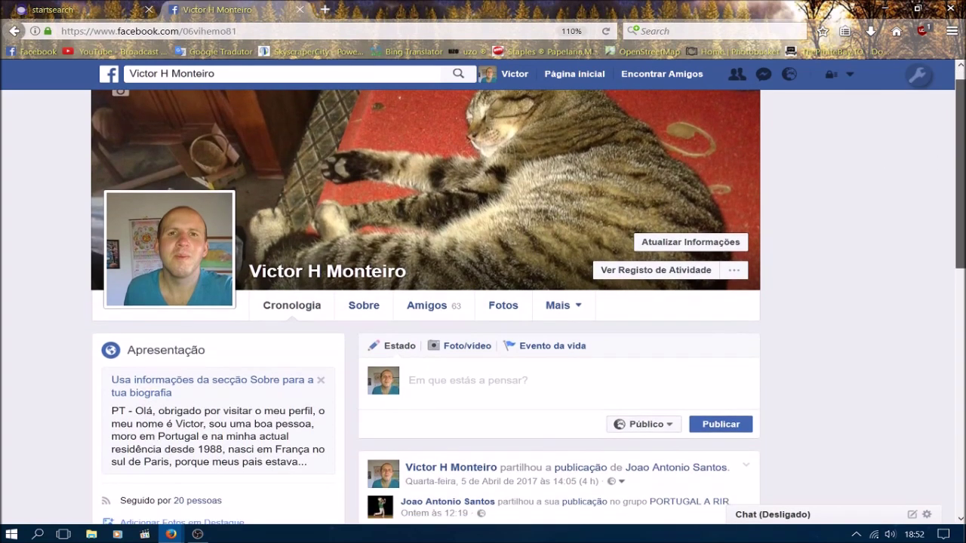
scroll(529, 287, up, 1)
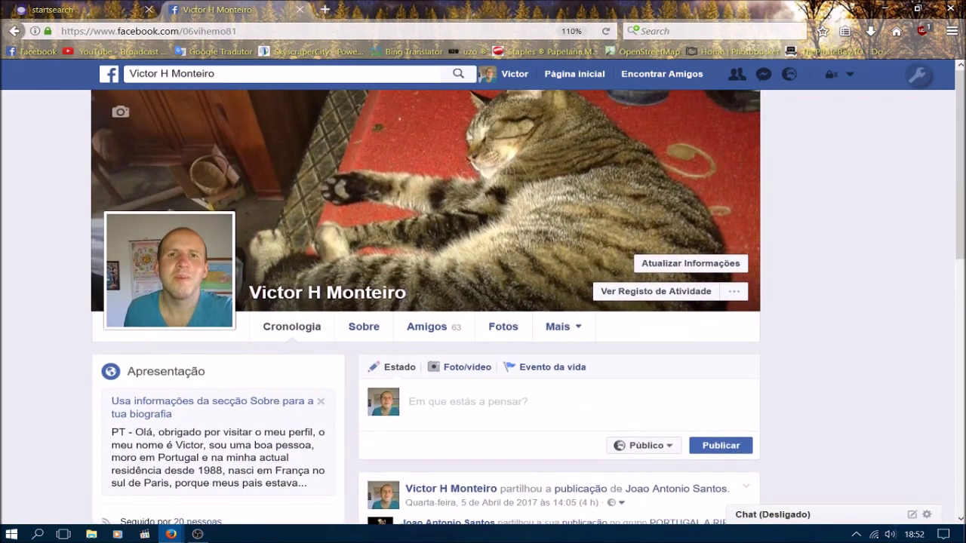
click(363, 327)
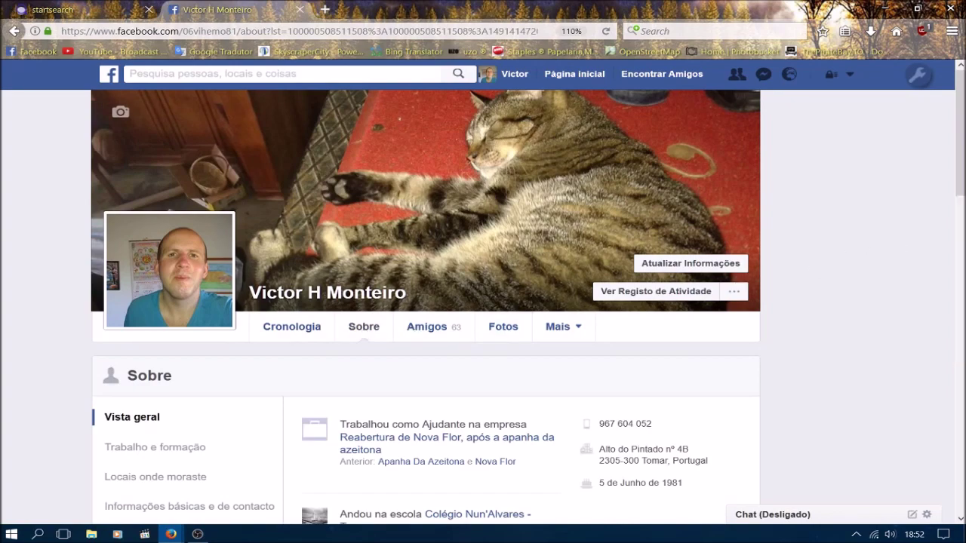
scroll(483, 302, down, 5)
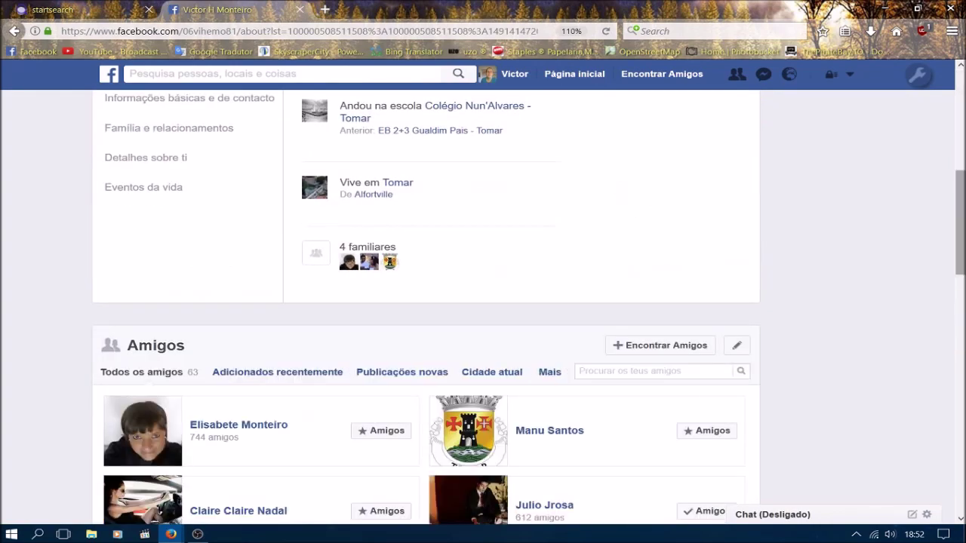
scroll(483, 302, up, 3)
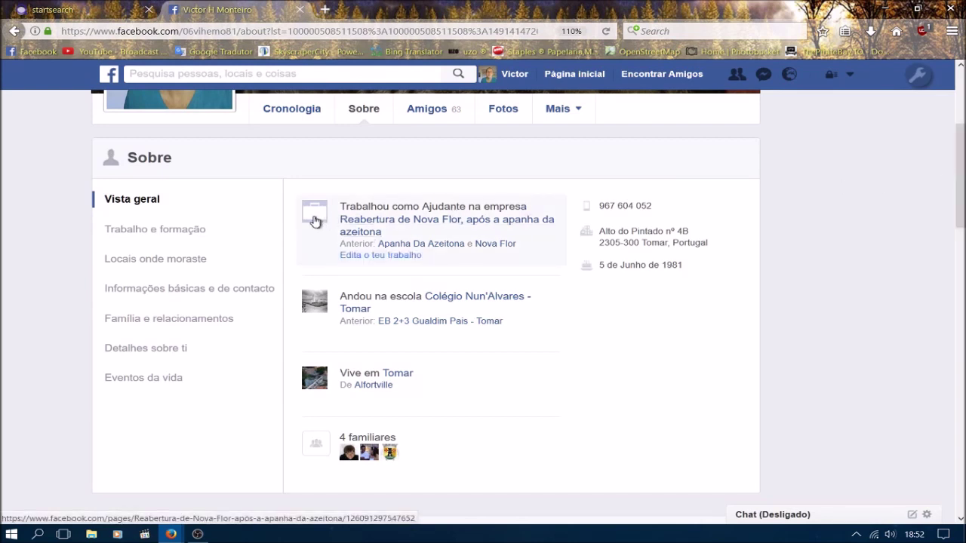
Step: Review the profile's work and education, places lived, and basic and contact information
click(186, 233)
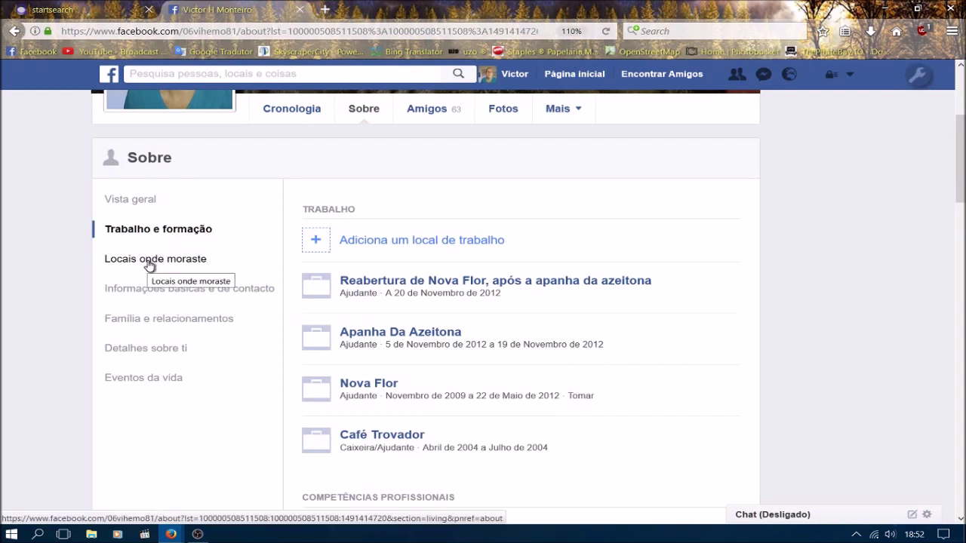
click(149, 265)
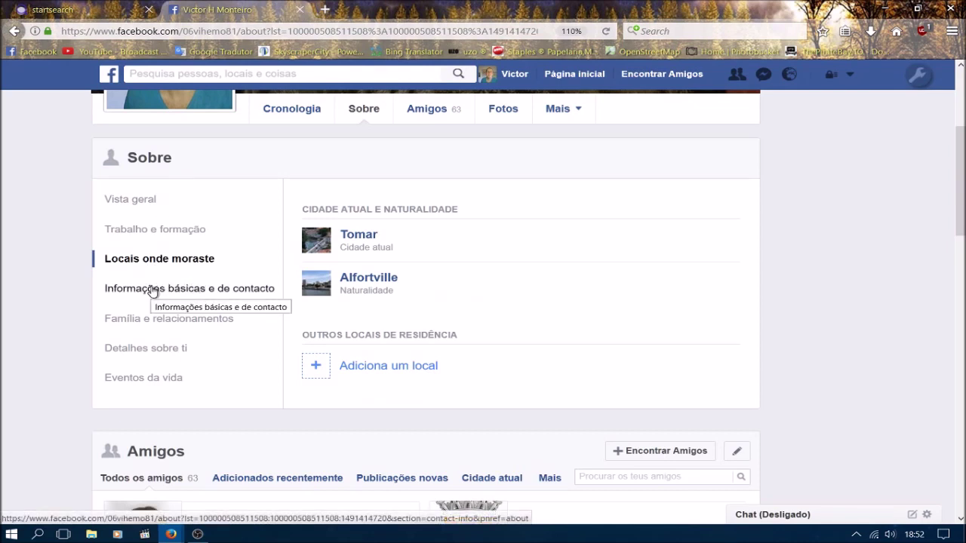
click(153, 290)
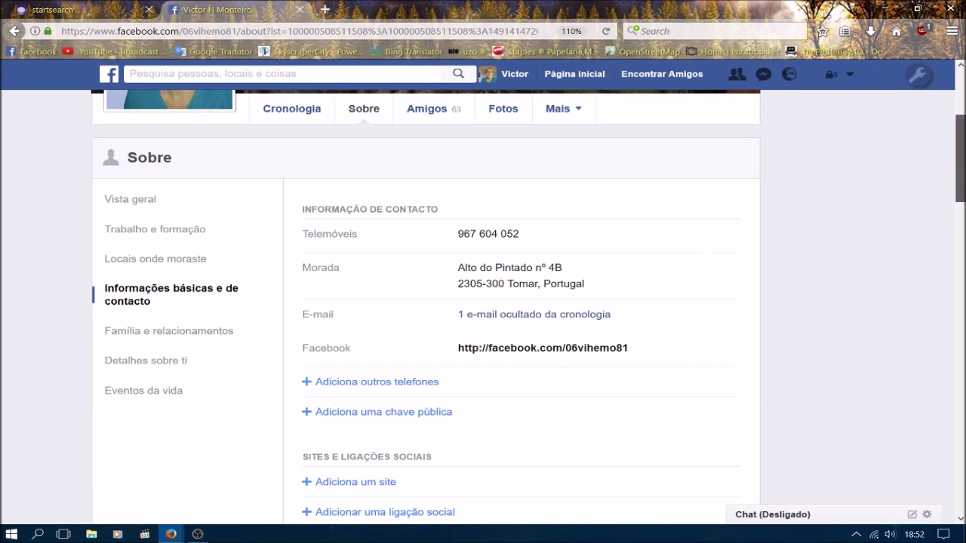
scroll(960, 159, down, 2)
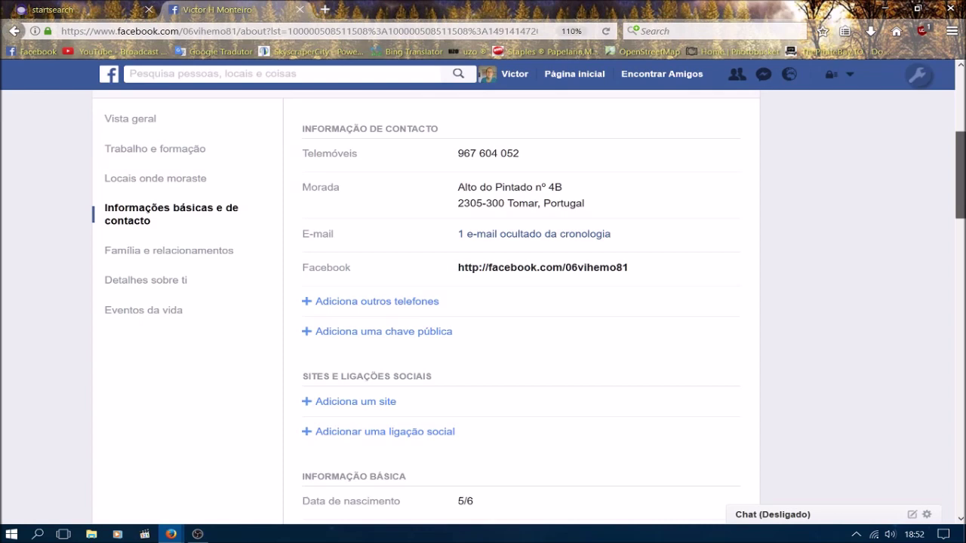
scroll(959, 174, down, 1)
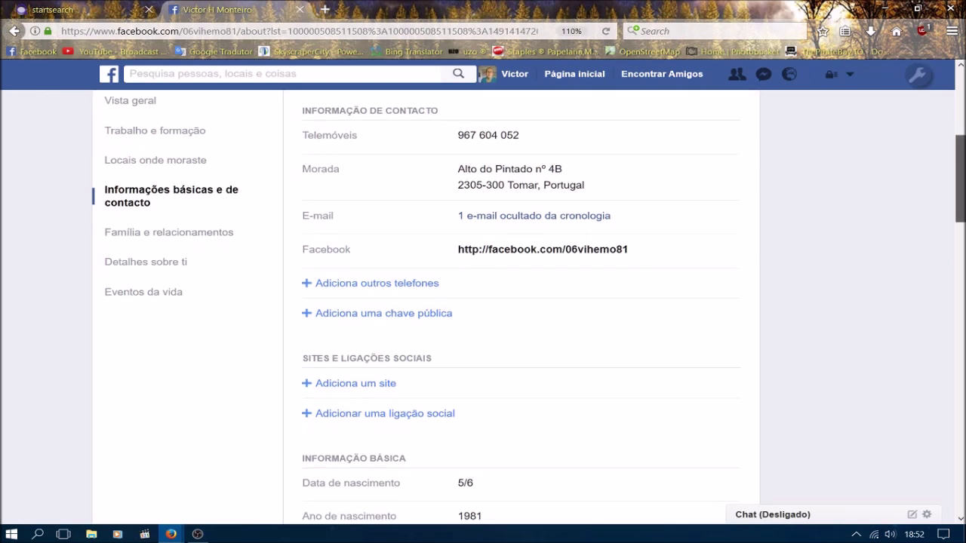
Step: Review the profile's Família e relacionamentos and Detalhes sobre ti sections
click(183, 232)
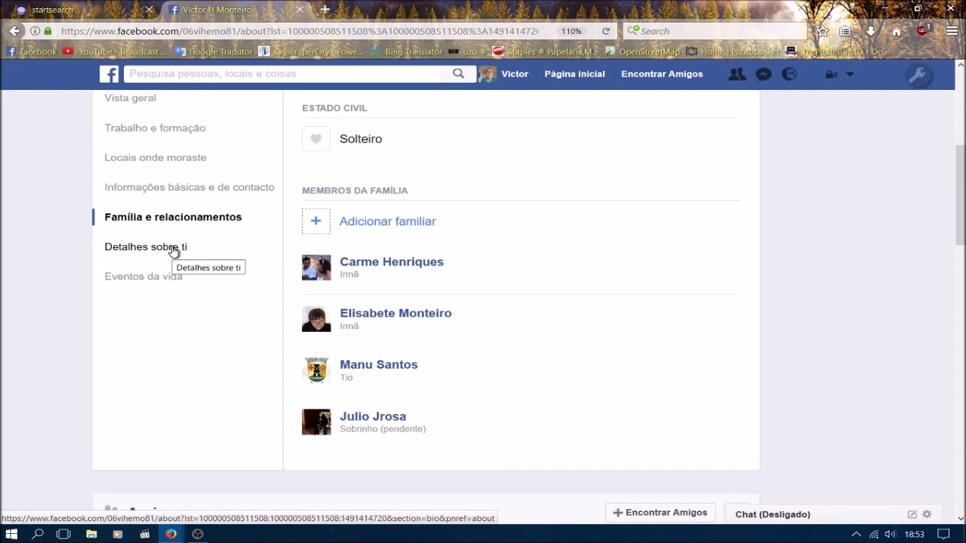
click(174, 249)
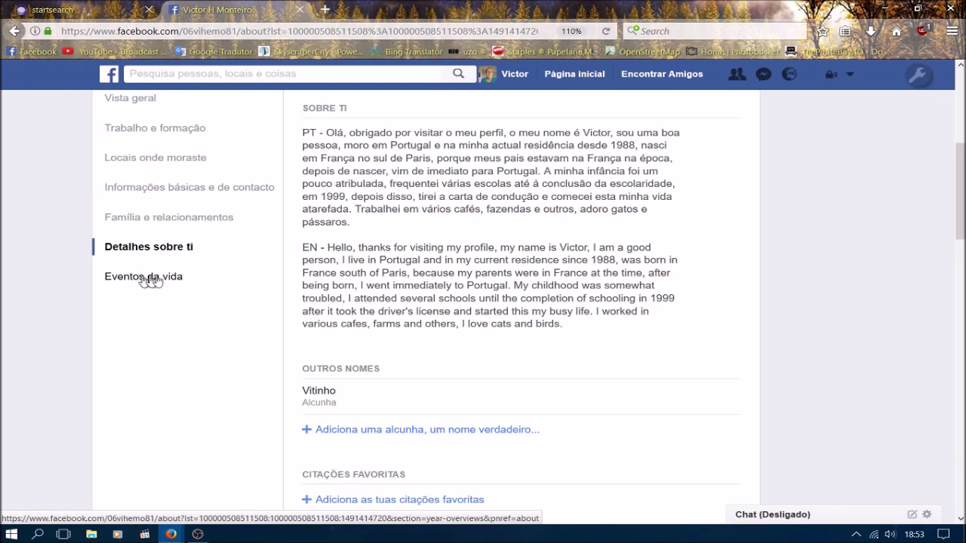
scroll(528, 309, down, 1)
scroll(483, 310, down, 4)
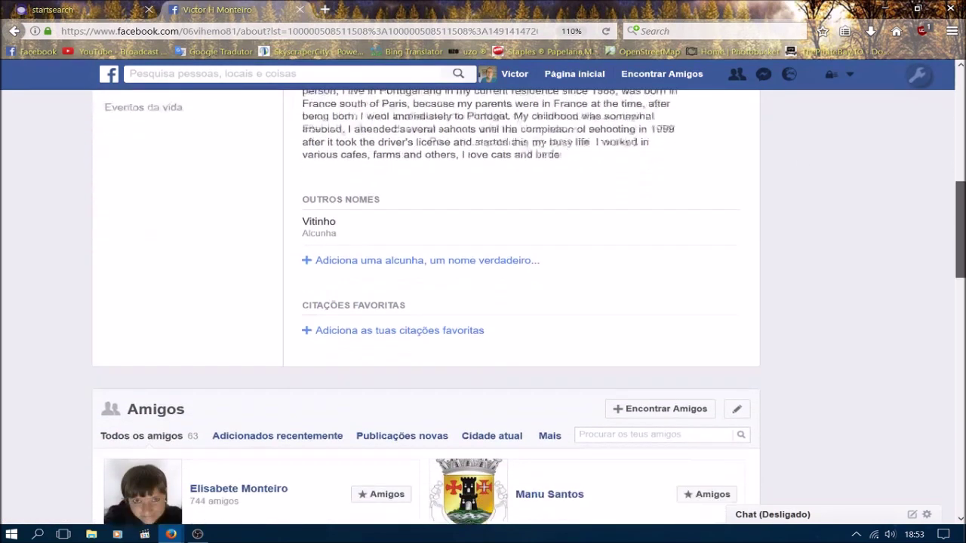
Step: Review the Amigos and Fotos sections further down the profile's Sobre page
scroll(483, 309, down, 3)
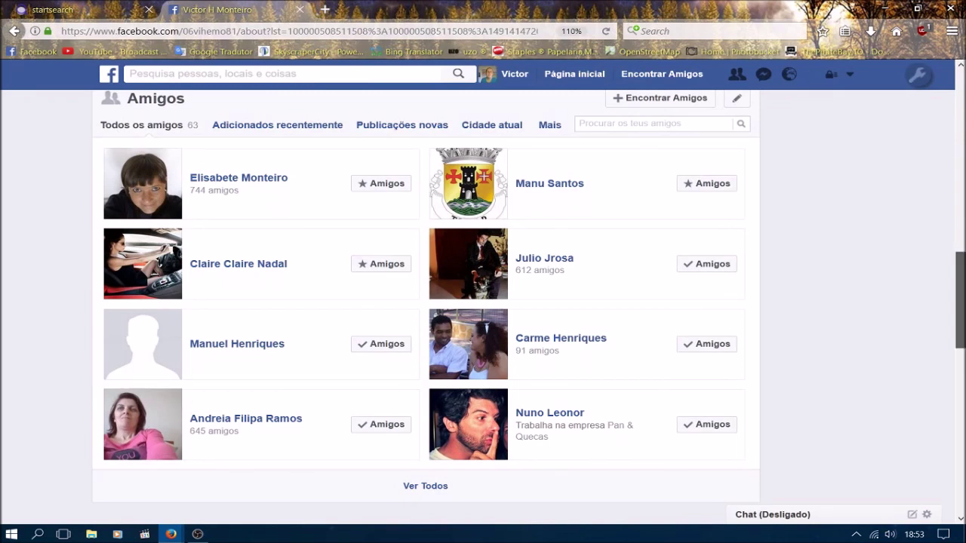
scroll(425, 302, down, 5)
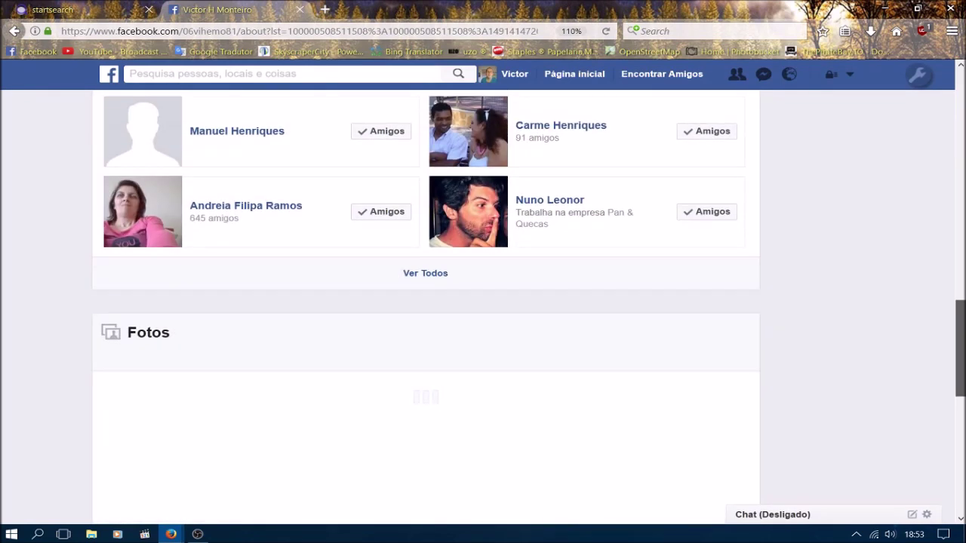
scroll(426, 302, down, 5)
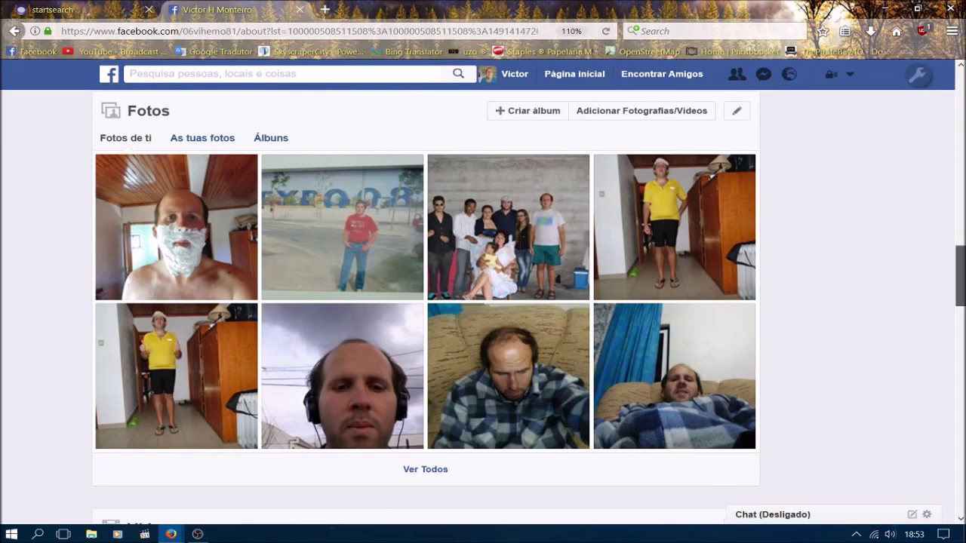
scroll(960, 275, up, 1)
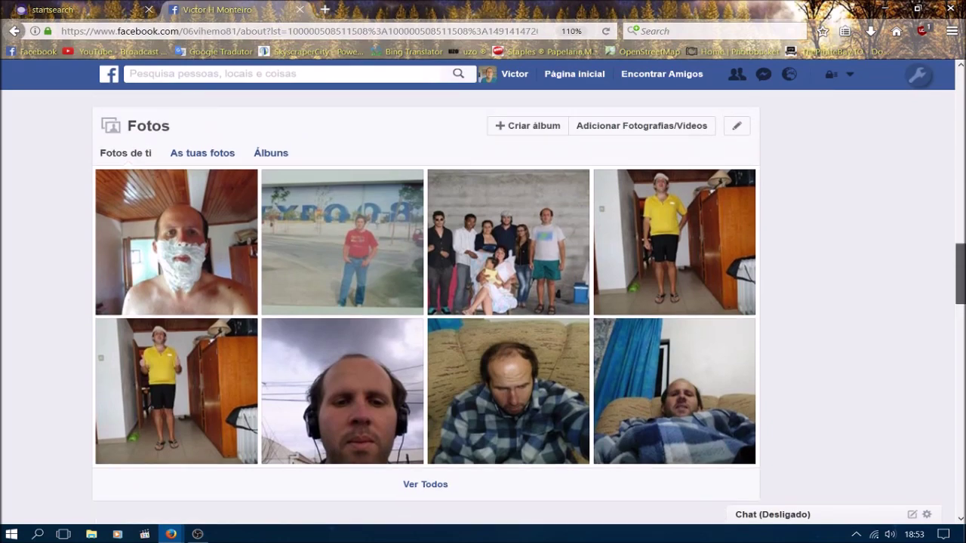
scroll(959, 275, up, 6)
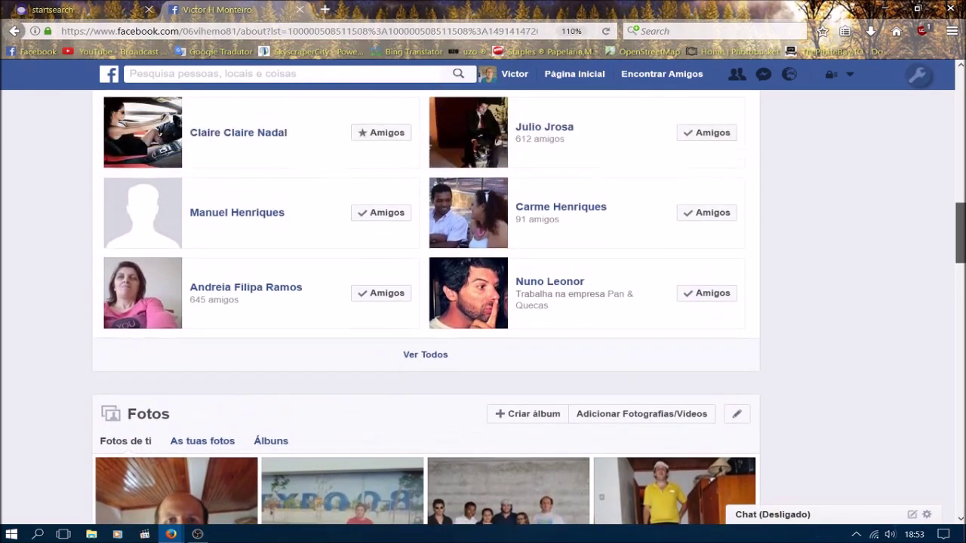
scroll(960, 275, up, 10)
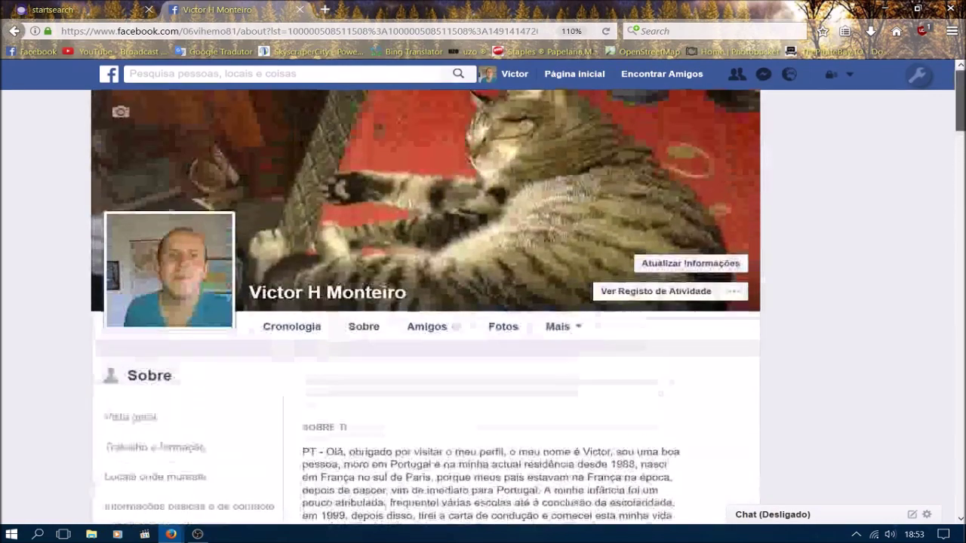
Step: Open the profile's Amigos page and browse the pictures on its Fotos page
click(430, 330)
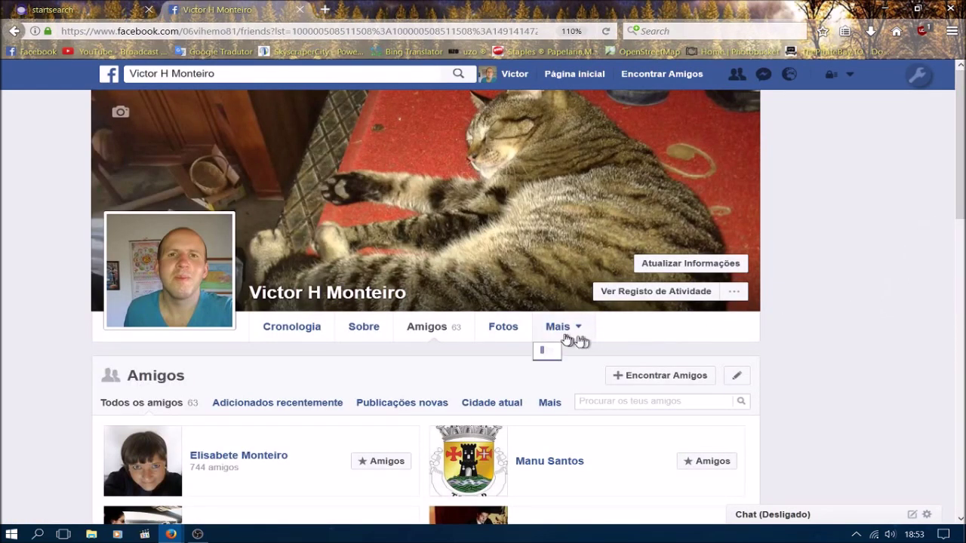
click(503, 338)
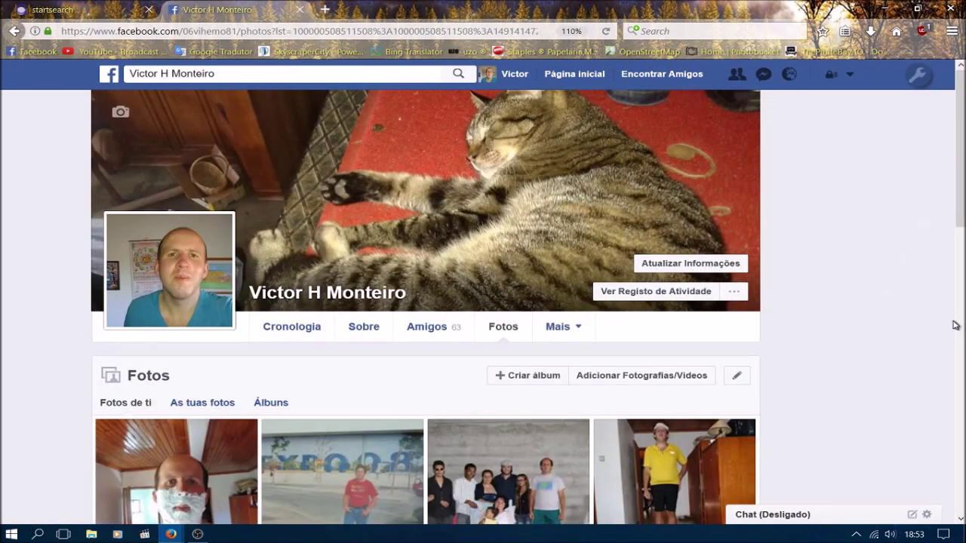
click(956, 325)
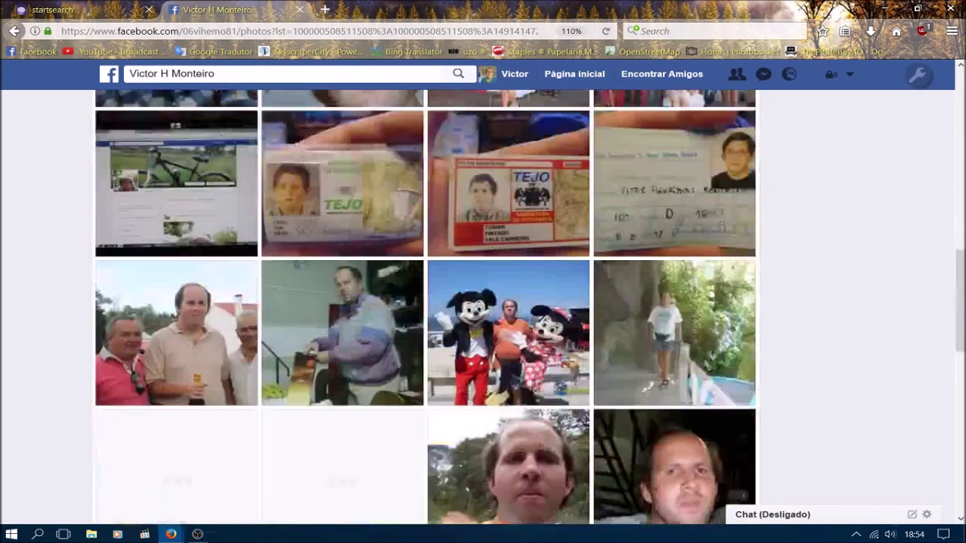
scroll(900, 318, up, 10)
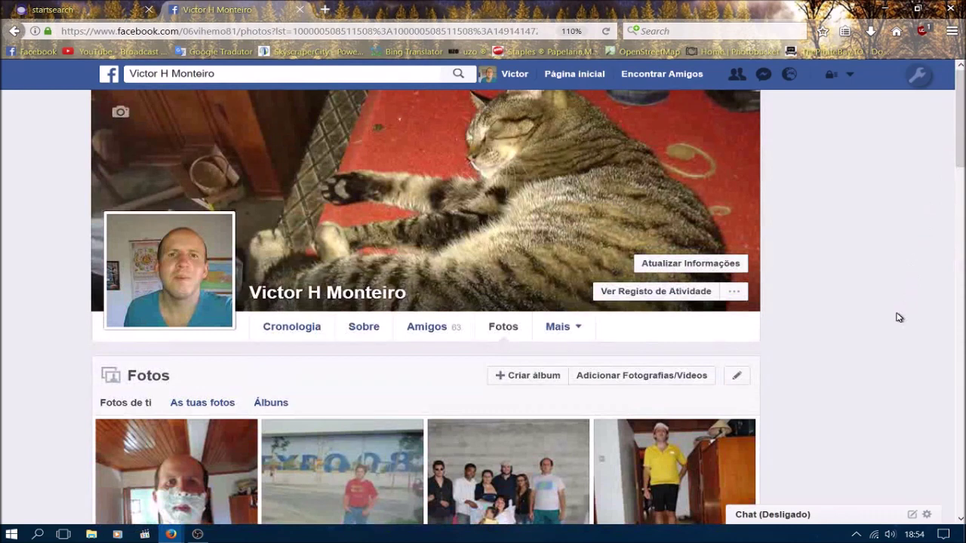
Step: Check which further profile sections are offered under Mais
click(578, 337)
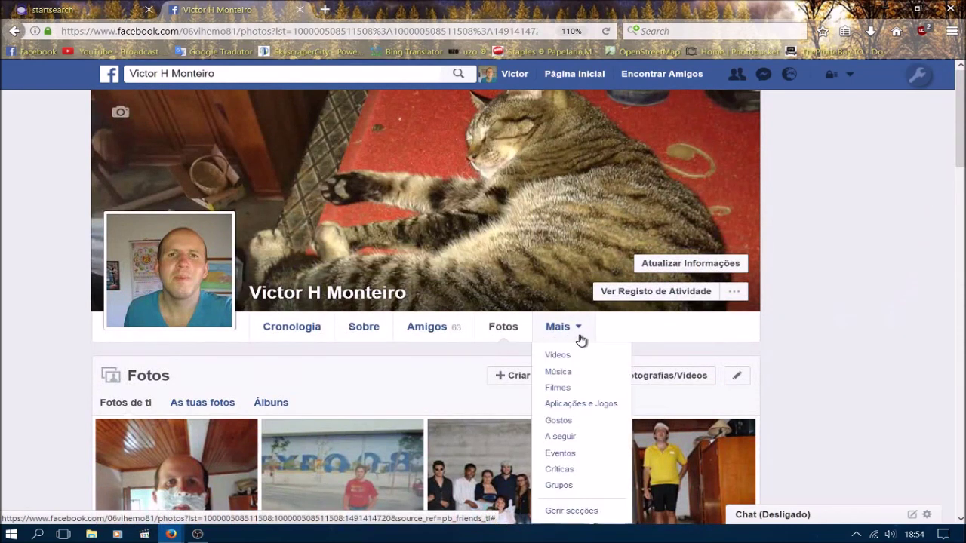
click(556, 338)
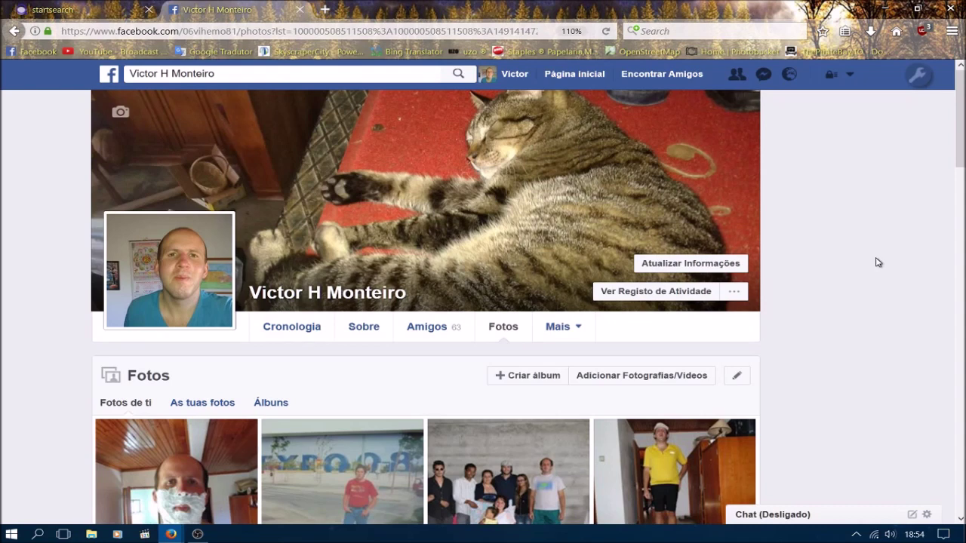
click(564, 327)
click(565, 329)
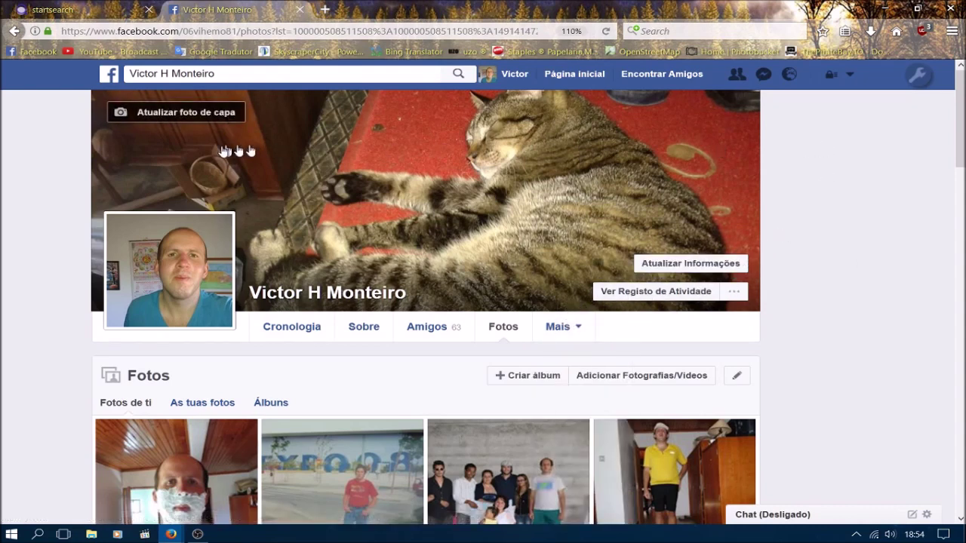
Step: Open YouTube and go to the account's own channel page
click(112, 54)
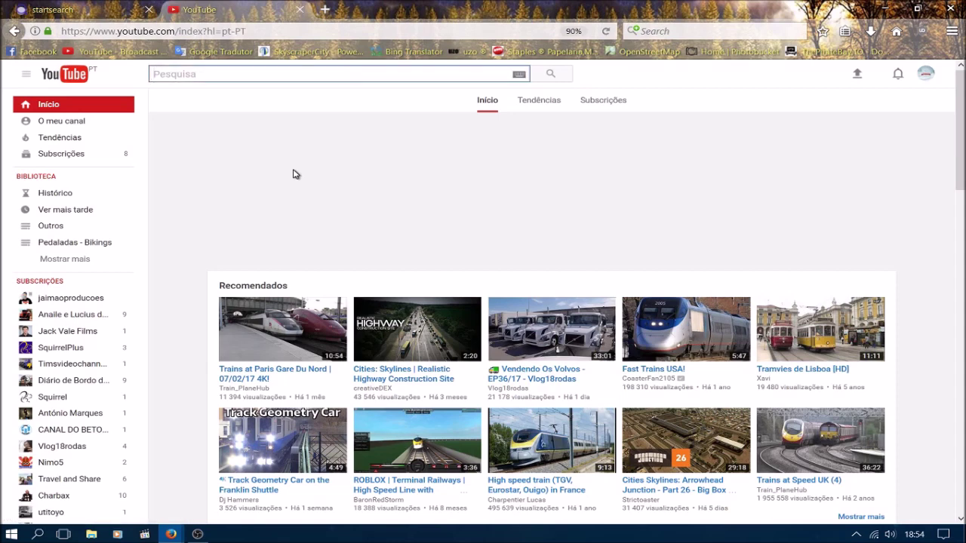
click(89, 124)
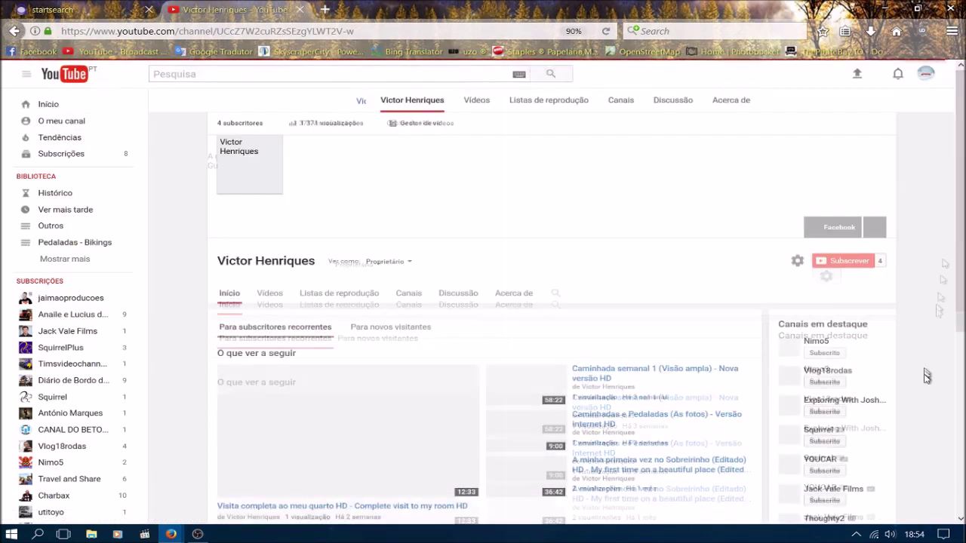
Step: Examine the running processes and the CPU performance in Task Manager, closing it when done
right_click(728, 540)
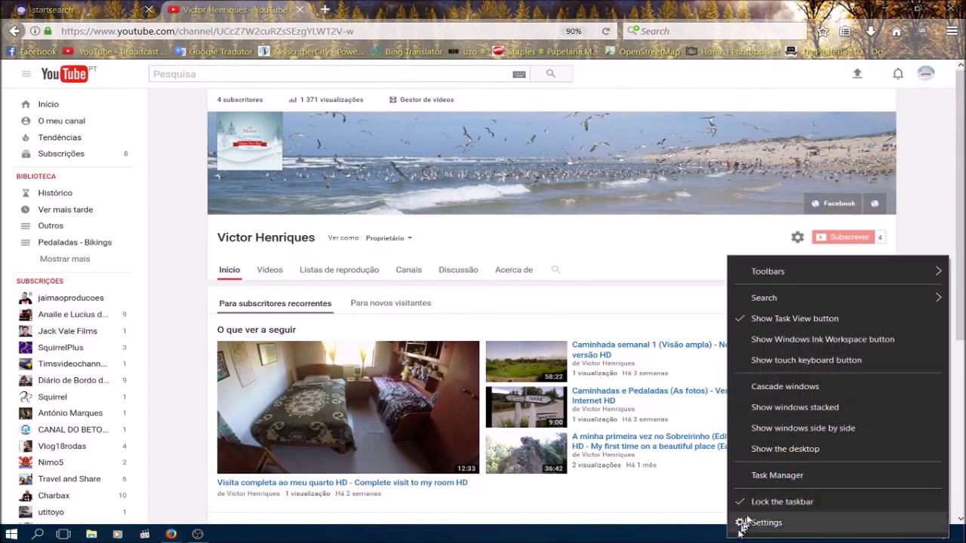
click(781, 481)
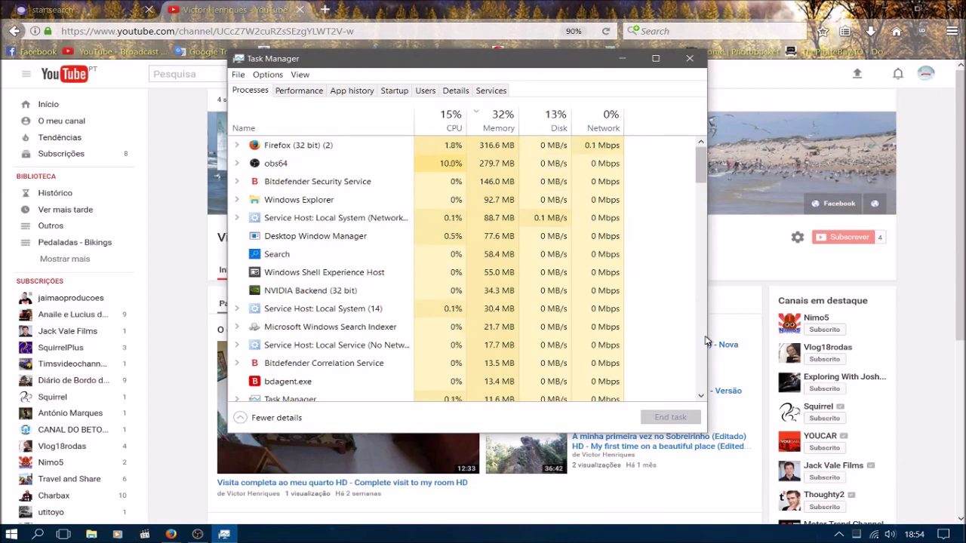
scroll(705, 341, down, 5)
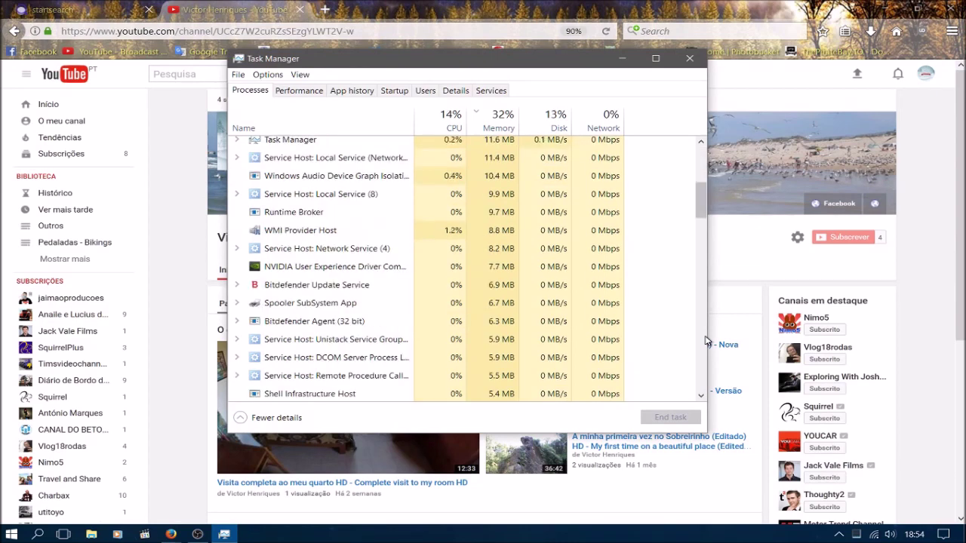
scroll(705, 341, down, 5)
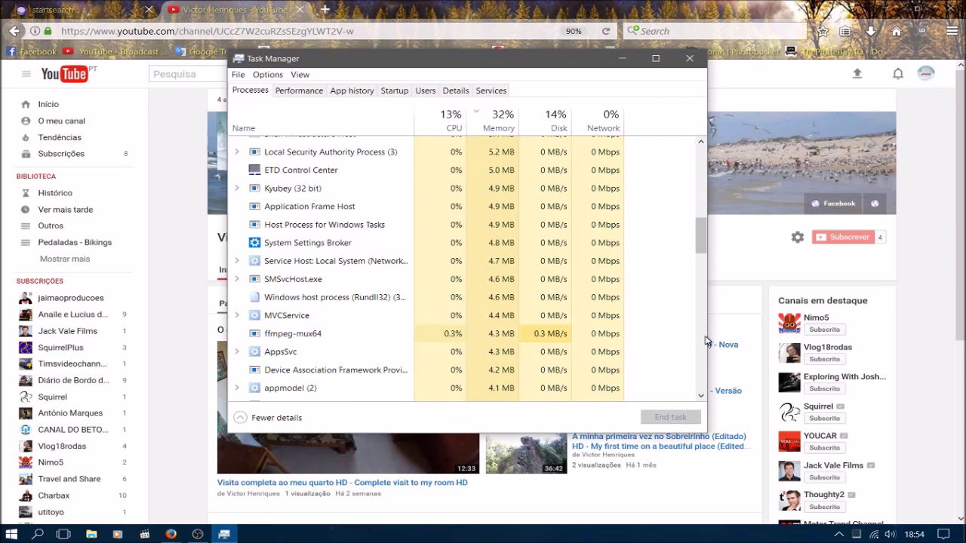
scroll(706, 341, down, 5)
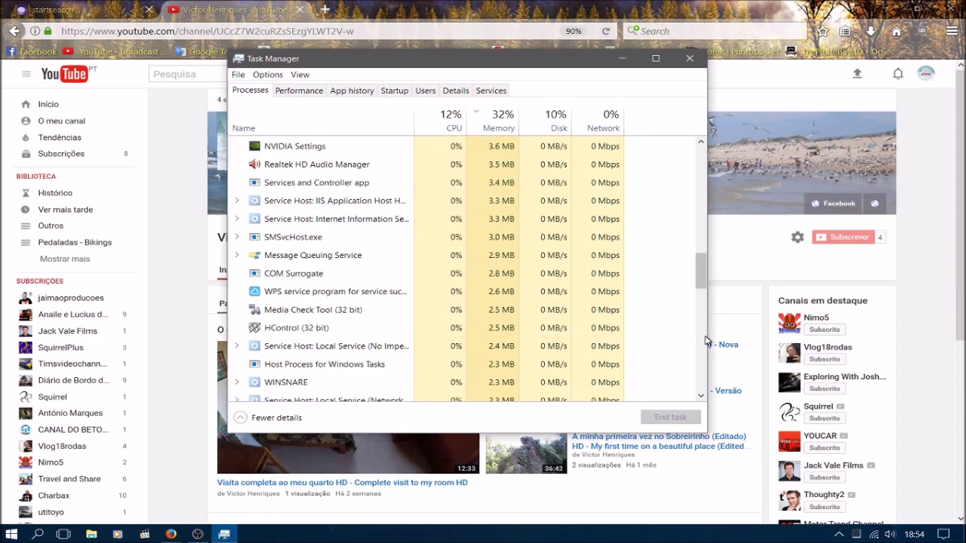
scroll(706, 341, down, 10)
scroll(707, 351, down, 3)
drag(710, 353, 705, 261)
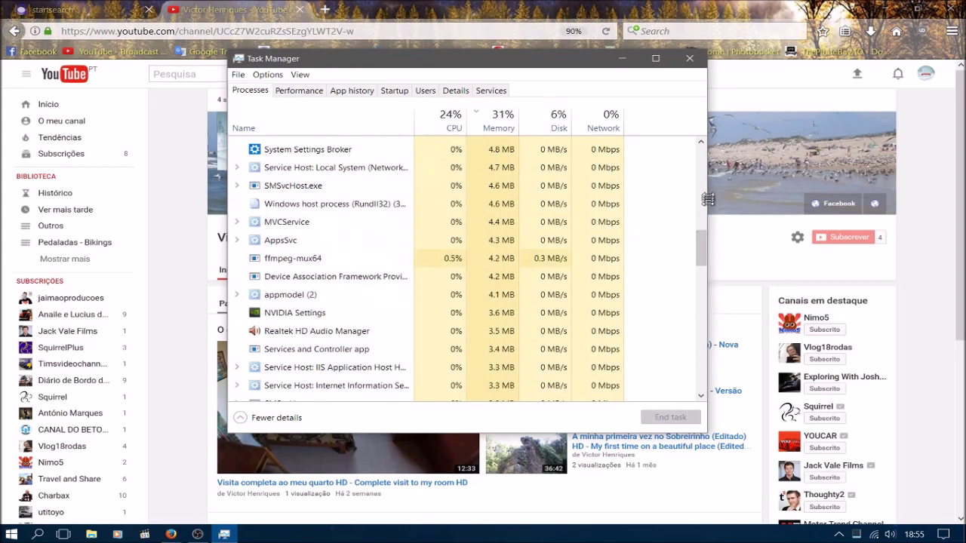
click(705, 172)
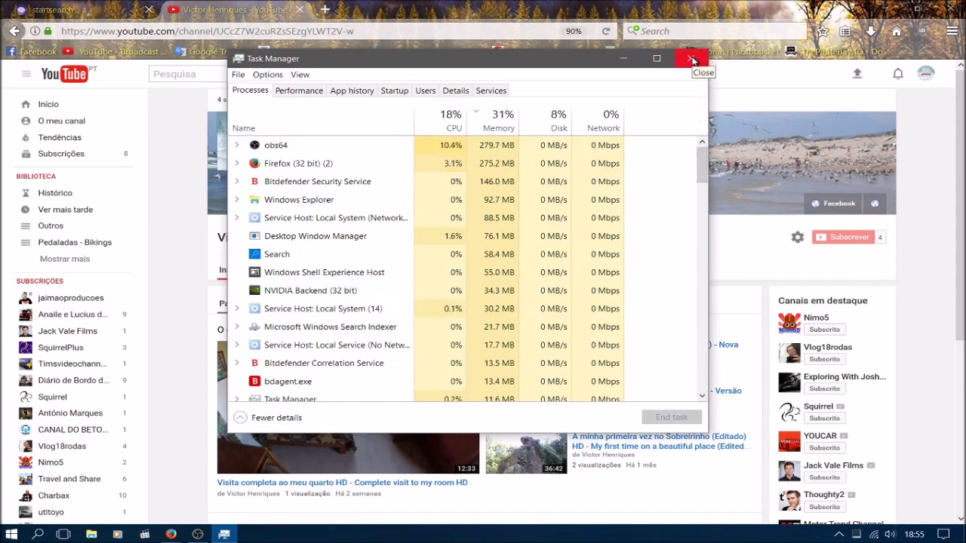
click(304, 91)
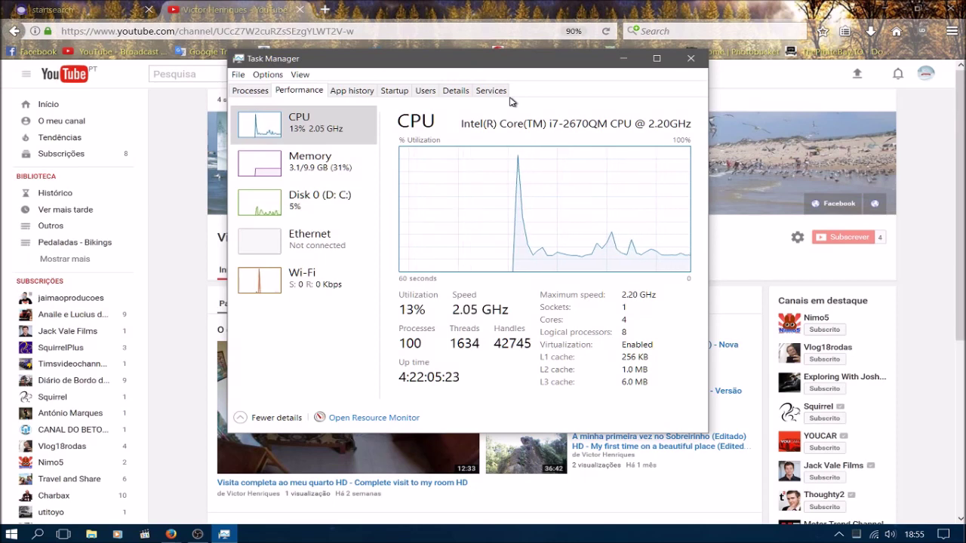
click(690, 60)
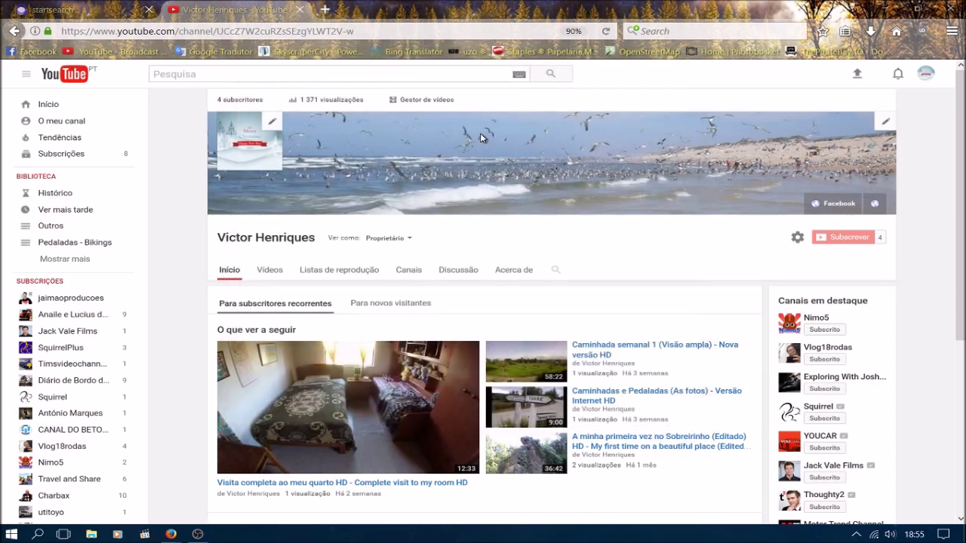
Step: Open the channel's video manager in Creator Studio and review the settings and statistics of its live streaming dashboard
click(428, 101)
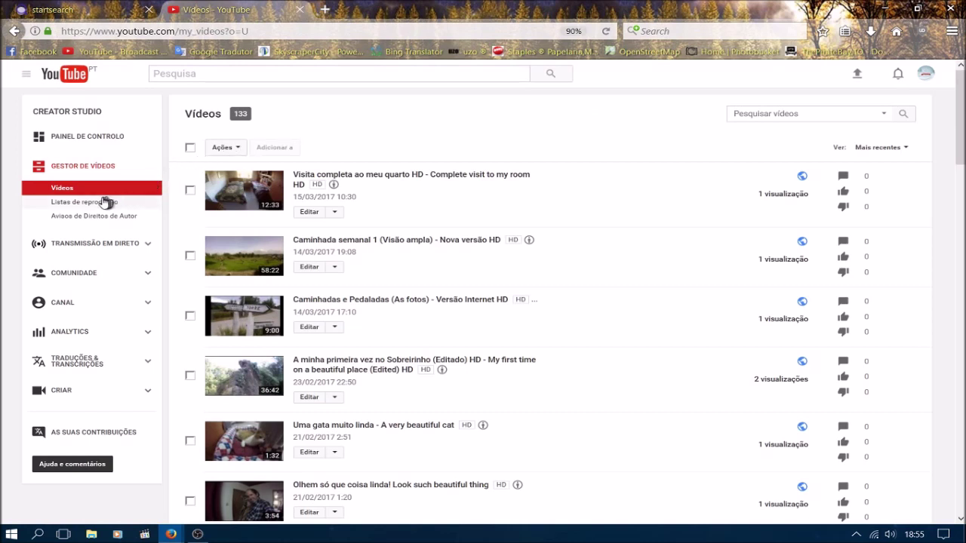
click(114, 248)
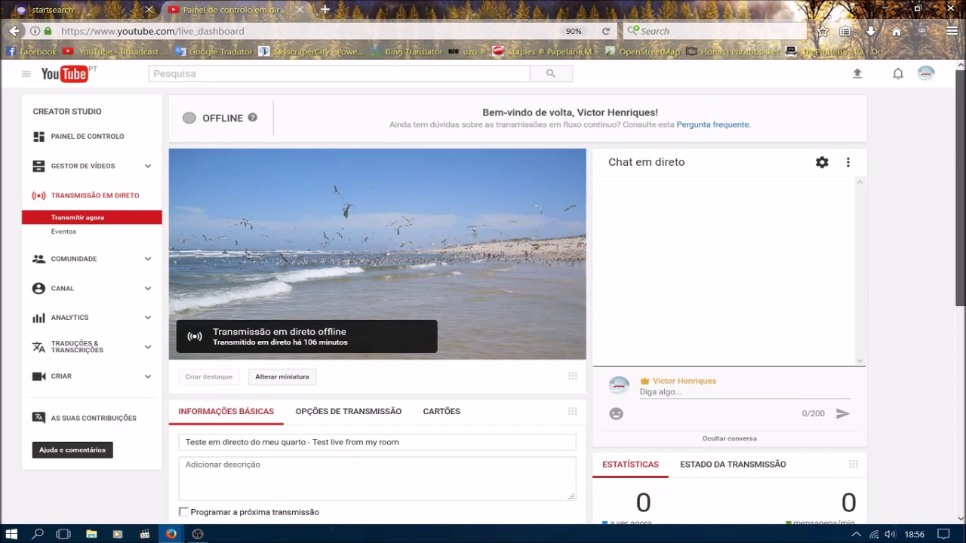
scroll(960, 189, down, 5)
drag(963, 339, 963, 400)
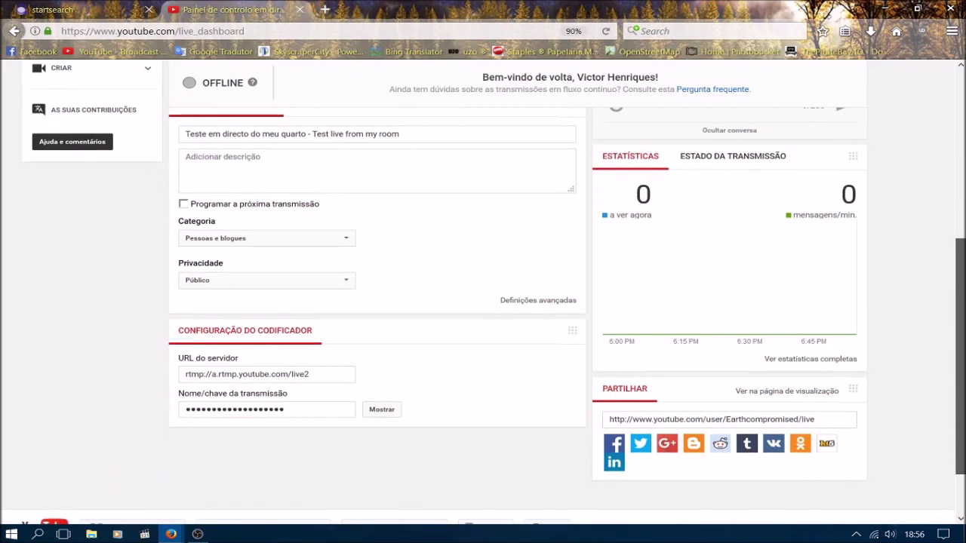
scroll(483, 302, up, 3)
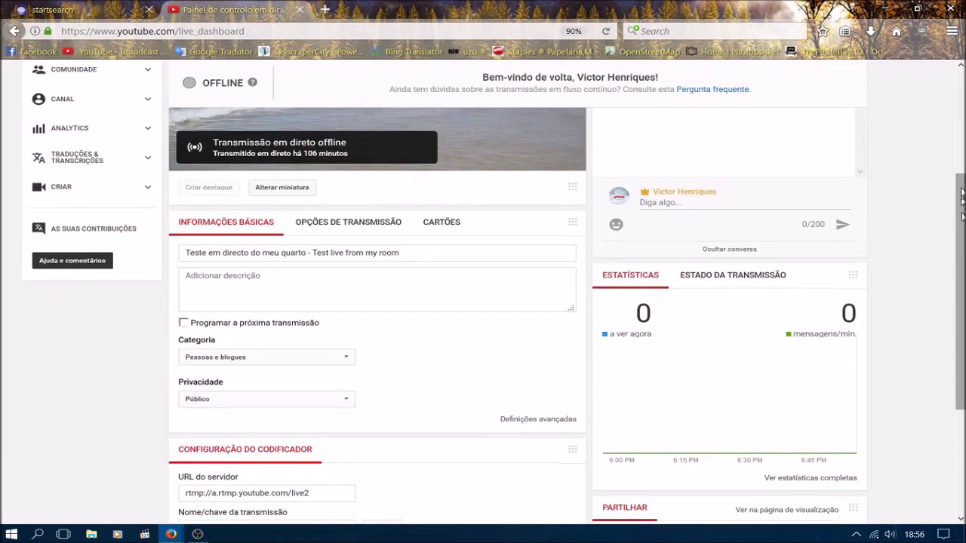
scroll(963, 200, up, 5)
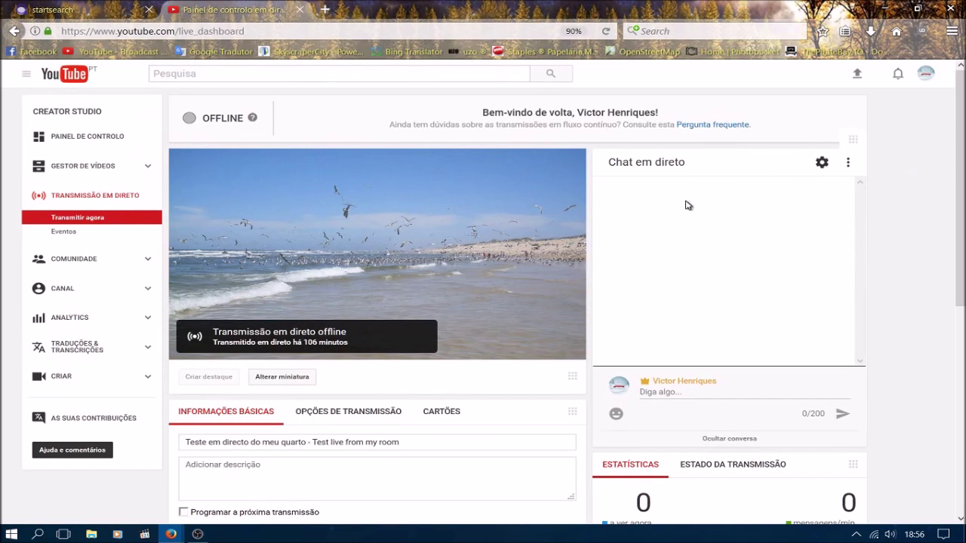
mouse_move(369, 226)
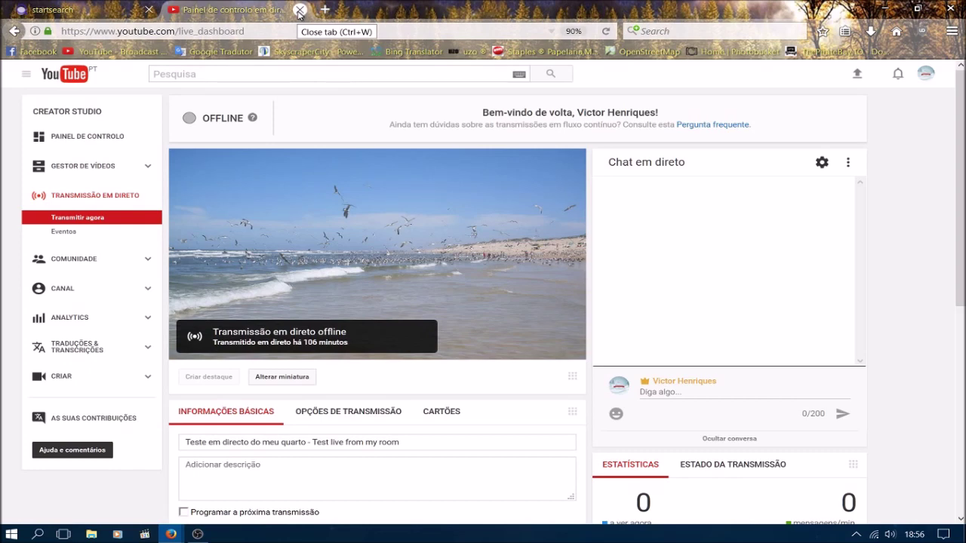
click(198, 534)
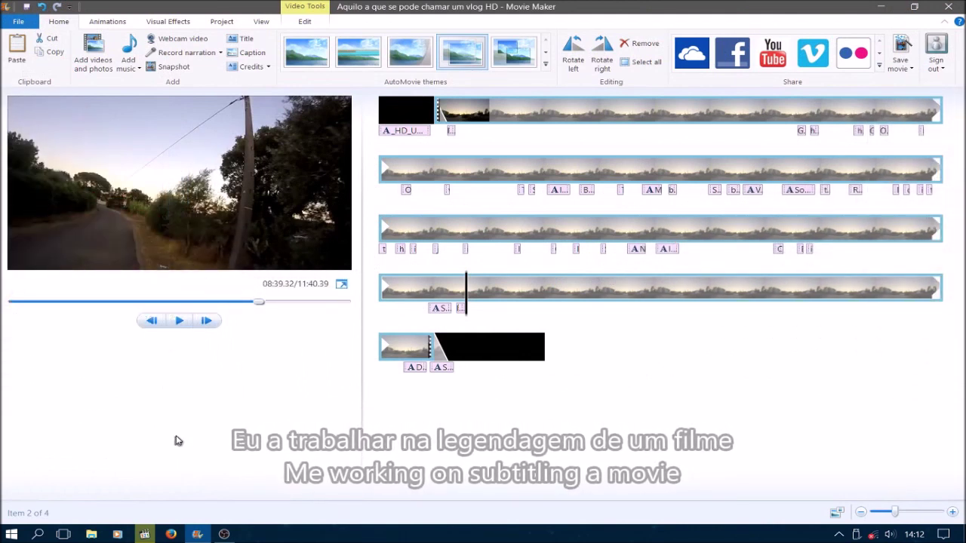
Step: Play the video on to about 08:44 and add a caption there reading "So, other languages... noup"
click(179, 321)
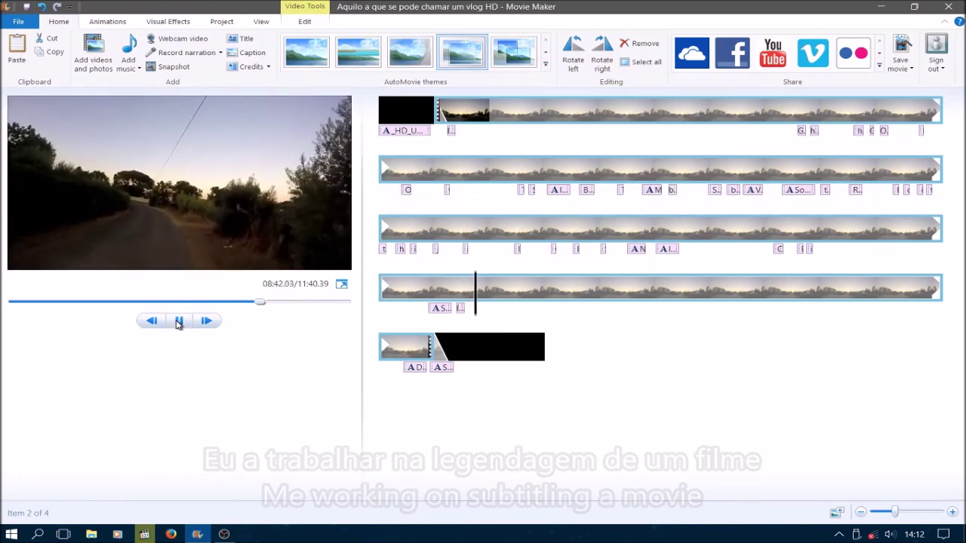
click(179, 320)
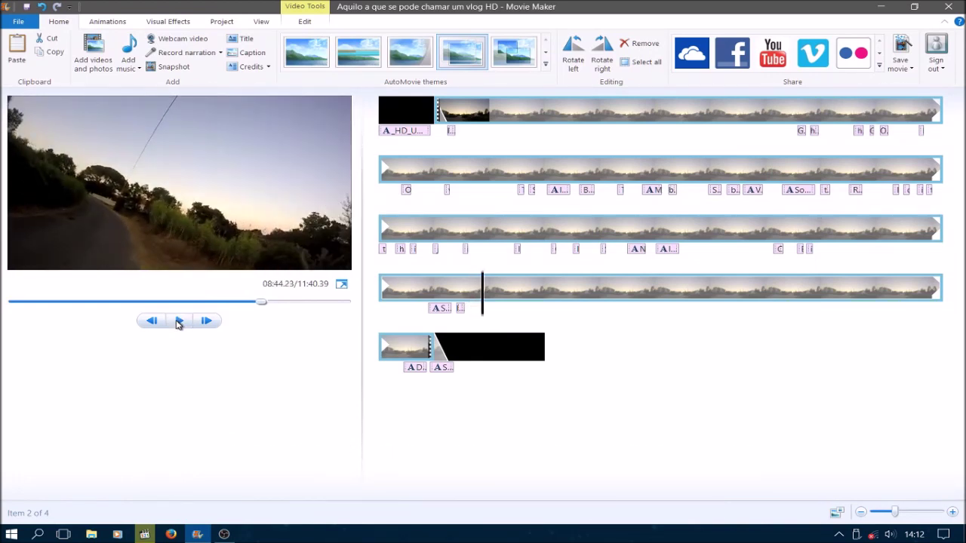
click(249, 52)
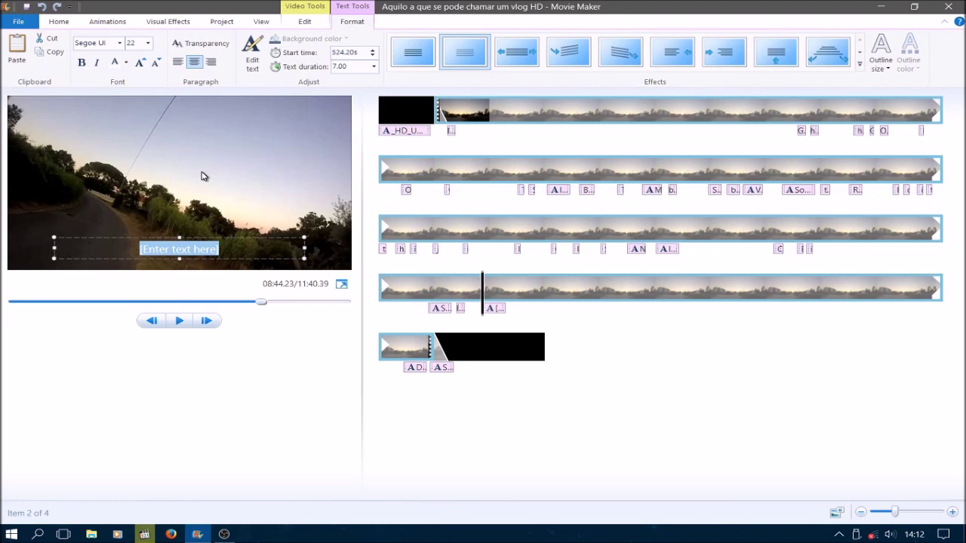
text(So,)
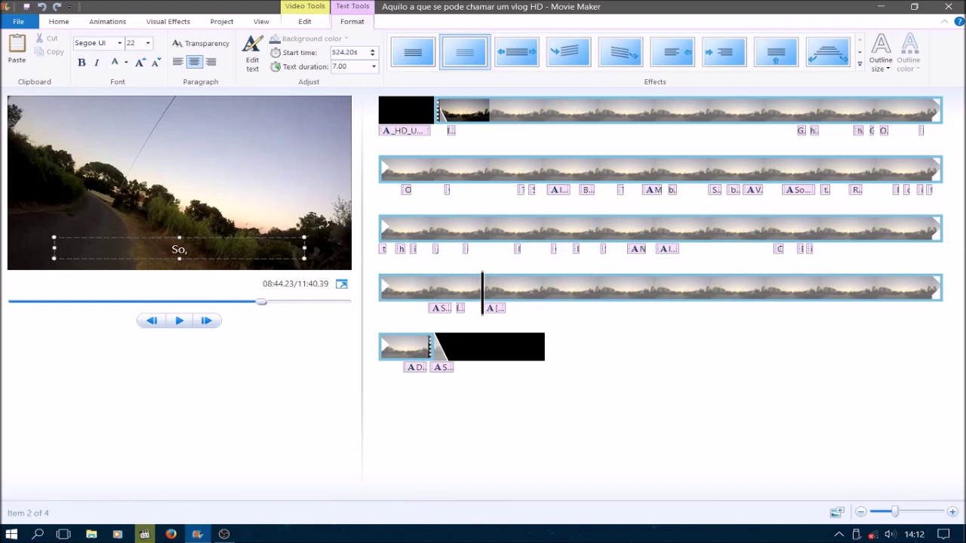
text(other languages)
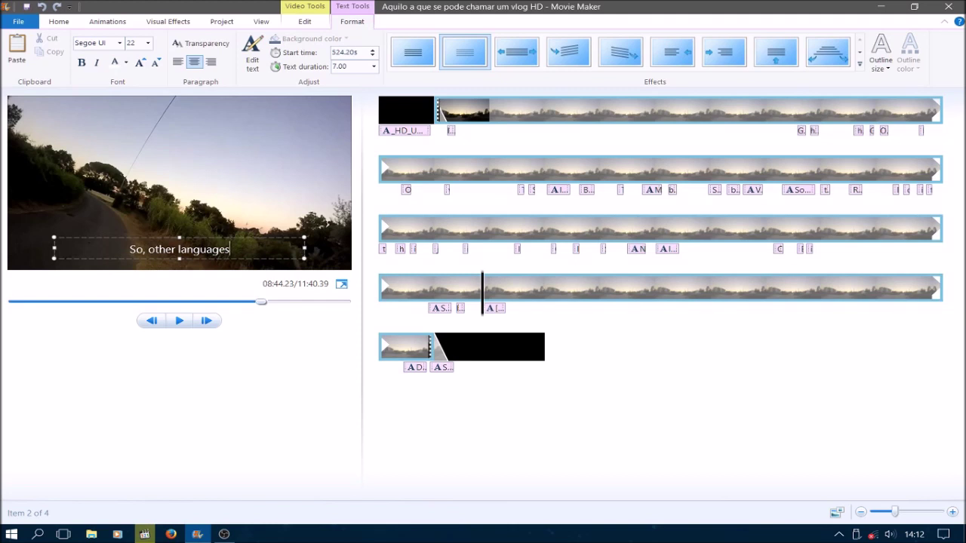
text(.)
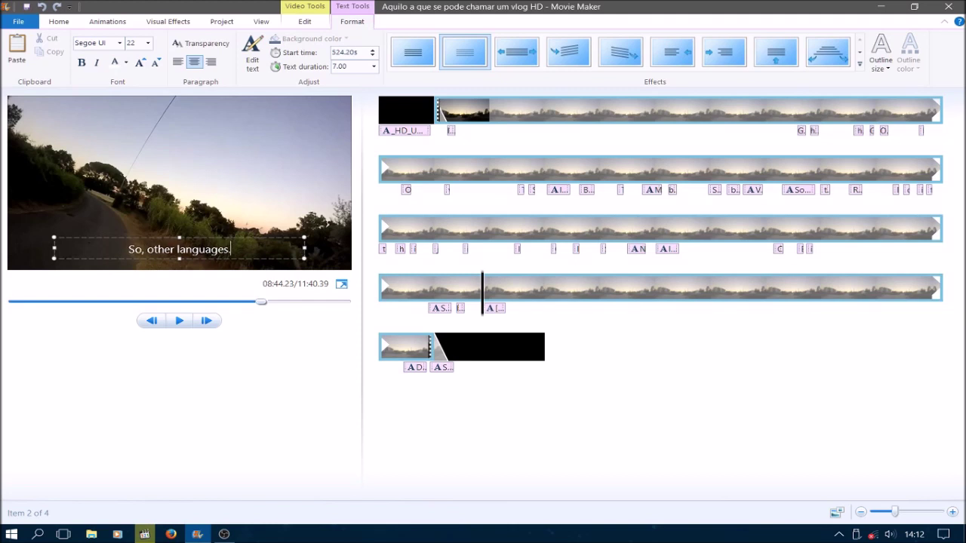
text(.. noup)
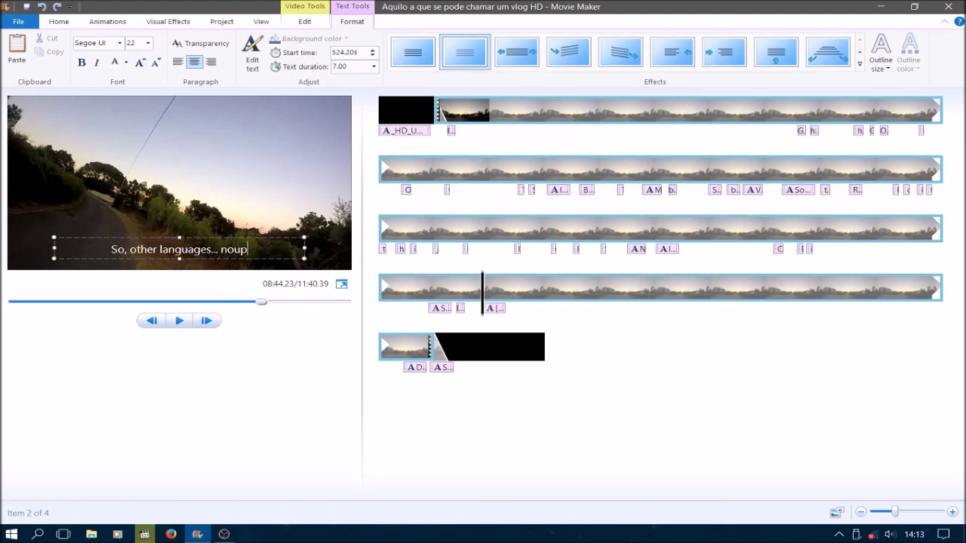
Step: Lower the new caption slightly in the frame and remove its text effect
click(195, 260)
drag(195, 260, 194, 260)
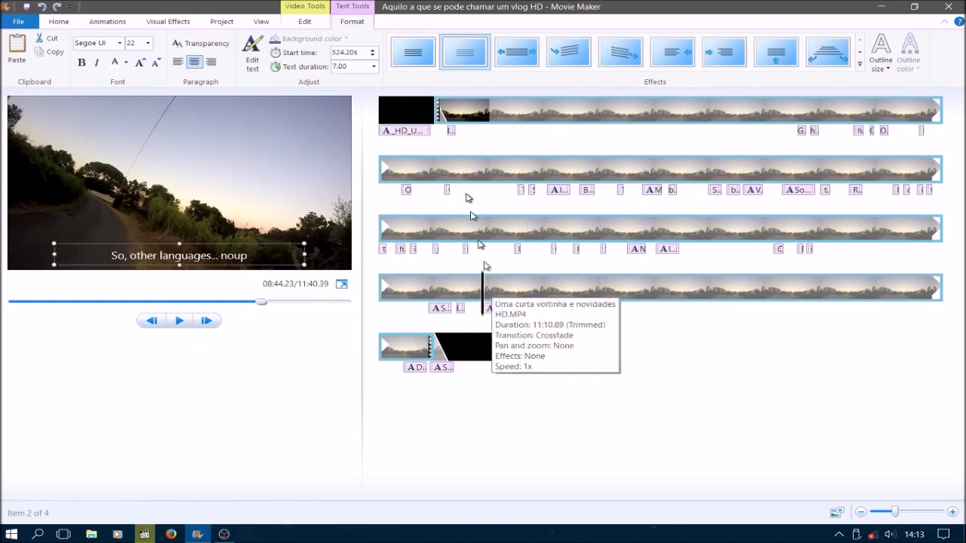
click(414, 60)
click(377, 84)
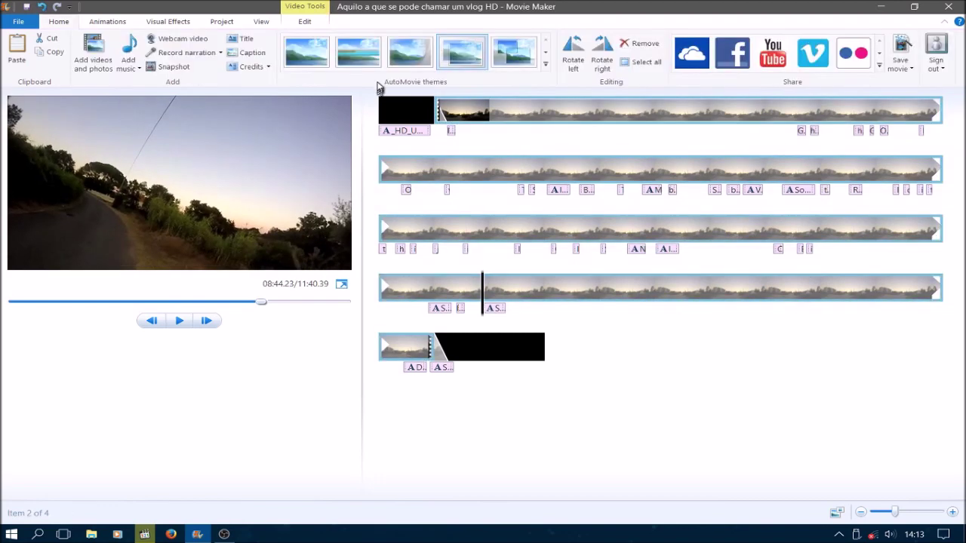
Step: Set the text duration of the "So, other languages... noup" caption to 3.00 seconds, keeping its wording
click(495, 310)
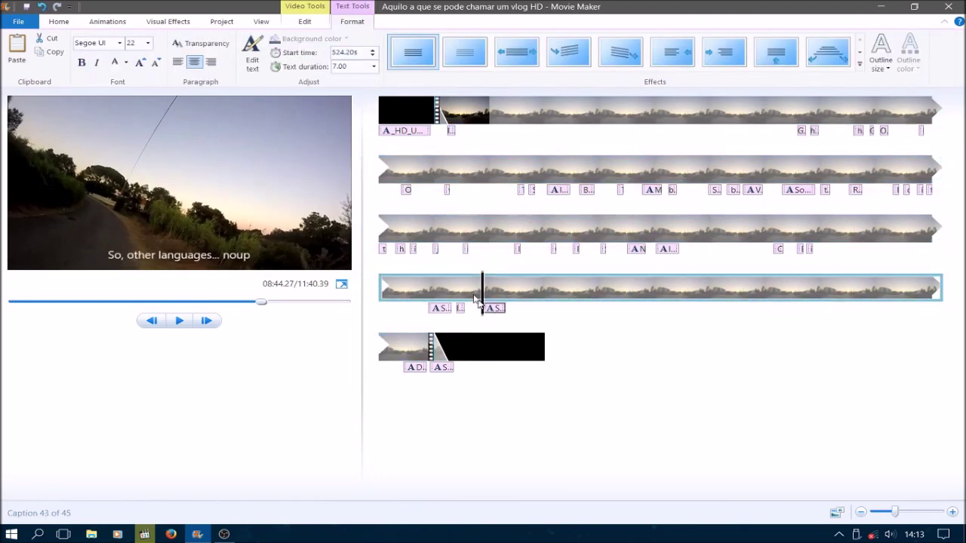
click(375, 67)
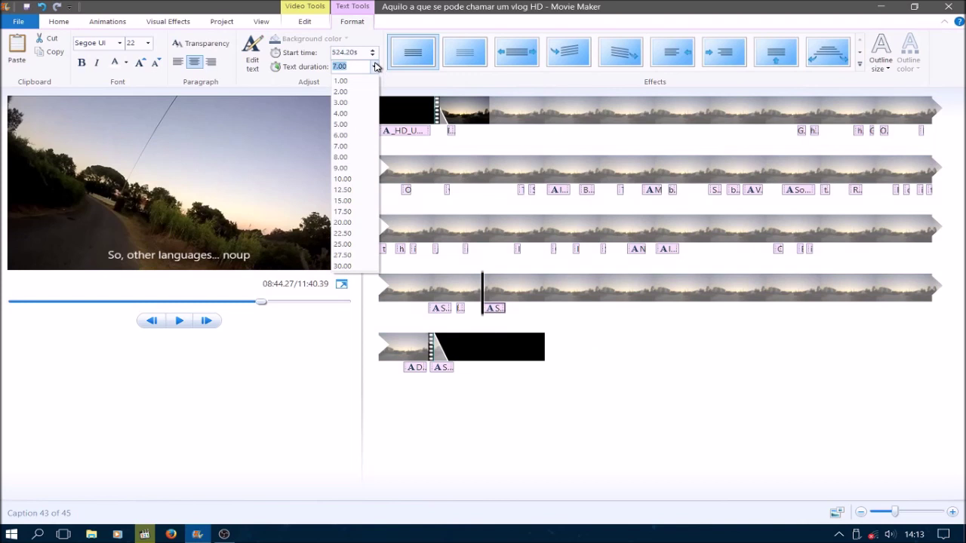
click(349, 103)
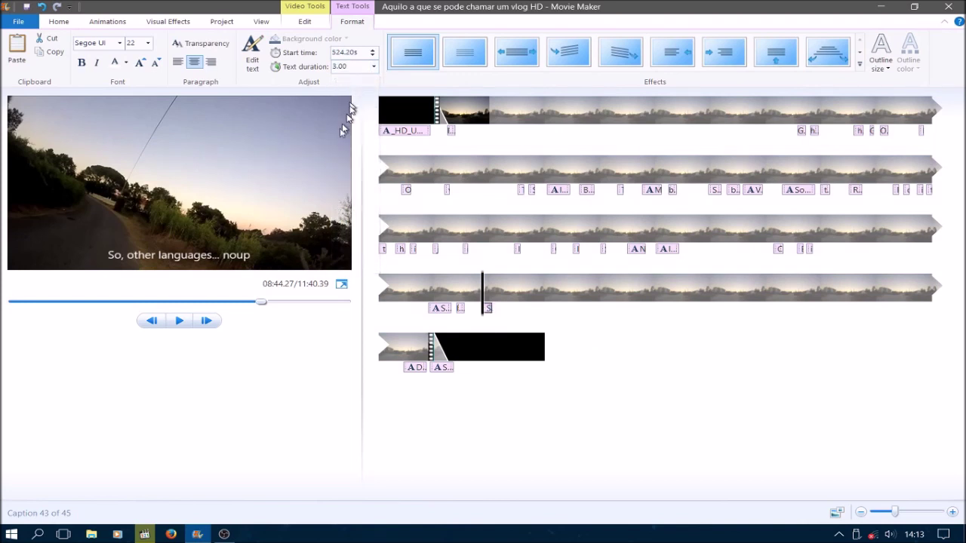
click(217, 260)
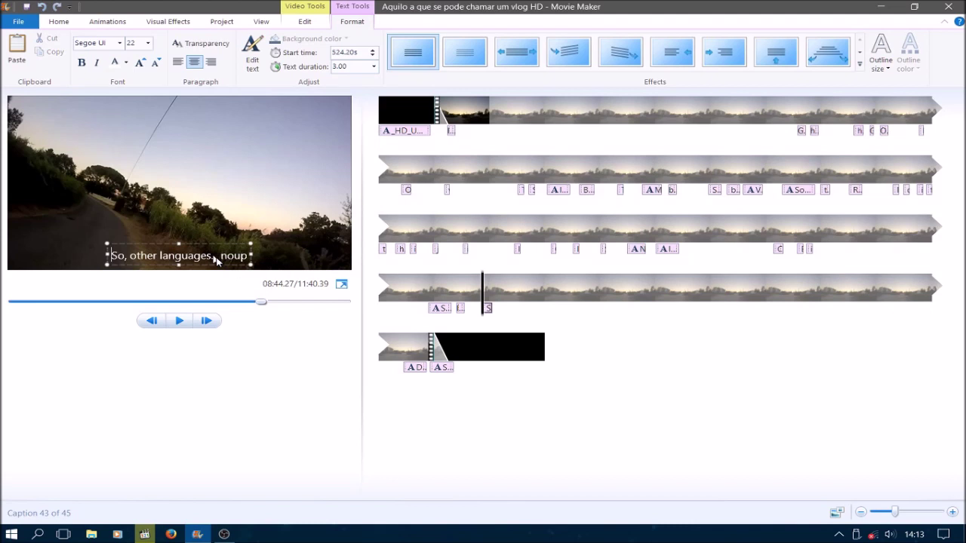
key(shift+Left)
text(...)
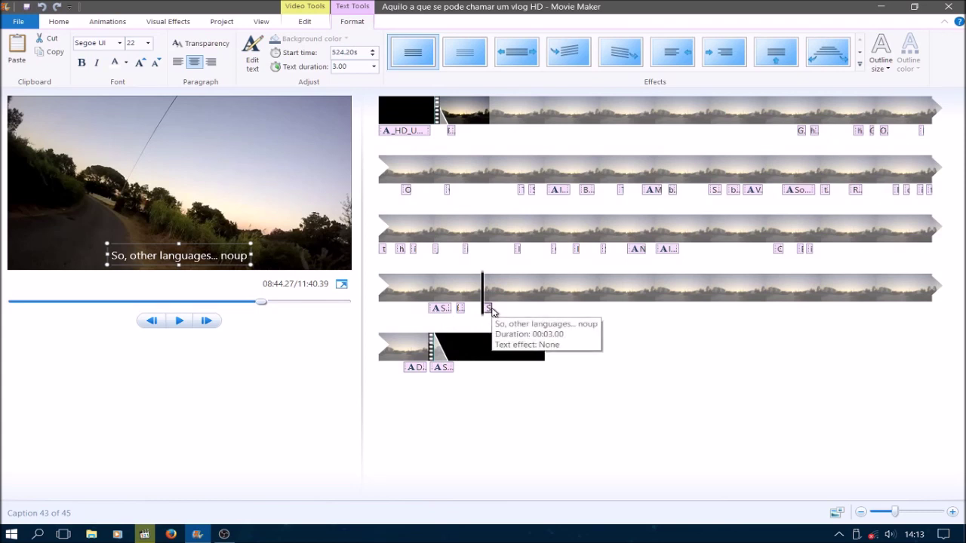
Step: Shift the "So, other languages... noup" caption earlier on the timeline to start at 522.62 s, previewing its timing against the video
click(186, 320)
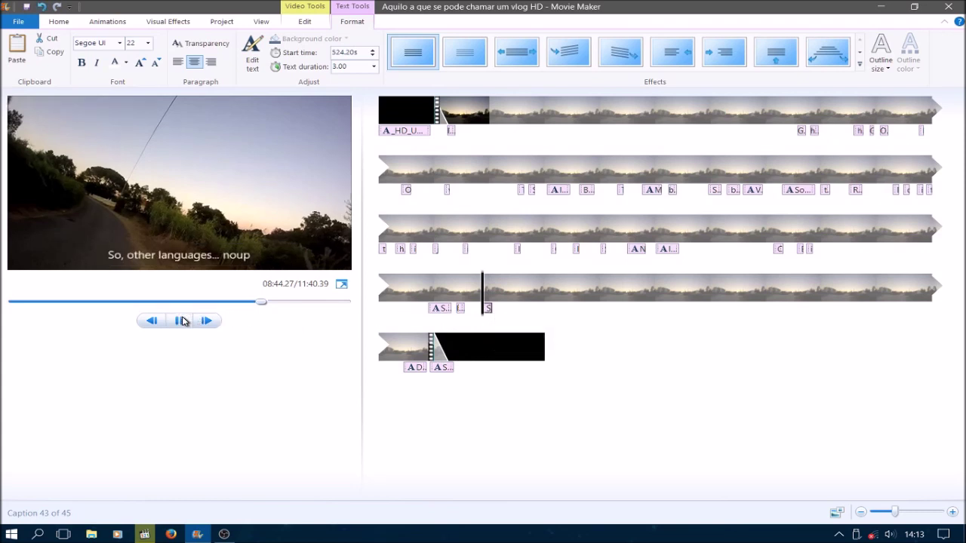
click(183, 320)
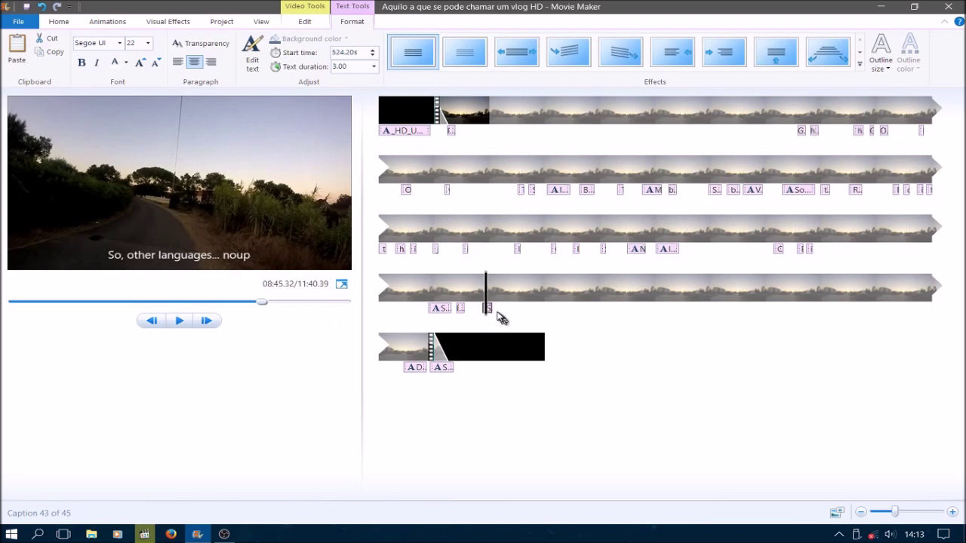
drag(489, 311, 483, 310)
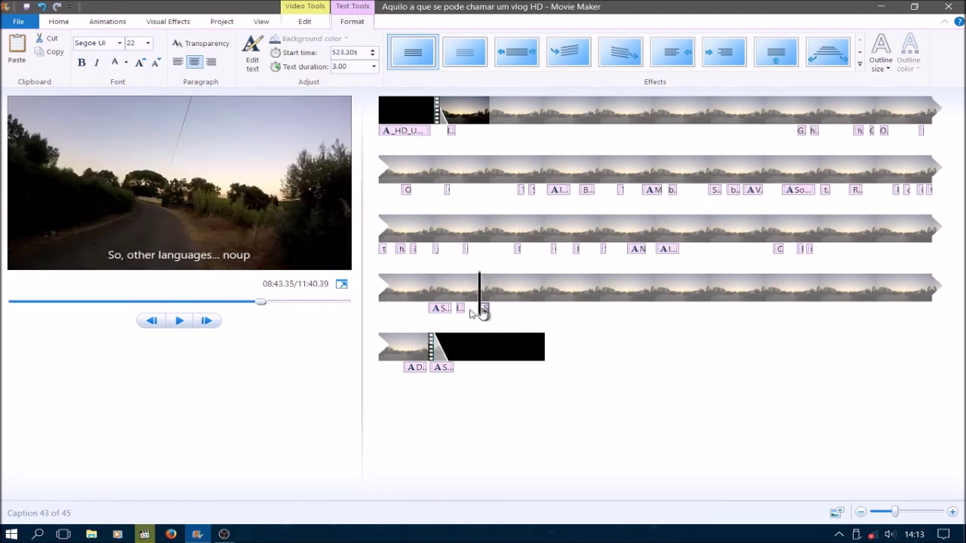
click(178, 322)
click(177, 323)
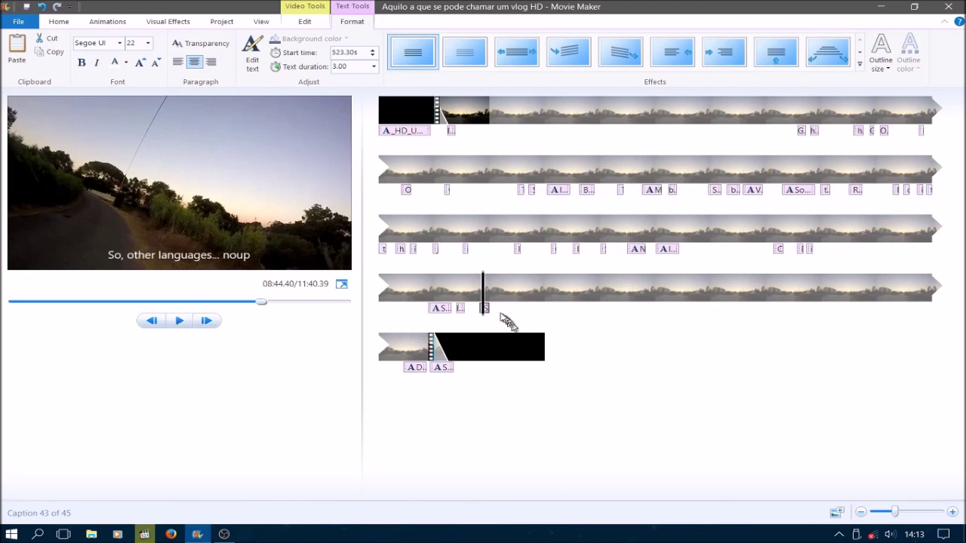
drag(488, 312, 480, 312)
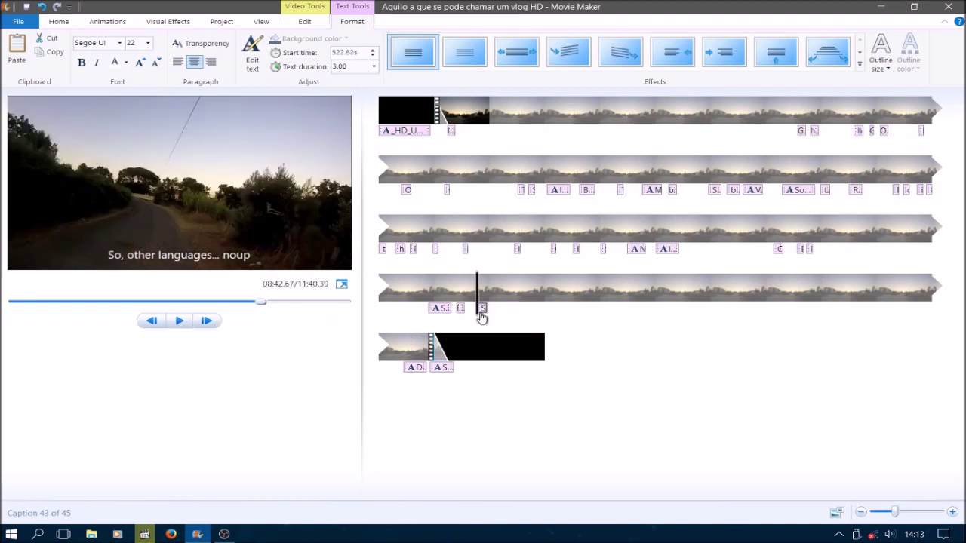
click(179, 322)
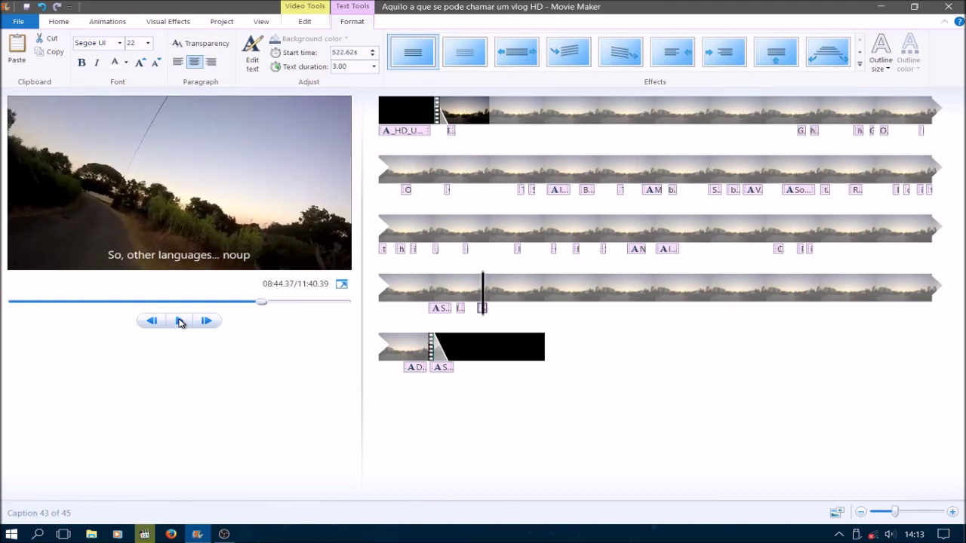
click(178, 322)
Step: Widen the caption's text box and extend its text to "So, other languages... noup, eh"
click(248, 256)
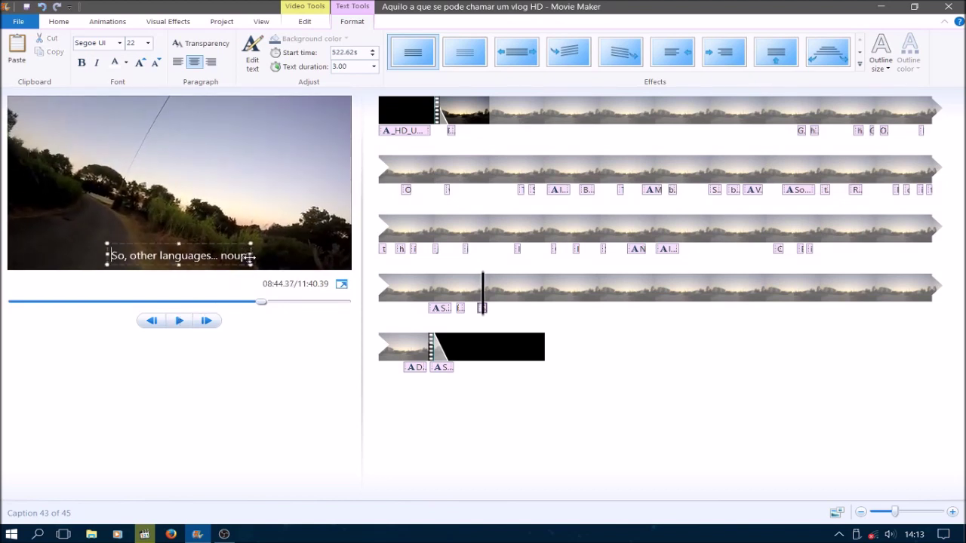
drag(253, 256, 302, 256)
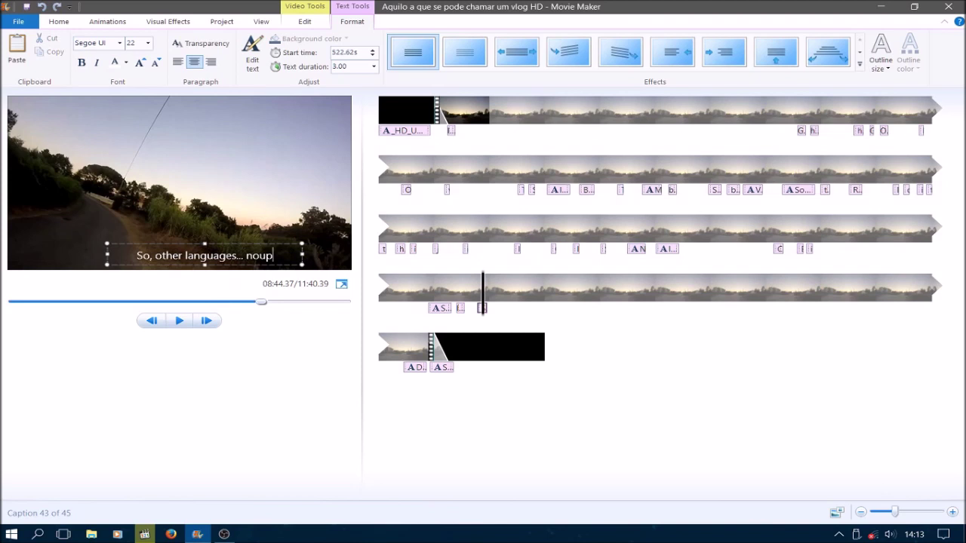
text(, eh)
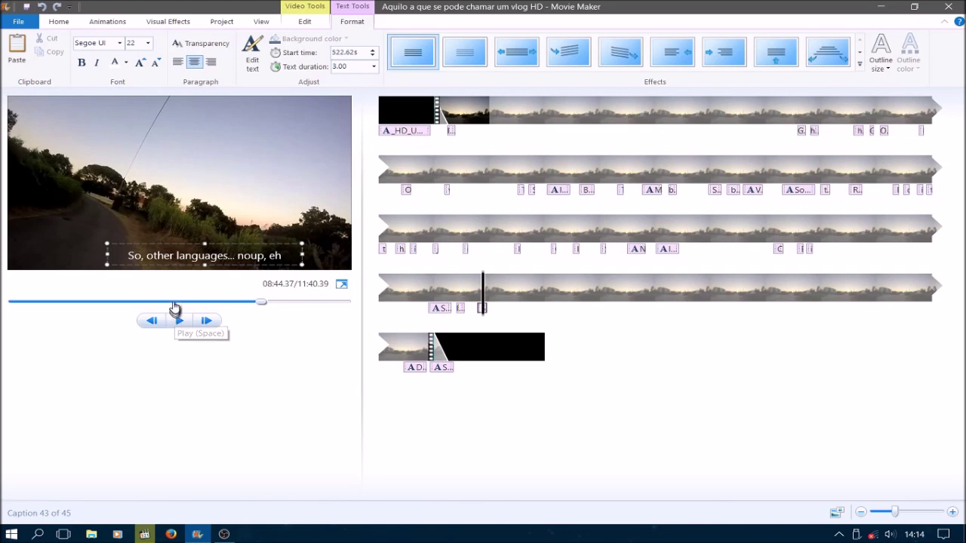
Step: Reposition the widened caption horizontally so that it sits centred near the lower edge of the frame
drag(175, 268, 173, 268)
key(Left)
key(Left)
key(Left)
key(Left)
key(Left)
key(Left)
key(Left)
key(Left)
key(Left)
key(Left)
key(Left)
key(Left)
key(Left)
key(Left)
key(Left)
key(Left)
key(Left)
key(Left)
key(Left)
key(Left)
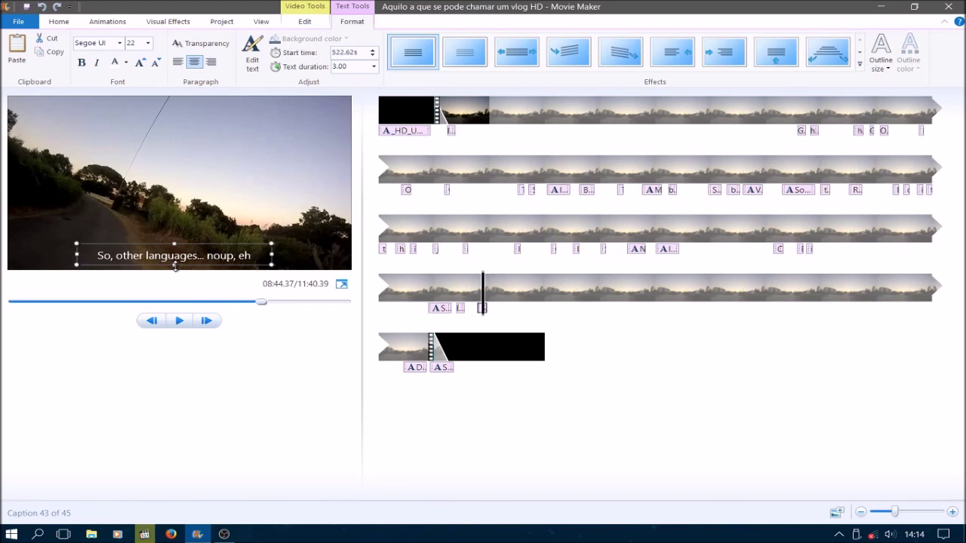
drag(174, 266, 175, 266)
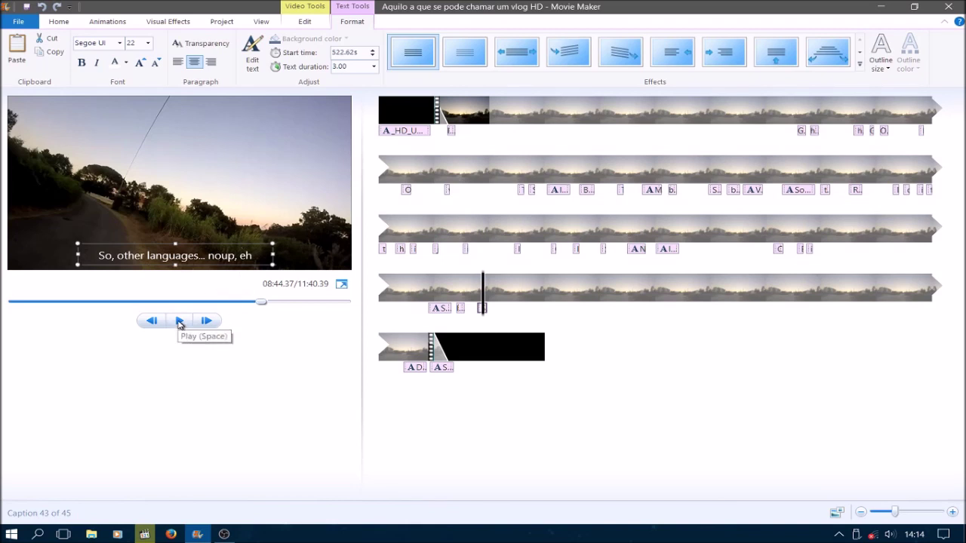
Step: Shift the "So, other languages... noup, eh" caption to start at 521.91 s and preview it
click(478, 306)
drag(485, 314, 477, 318)
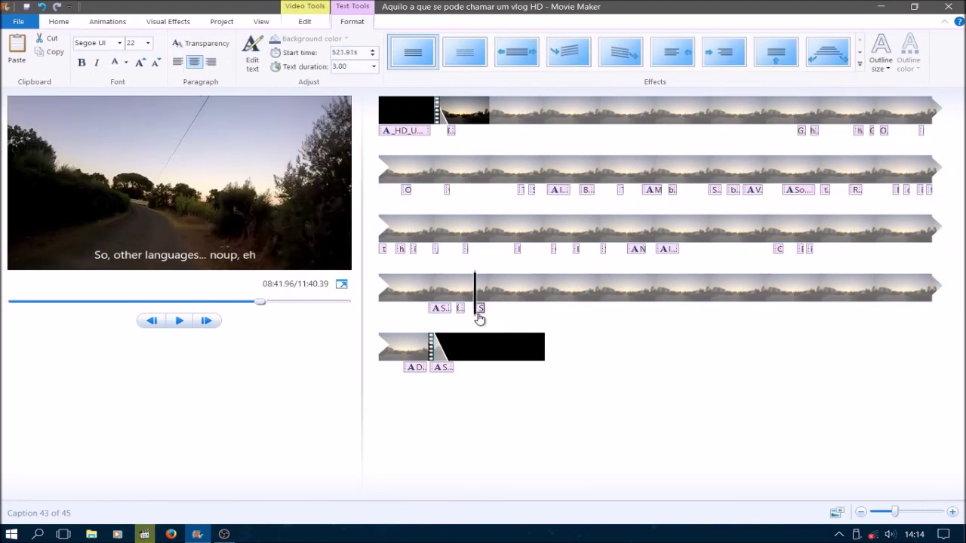
click(184, 321)
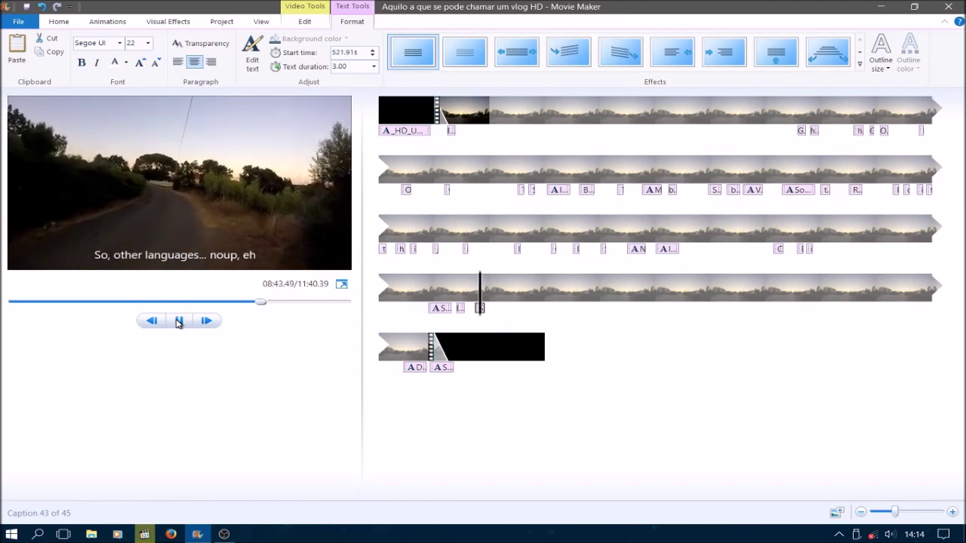
click(179, 322)
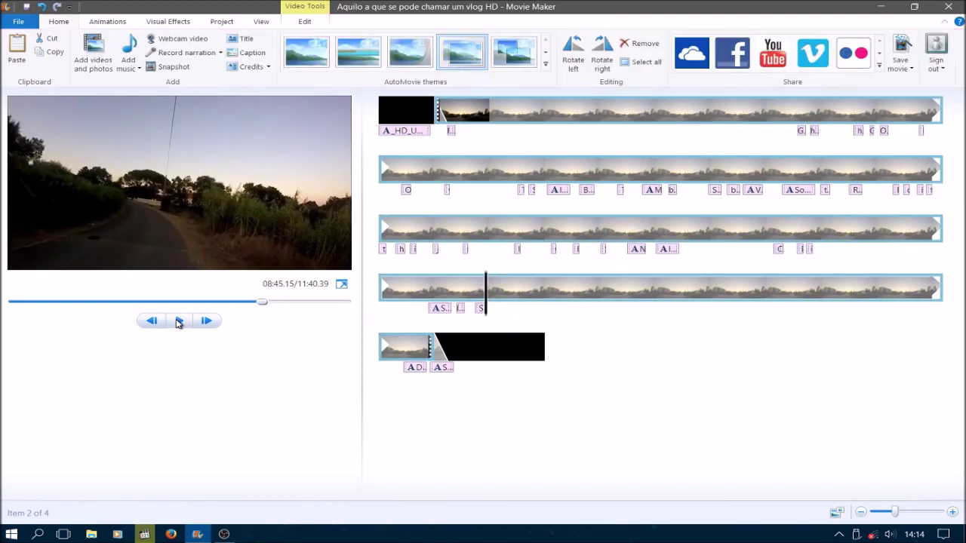
Step: Play on to about 08:47 and add a caption reading "forget" with no text effect
click(178, 321)
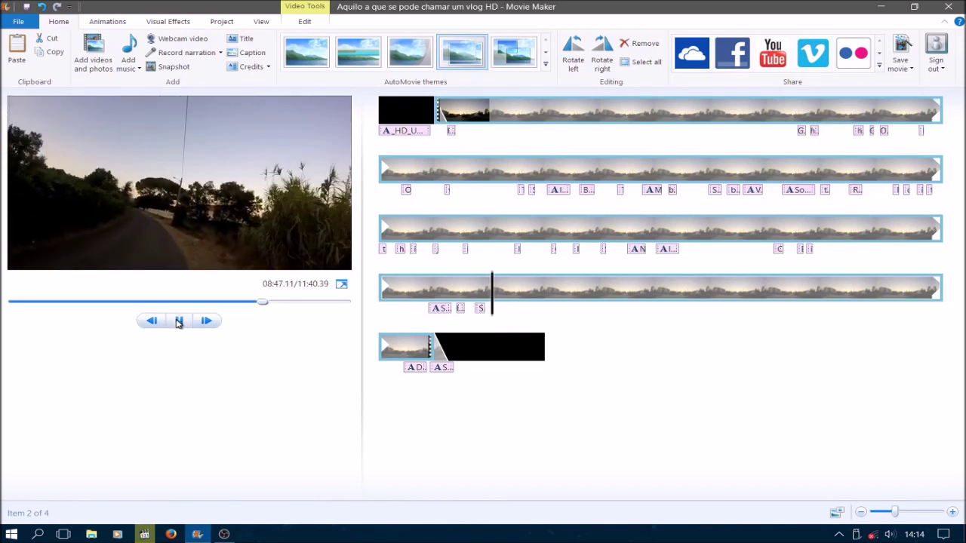
click(249, 52)
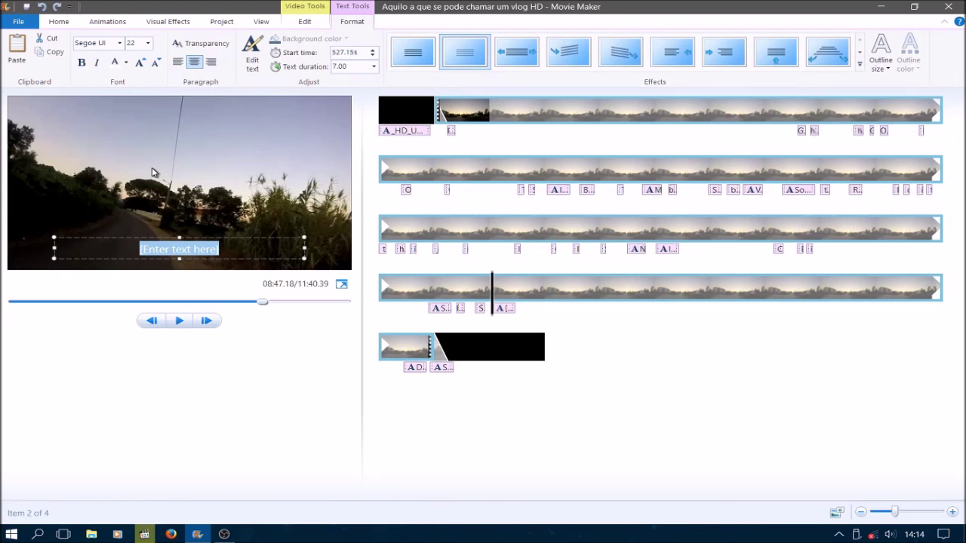
text(forg)
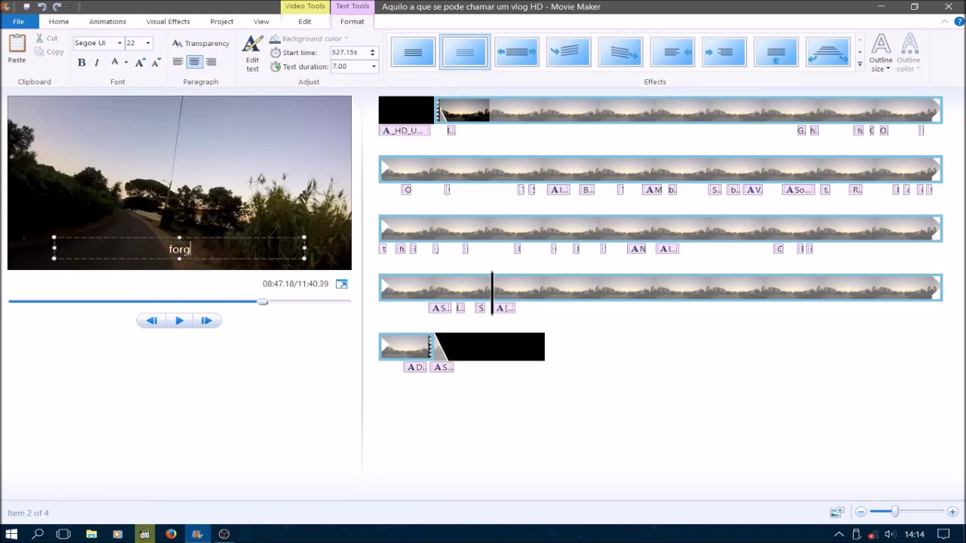
text(et)
click(416, 59)
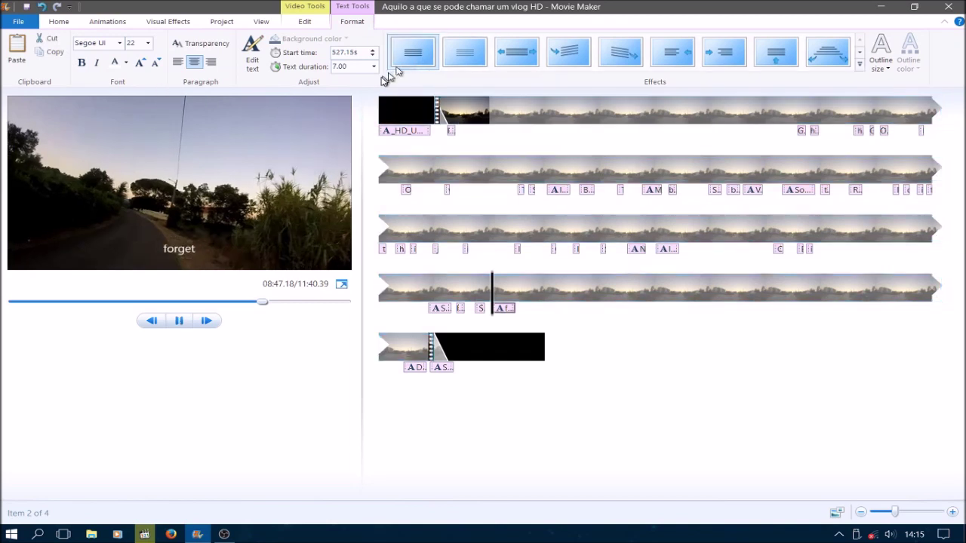
Step: Set the "forget" caption's duration to 2.00 seconds and shift it to start at 526.10 s, right behind the preceding caption, previewing the timing
click(372, 67)
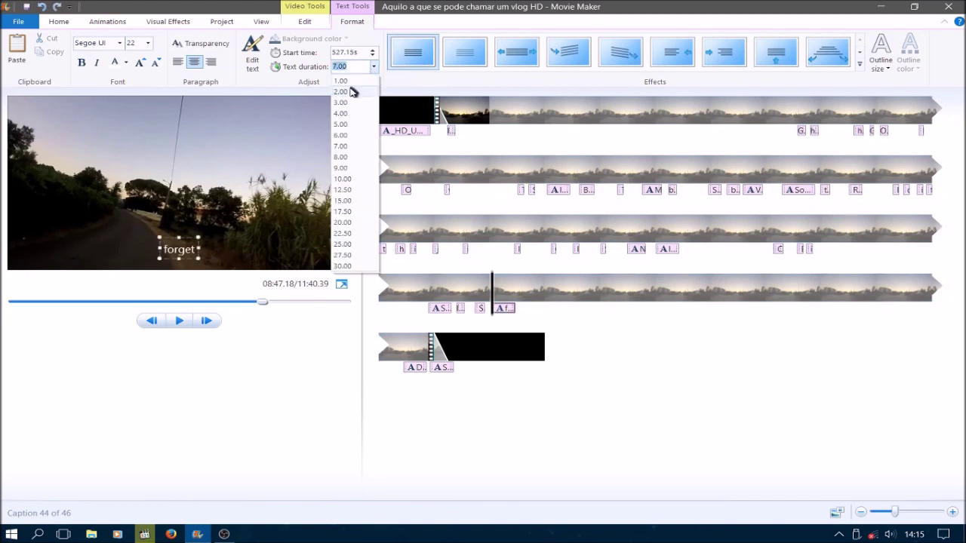
click(349, 92)
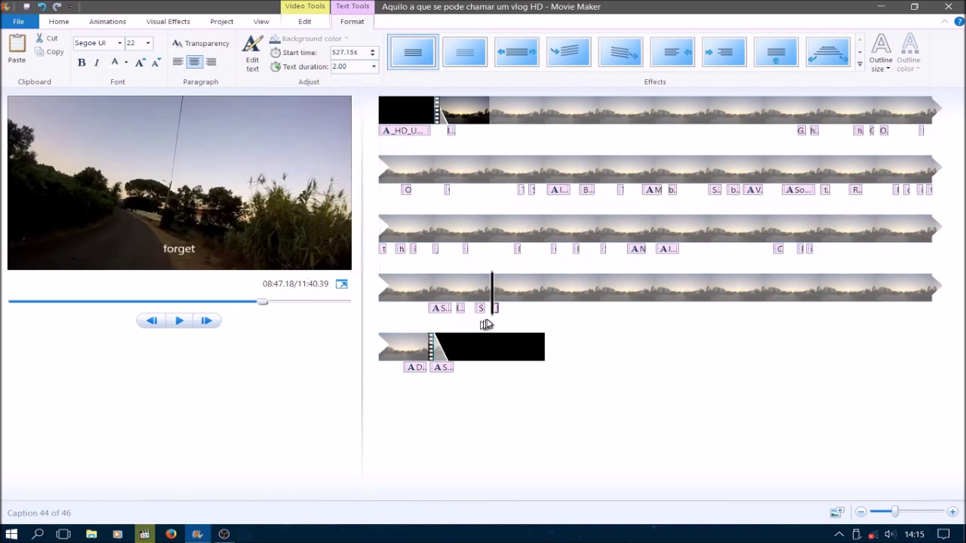
drag(497, 315, 487, 319)
click(179, 322)
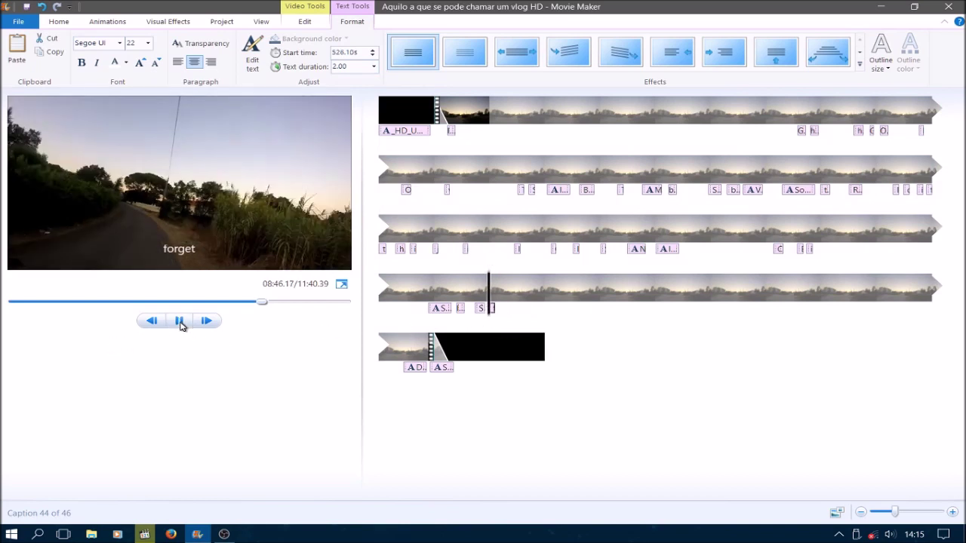
Step: Shift the "forget" caption to start at 525.41 s, preview it, and move its text slightly lower in the frame
click(180, 323)
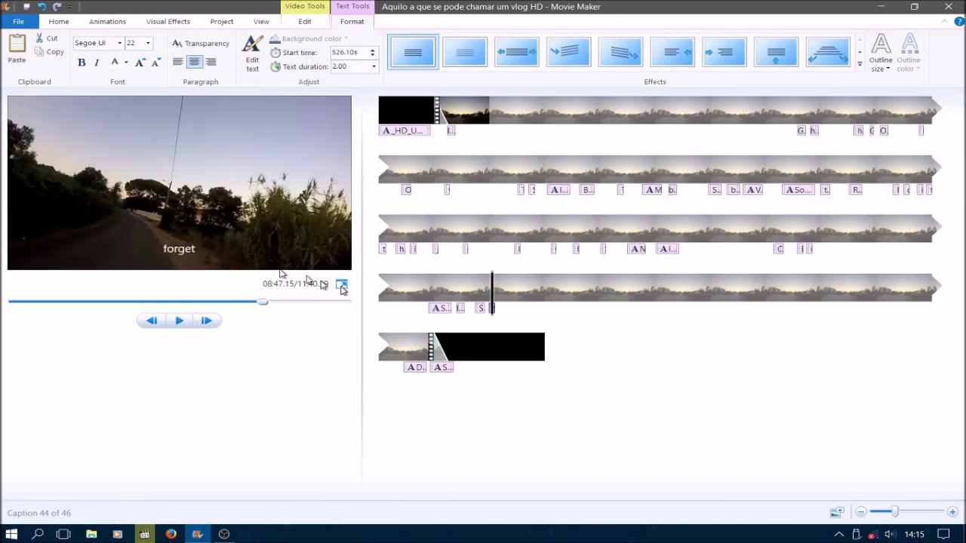
click(489, 314)
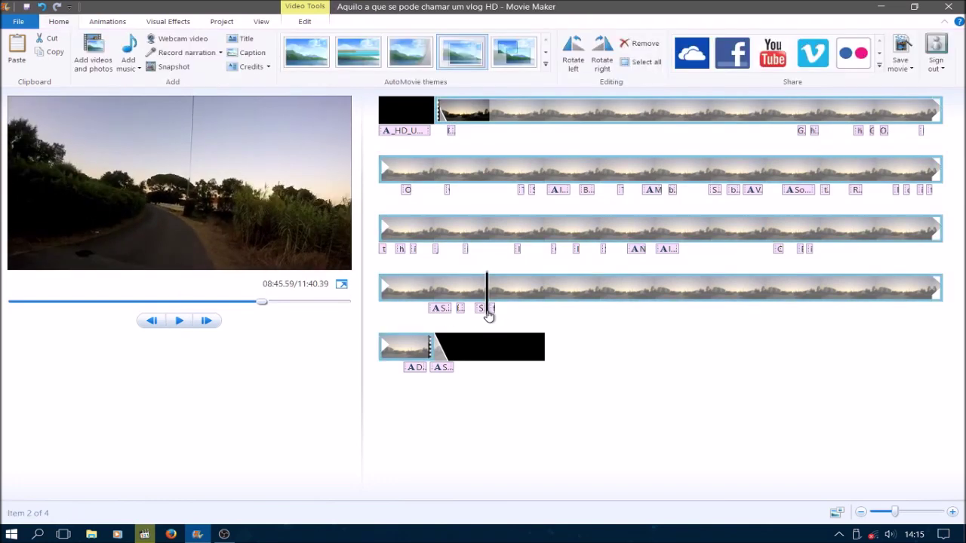
drag(492, 313, 490, 319)
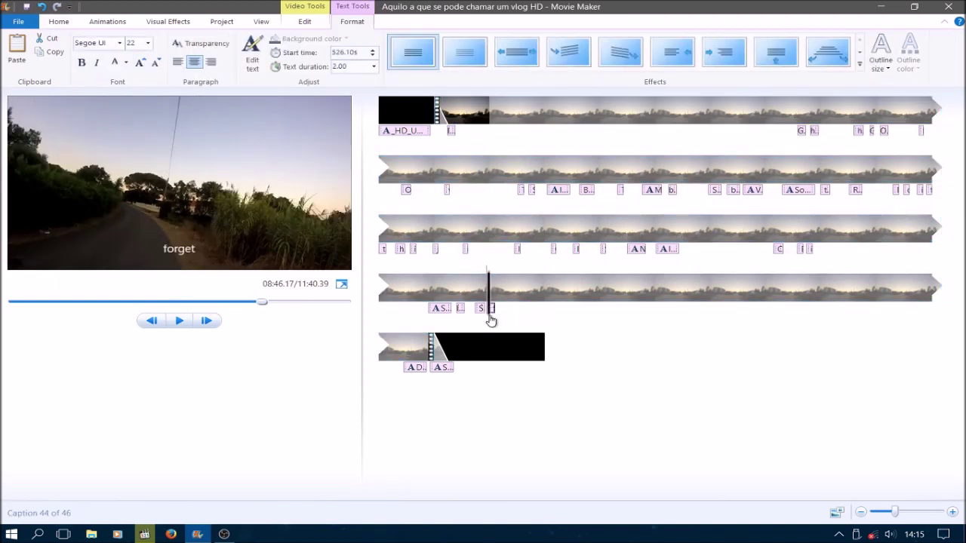
click(181, 321)
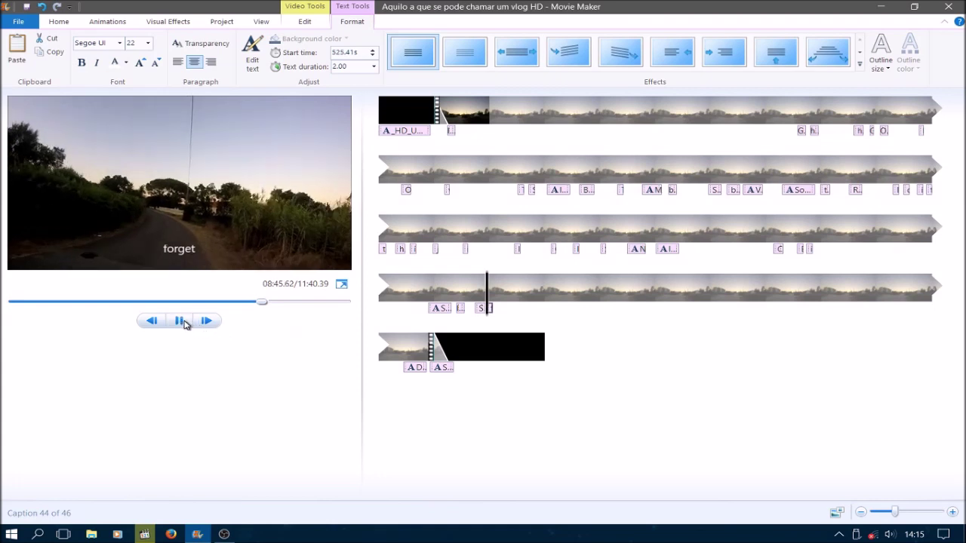
click(183, 257)
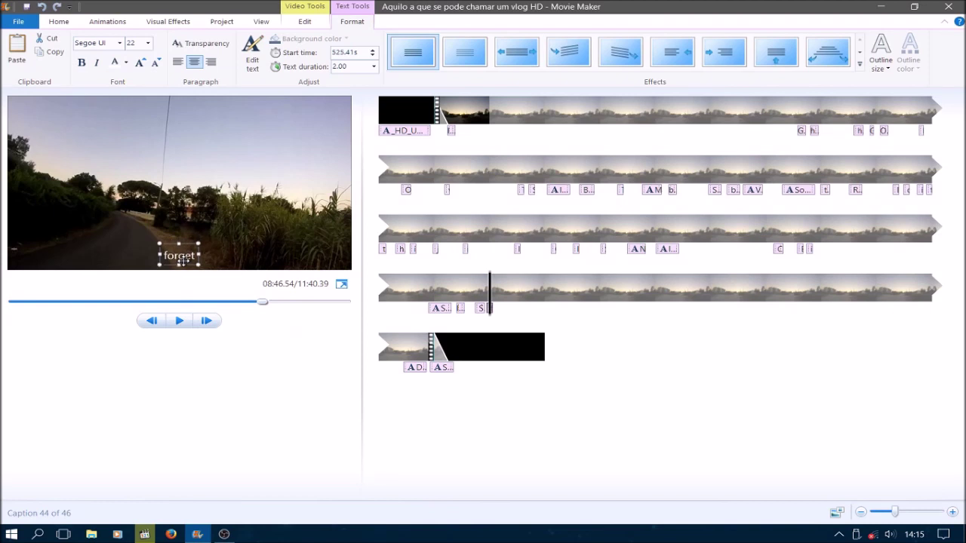
Step: Play on to about 09:01 and add a slightly lowered caption reading "But i have good news for you" with no text effect
click(177, 321)
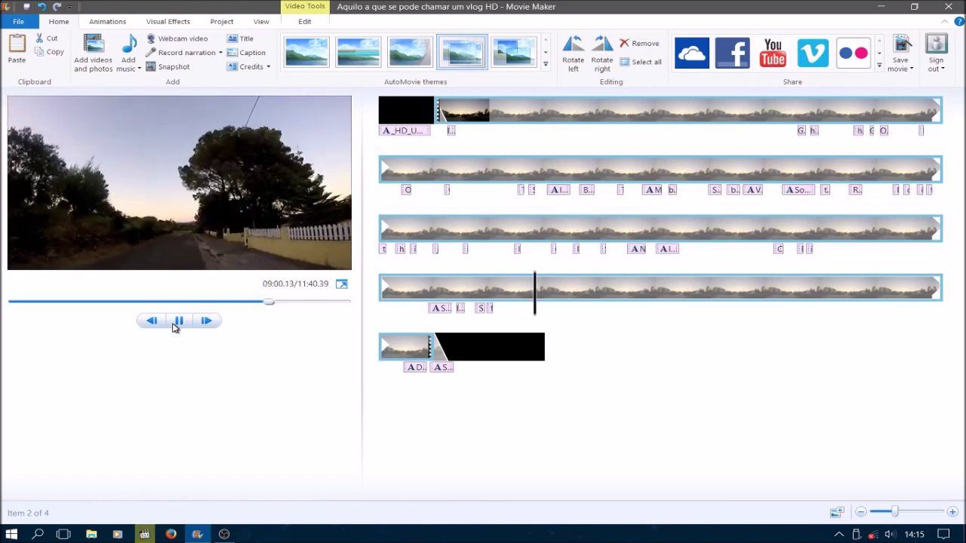
click(174, 325)
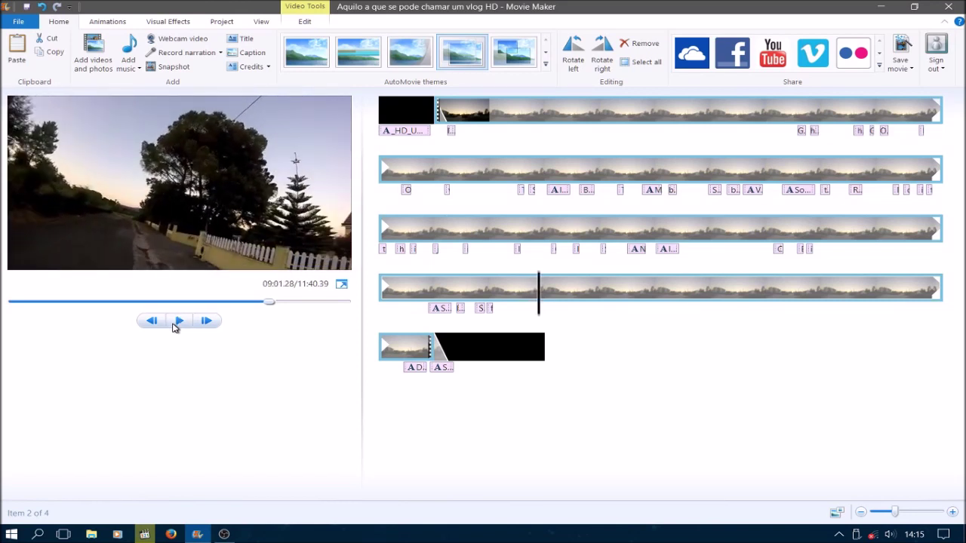
click(252, 53)
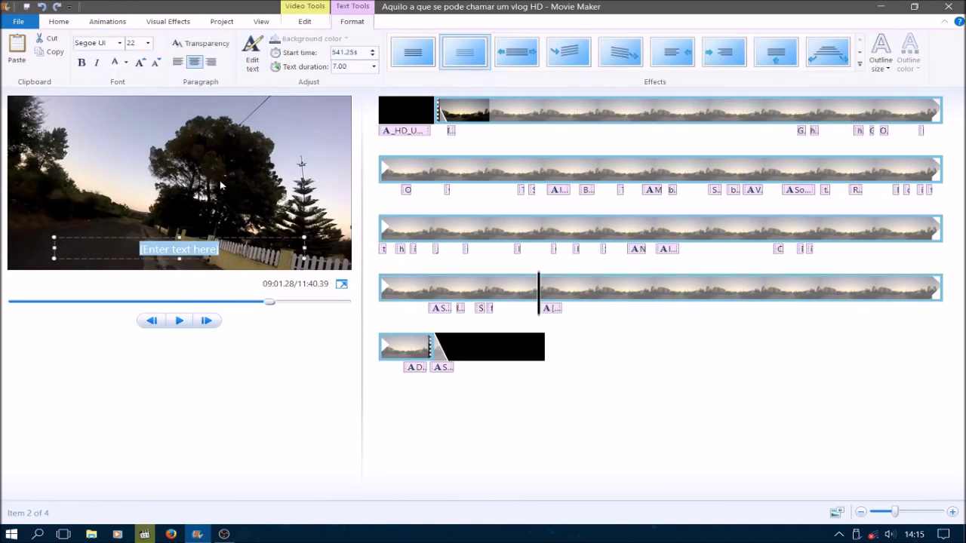
text(But i ha)
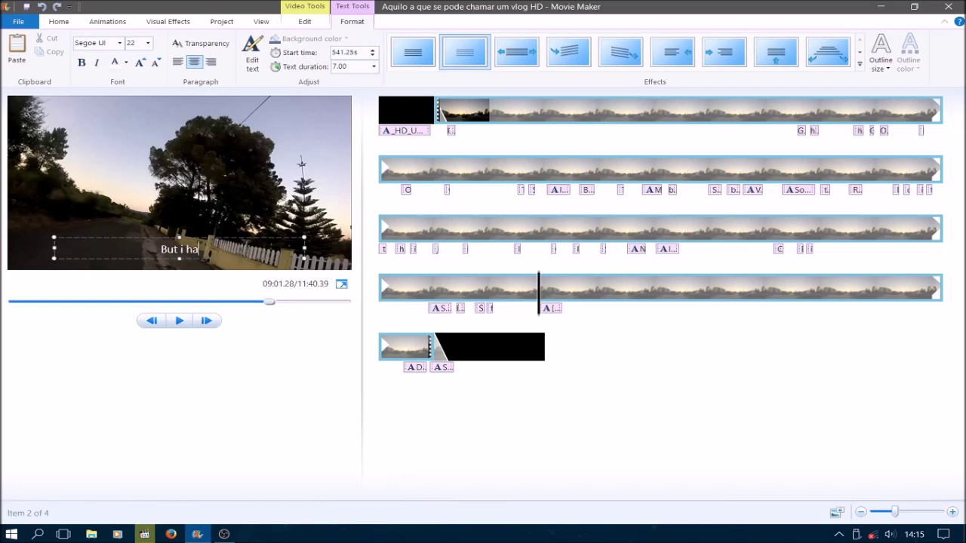
text(ve goo)
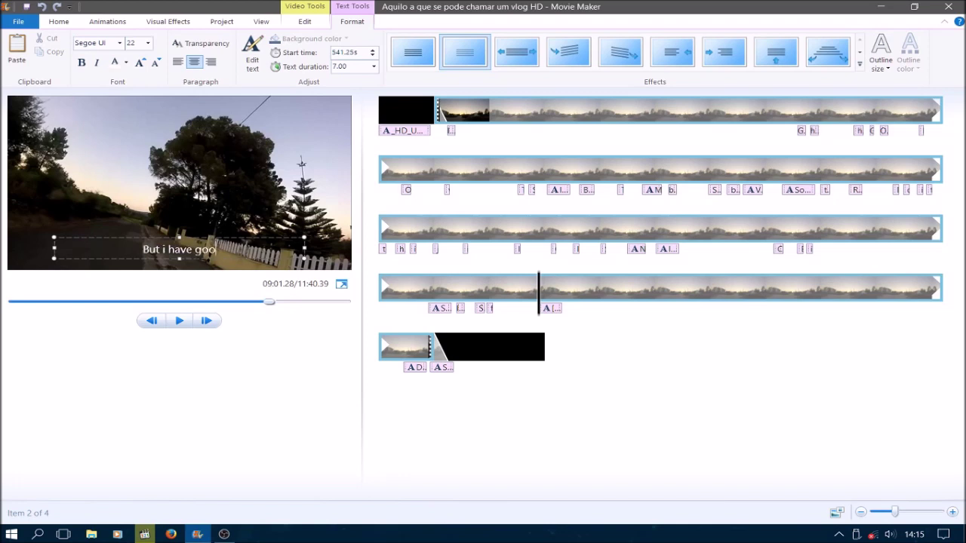
text(d news)
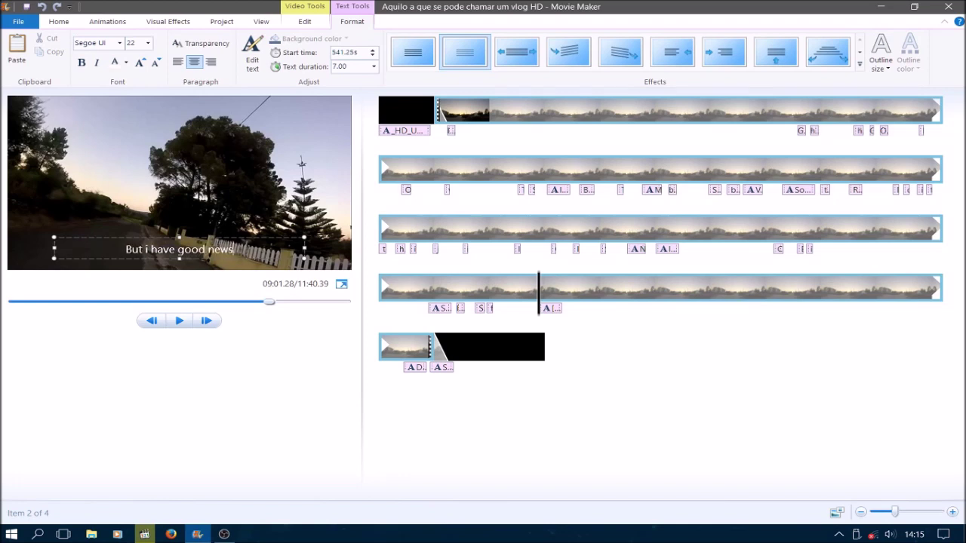
text( for)
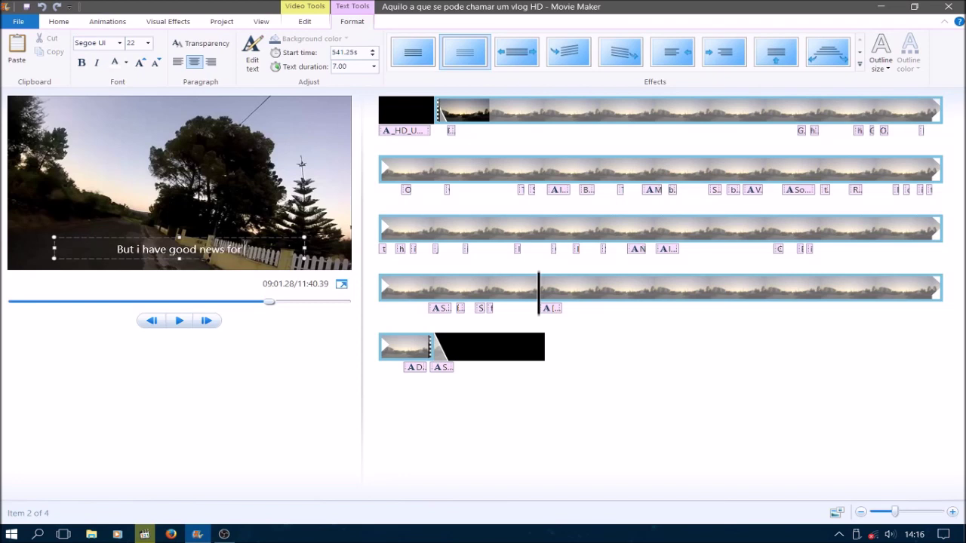
text( you)
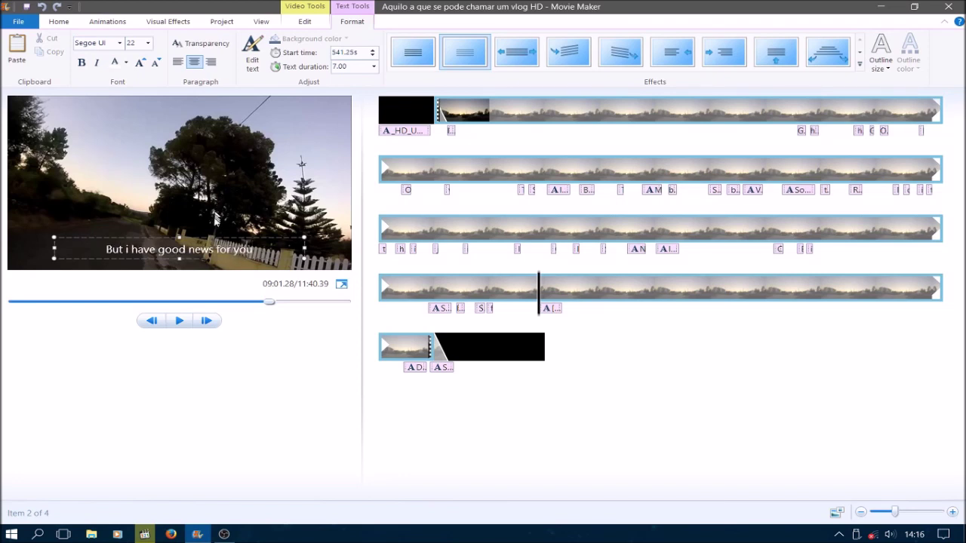
drag(201, 257, 202, 258)
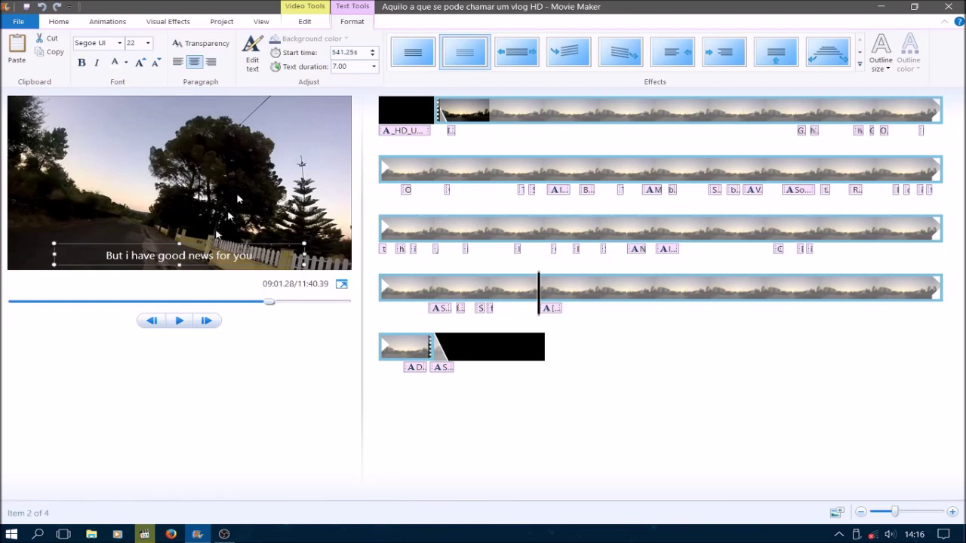
click(400, 56)
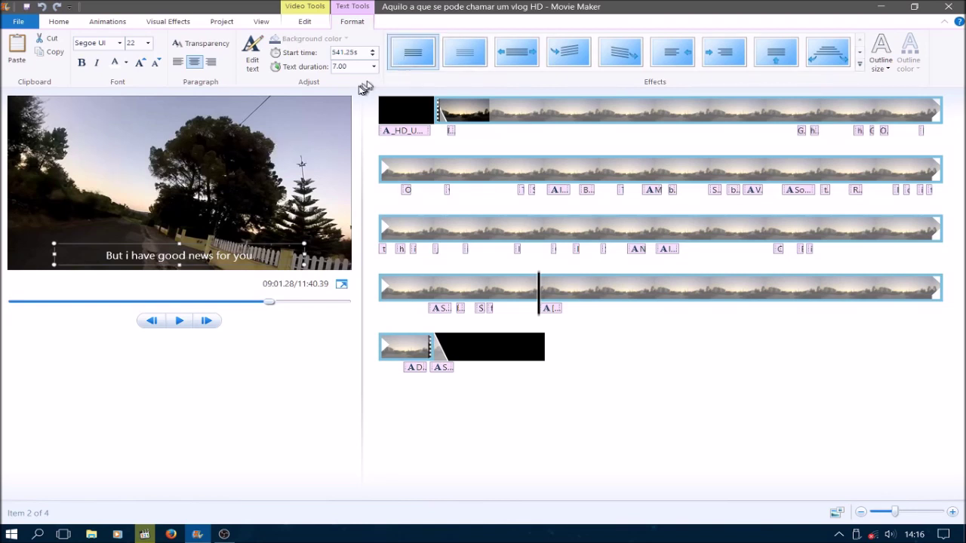
Step: Set the new caption's duration to 3.00 seconds and shift it to start at 539.35 s, previewing the timing
click(374, 67)
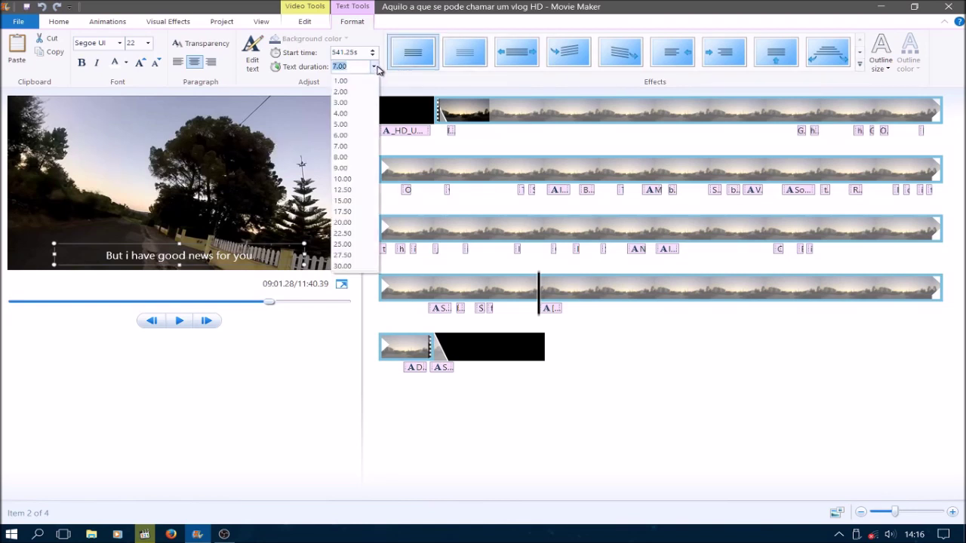
click(343, 102)
drag(547, 311, 535, 313)
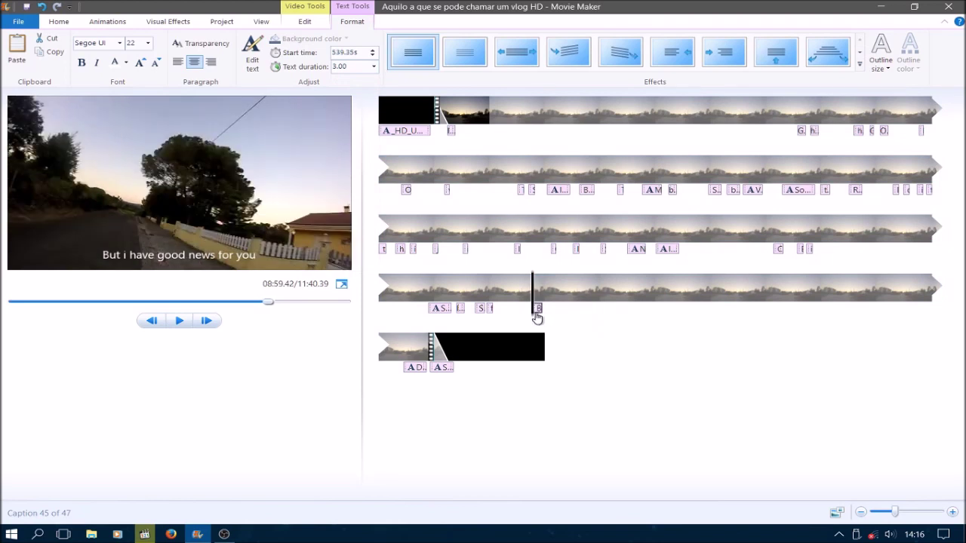
click(181, 323)
click(180, 323)
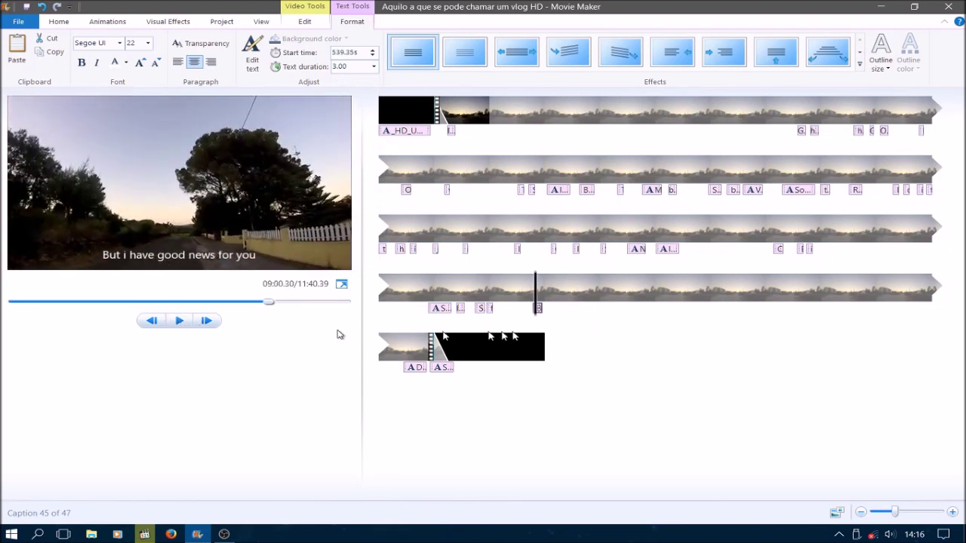
Step: Shift the "But i have good news for you" caption earlier in small moves until it starts at 537.42 s, previewing each change
drag(539, 315, 533, 315)
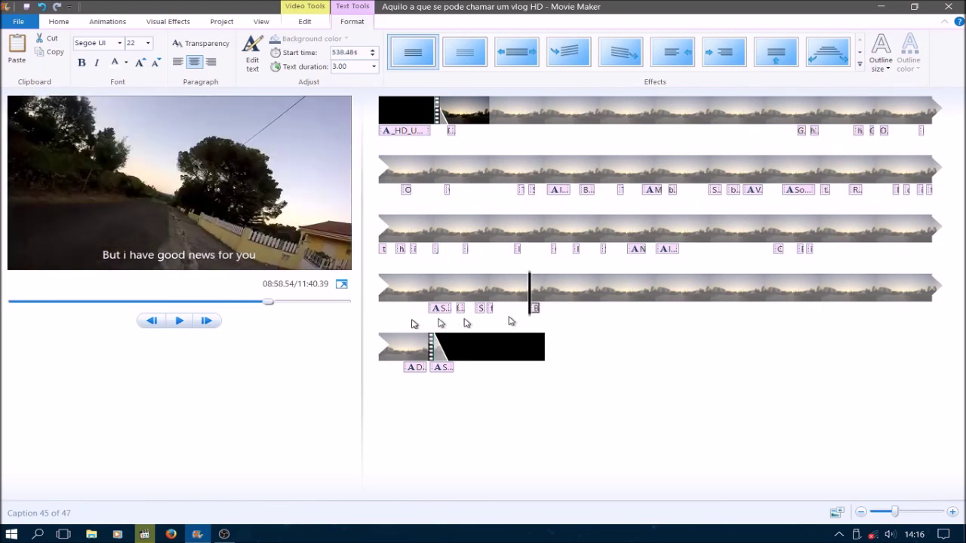
click(179, 320)
click(179, 321)
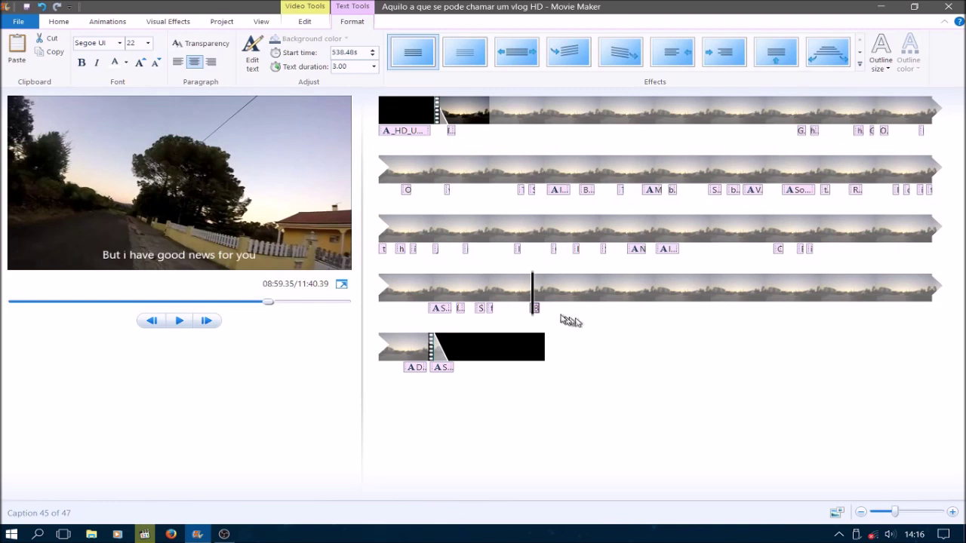
drag(535, 309, 527, 310)
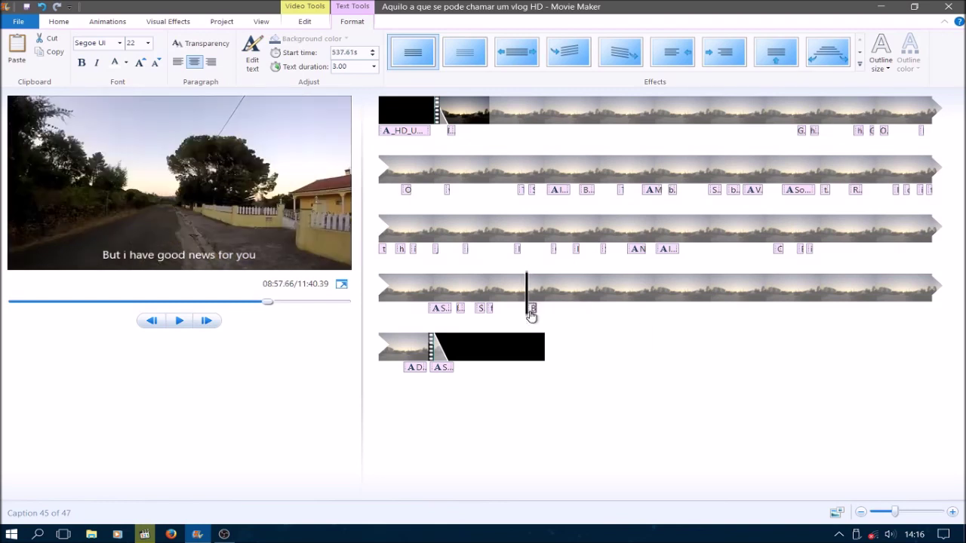
click(179, 321)
click(179, 321)
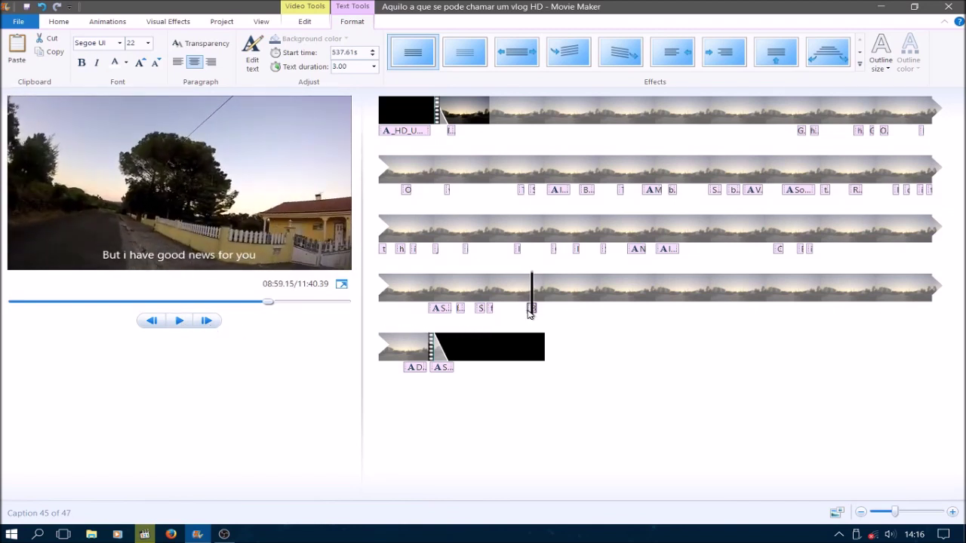
drag(530, 313, 528, 317)
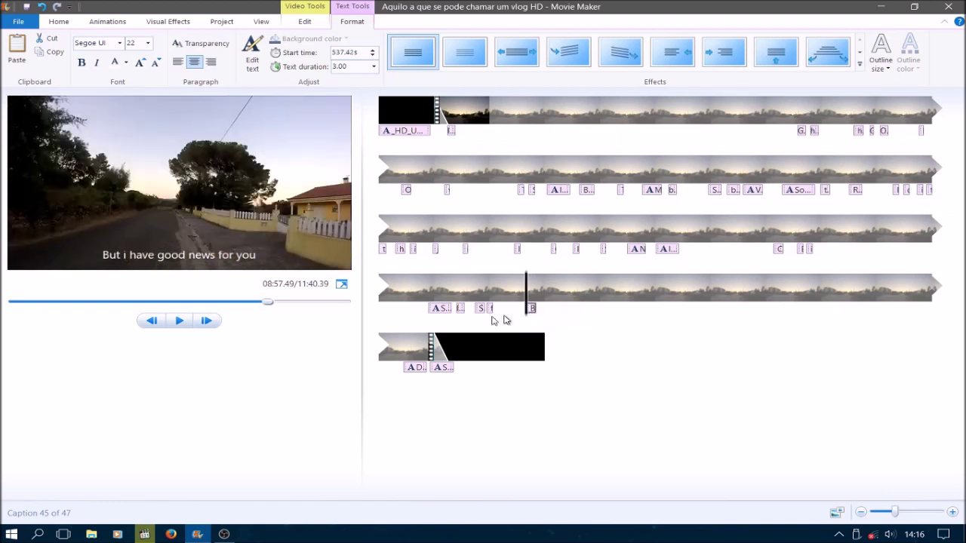
click(178, 323)
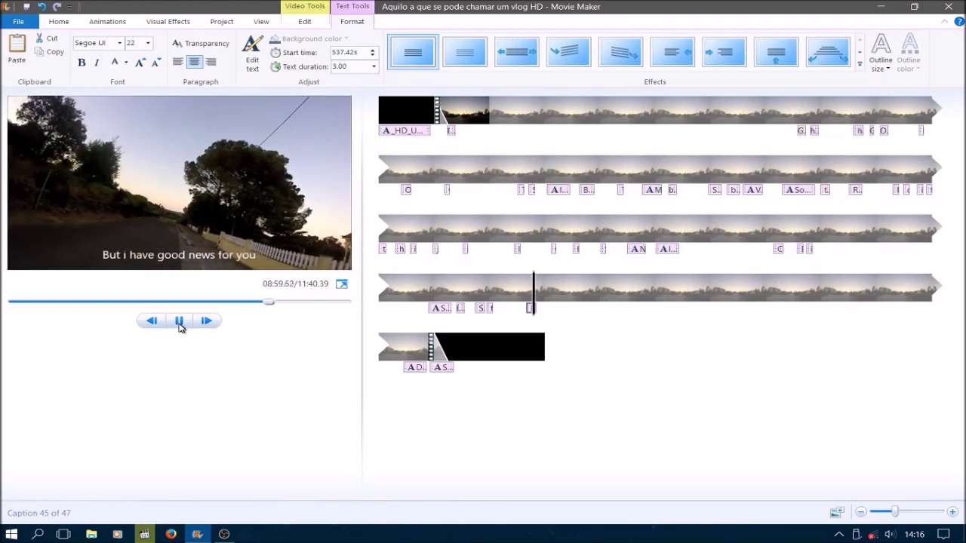
click(179, 322)
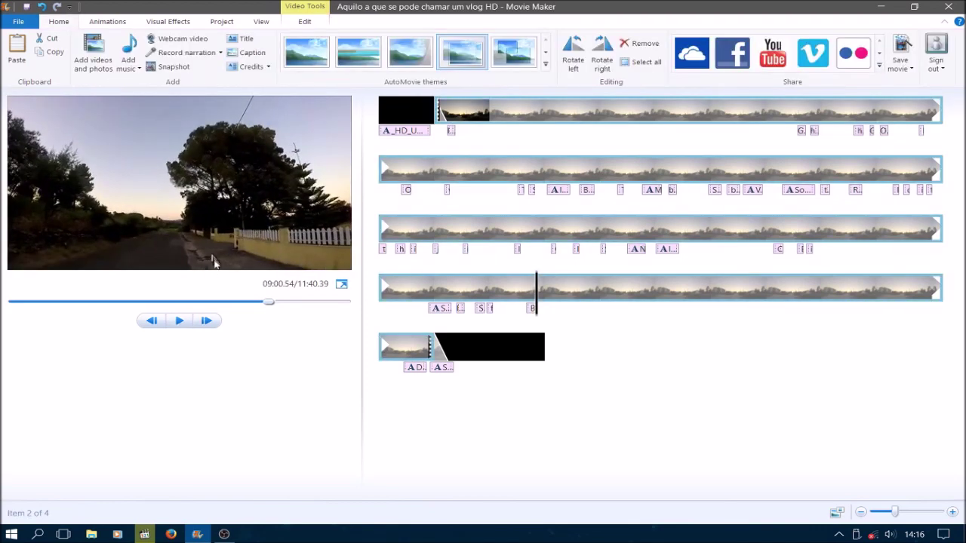
Step: Play on to about 09:04 and add a slightly lowered caption reading "I'm thinking on doing a trip" with no text effect
click(179, 323)
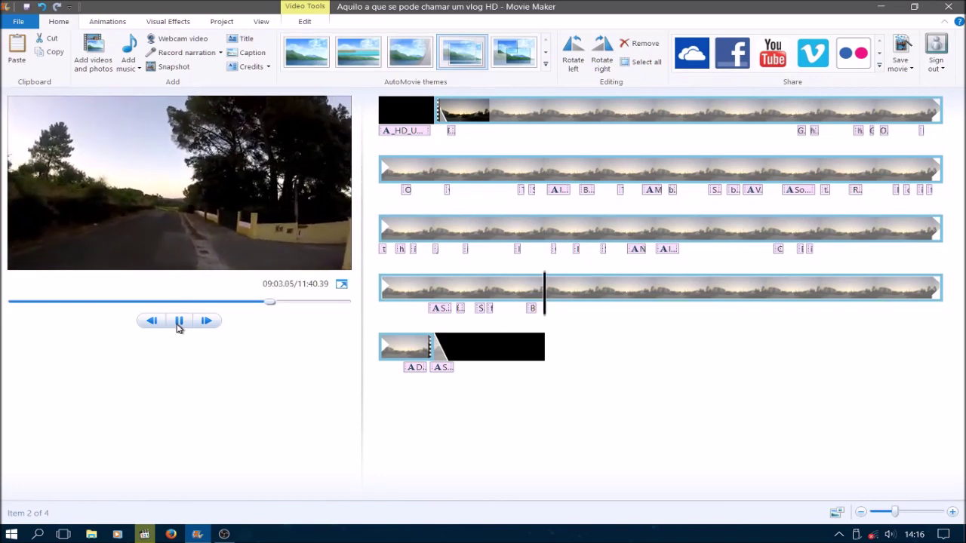
click(178, 323)
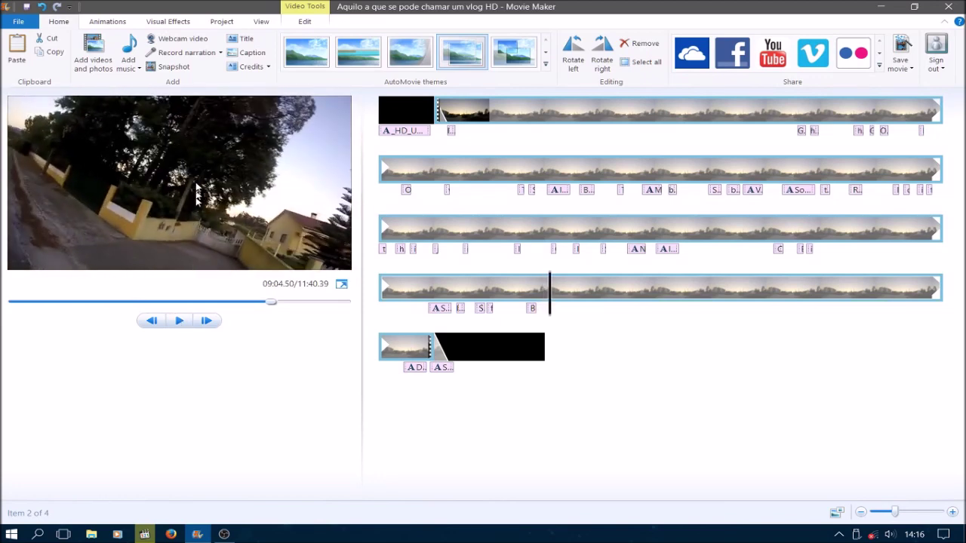
click(244, 53)
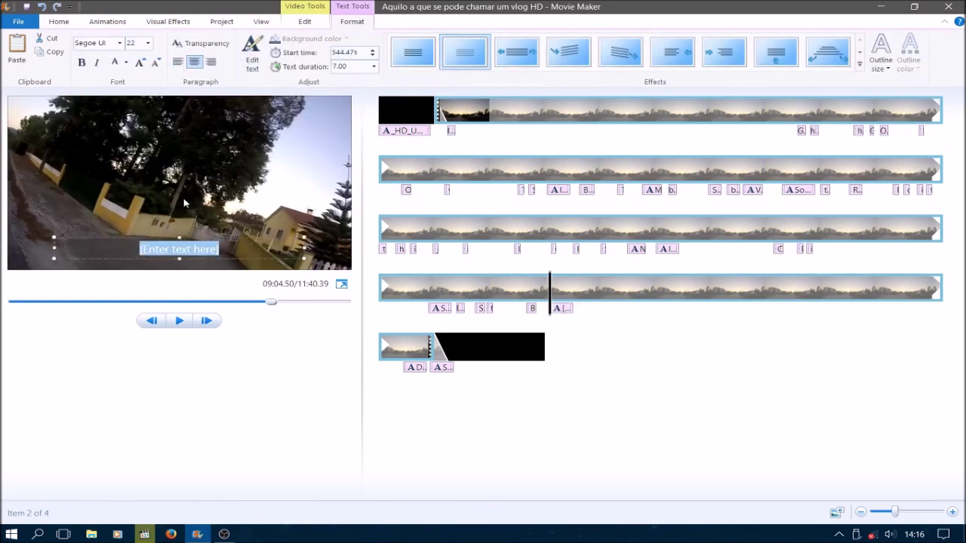
key(BackSpace)
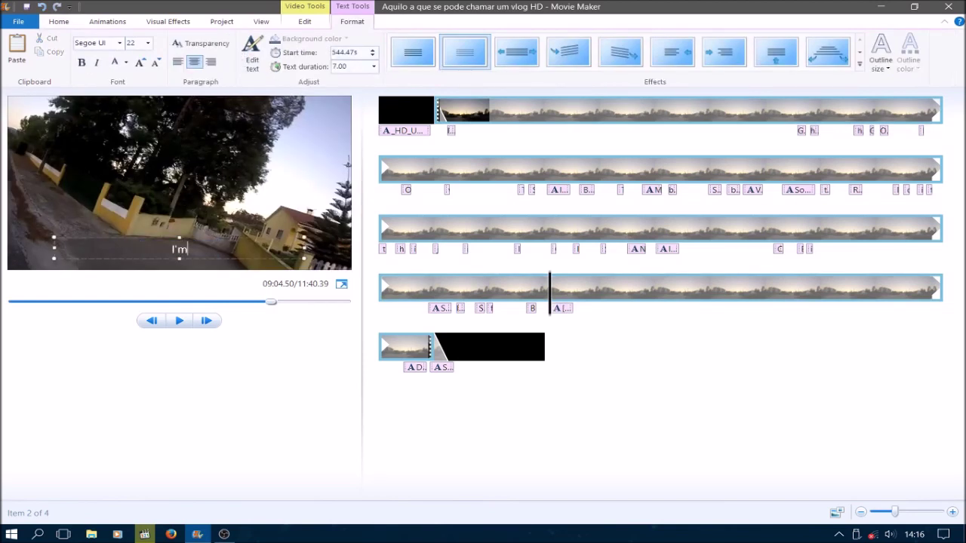
text(I'm thinking)
click(195, 249)
text(y)
key(BackSpace)
text(i)
key(BackSpace)
text(y)
key(BackSpace)
text(ing on doing)
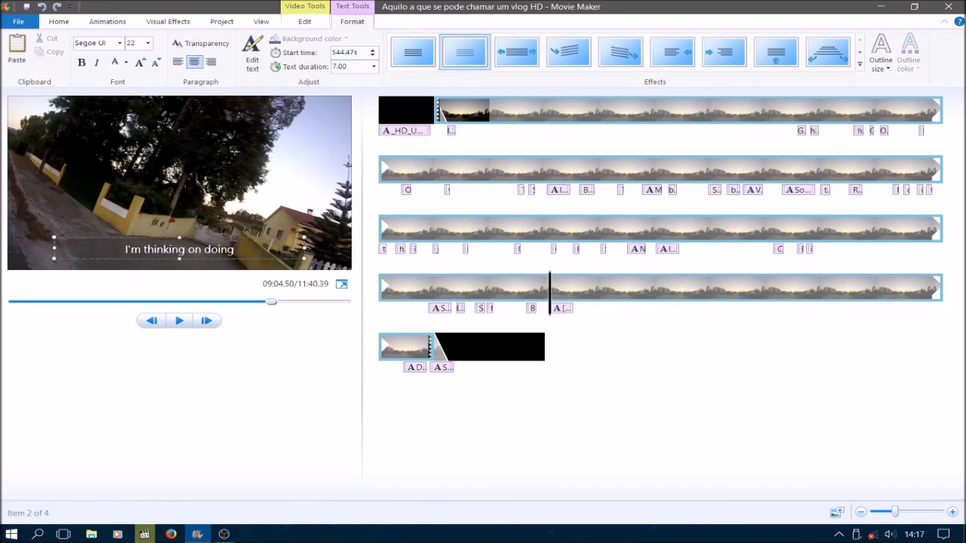
text( a trip)
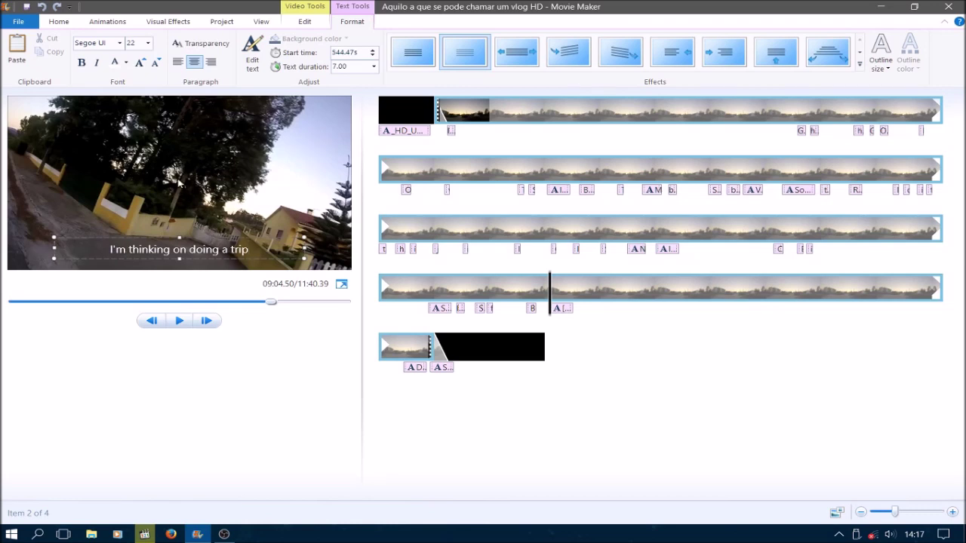
click(413, 52)
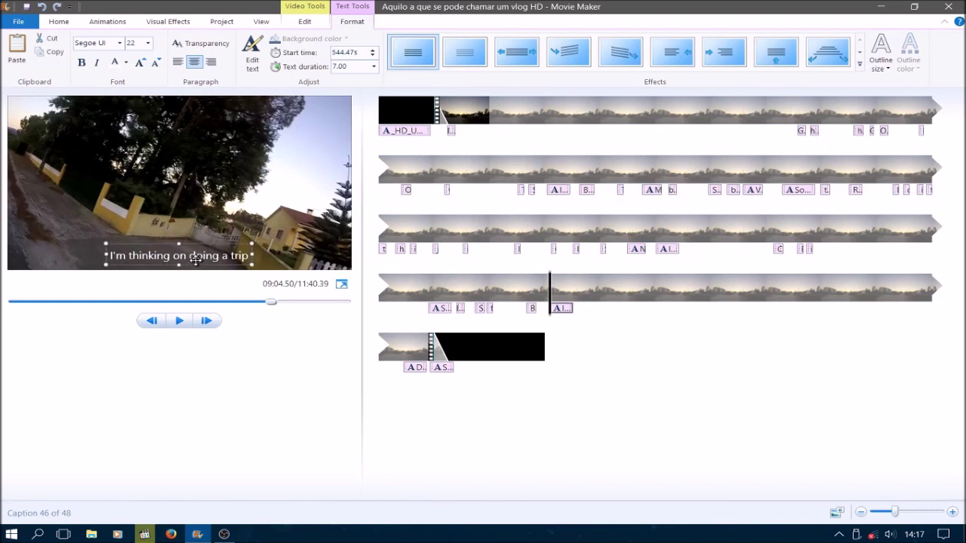
Step: Shift the "I'm thinking on doing a trip" caption to start at 543.88 s and preview its timing
click(180, 323)
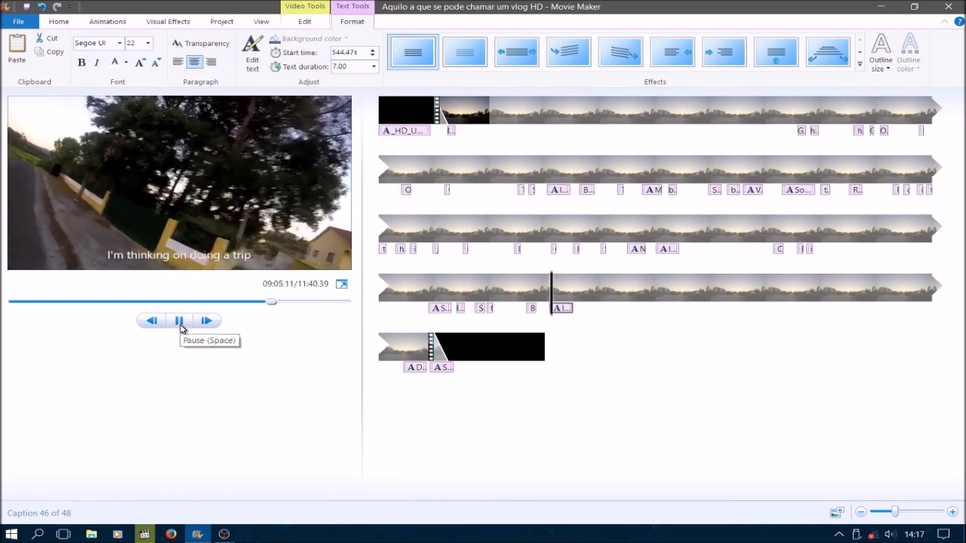
click(180, 323)
drag(568, 313, 552, 317)
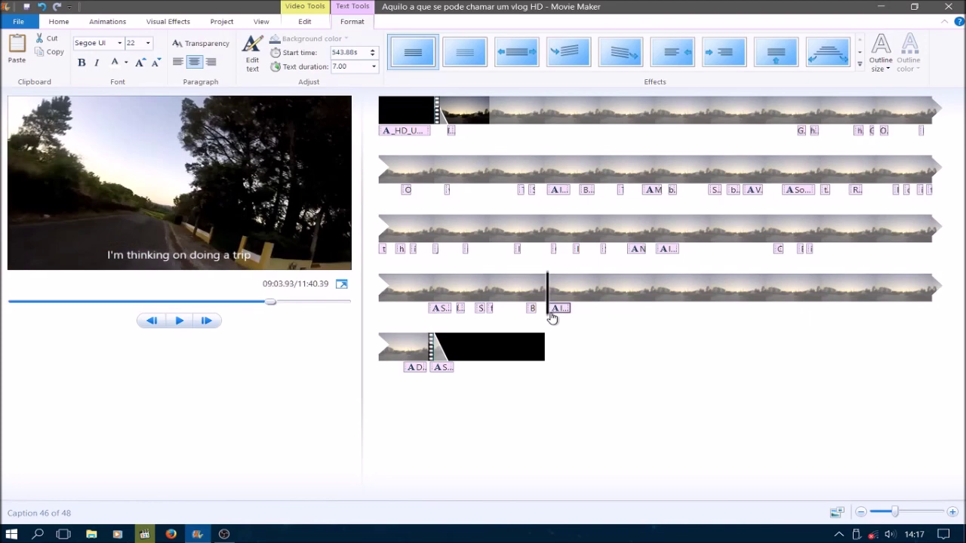
click(179, 322)
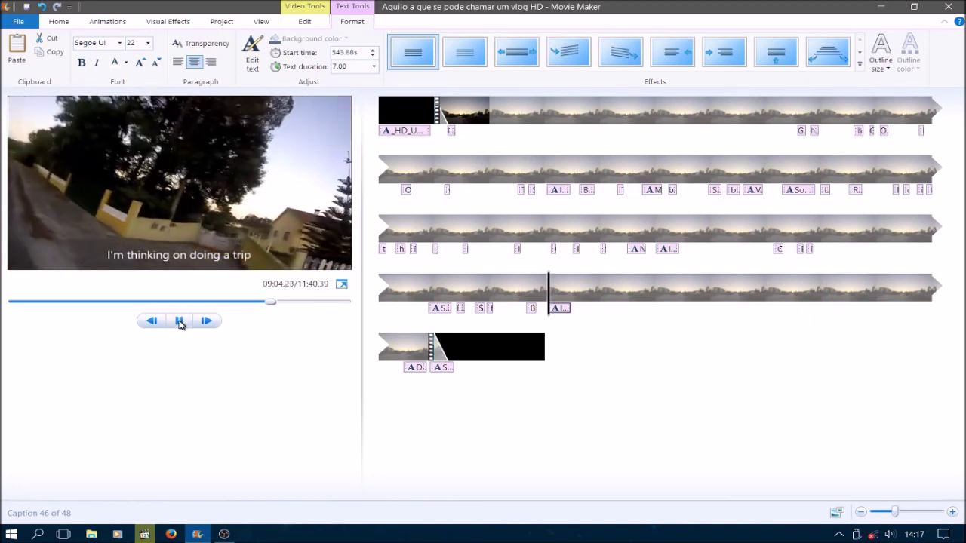
Step: Shift the "I'm thinking on doing a trip" caption earlier in small moves until it starts at 541.97 s, previewing each change
click(179, 322)
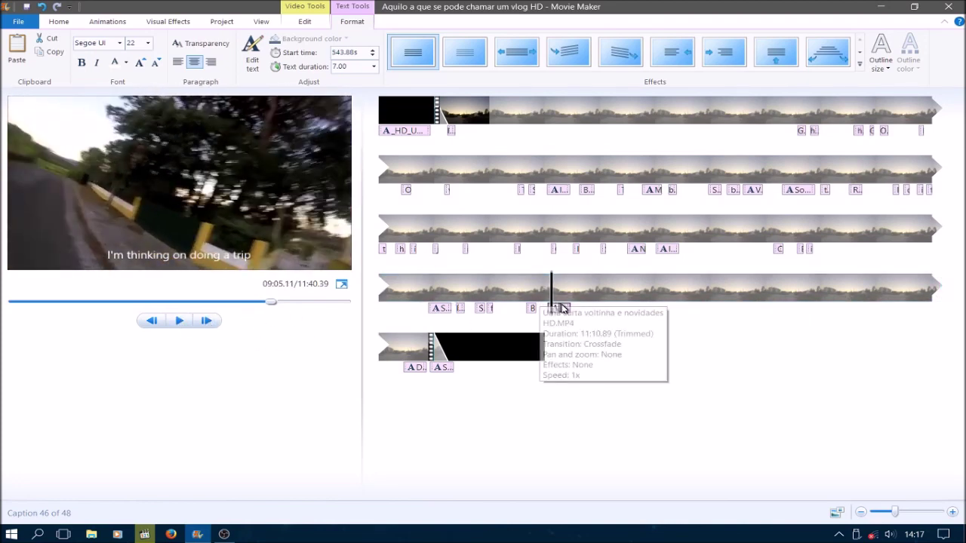
drag(559, 309, 549, 318)
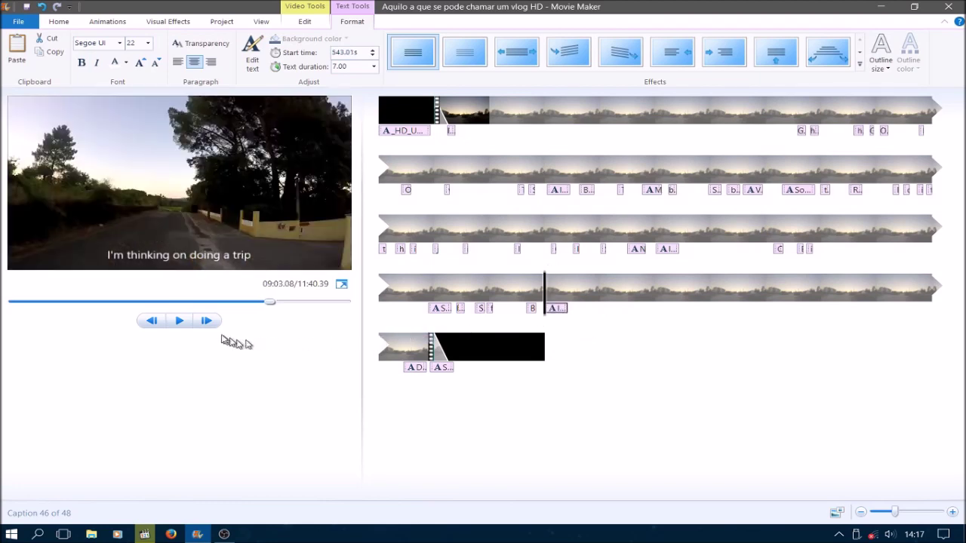
click(180, 321)
click(179, 321)
drag(563, 309, 547, 318)
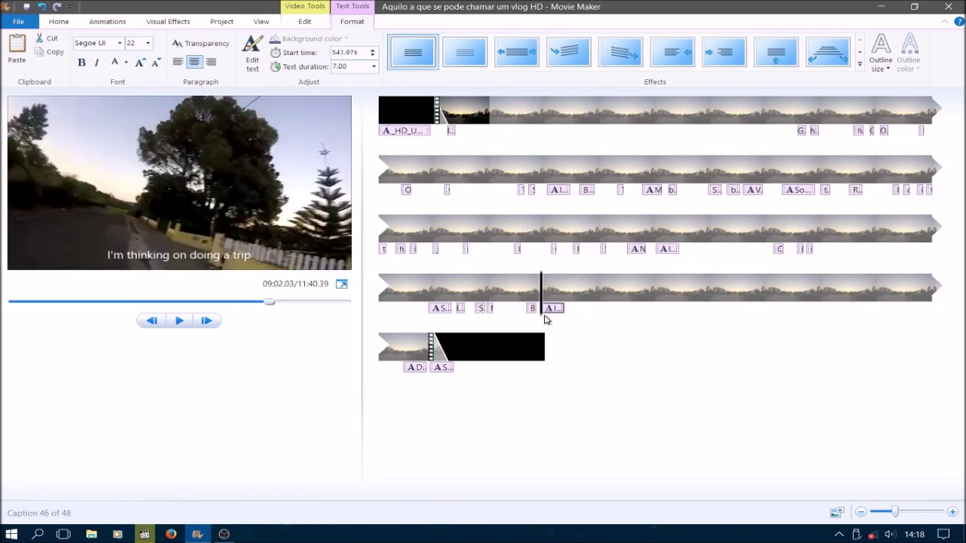
click(178, 320)
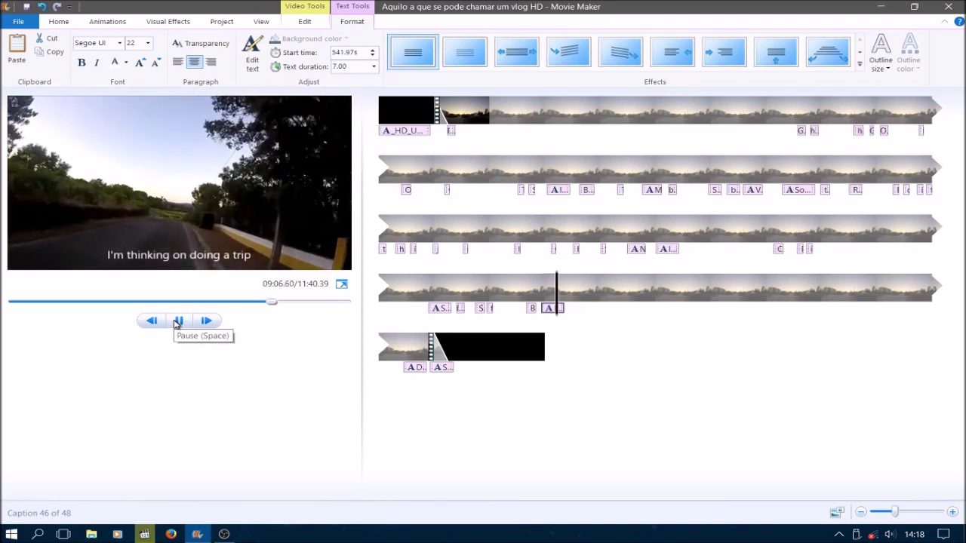
click(179, 320)
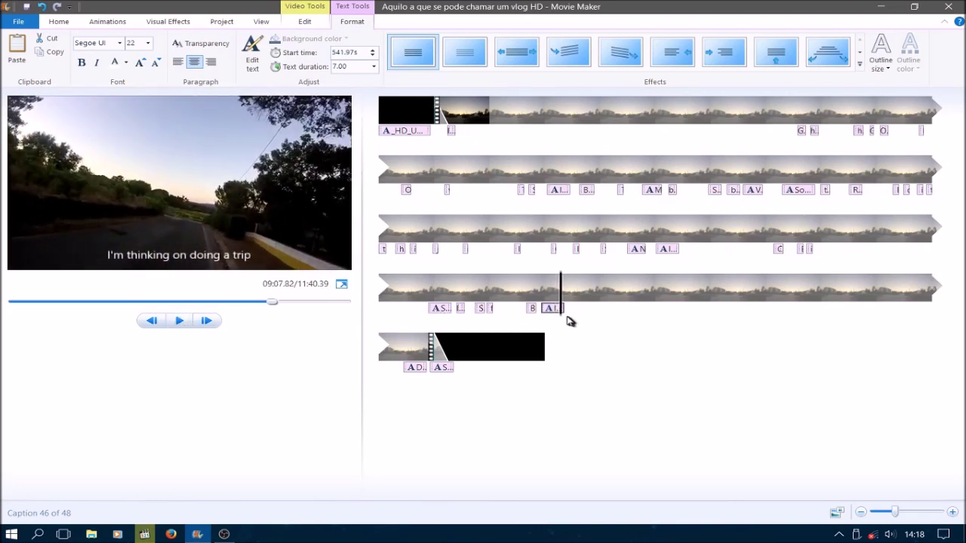
Step: Replay the "I'm thinking on doing a trip" caption to find where its speech ends and set its duration to 2.00 seconds
drag(562, 321, 549, 320)
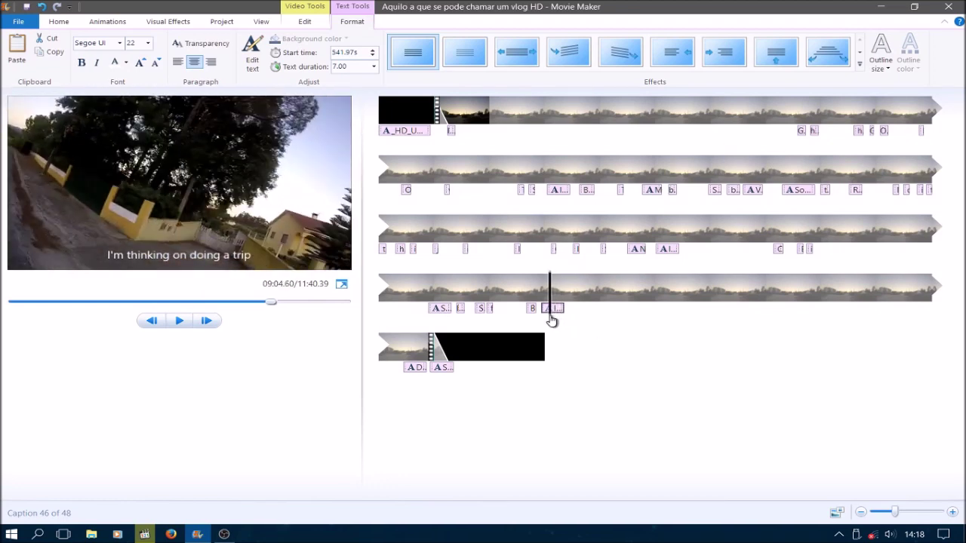
click(179, 321)
click(179, 321)
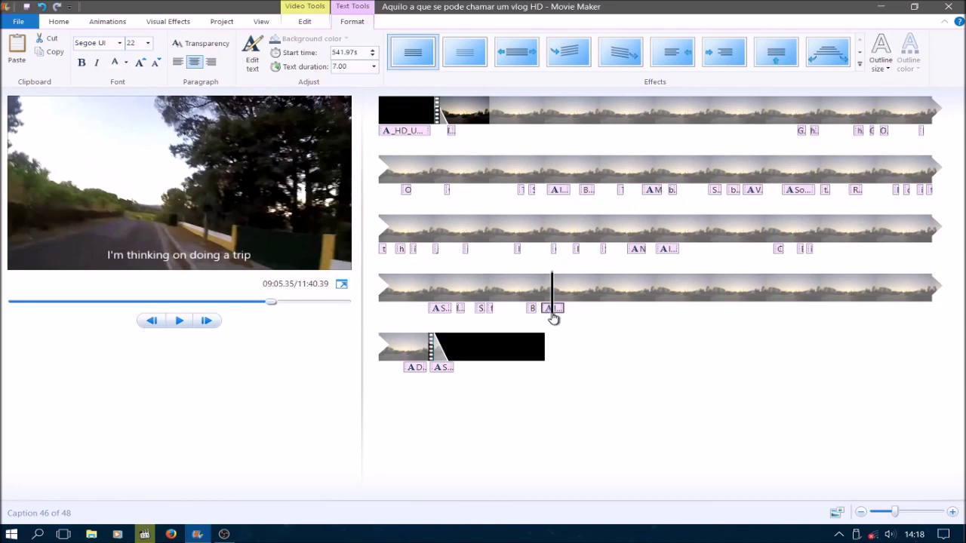
drag(553, 317, 550, 317)
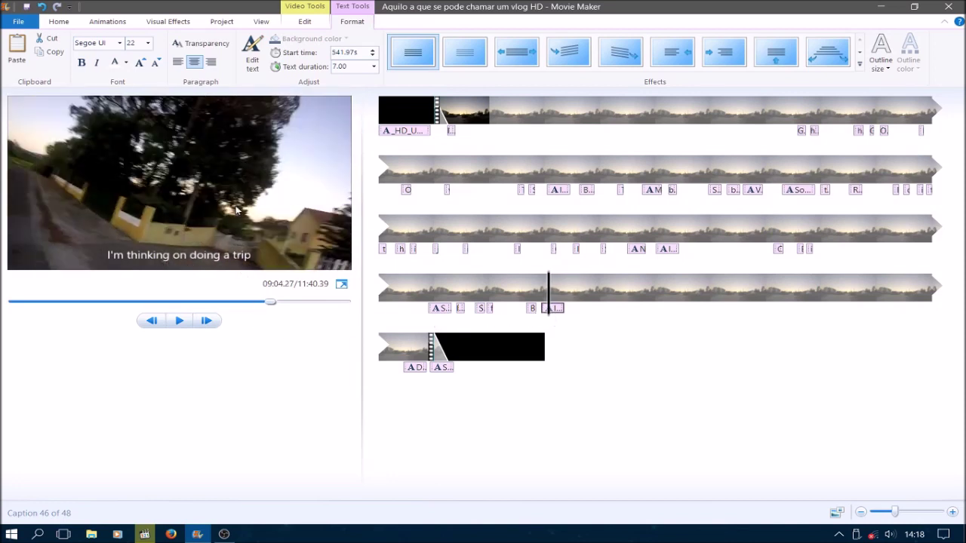
click(374, 67)
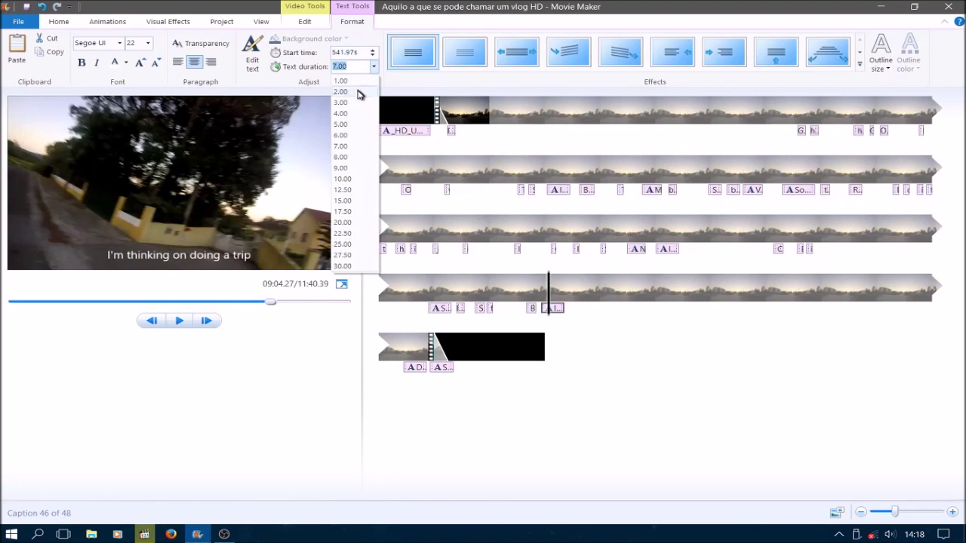
click(445, 264)
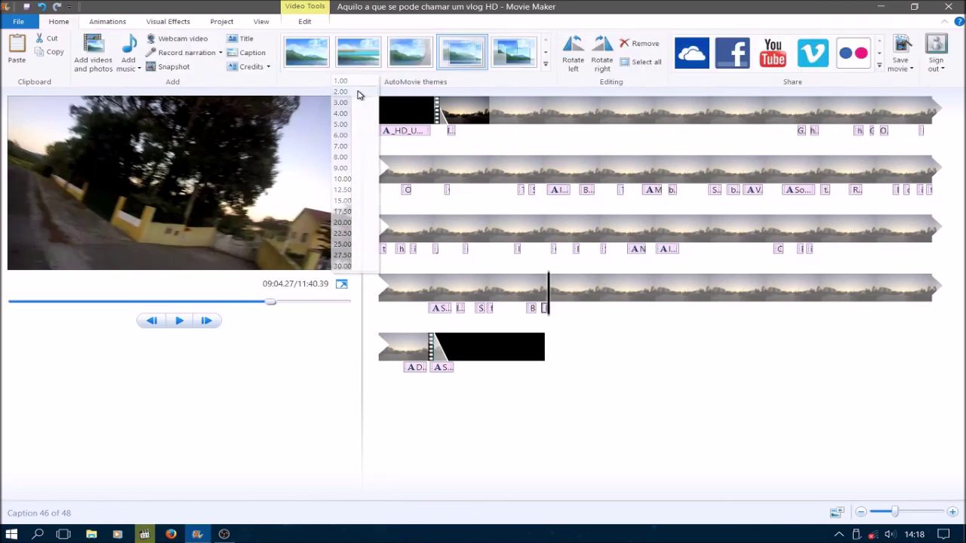
click(544, 309)
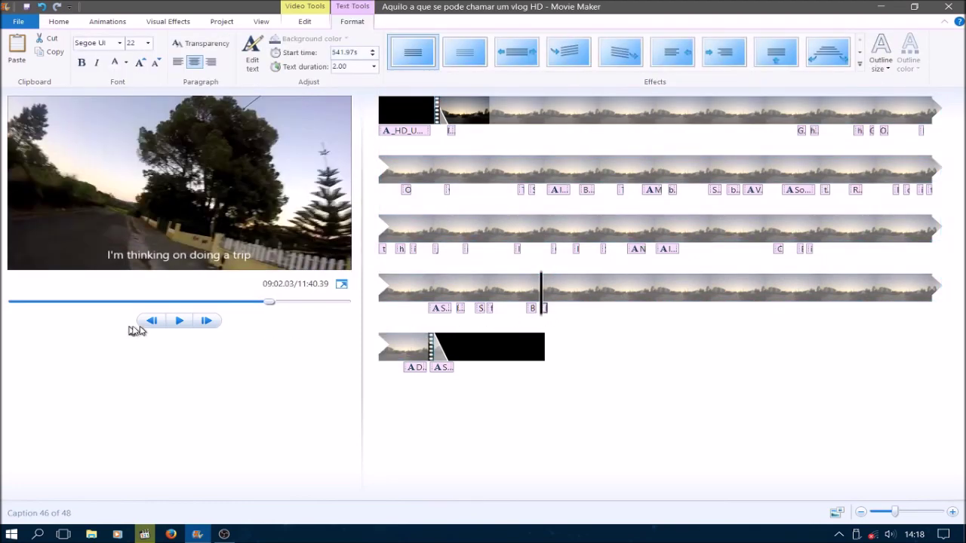
Step: Play on to about 09:09 and add a slightly lowered caption reading "Up to the City of Guarda (Portugal)" with no text effect
click(187, 327)
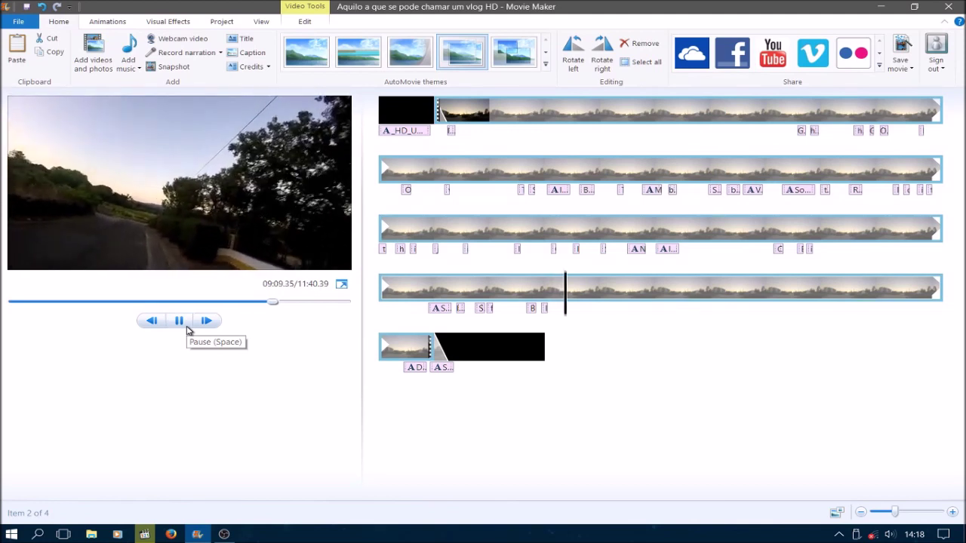
click(188, 330)
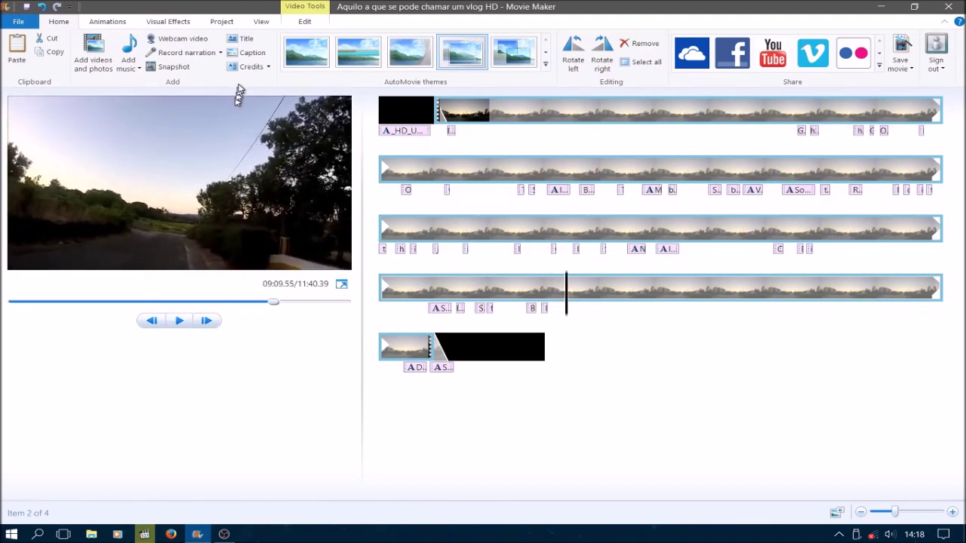
click(241, 53)
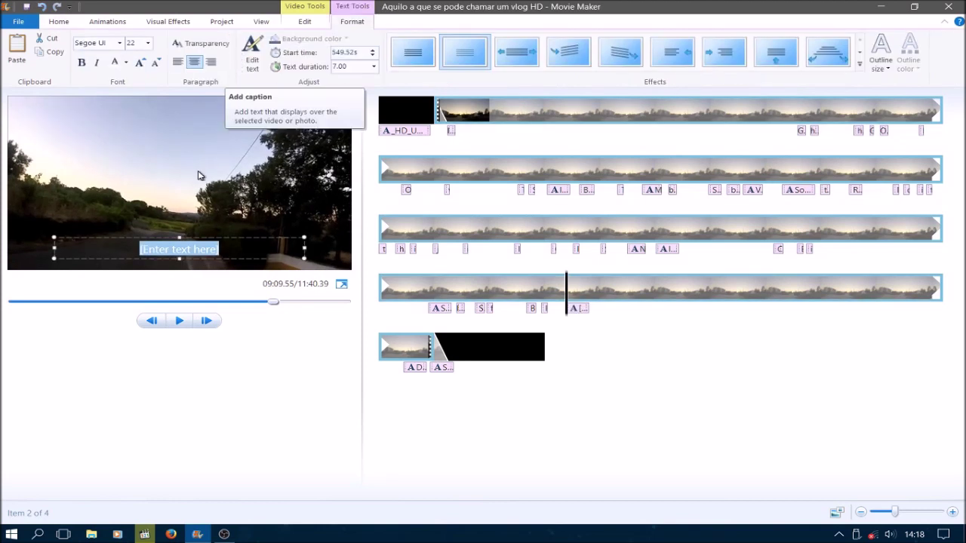
text(Up to)
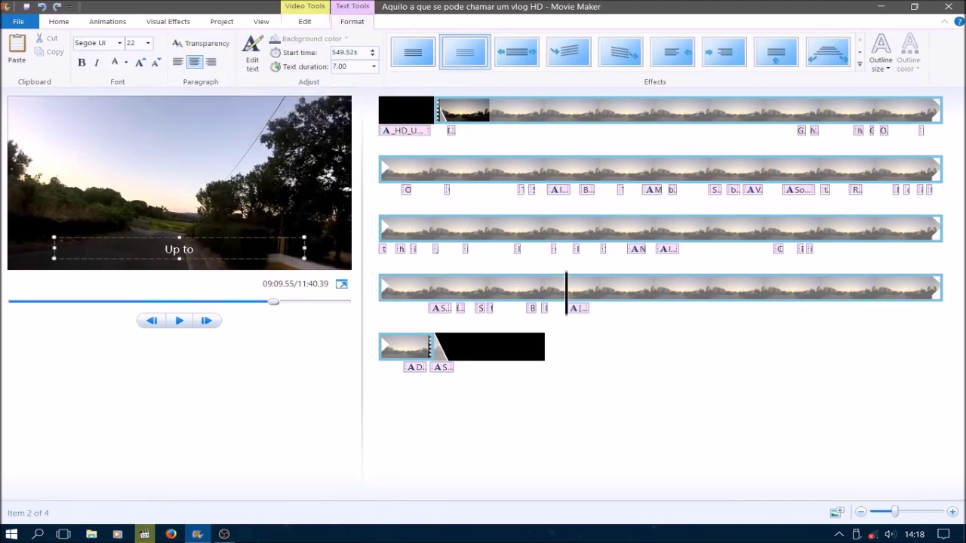
text(the City of Guarda)
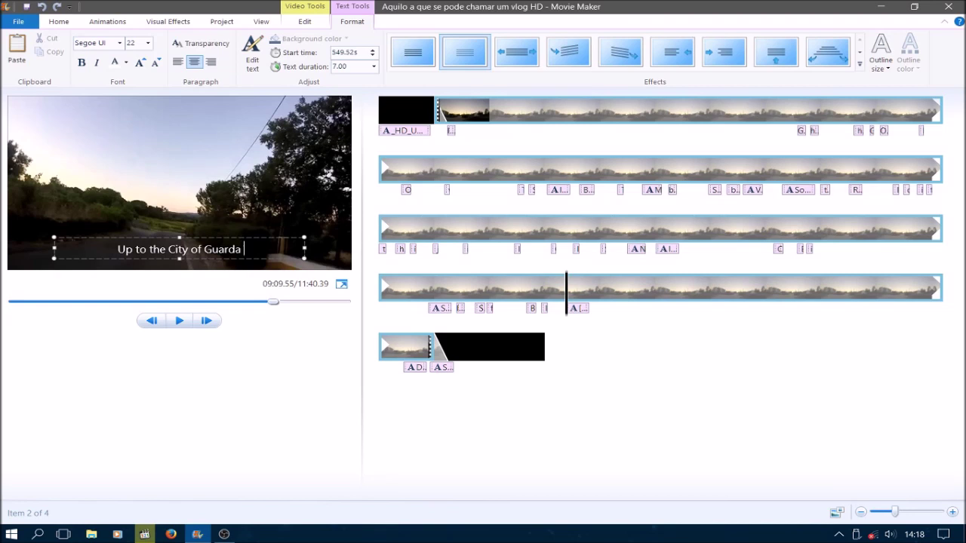
text((P)
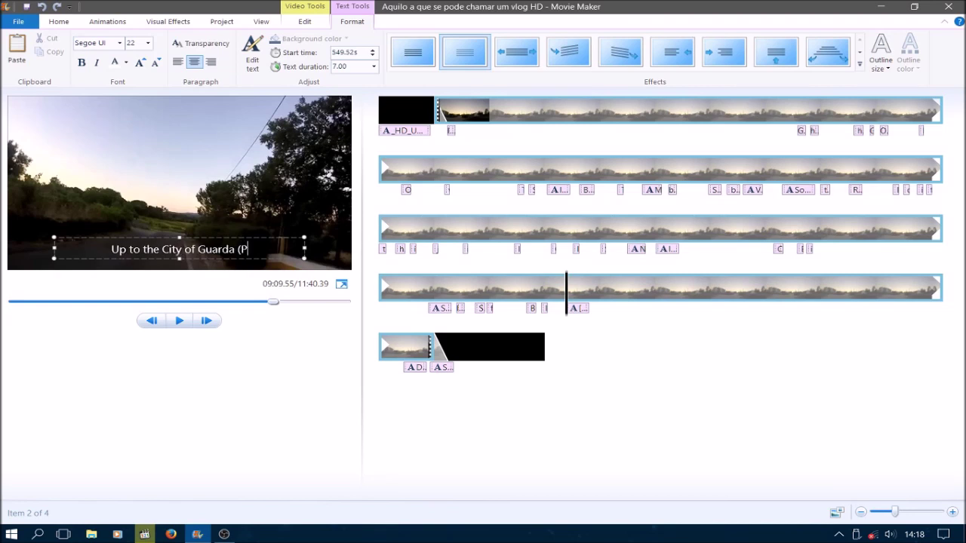
text(ortugal)
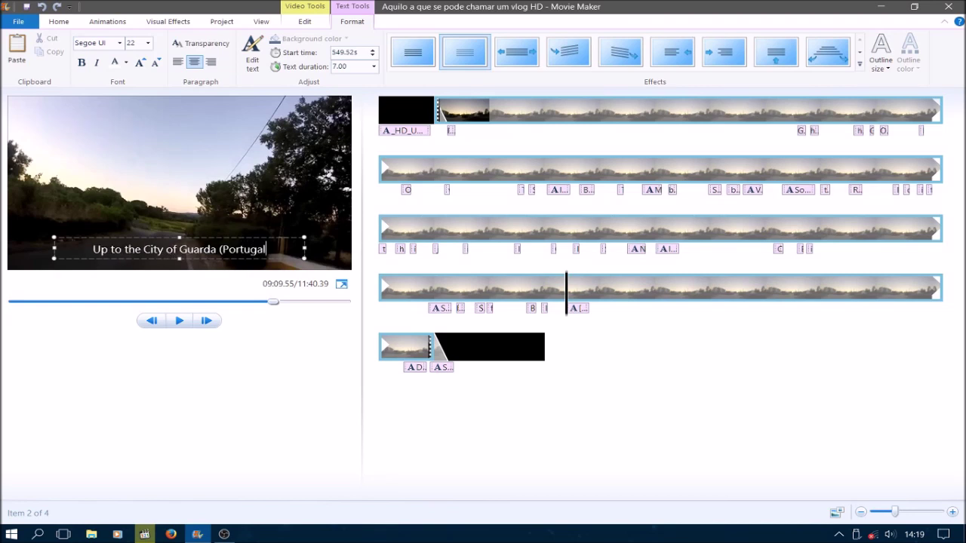
text())
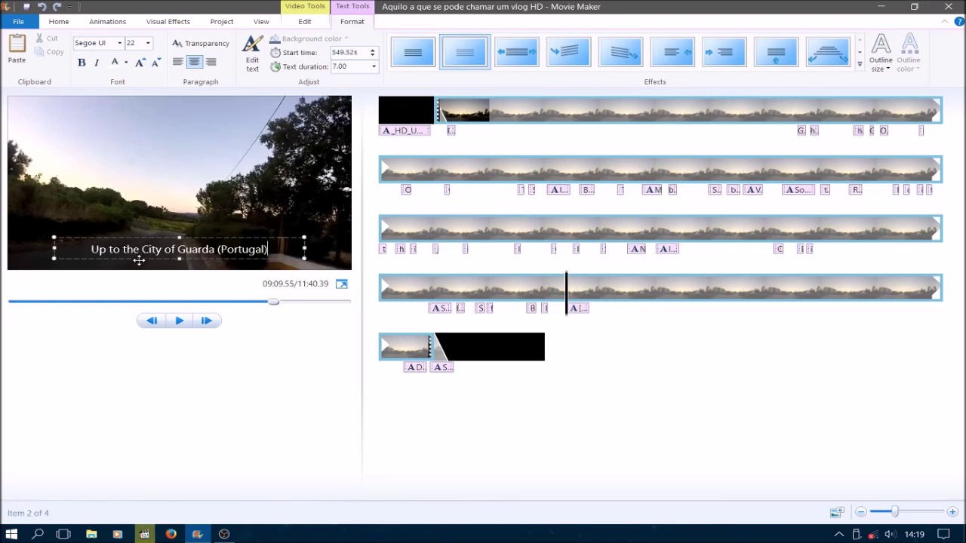
drag(139, 261, 139, 260)
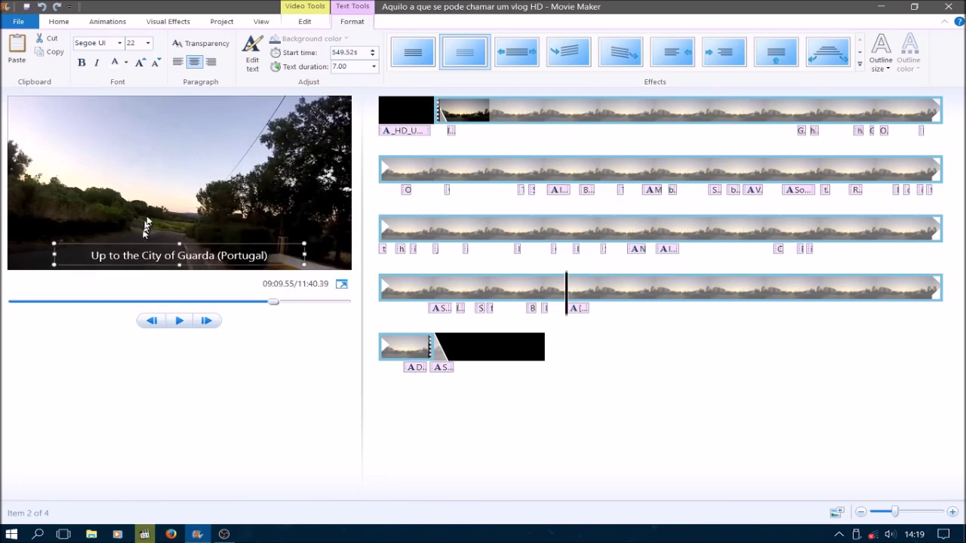
click(408, 59)
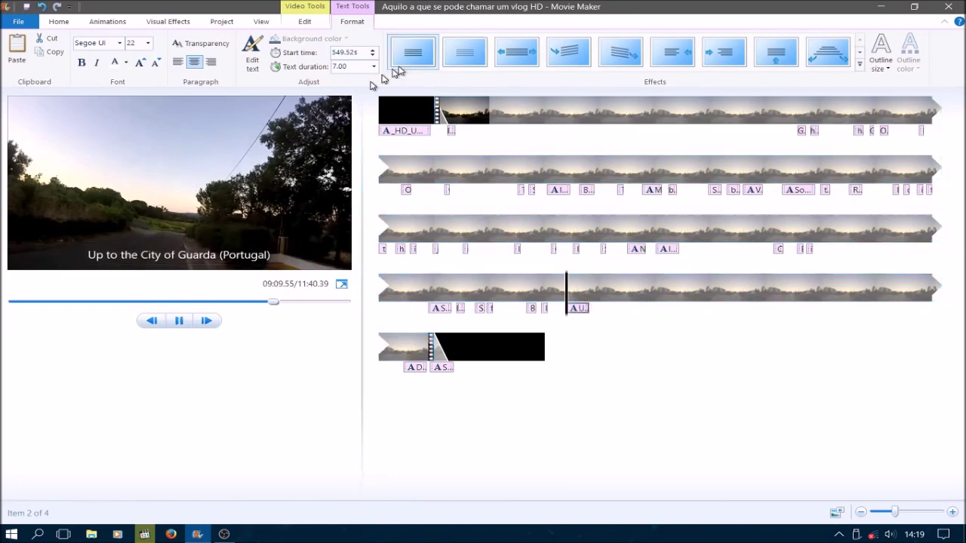
Step: Set the "Up to the City of Guarda (Portugal)" caption's duration to 2.00 seconds, shift it to start at 547.89 s, and preview it
click(372, 66)
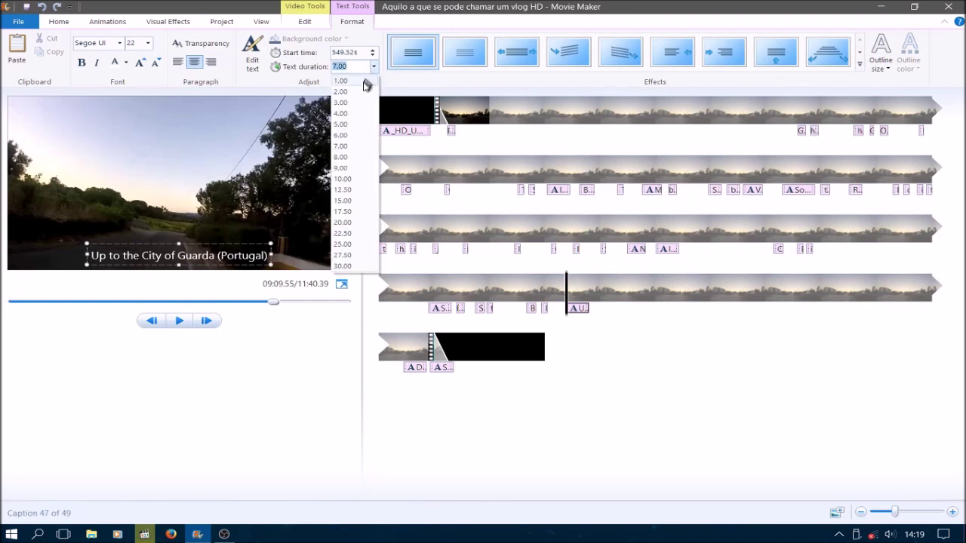
click(364, 91)
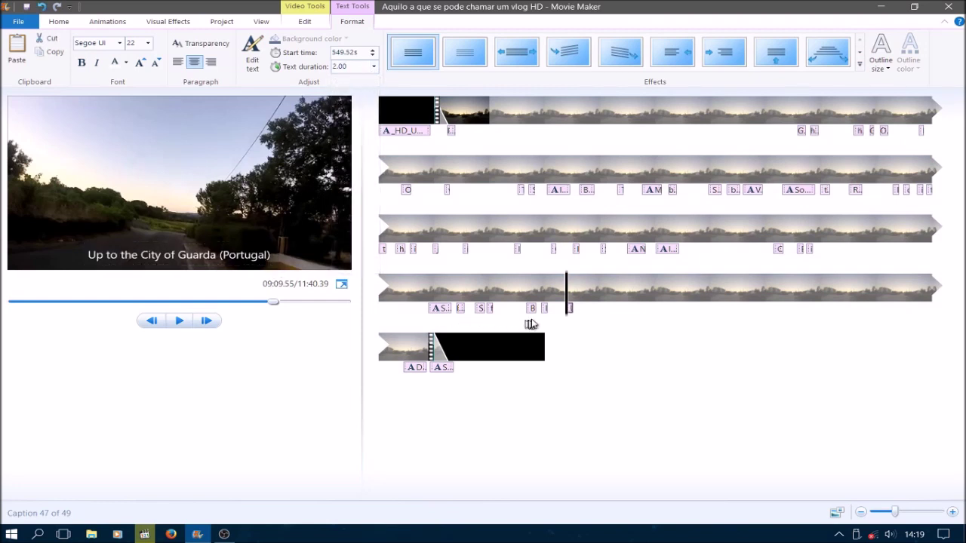
drag(571, 310, 565, 321)
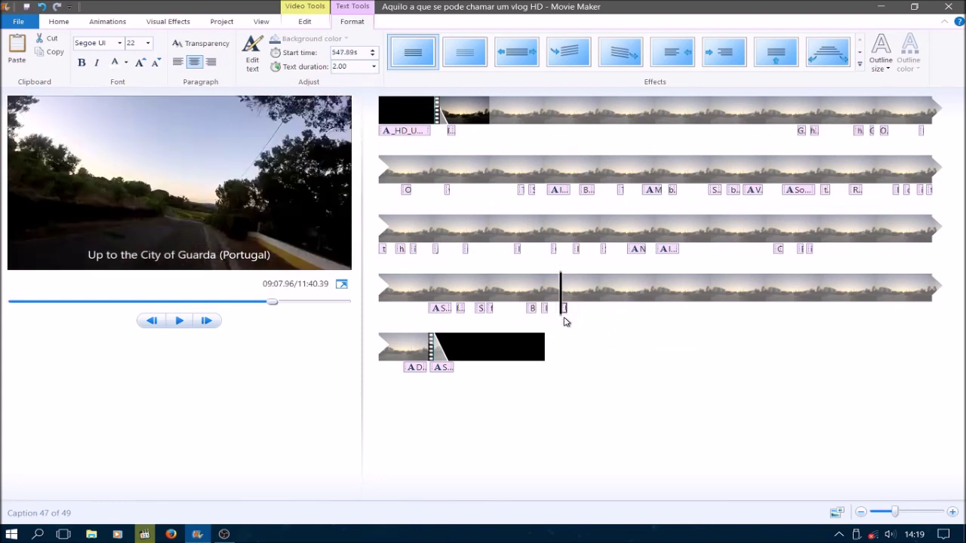
click(179, 323)
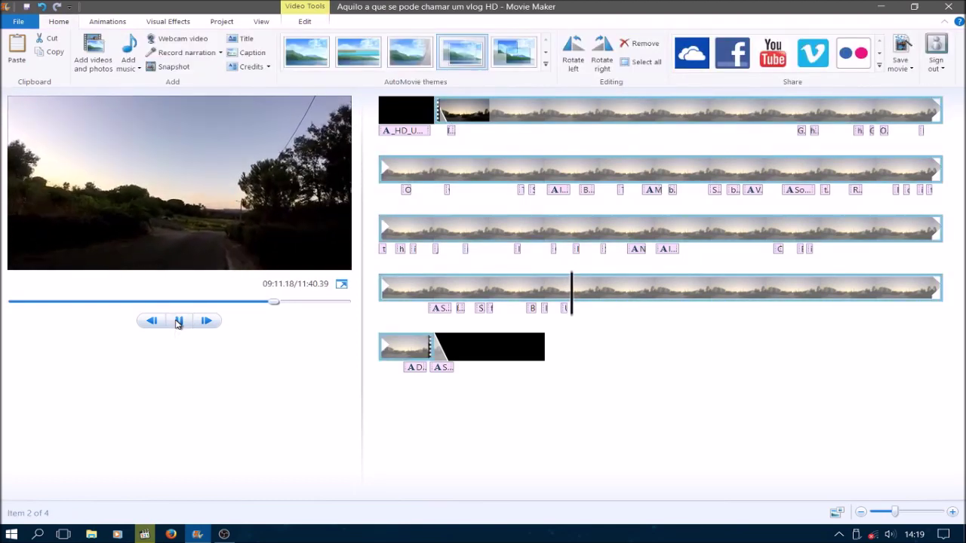
click(178, 322)
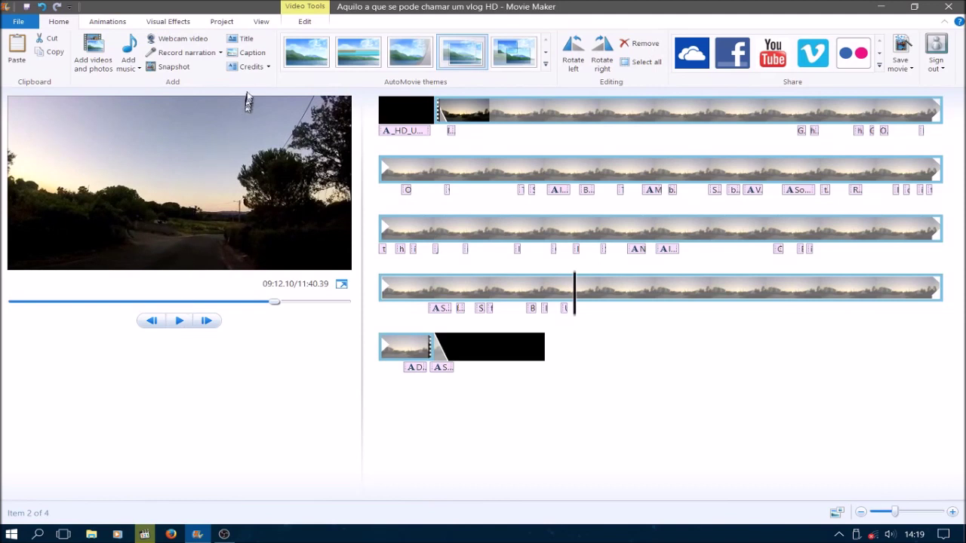
Step: Add a caption reading "I go to there!" at about 09:12 with no text effect
click(249, 53)
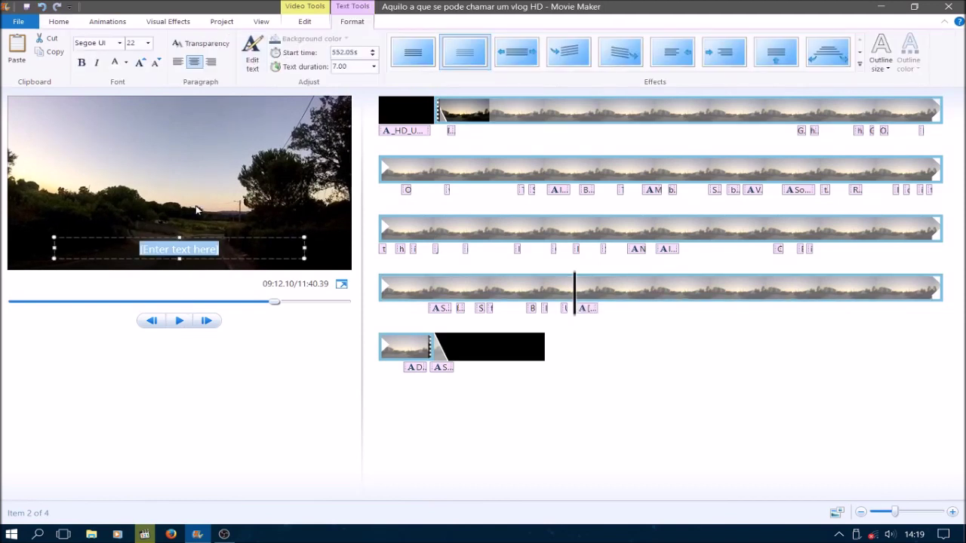
key(BackSpace)
text(I go to)
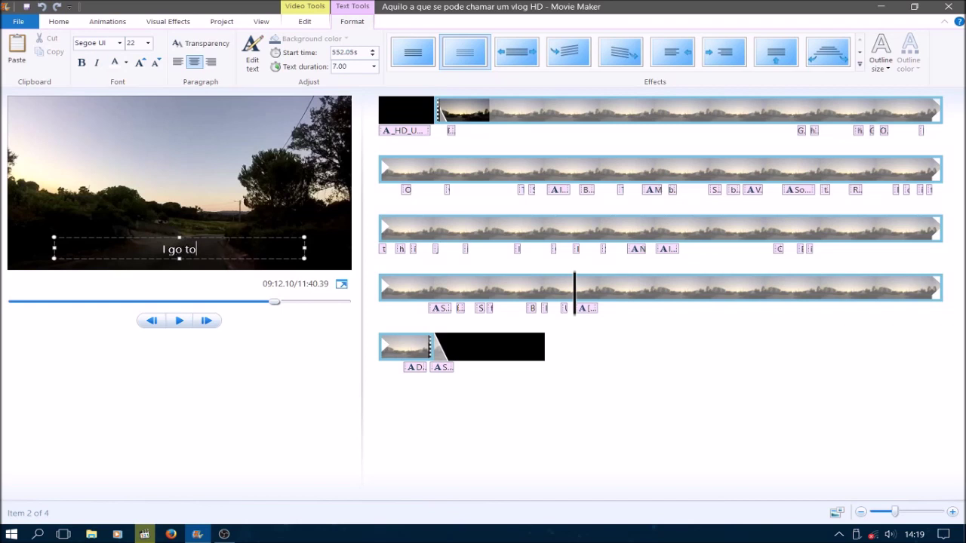
text( there!)
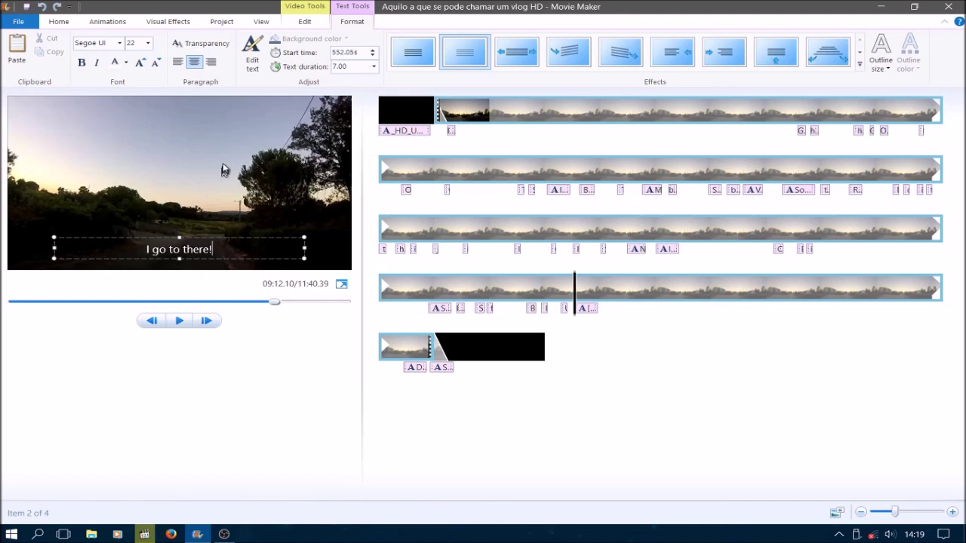
click(413, 51)
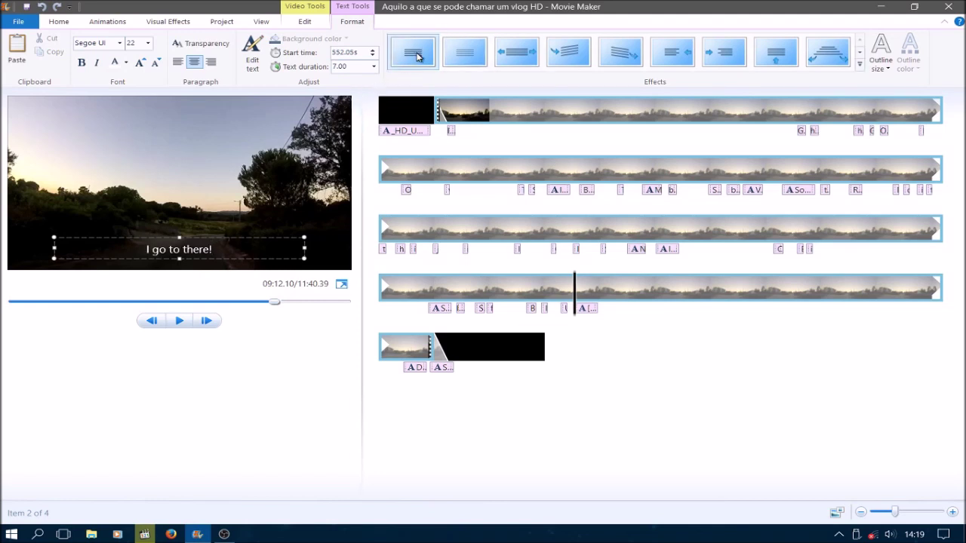
Step: Set the "I go to there!" caption's duration to 2.00 seconds, shift it to start at 551.21 s, and preview its timing
click(375, 66)
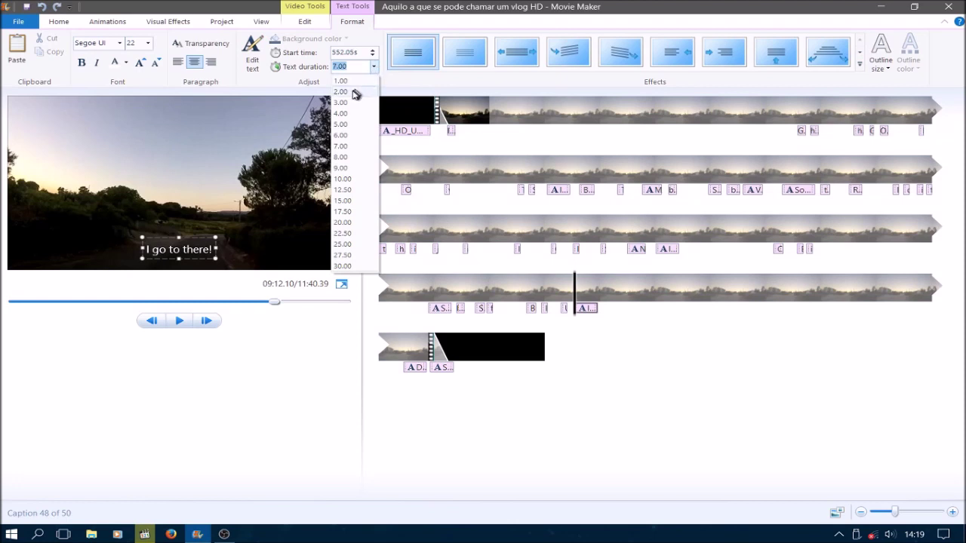
click(355, 92)
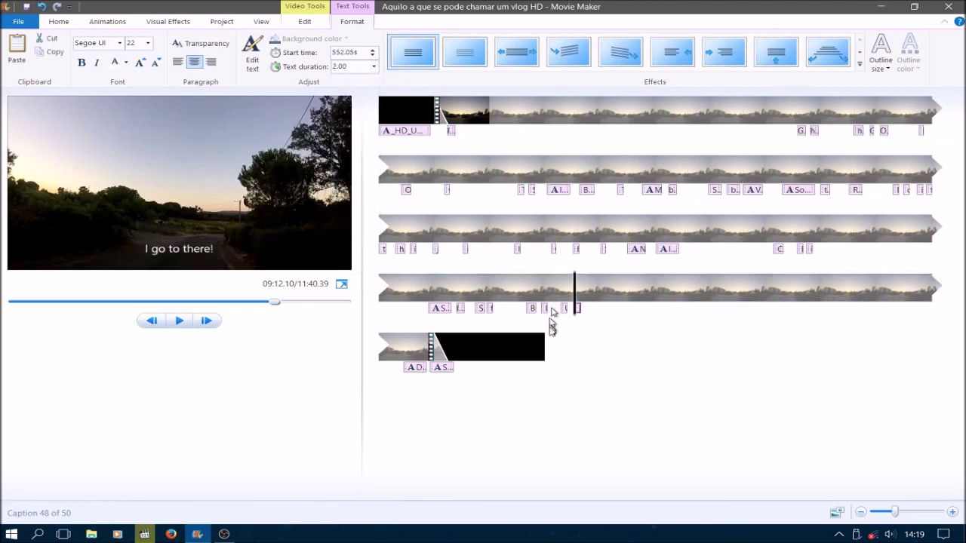
drag(579, 314, 571, 315)
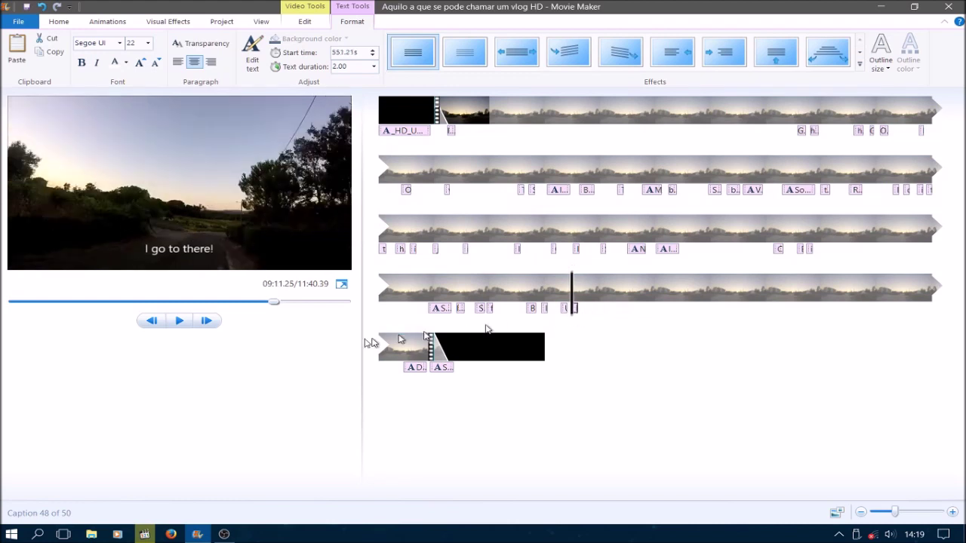
click(178, 321)
click(178, 321)
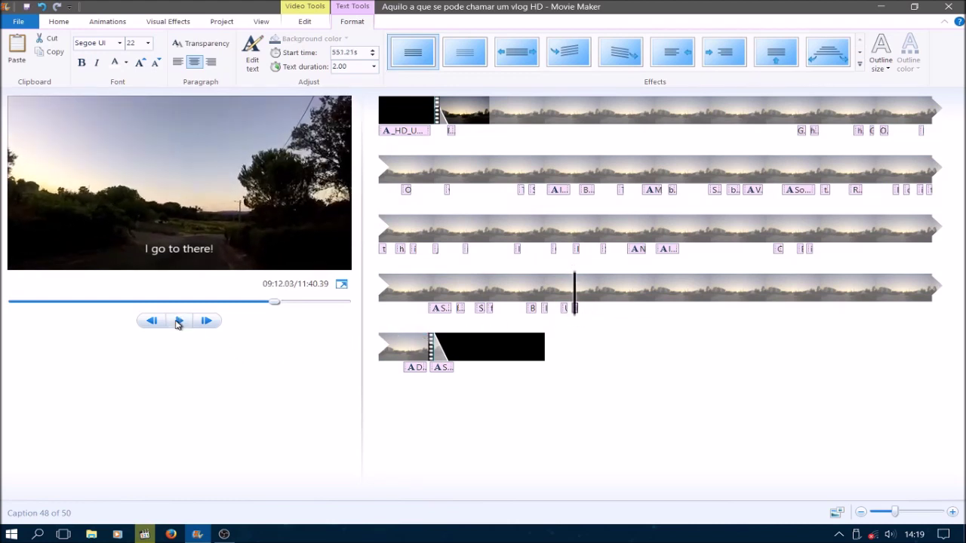
click(574, 316)
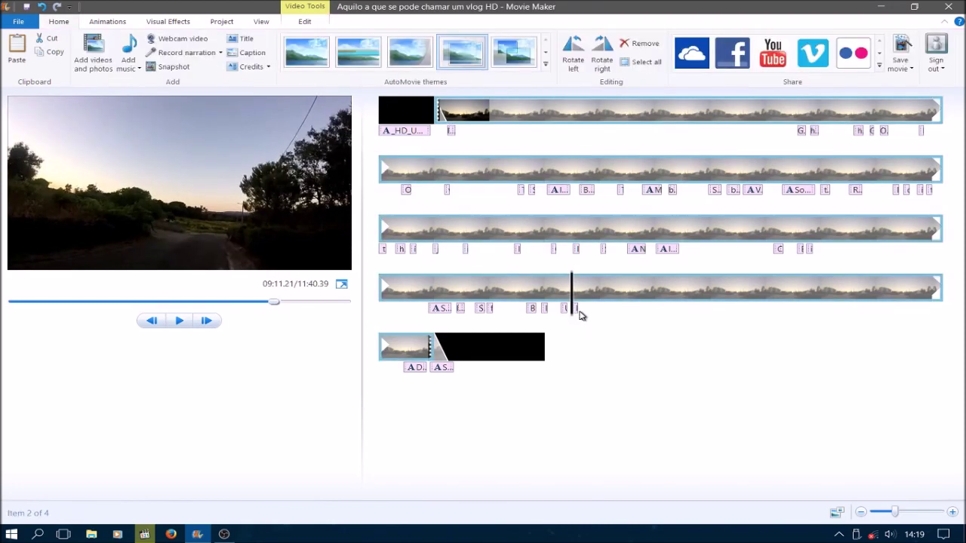
Step: Cut the entire "I go to there!" text out of its caption at about 09:11
drag(576, 314, 575, 319)
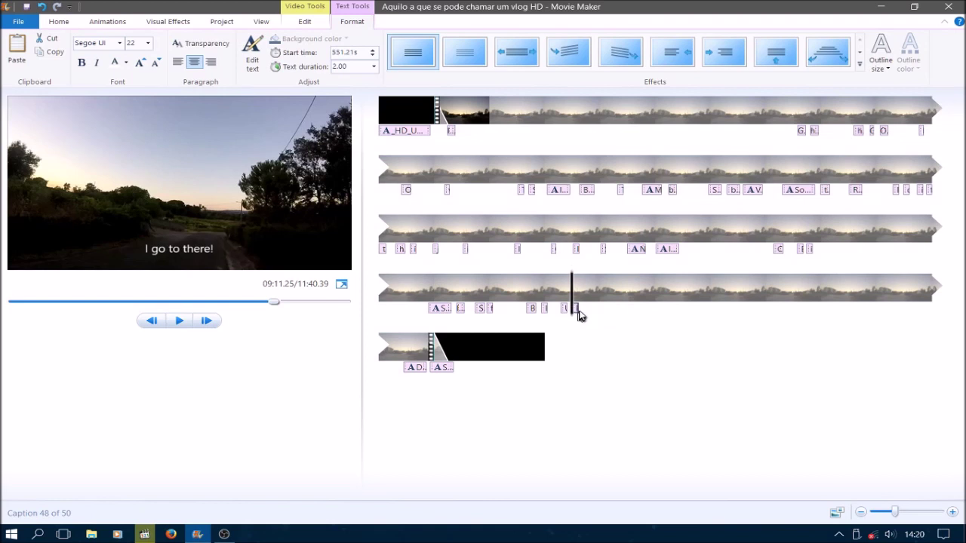
drag(578, 314, 575, 315)
click(181, 249)
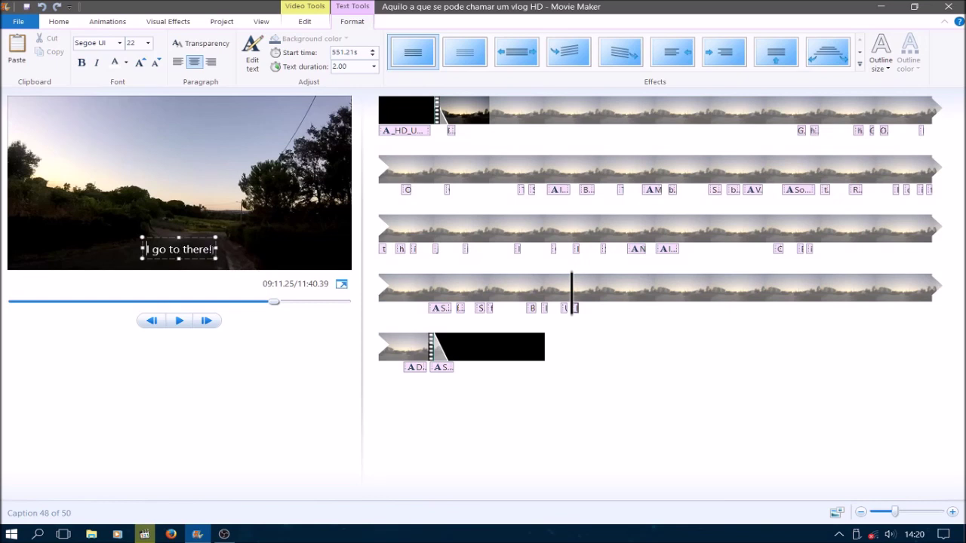
drag(214, 249, 159, 249)
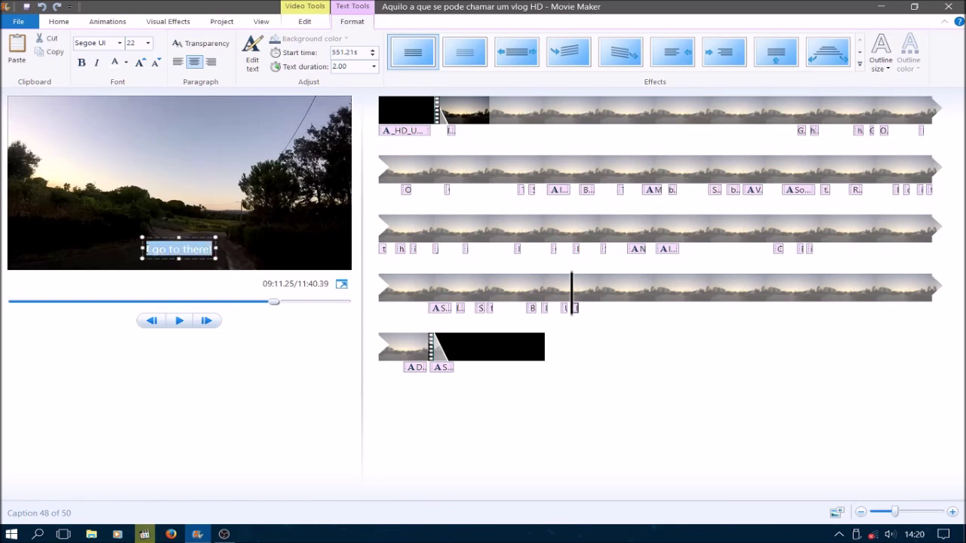
right_click(172, 255)
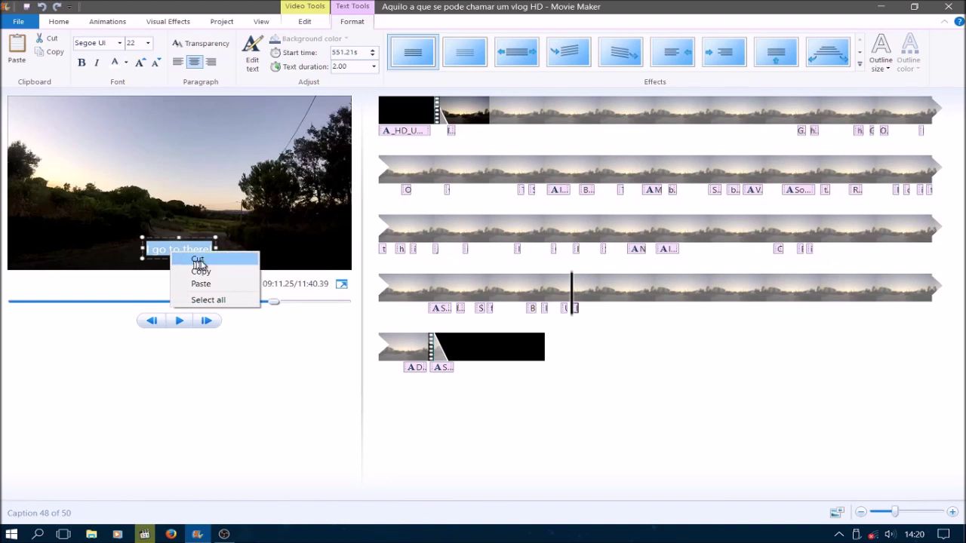
click(201, 260)
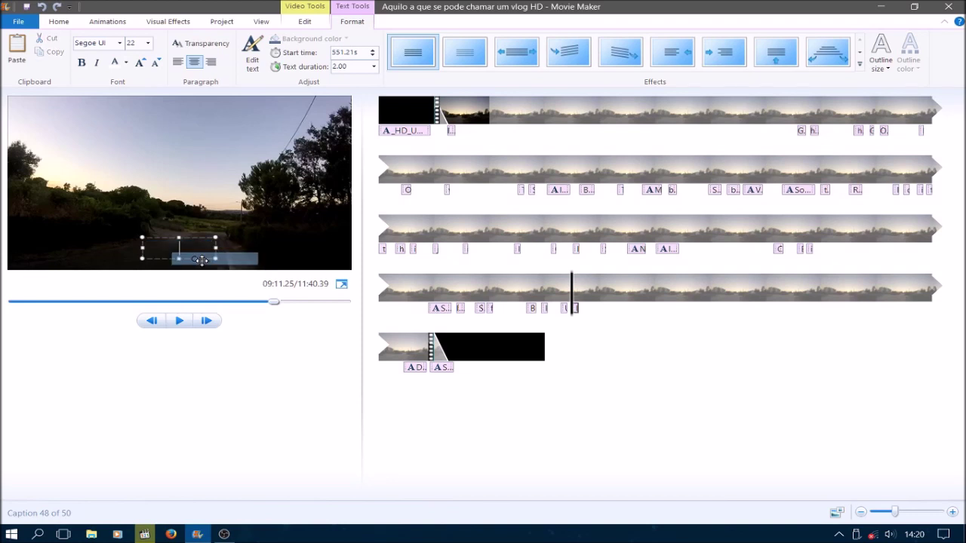
Step: Widen the "Up to the City of Guarda (Portugal)" caption's text box on both sides and append ", I go to there!" by pasting the cut text
click(564, 308)
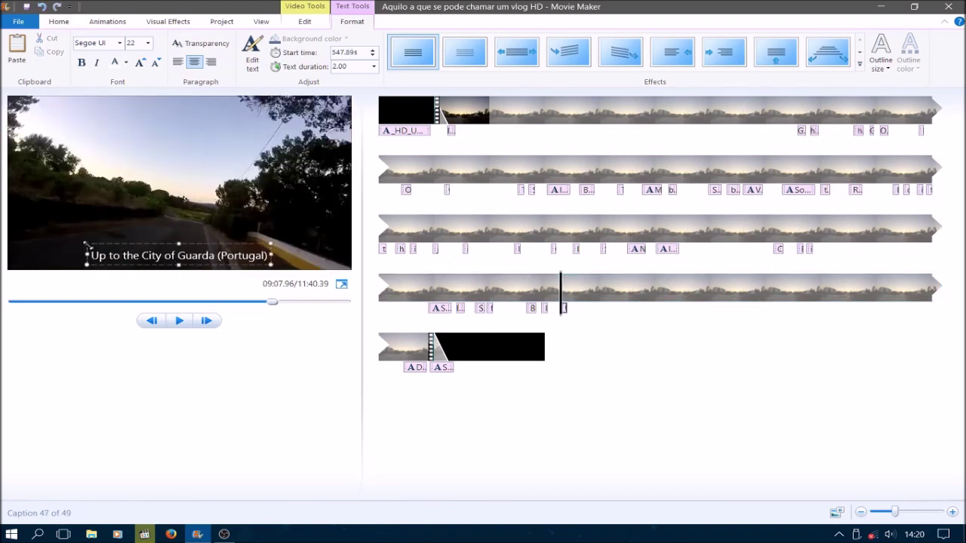
drag(86, 256, 30, 255)
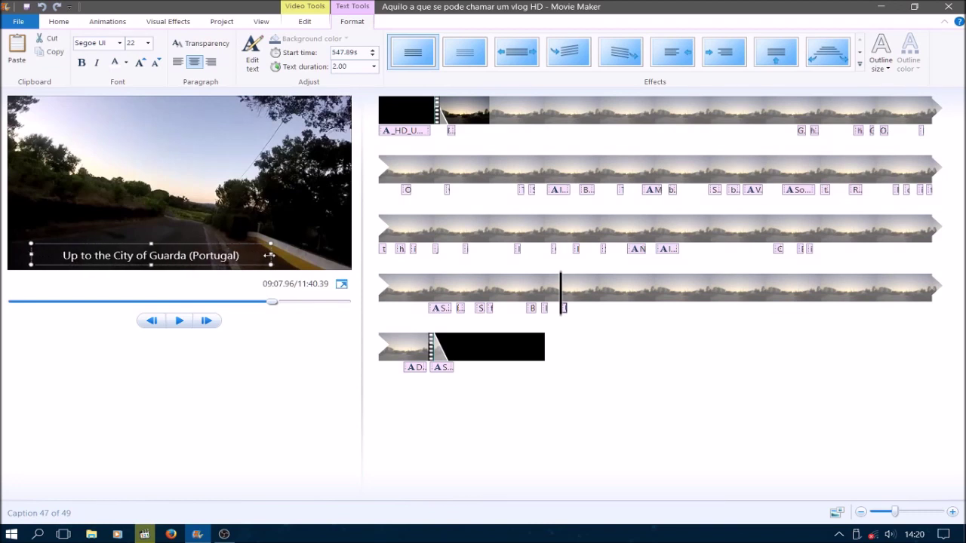
drag(269, 256, 311, 257)
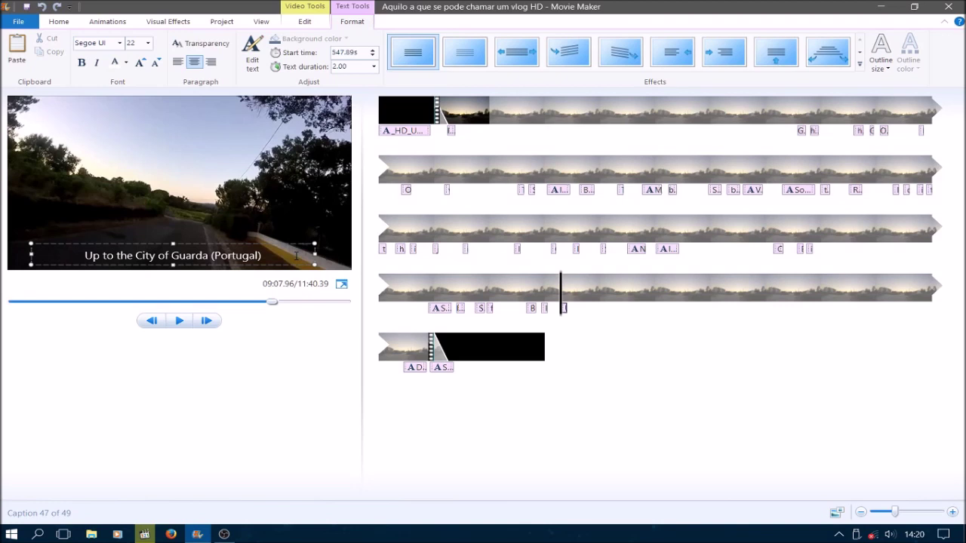
click(296, 256)
text(,)
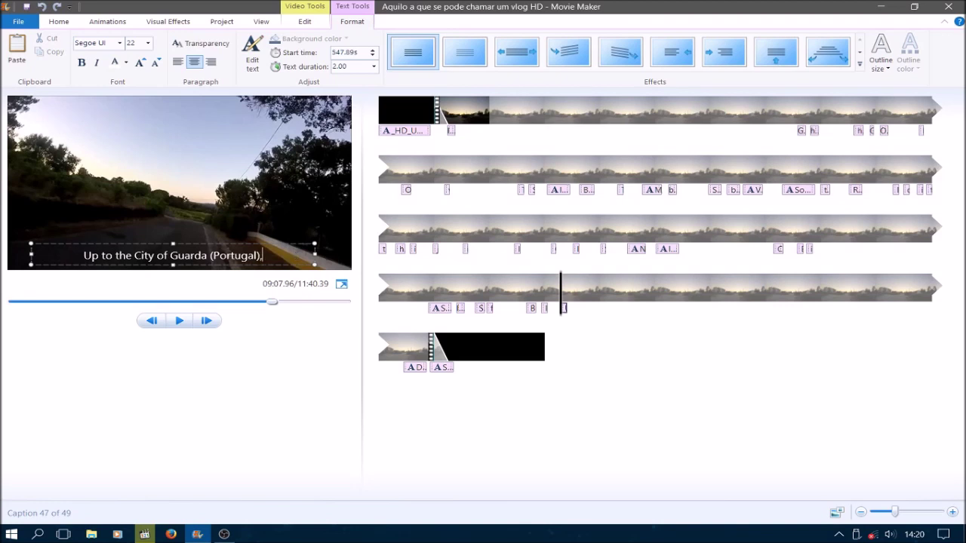
right_click(284, 253)
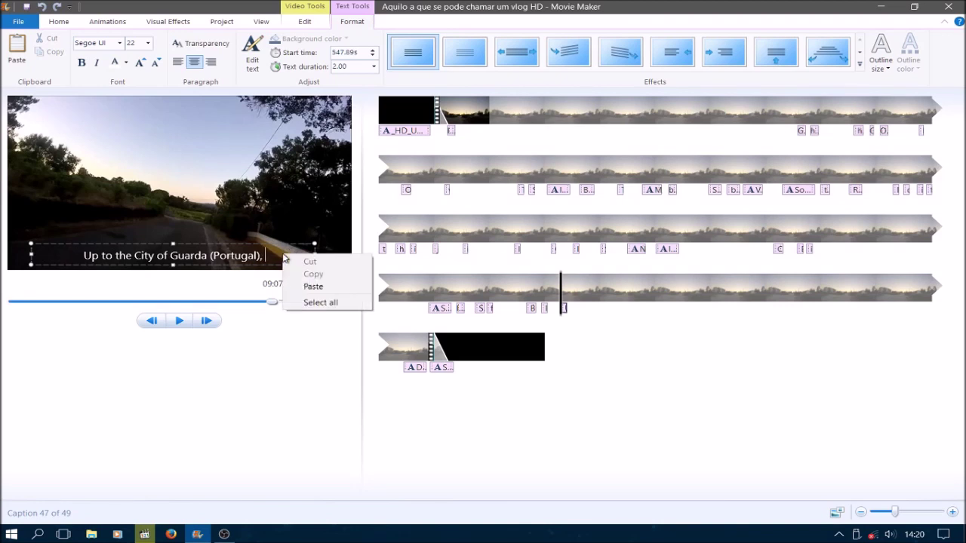
click(312, 287)
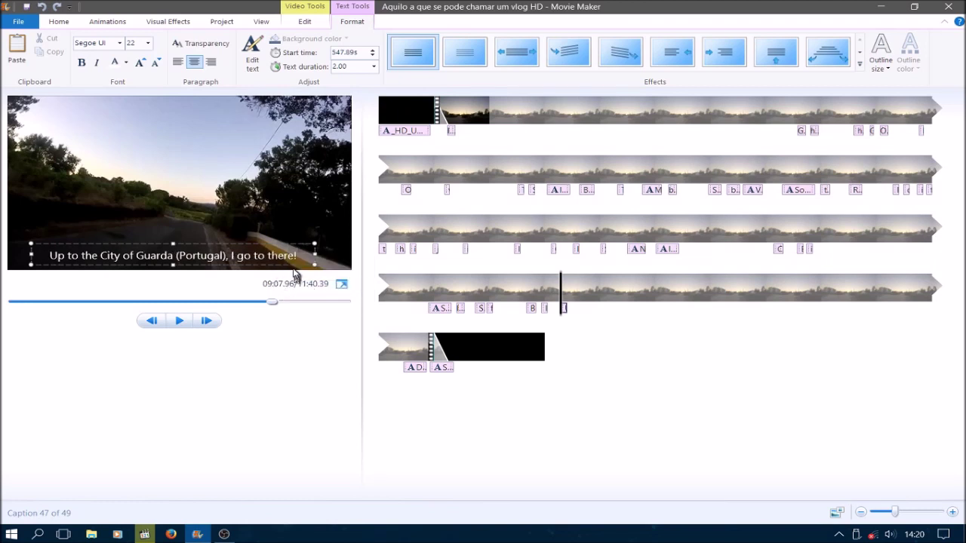
key(BackSpace)
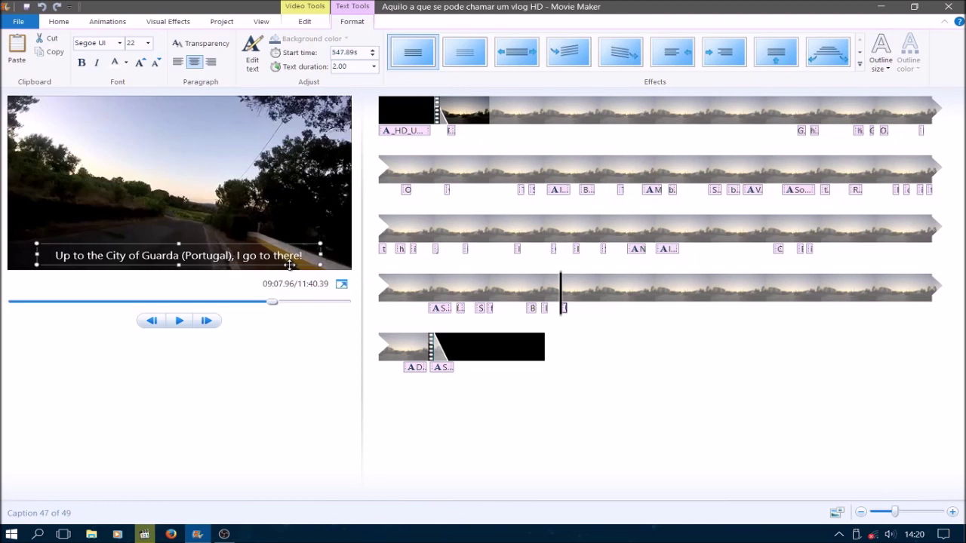
key(BackSpace)
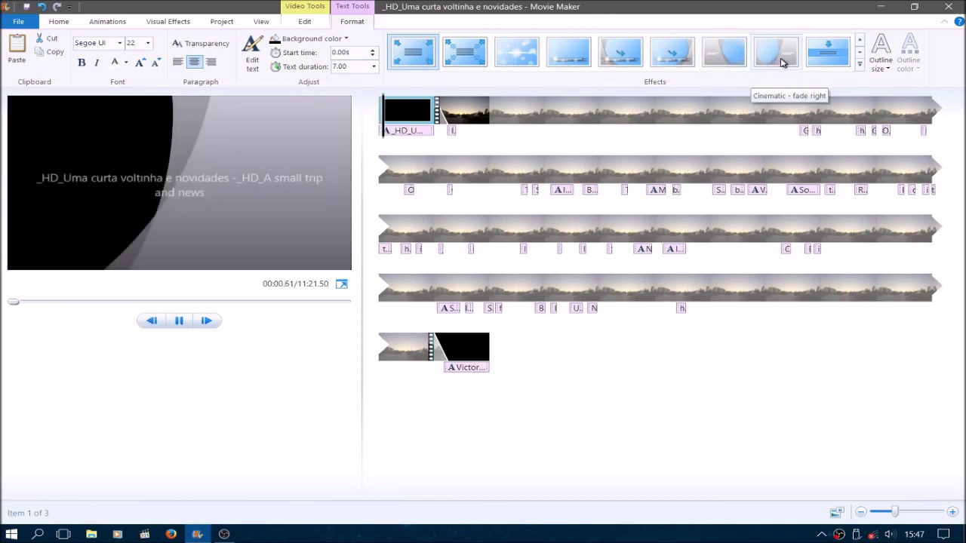
Step: Apply the Contemporary-style text effect with a horizontal band coming down from above to the opening title
click(860, 51)
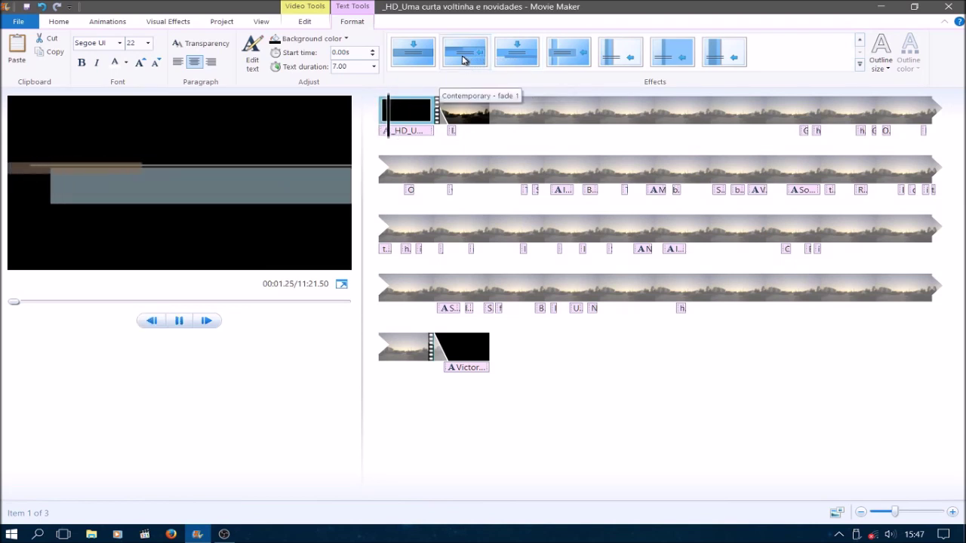
click(411, 62)
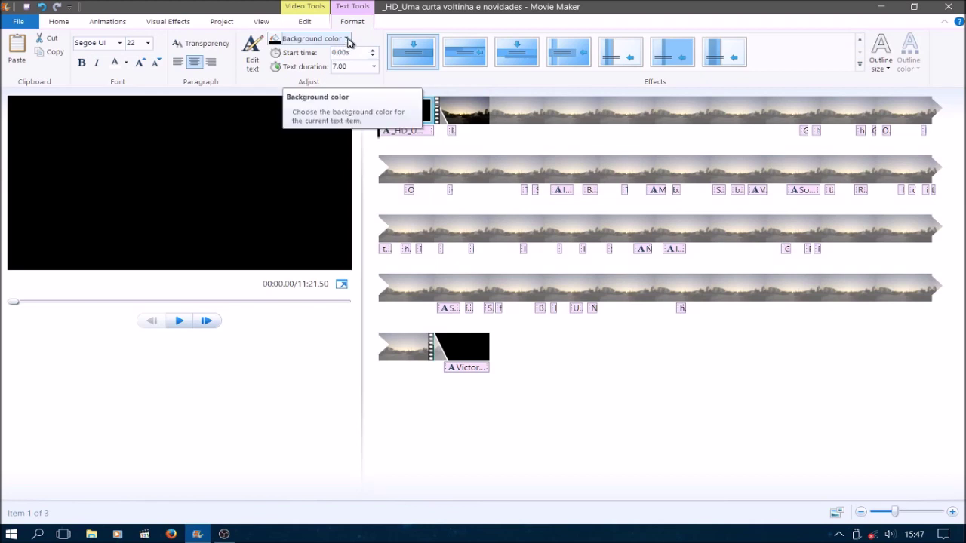
Step: Color the opening title's text red and preview the title
click(125, 65)
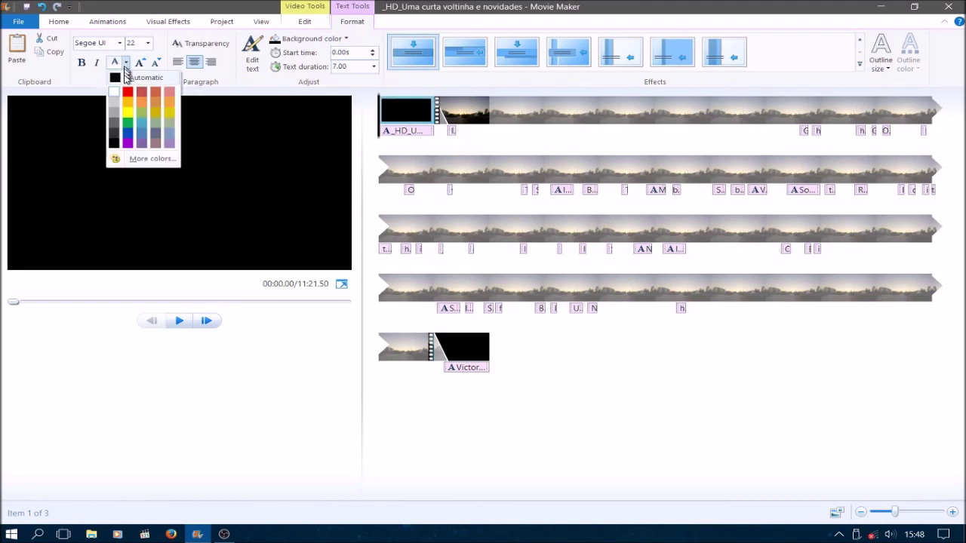
click(129, 93)
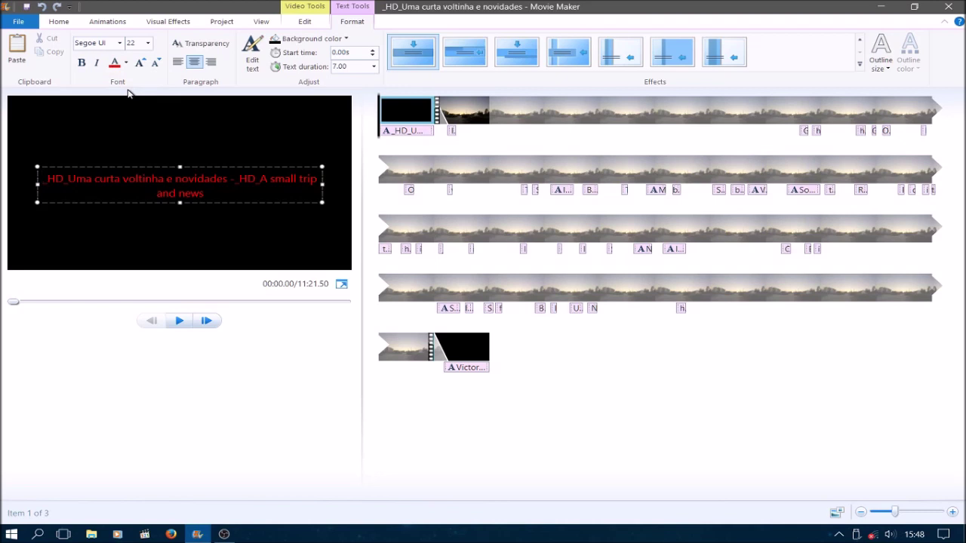
click(179, 321)
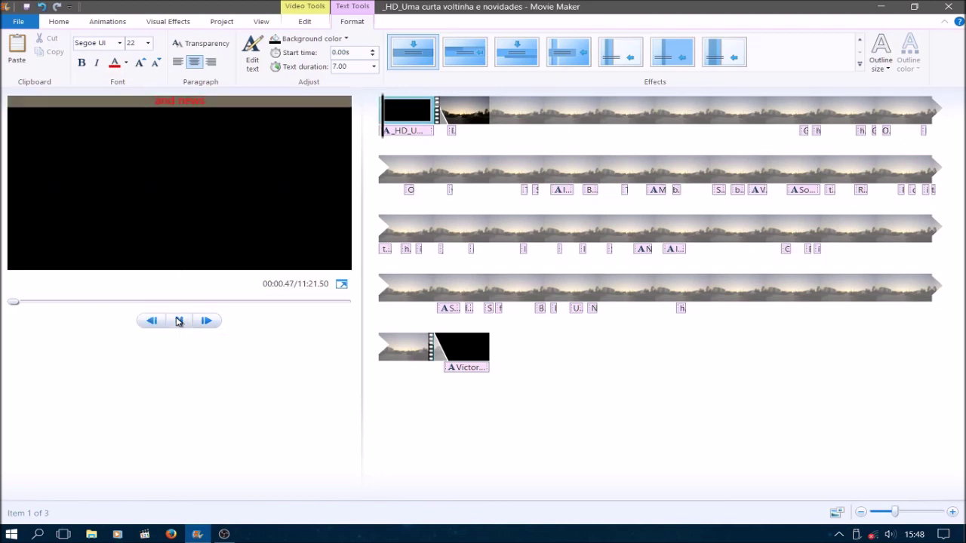
click(179, 321)
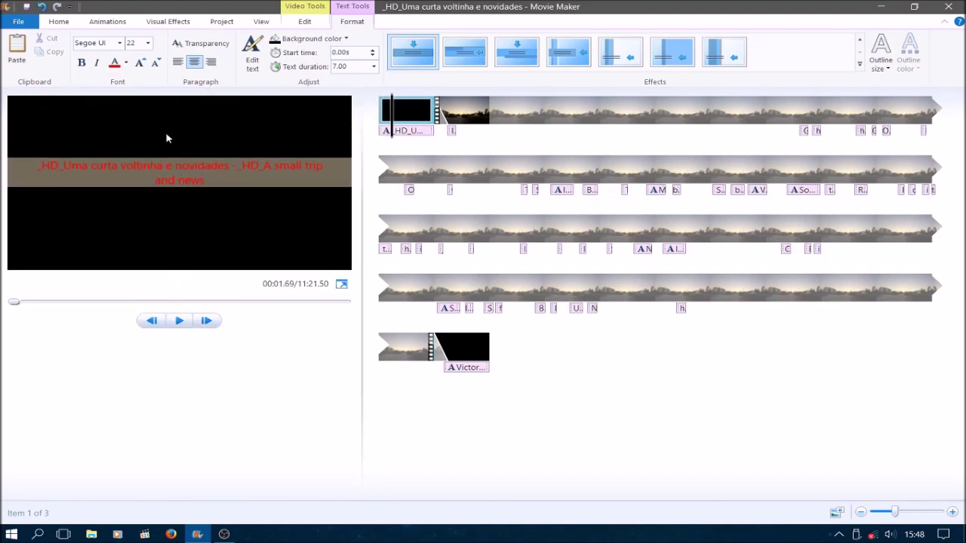
Step: Color the opening title's text orange-yellow and preview the title
click(126, 63)
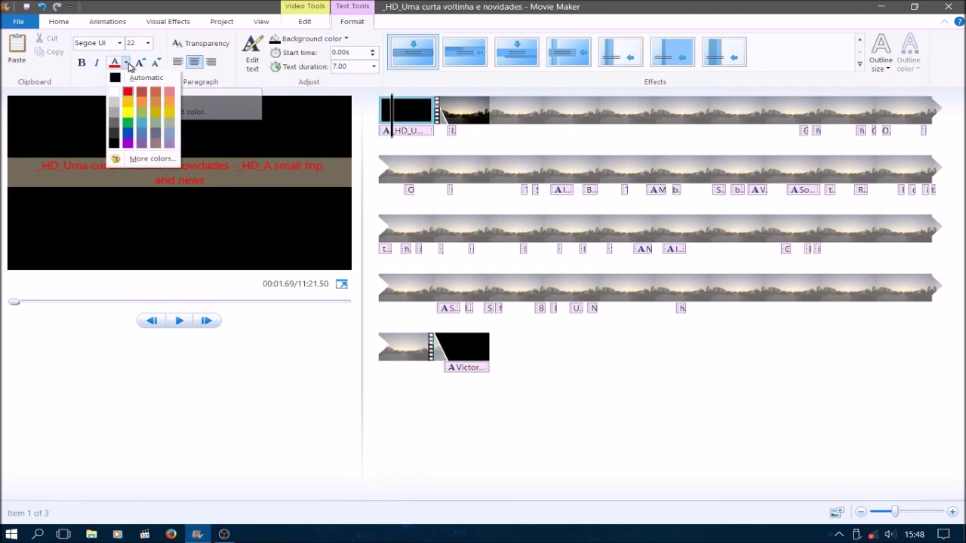
click(130, 104)
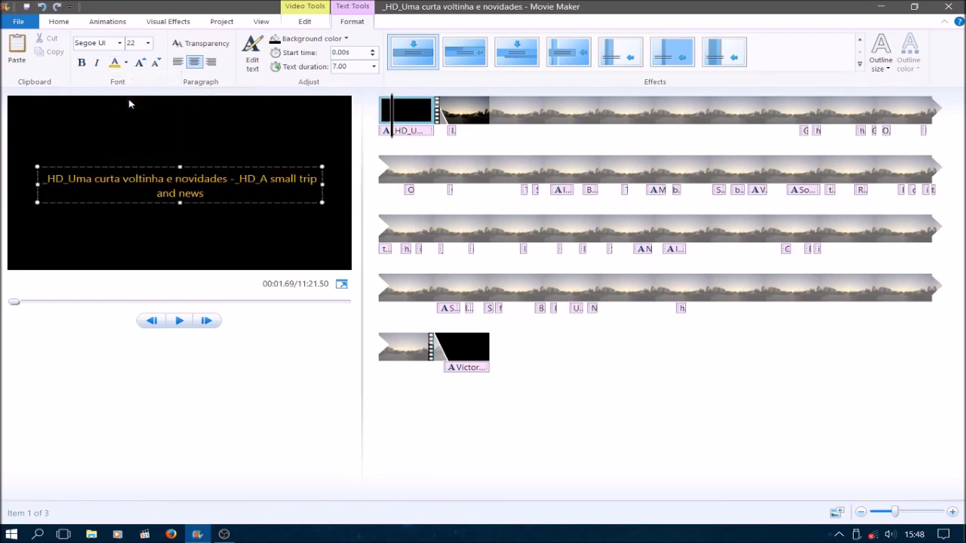
click(178, 322)
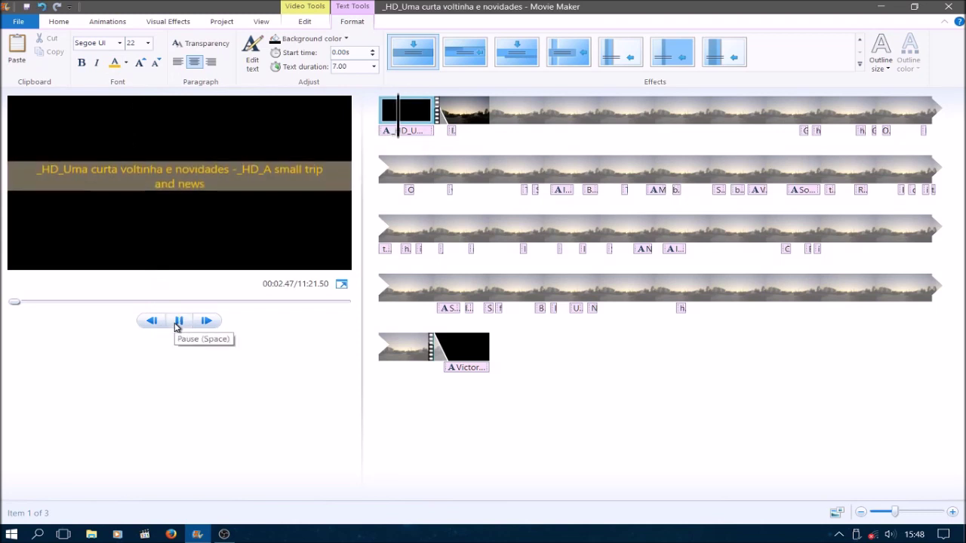
click(178, 322)
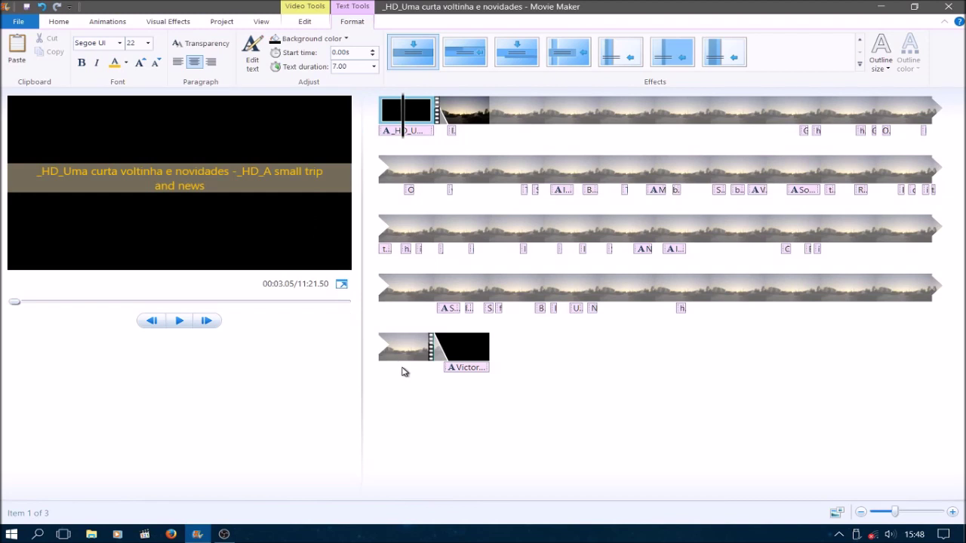
Step: Examine the transitions available for the main video clip, previewing ones such as Bars - horizontal, Dissolve rough, Pixelate and Keyhole
click(463, 112)
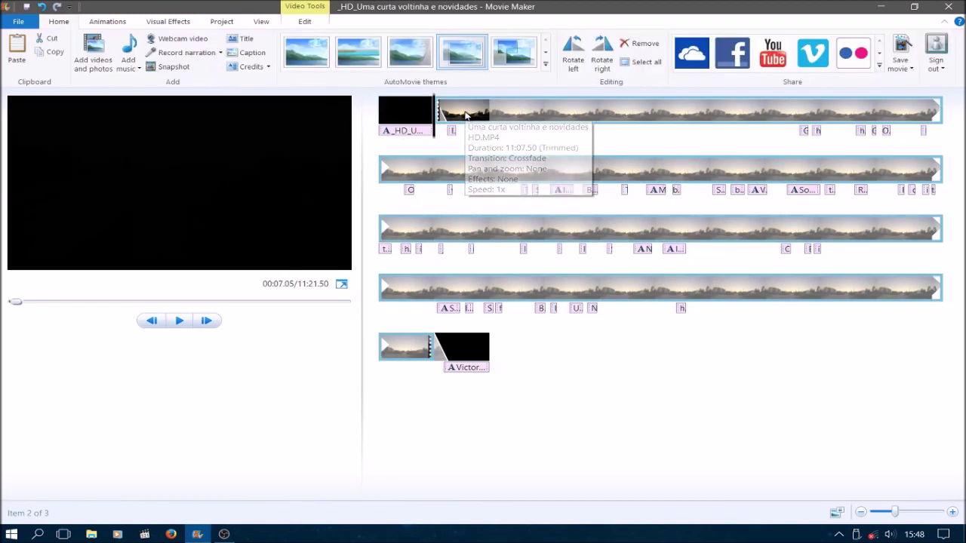
click(107, 22)
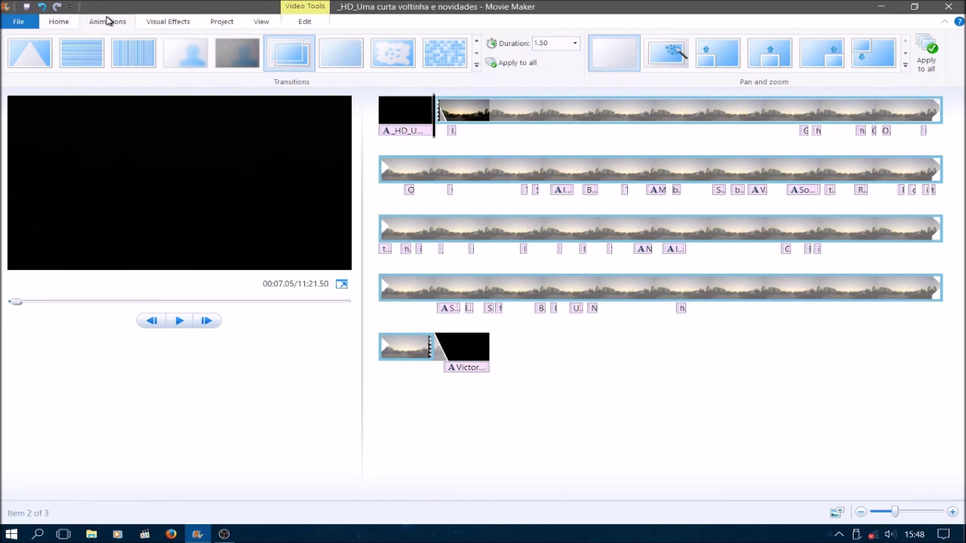
mouse_move(85, 64)
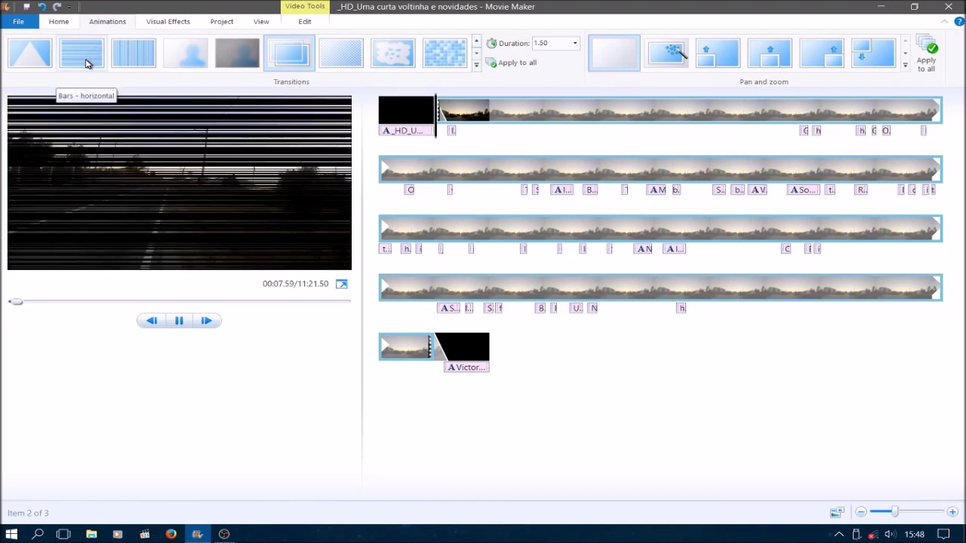
mouse_move(128, 68)
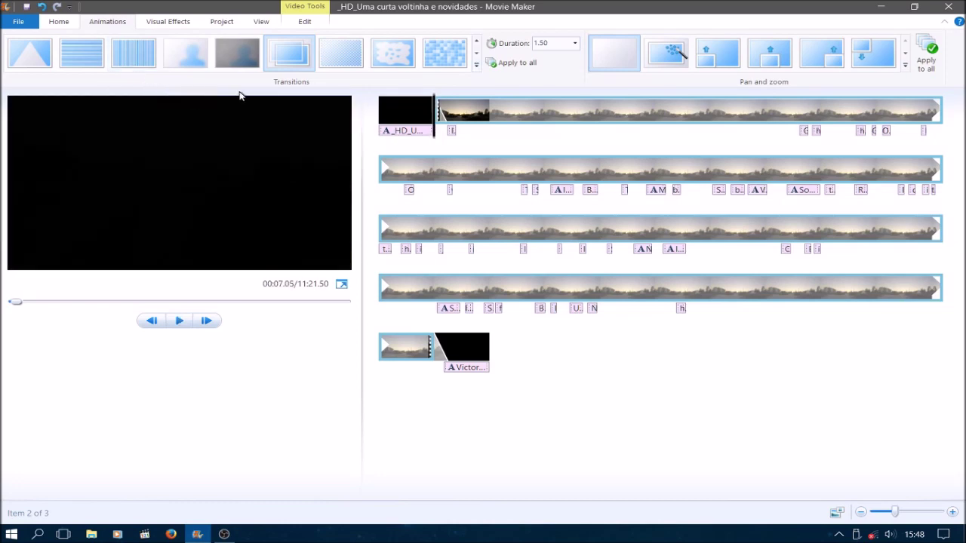
mouse_move(394, 63)
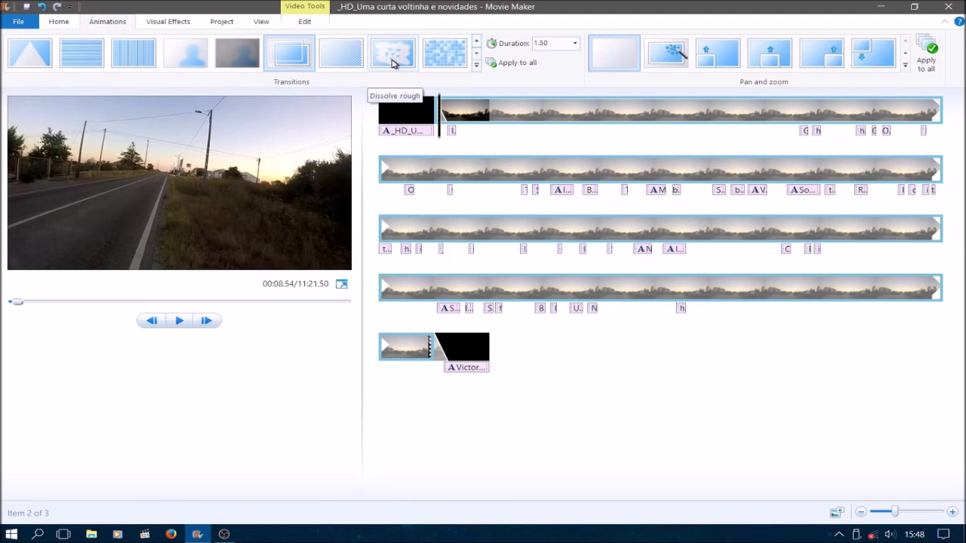
mouse_move(440, 62)
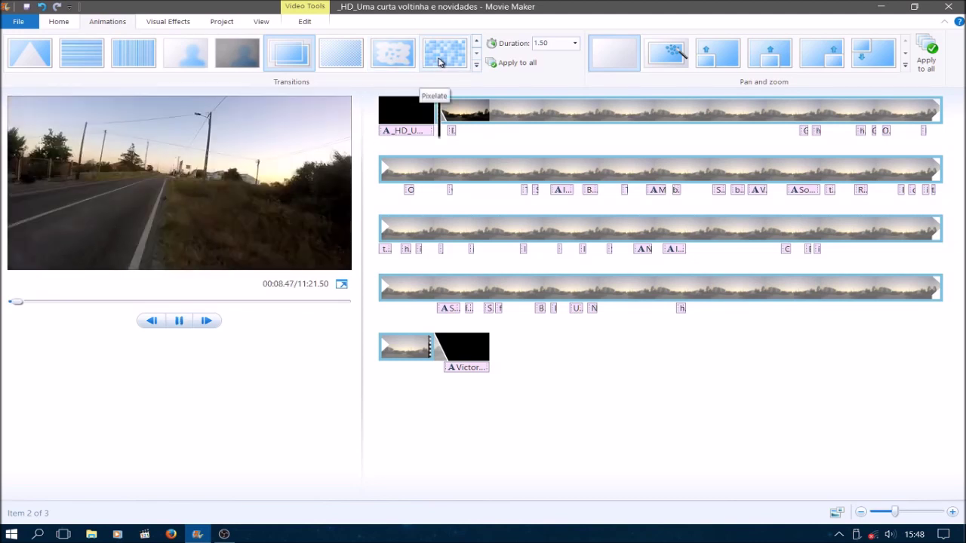
click(478, 54)
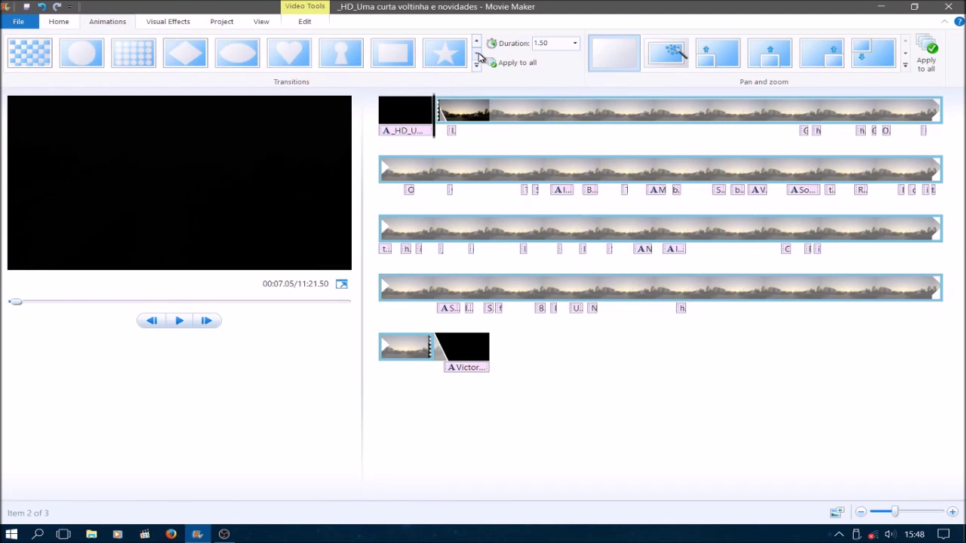
mouse_move(337, 58)
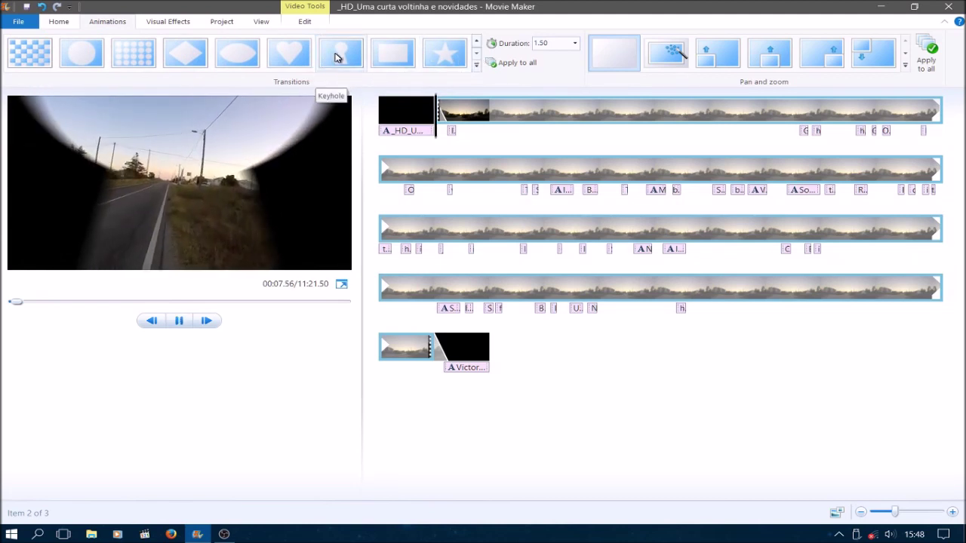
click(476, 56)
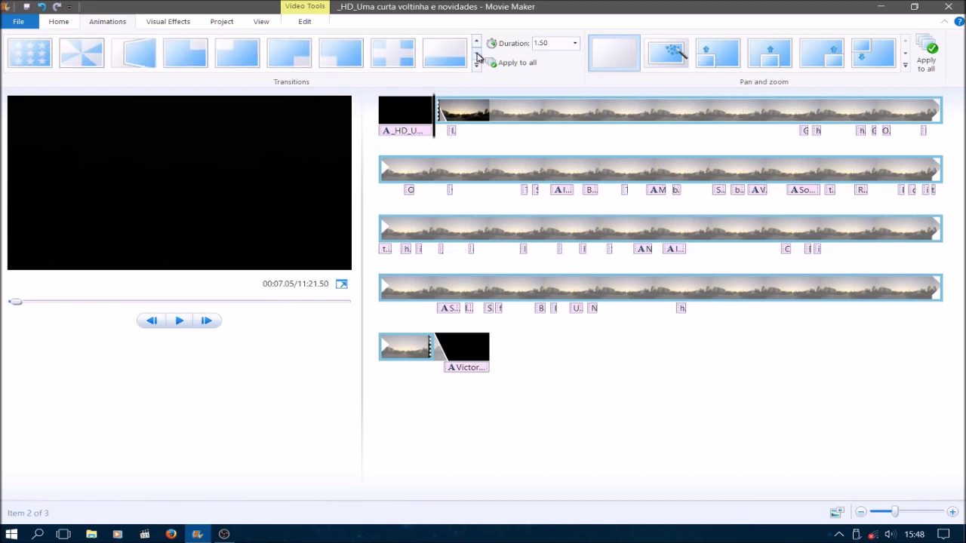
click(477, 56)
click(477, 56)
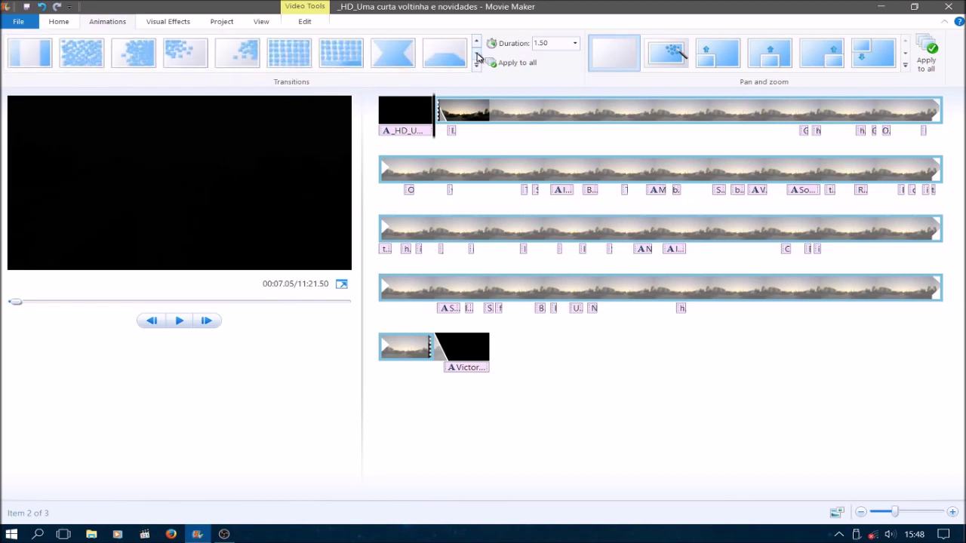
click(477, 56)
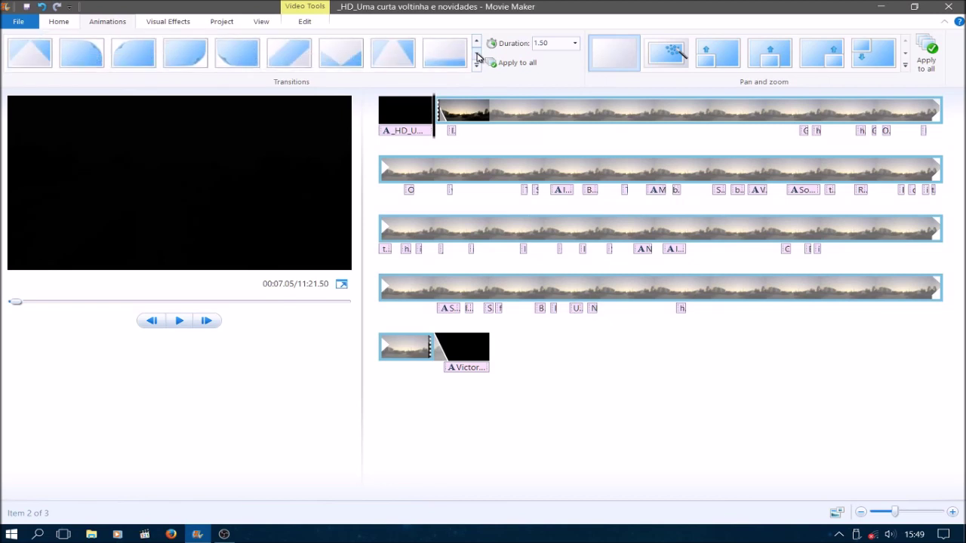
click(477, 55)
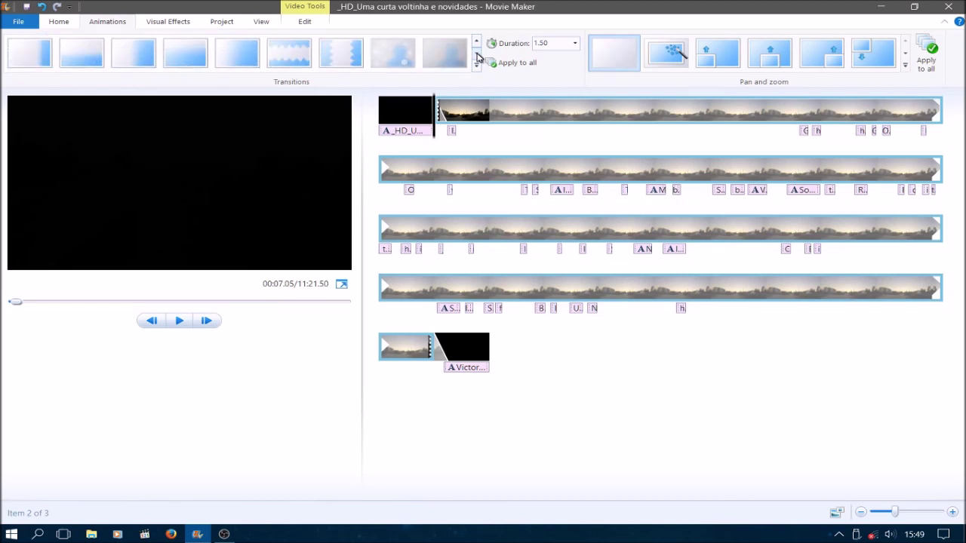
Step: Apply the Cinematic - blur transition to the start of the main video clip
click(477, 56)
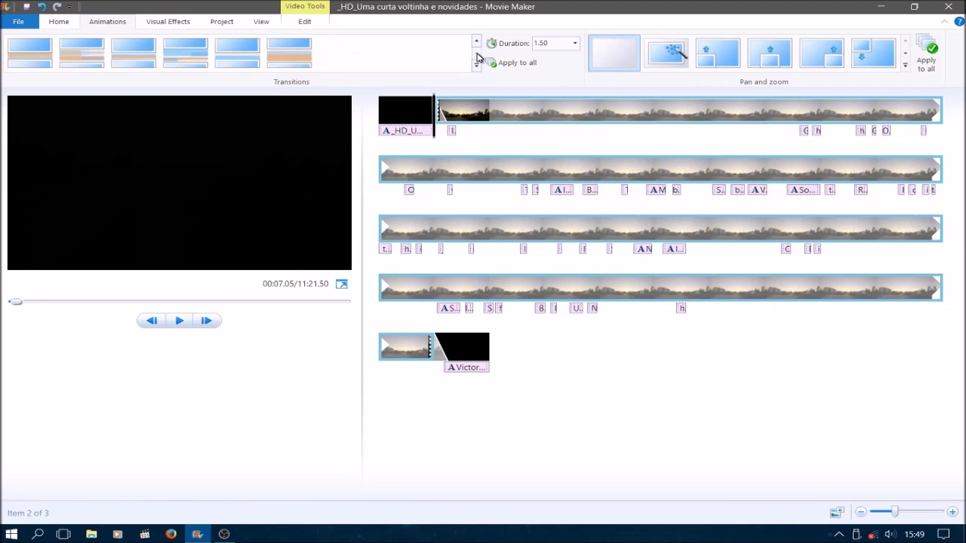
click(476, 42)
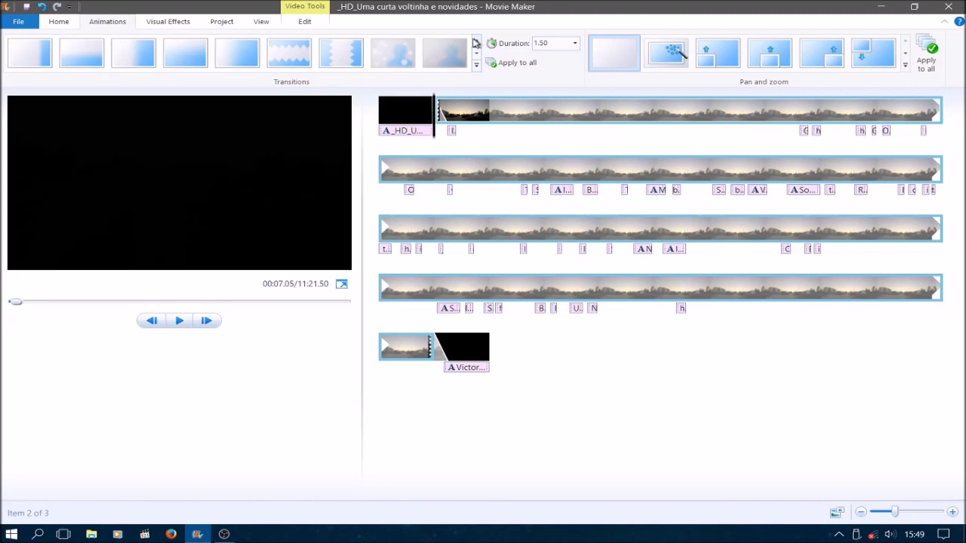
click(393, 57)
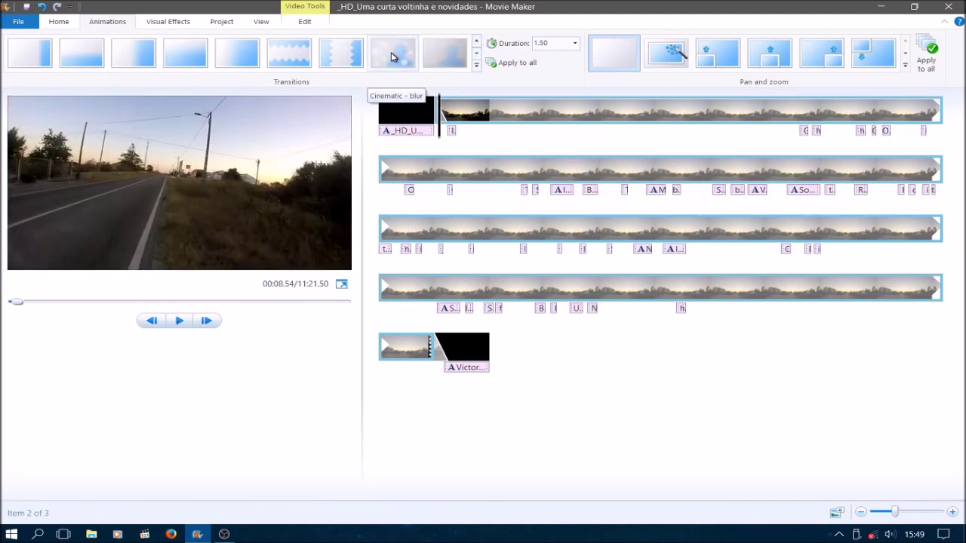
click(392, 56)
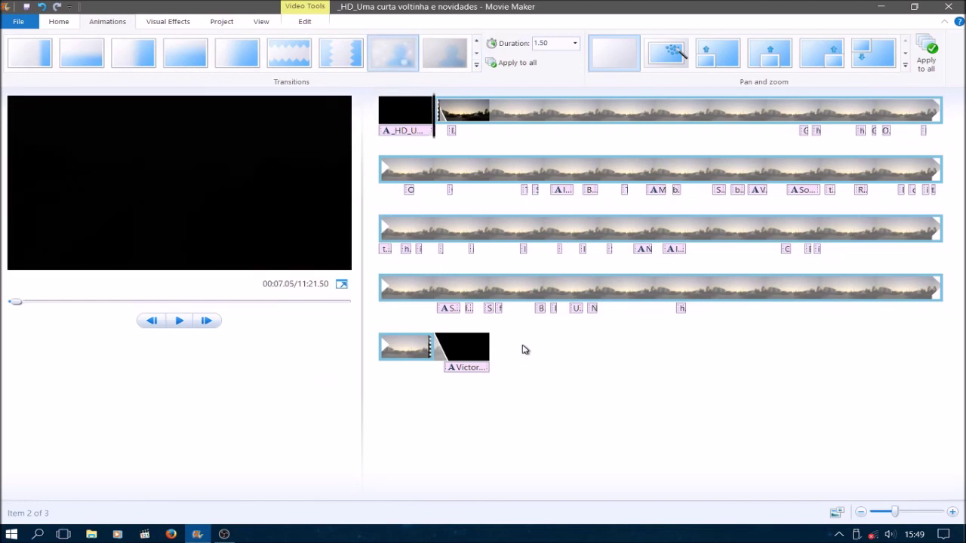
Step: Add the caption "I didn't hurt? No, cool" at 10:01.07 in the video and lower its text box slightly in the frame
click(682, 311)
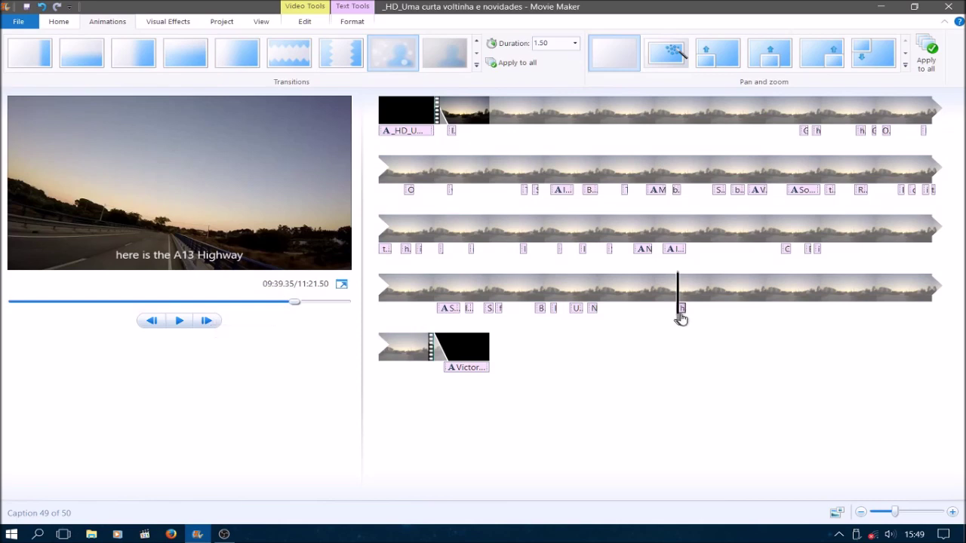
click(700, 319)
drag(704, 321, 726, 322)
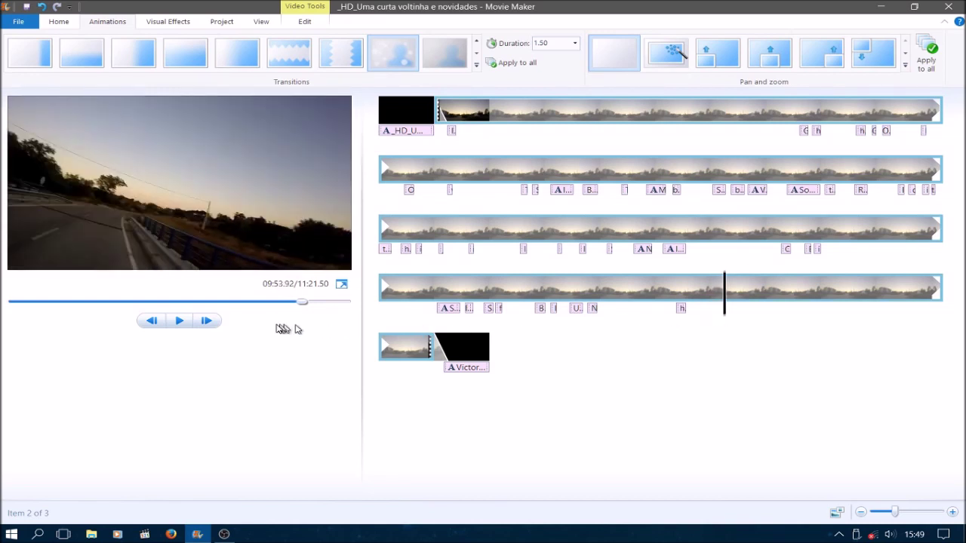
click(180, 321)
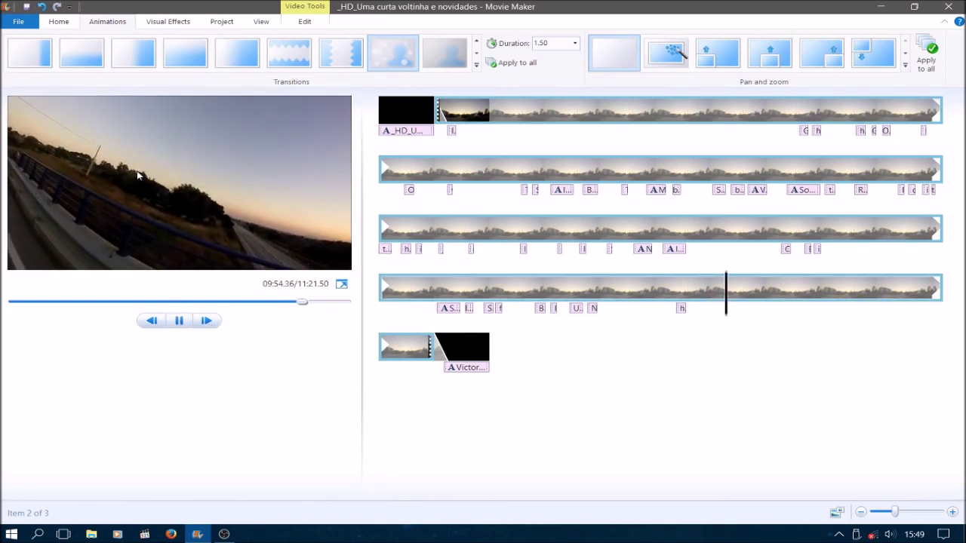
click(61, 20)
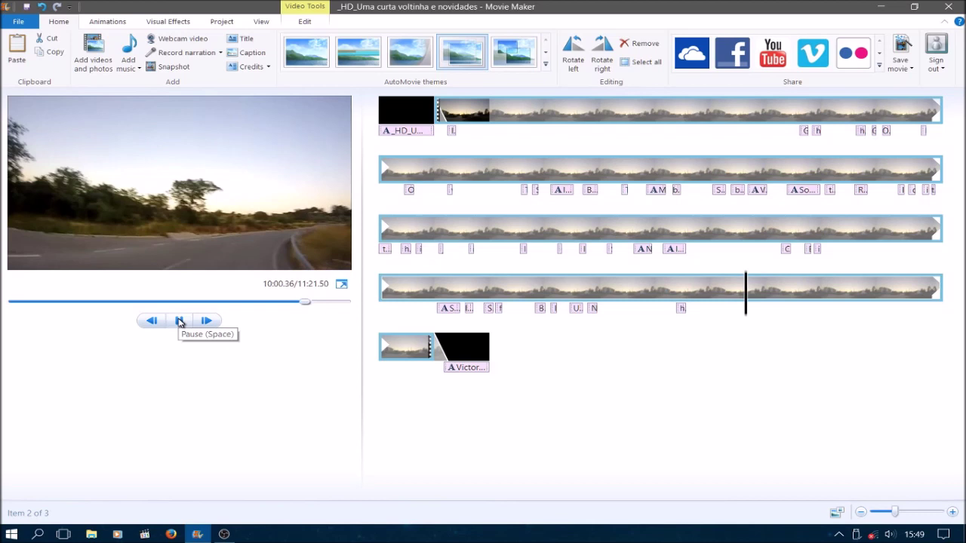
click(180, 321)
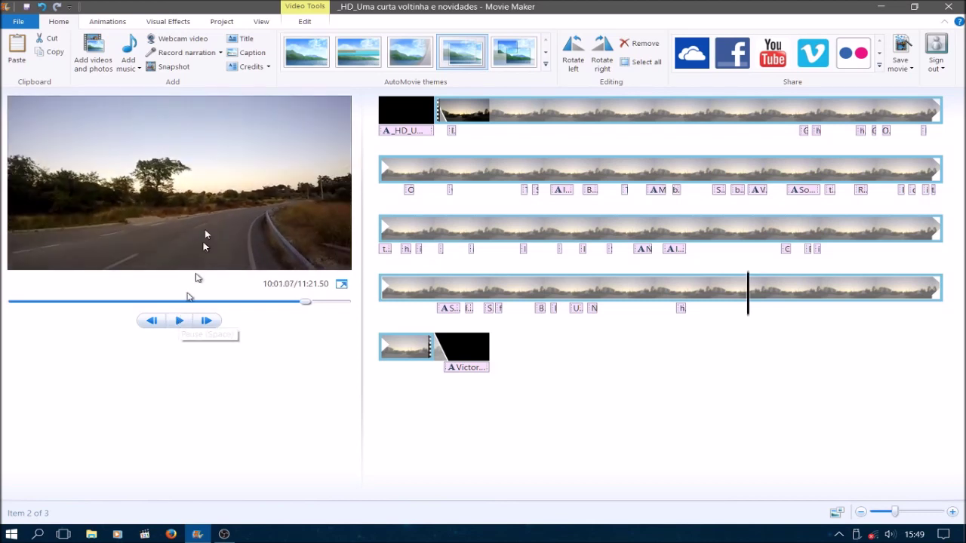
click(247, 53)
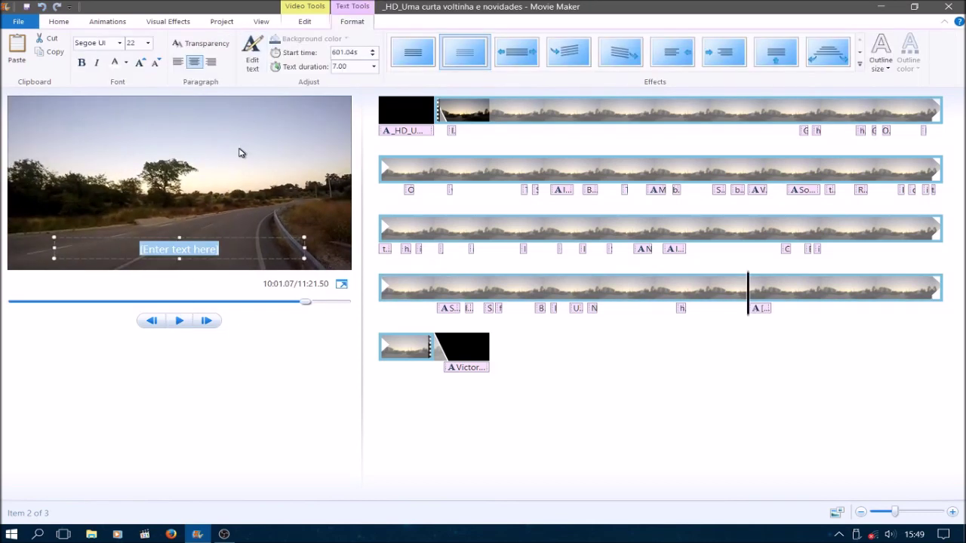
key(BackSpace)
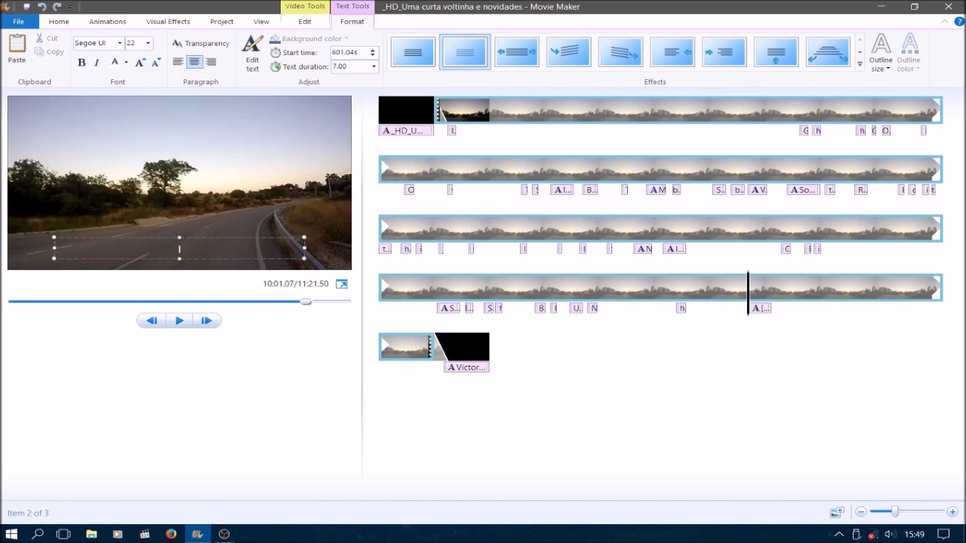
text(I didn't hurt? No, cool)
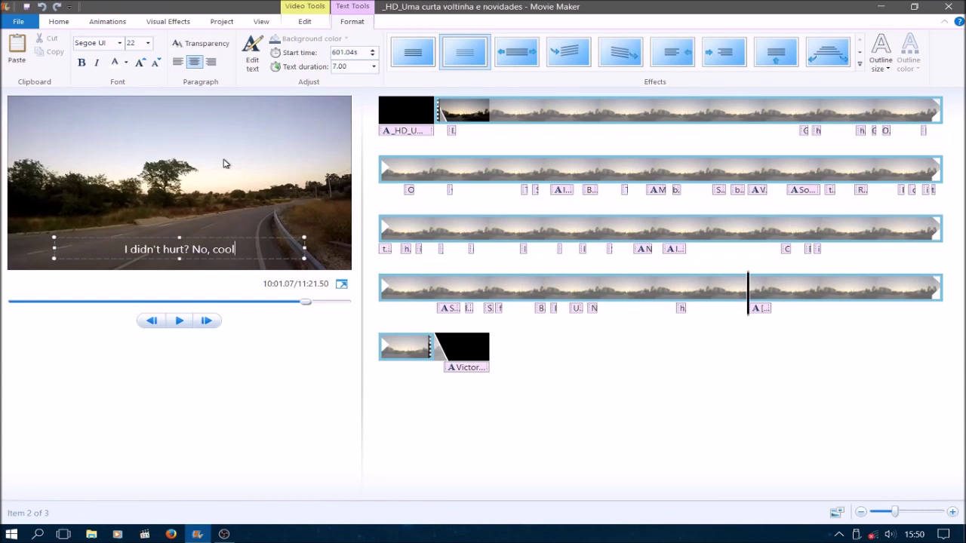
drag(219, 258, 220, 258)
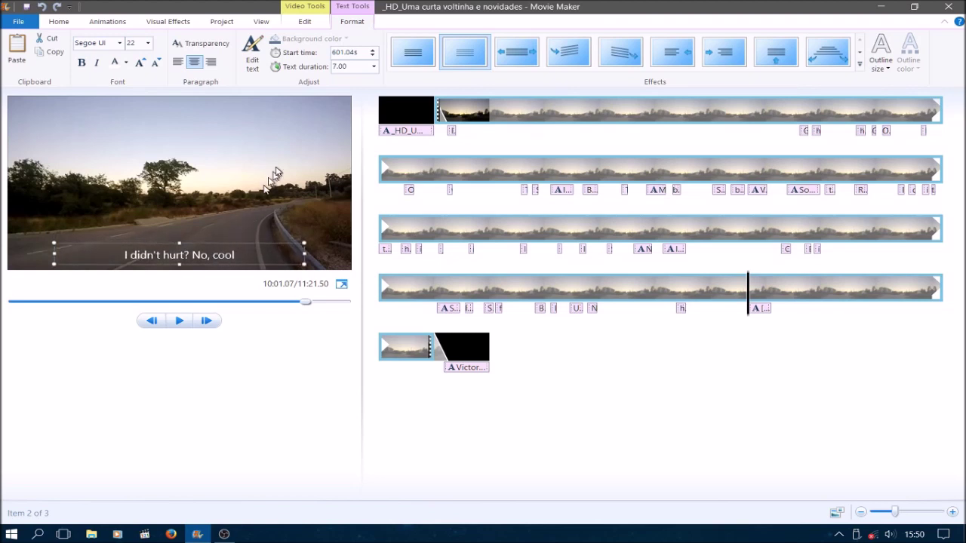
Step: Remove the text effect from the "I didn't hurt? No, cool" caption and set its duration to 3.00
click(415, 54)
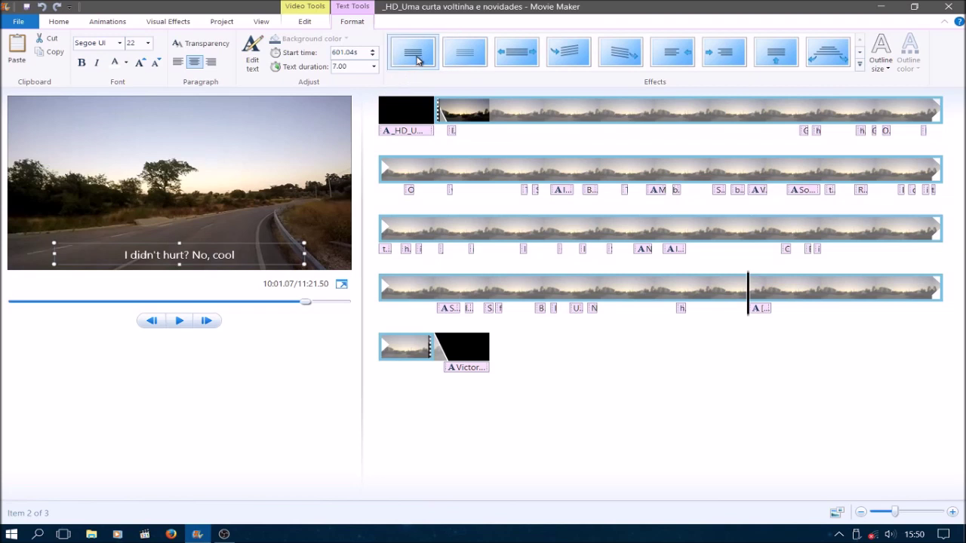
click(373, 67)
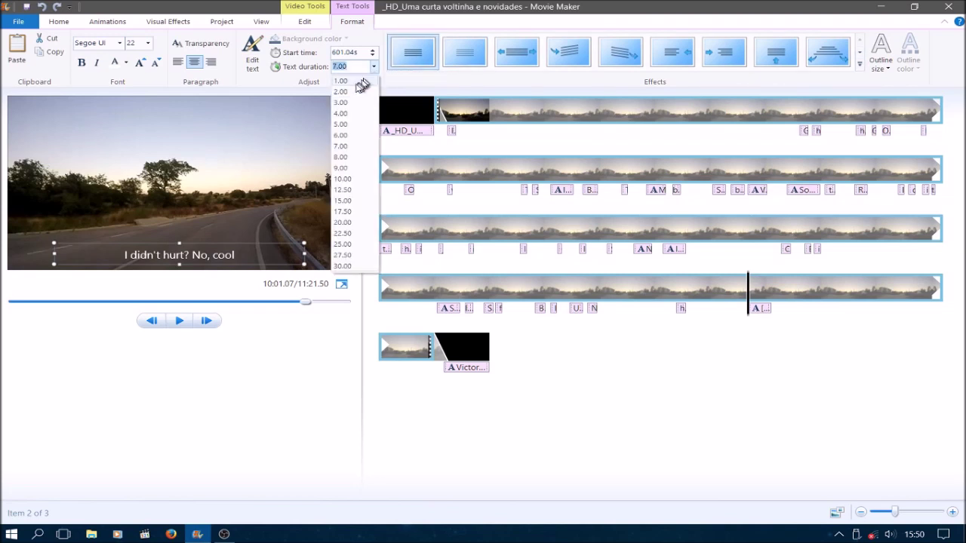
click(344, 103)
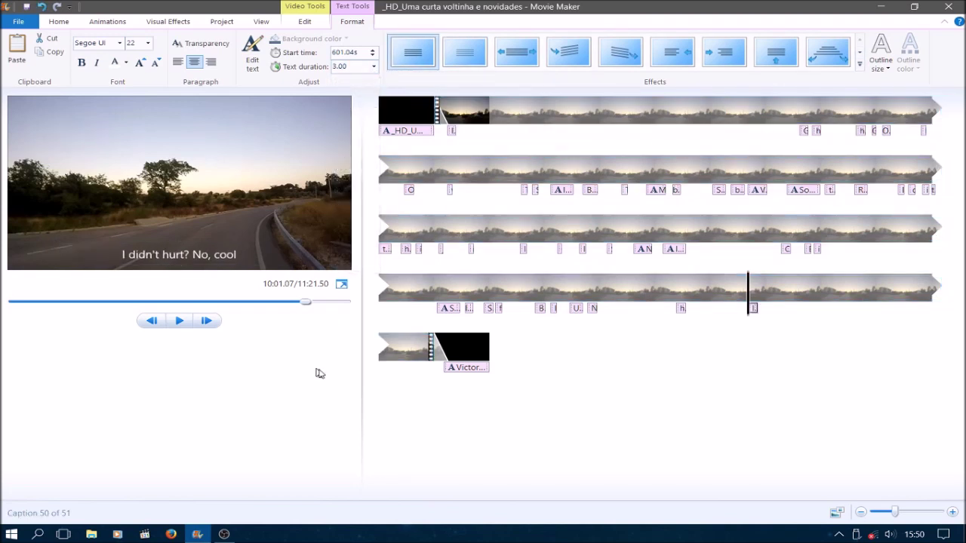
Step: Retime the "I didn't hurt? No, cool" caption against playback to start at 599.46s and set its duration to 2.00
drag(755, 314, 747, 311)
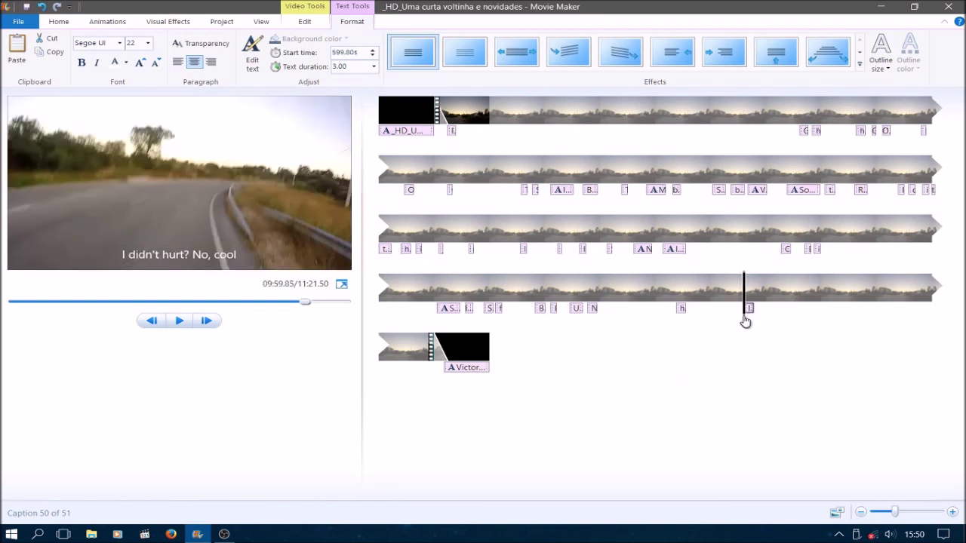
drag(748, 311, 745, 316)
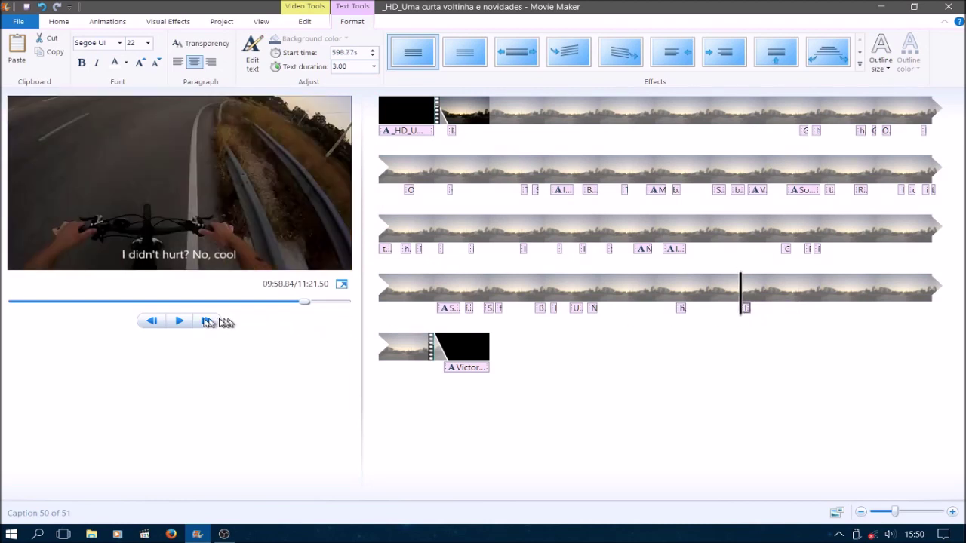
click(179, 321)
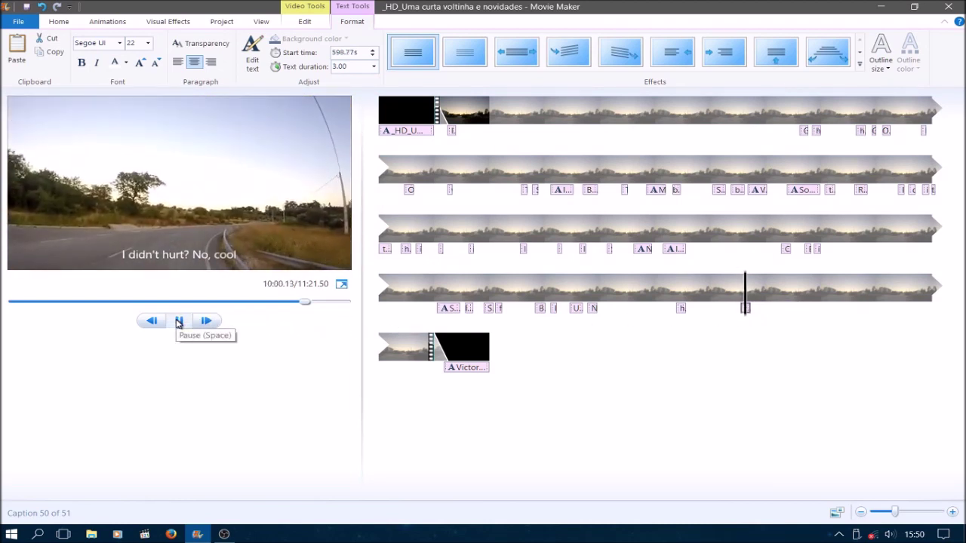
click(179, 321)
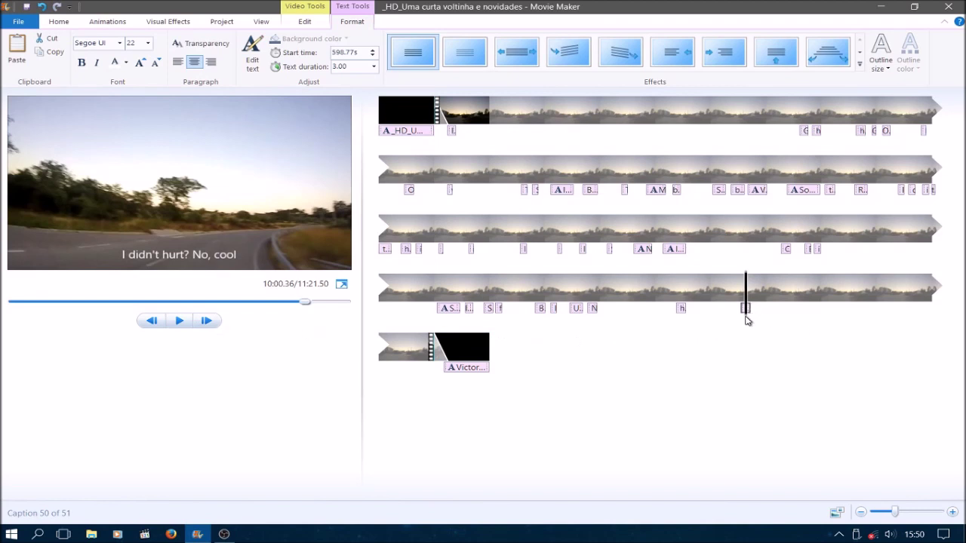
drag(745, 312, 746, 319)
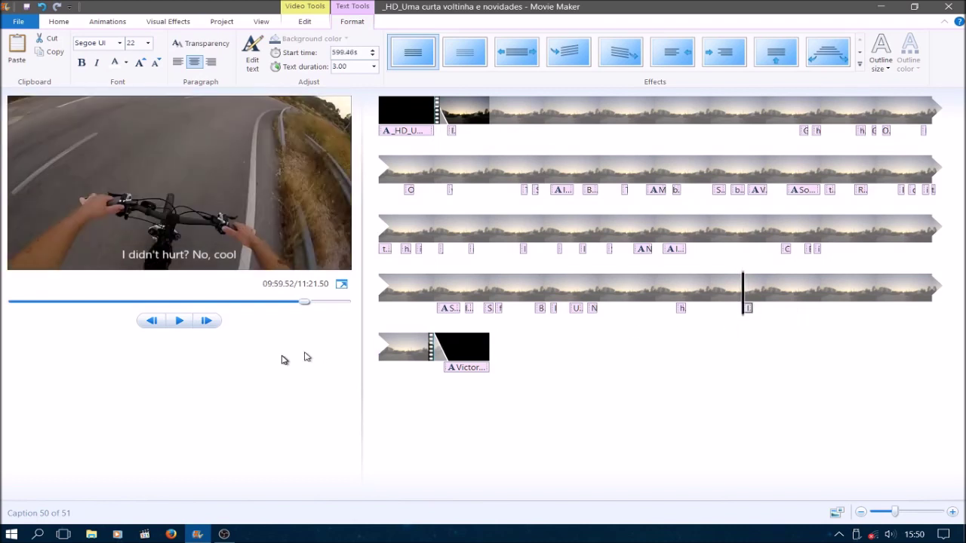
click(182, 324)
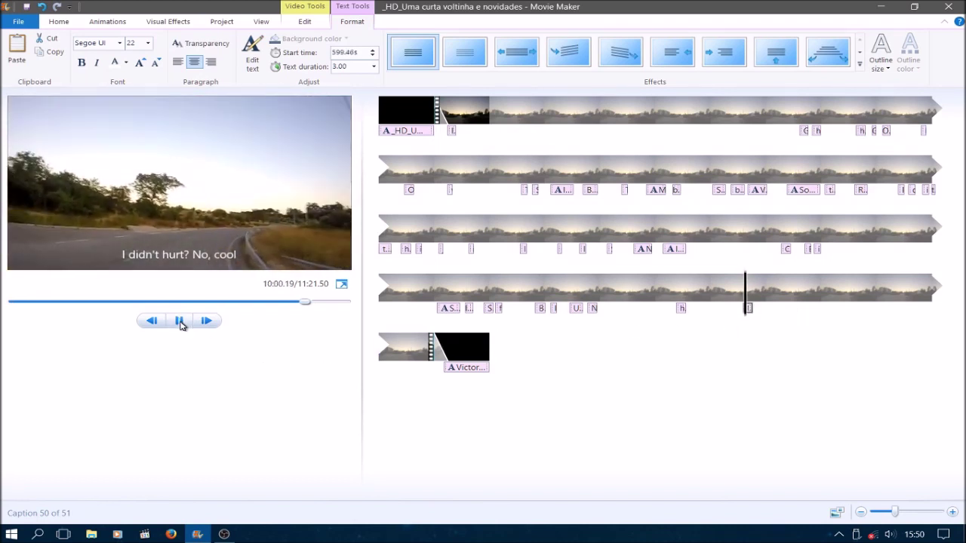
click(181, 324)
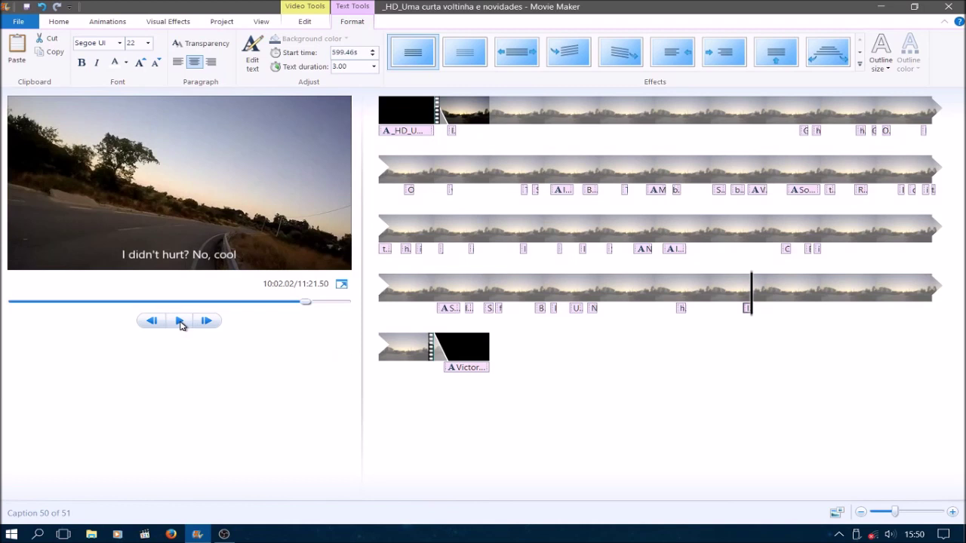
click(373, 66)
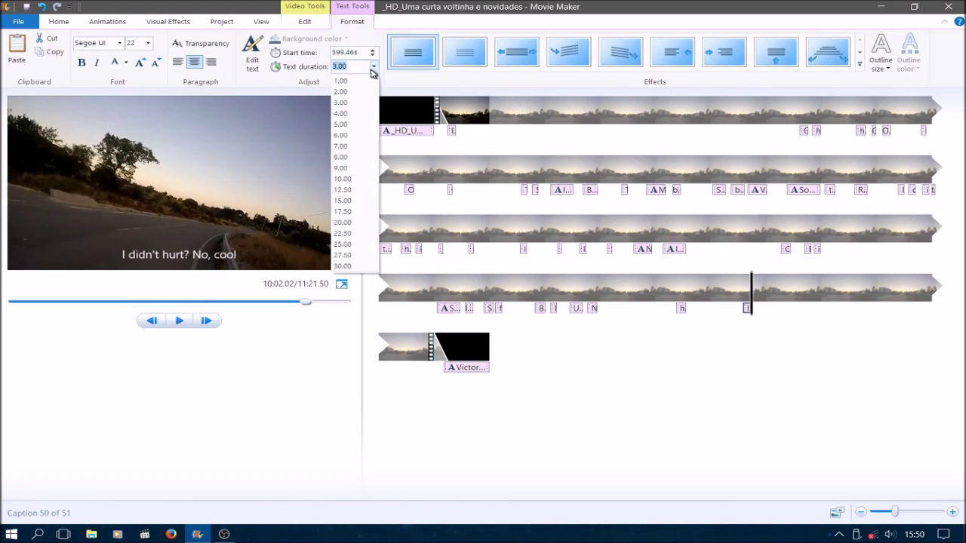
click(360, 94)
Step: Add a caption reading "So that trip will be" at 10:04.91 in the video, without a text effect
click(187, 323)
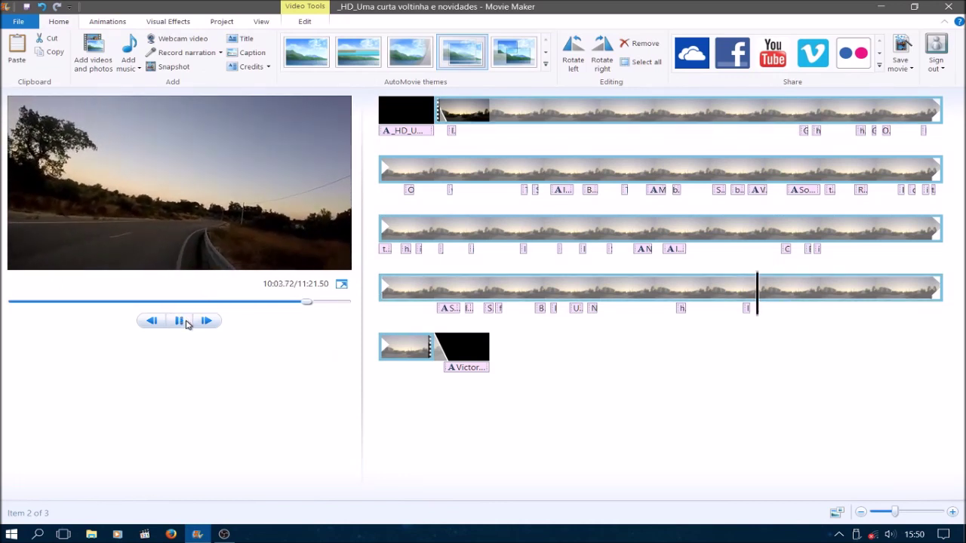
click(187, 323)
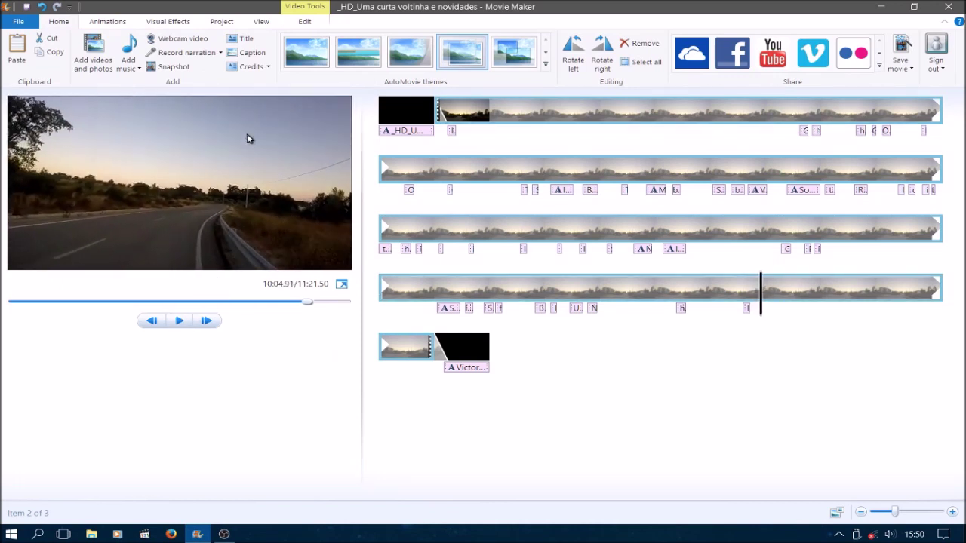
click(251, 52)
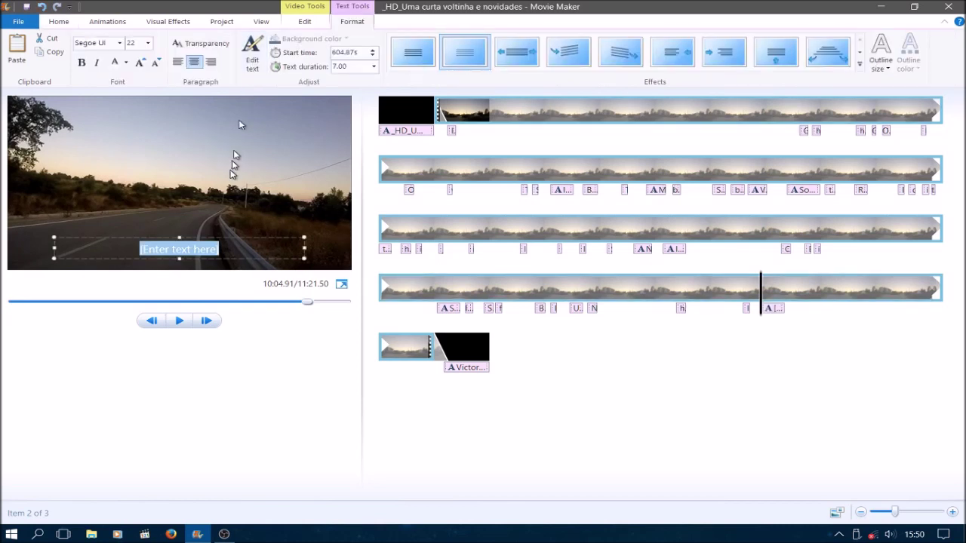
text(So that trip)
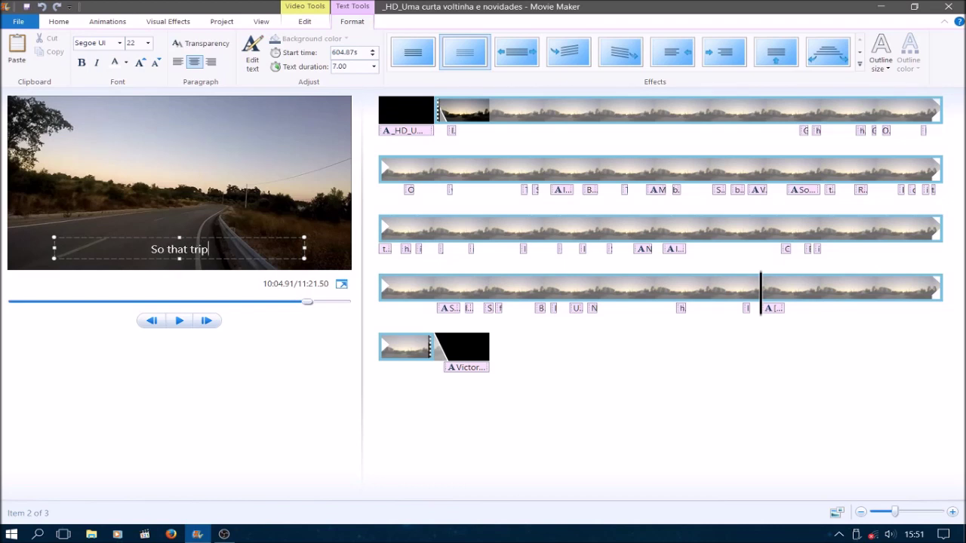
text( will be)
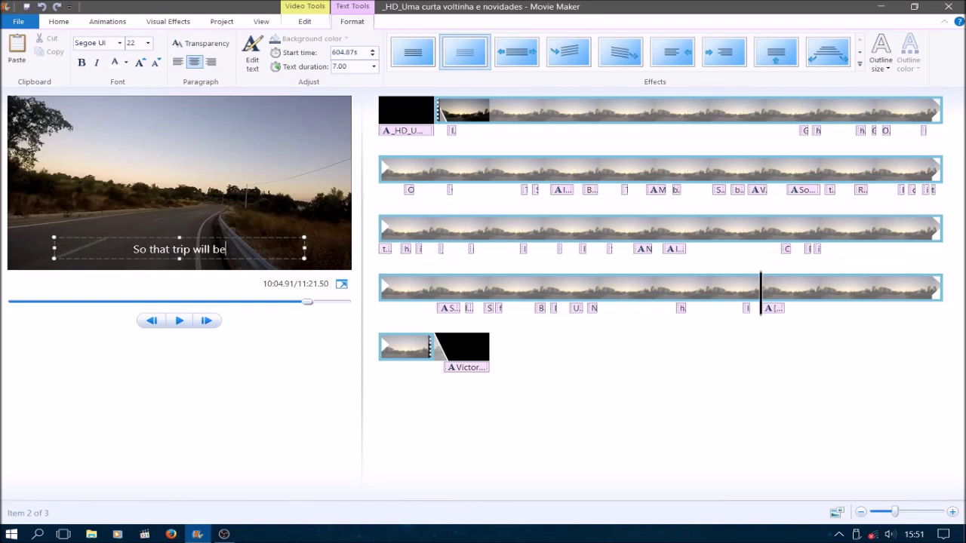
click(413, 51)
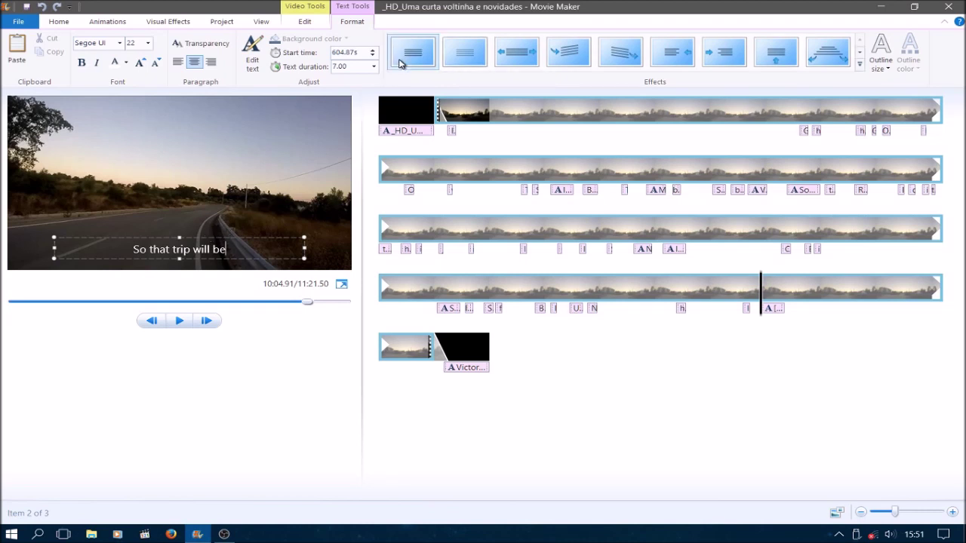
Step: Extend the "So that trip will be" caption to read "So that trip will be done in September", checking the speech against playback
click(179, 321)
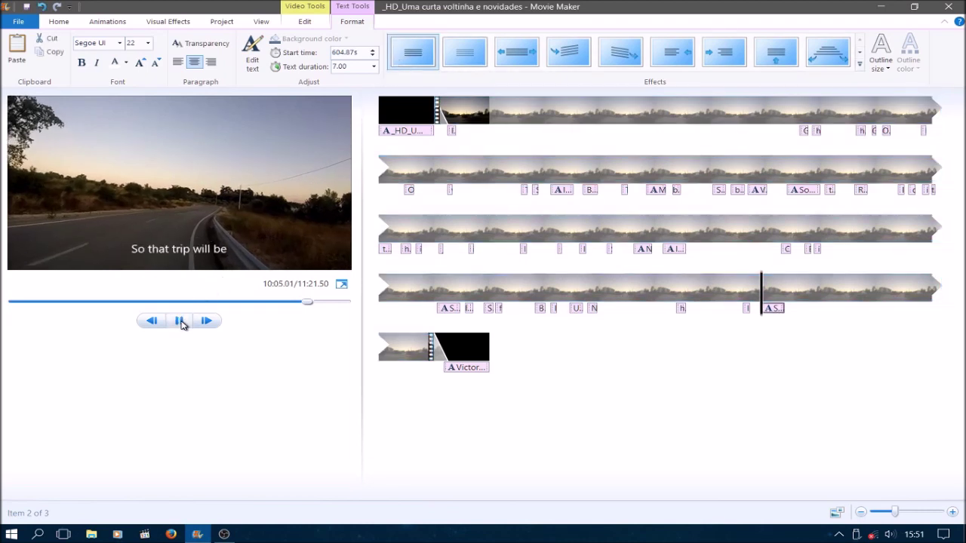
click(180, 321)
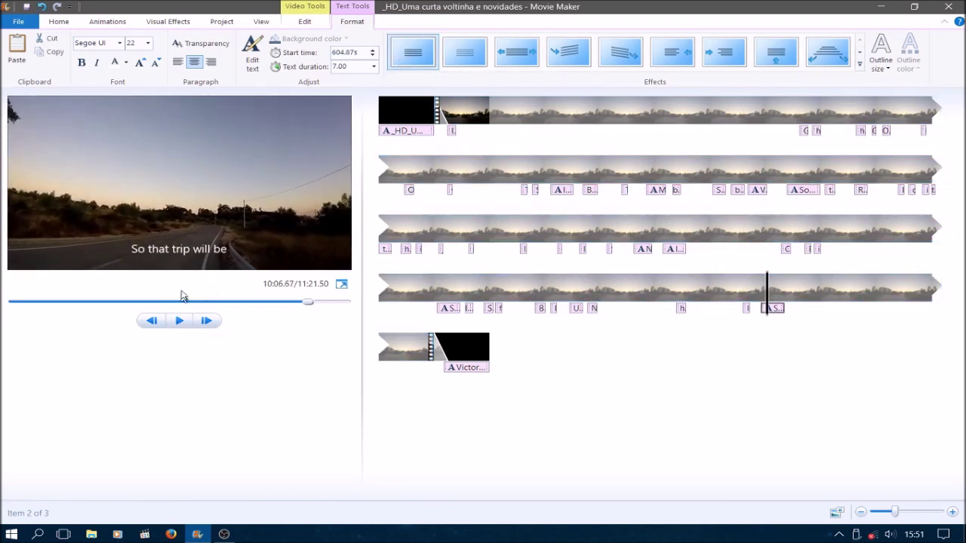
drag(231, 249, 327, 248)
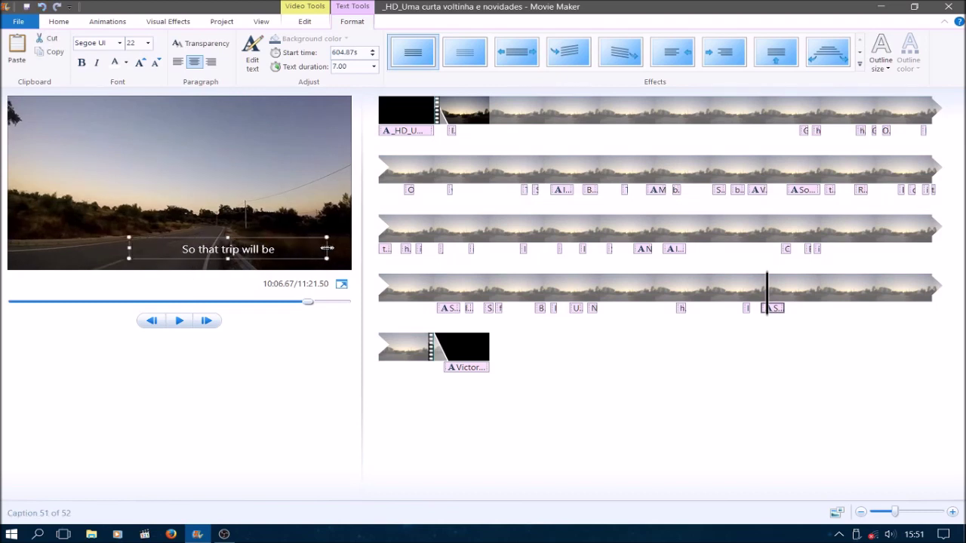
click(298, 249)
text(done)
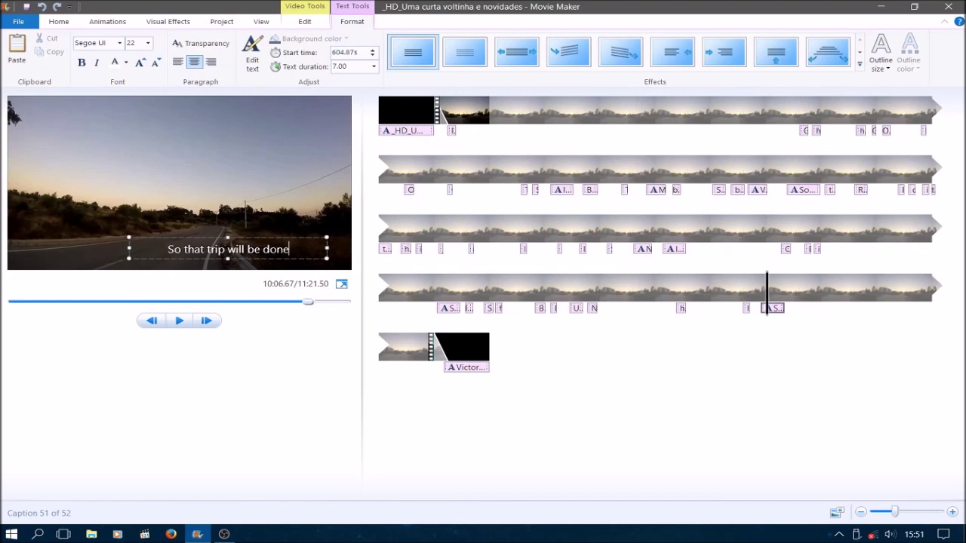
text( in)
text(S)
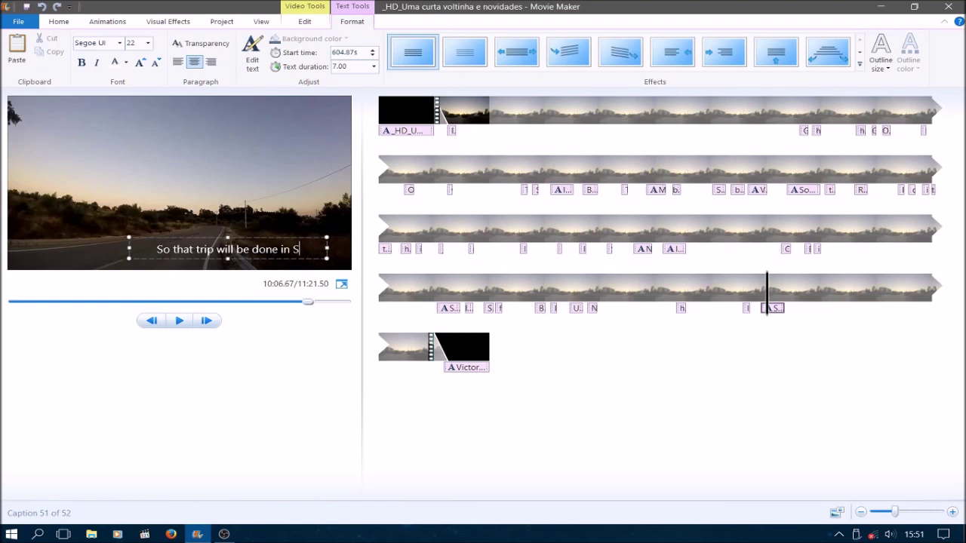
text(eptembe)
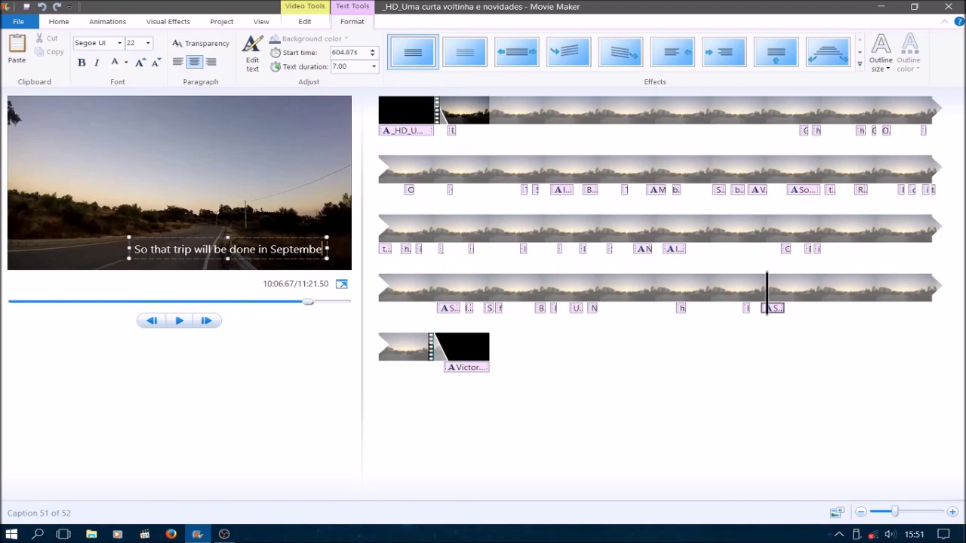
text(r)
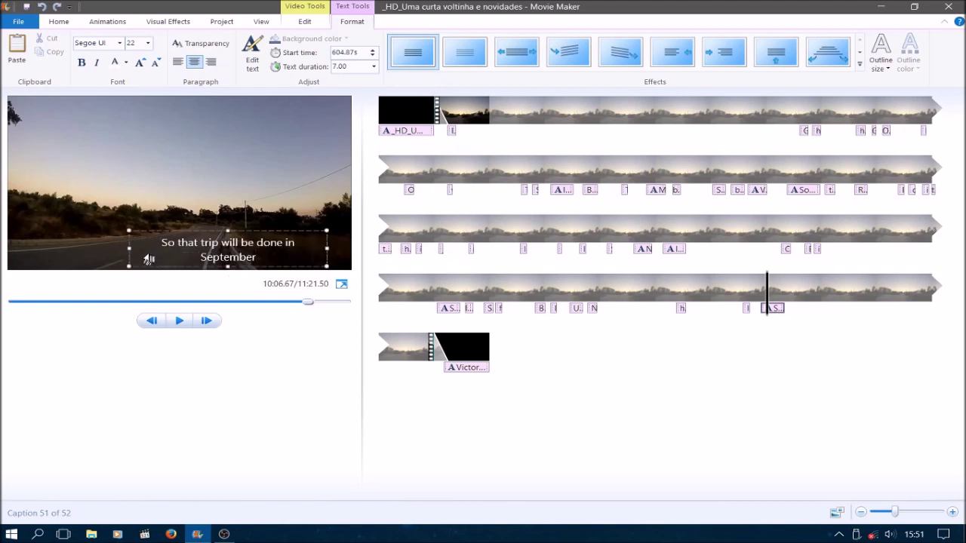
Step: Widen the September caption's text box to fit one line, then centre it and lower it in the frame
drag(131, 247, 90, 247)
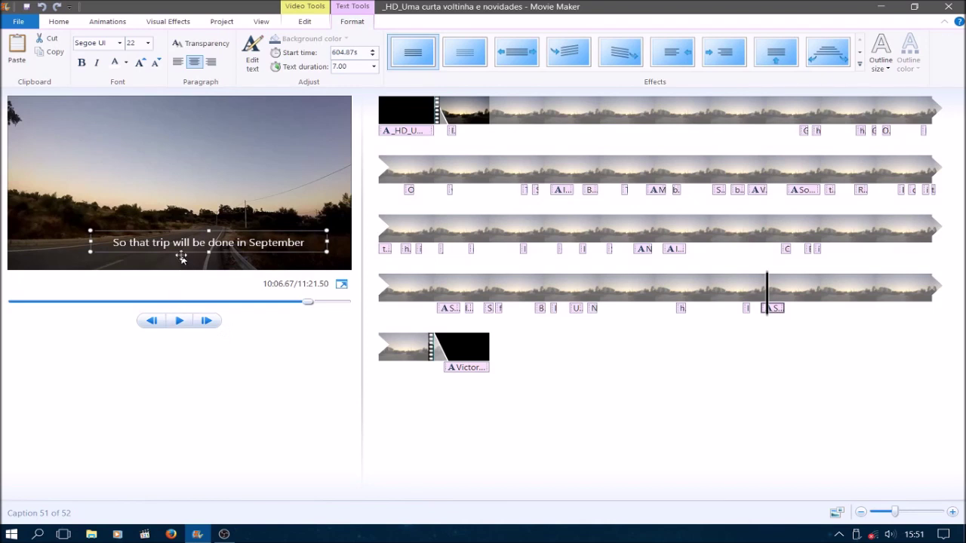
mouse_move(181, 253)
mouse_down()
mouse_move(158, 253)
mouse_move(181, 254)
mouse_up()
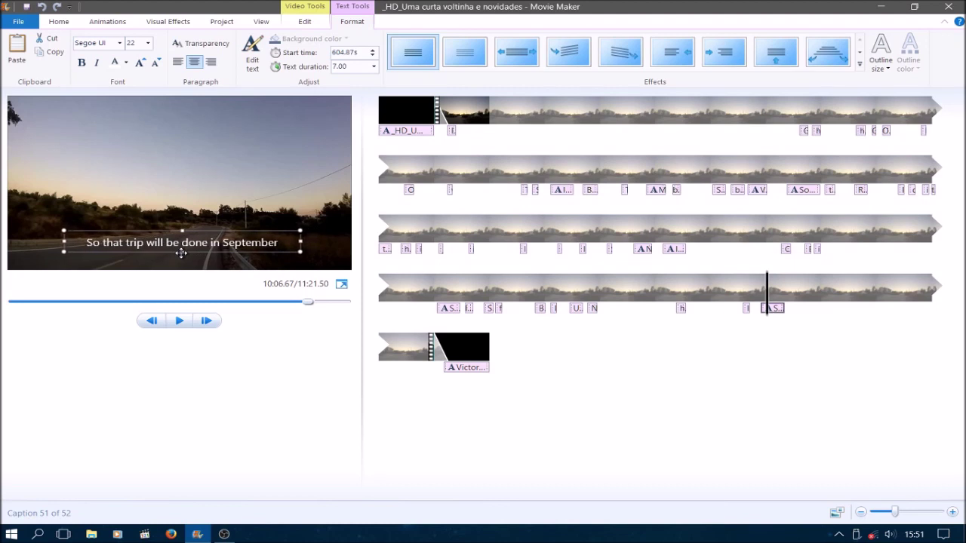
drag(182, 254, 183, 255)
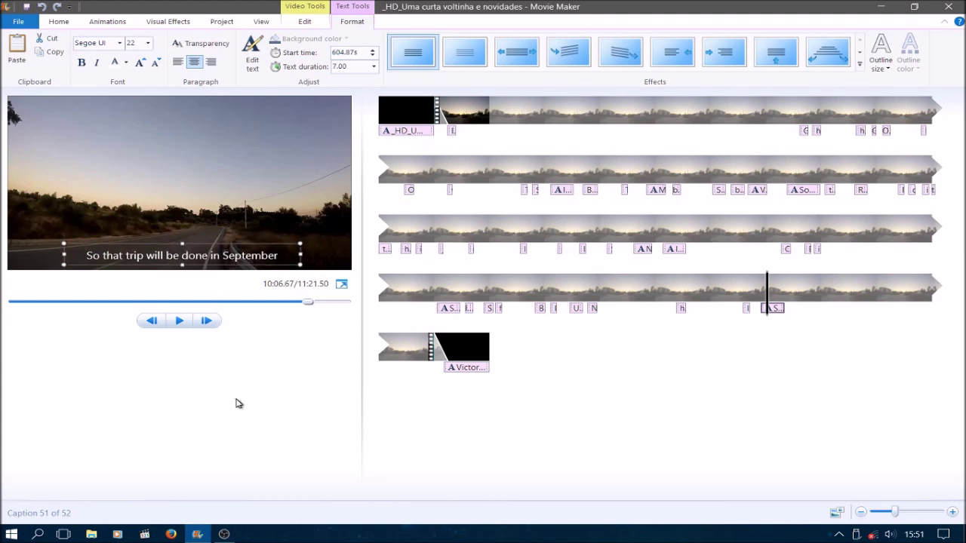
Step: Play on through the September caption to hear the remaining speech, and widen its text box on both sides
click(179, 322)
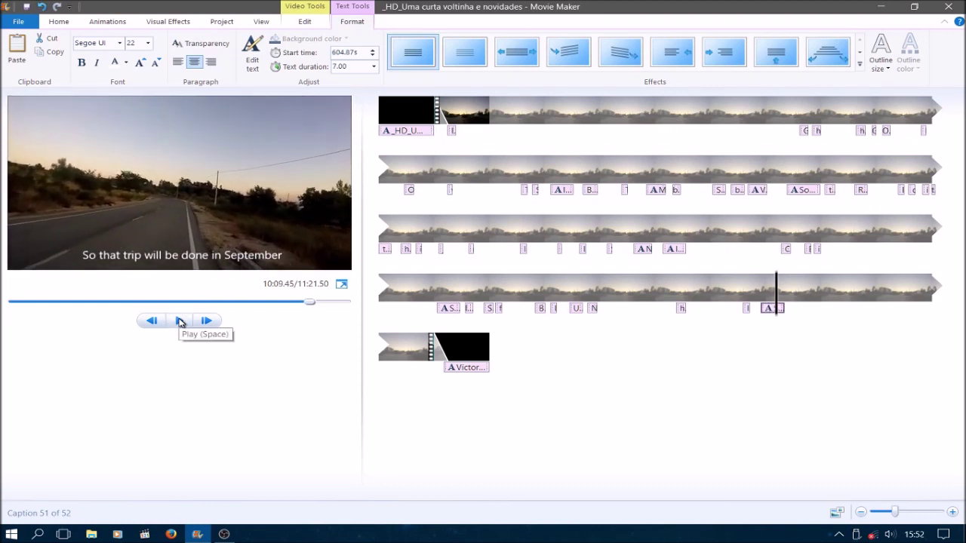
click(180, 323)
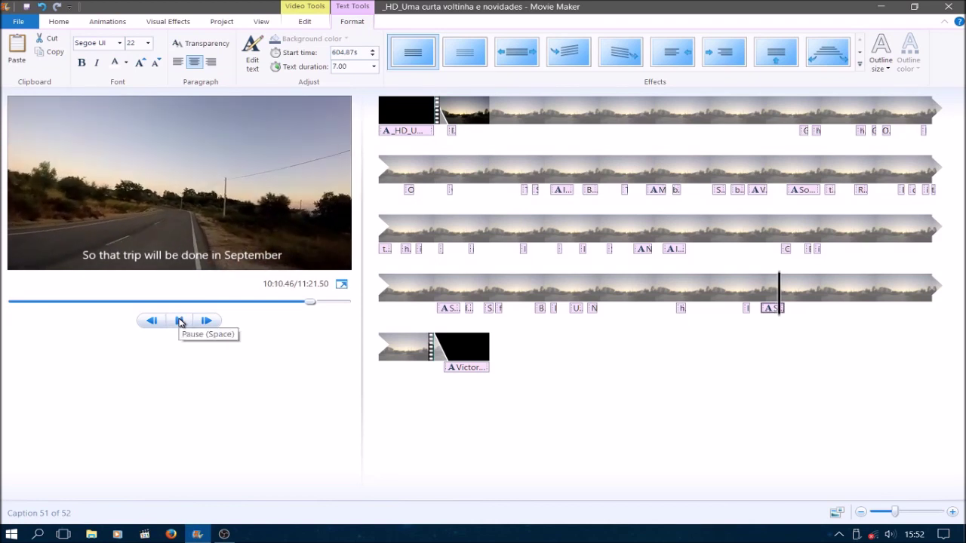
click(180, 322)
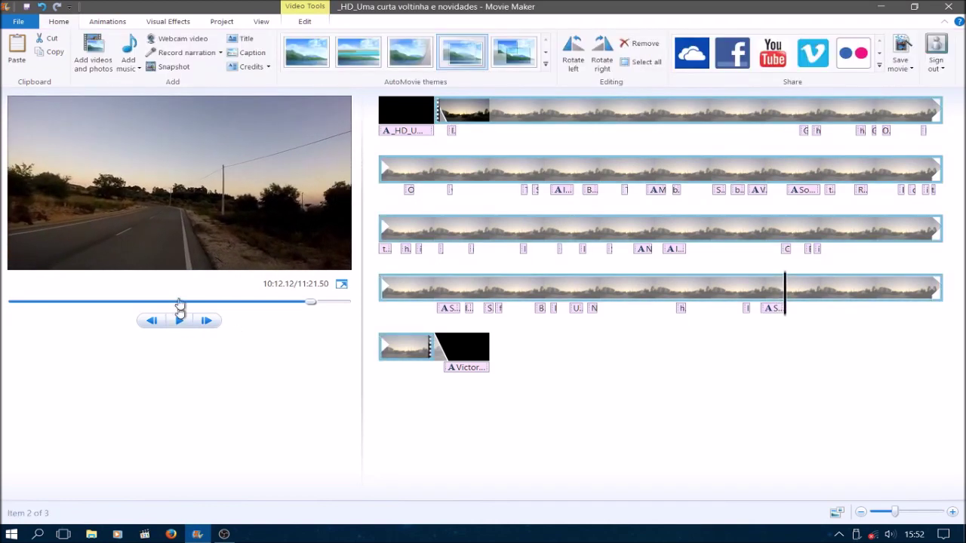
click(770, 314)
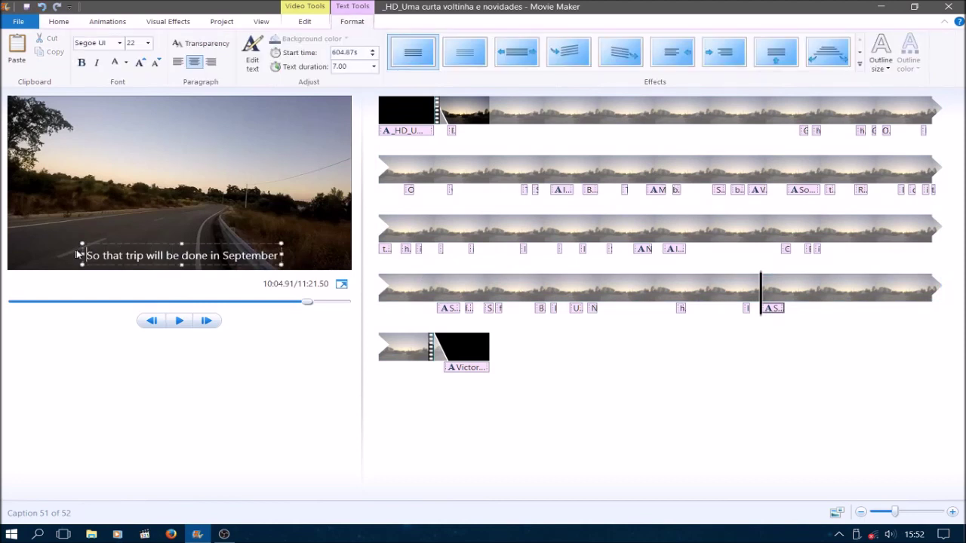
drag(79, 256, 26, 255)
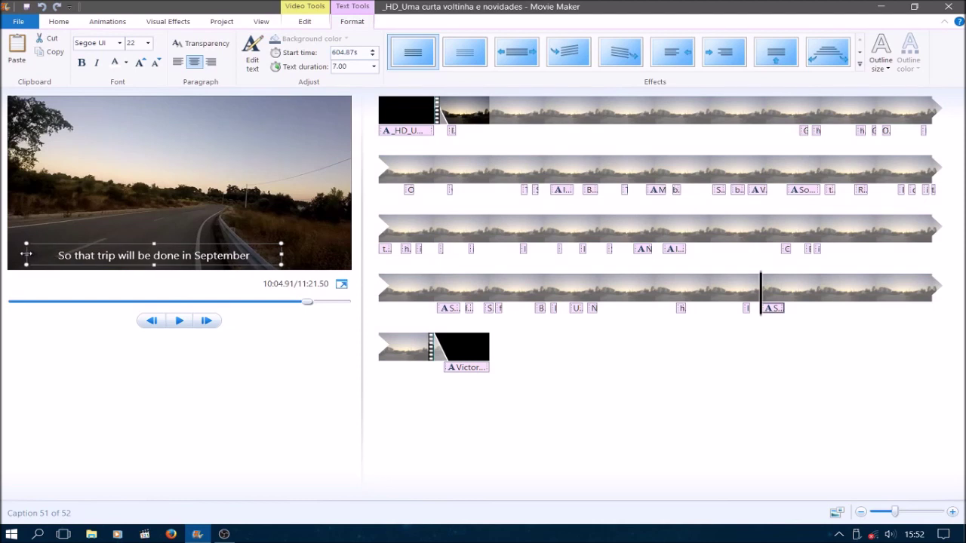
drag(285, 255, 326, 255)
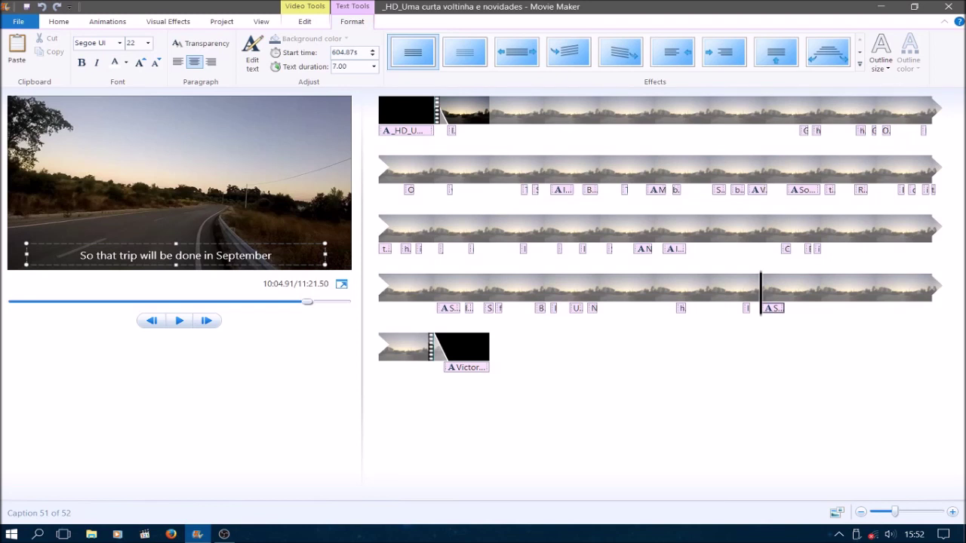
Step: Append ", i think, Tomar -» Guarda, by train" to the September trip caption
text(, i think)
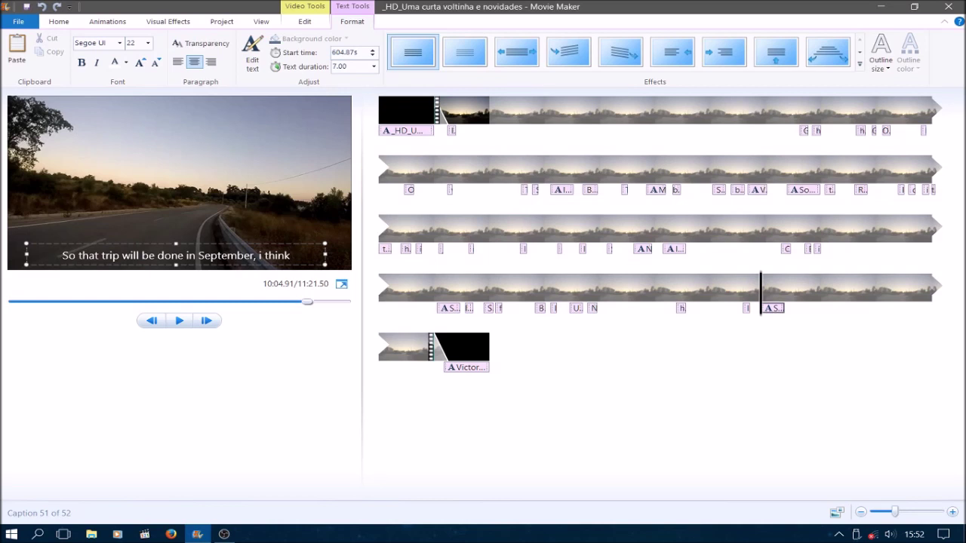
text(, Tomar)
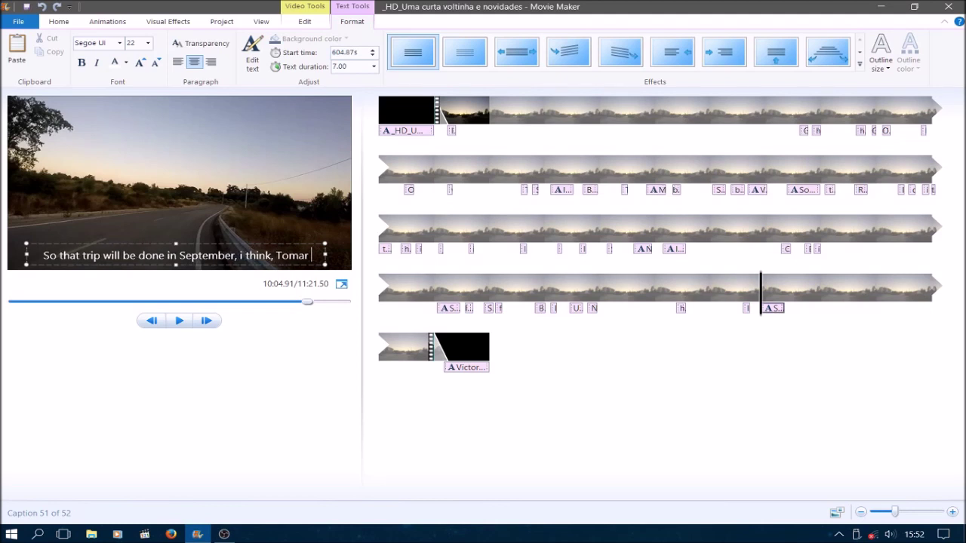
text( -«)
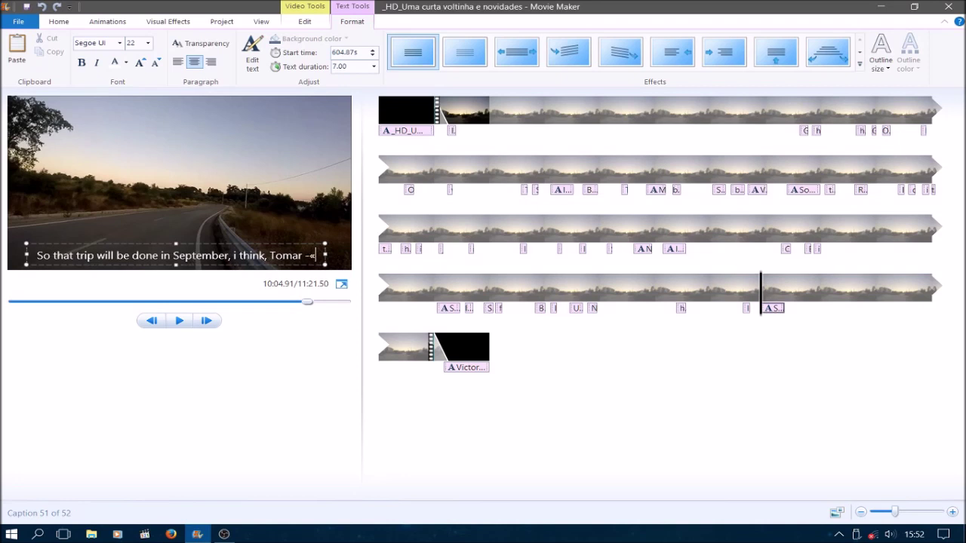
key(BackSpace)
text(» Guarda)
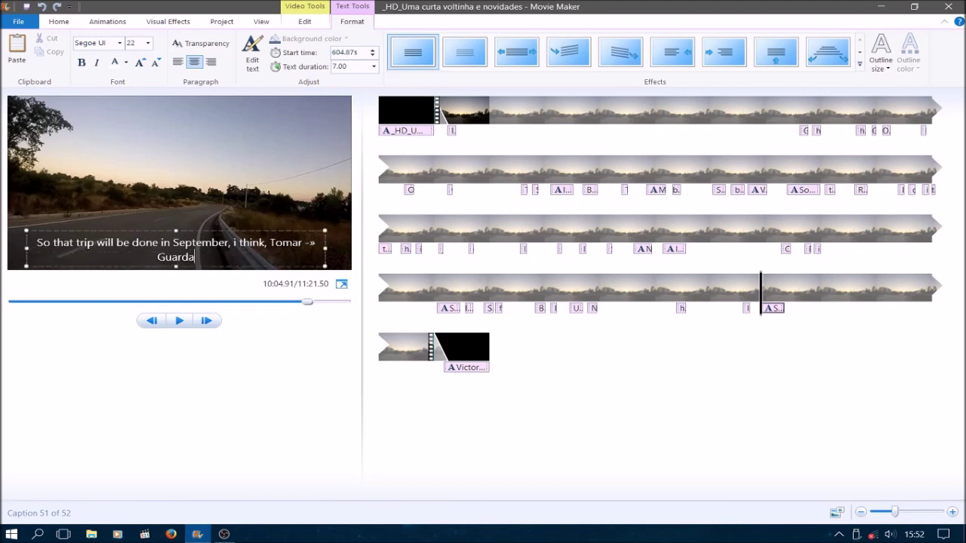
text(, by train)
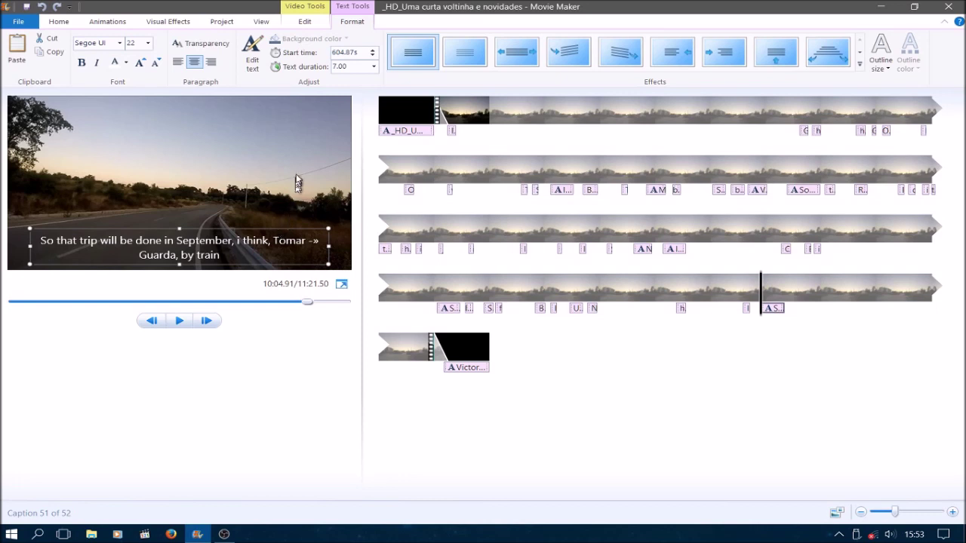
Step: Retime the September trip caption against playback to start at 603.63s
click(185, 324)
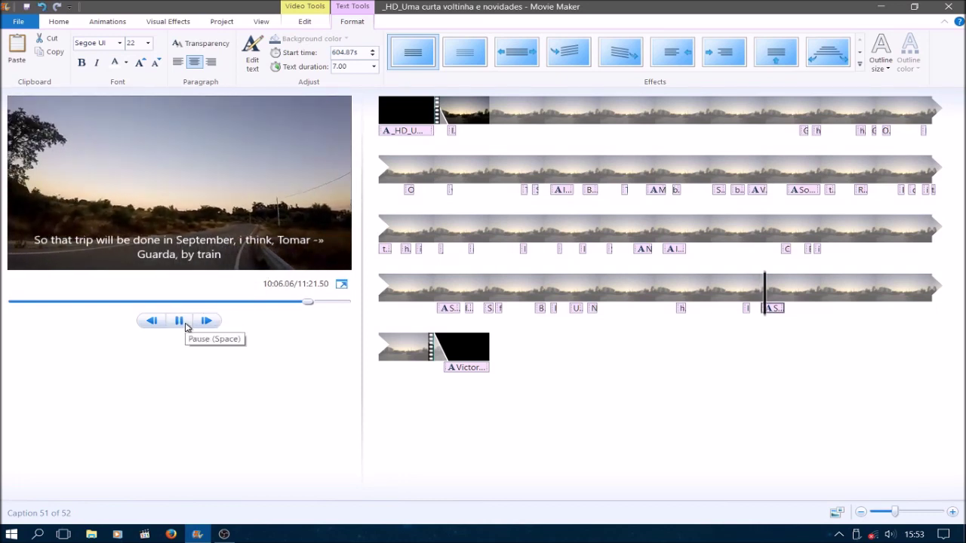
click(185, 323)
drag(778, 308, 759, 320)
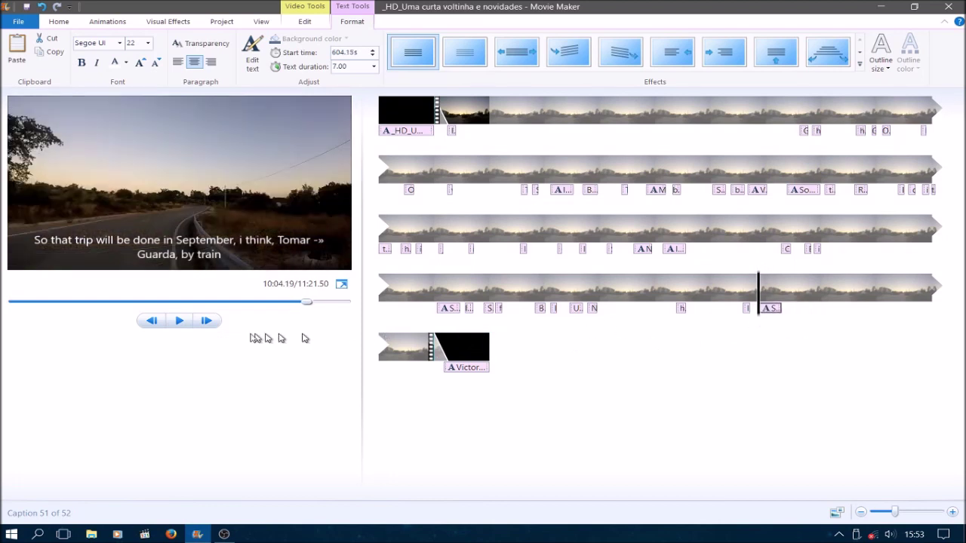
click(180, 323)
click(180, 321)
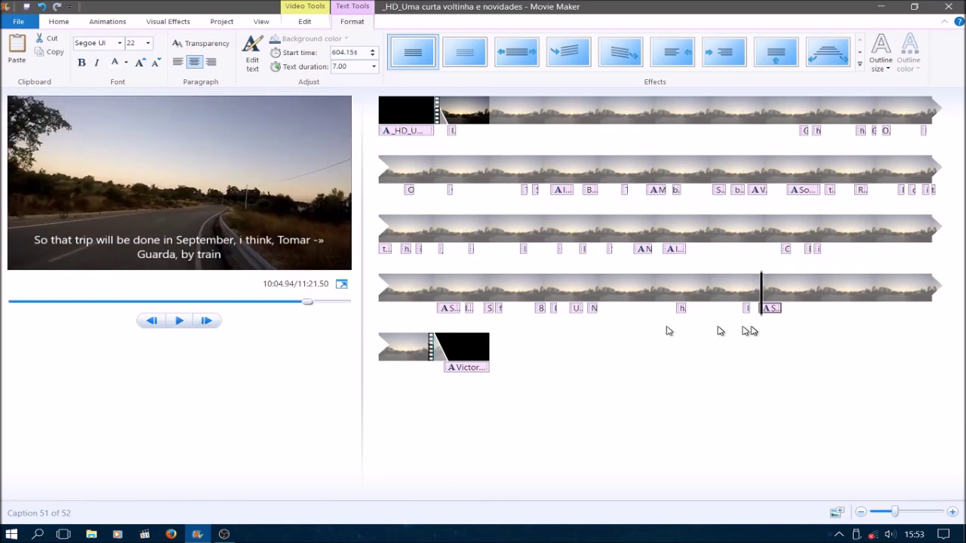
drag(775, 309, 758, 317)
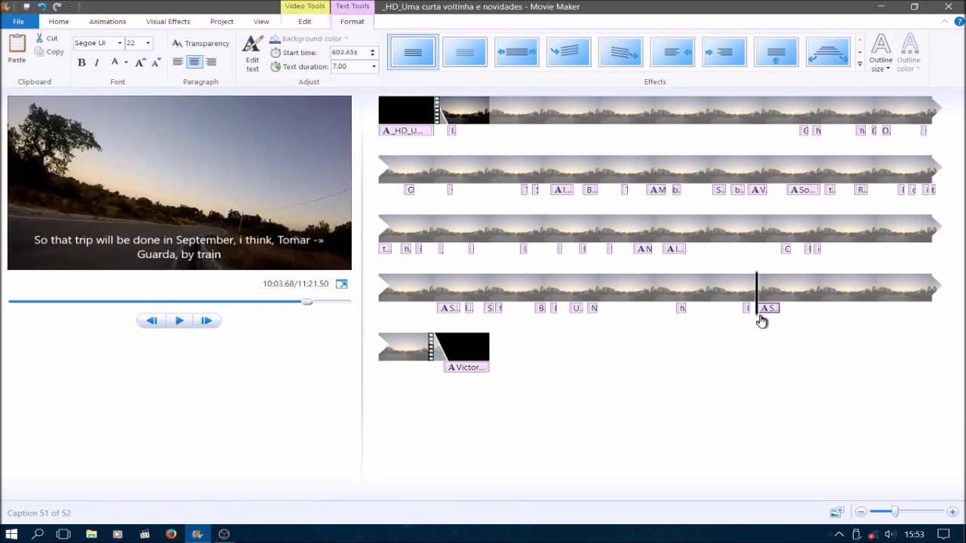
Step: Play through the September trip caption and set its text duration to 8.00
click(181, 323)
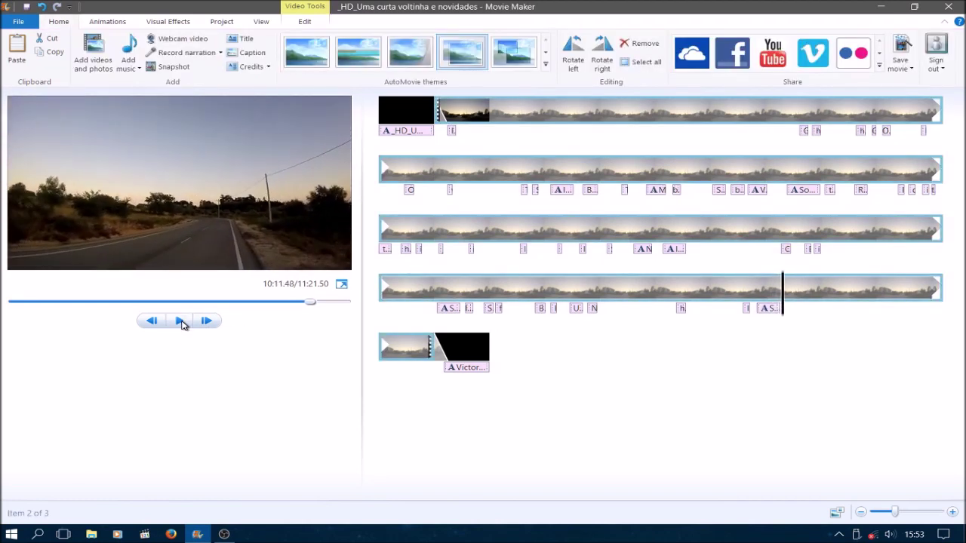
click(768, 308)
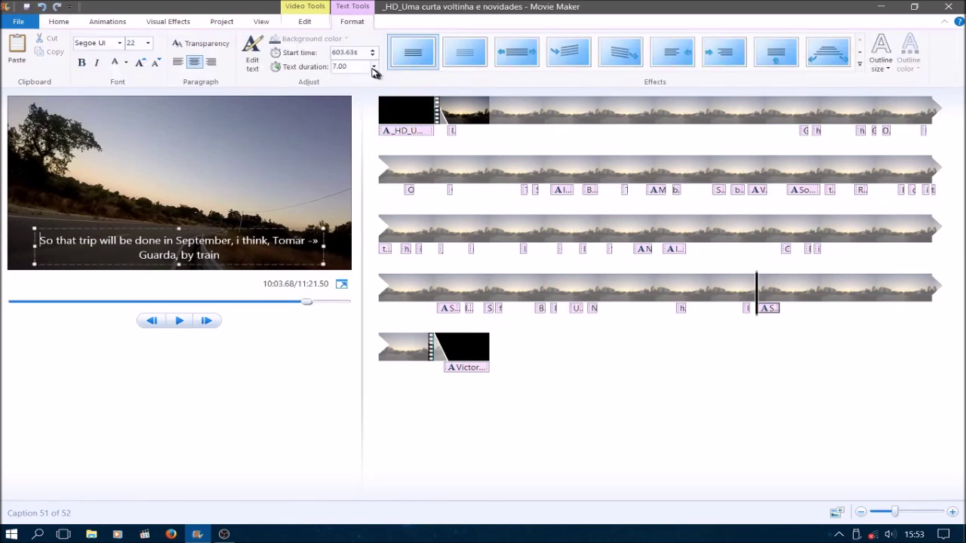
click(374, 70)
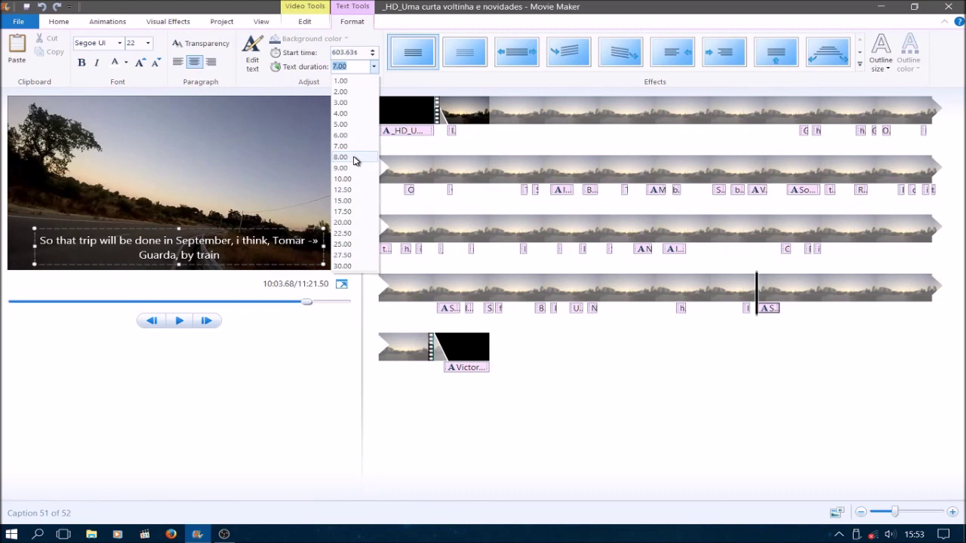
click(355, 157)
Step: Play on past the September caption and add a caption "Will be on the Intercity fast train" at 622.79s with the first text effect
drag(758, 317, 775, 319)
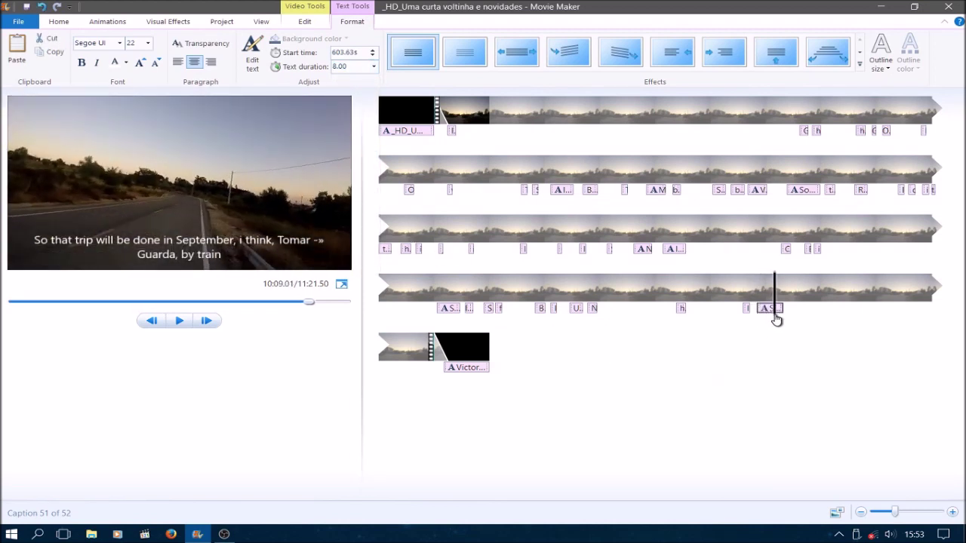
click(179, 321)
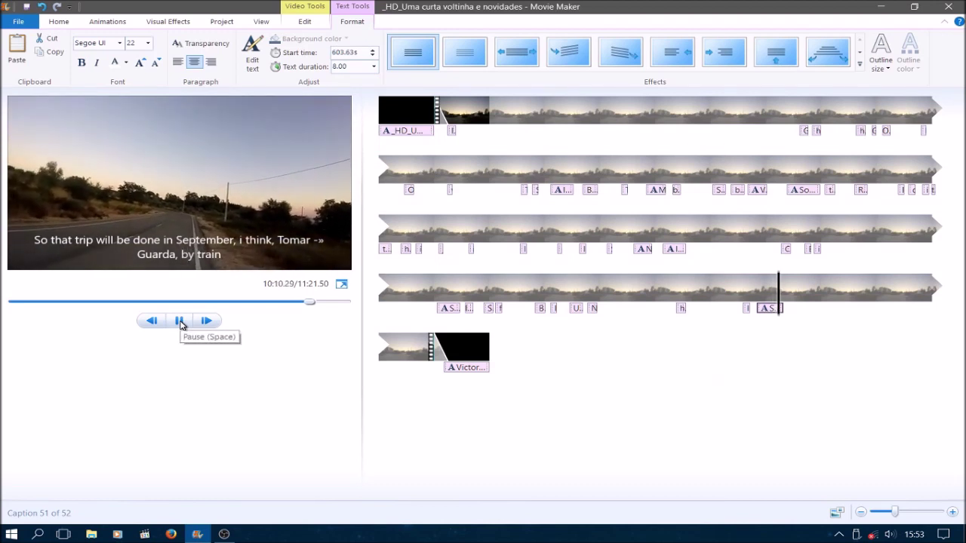
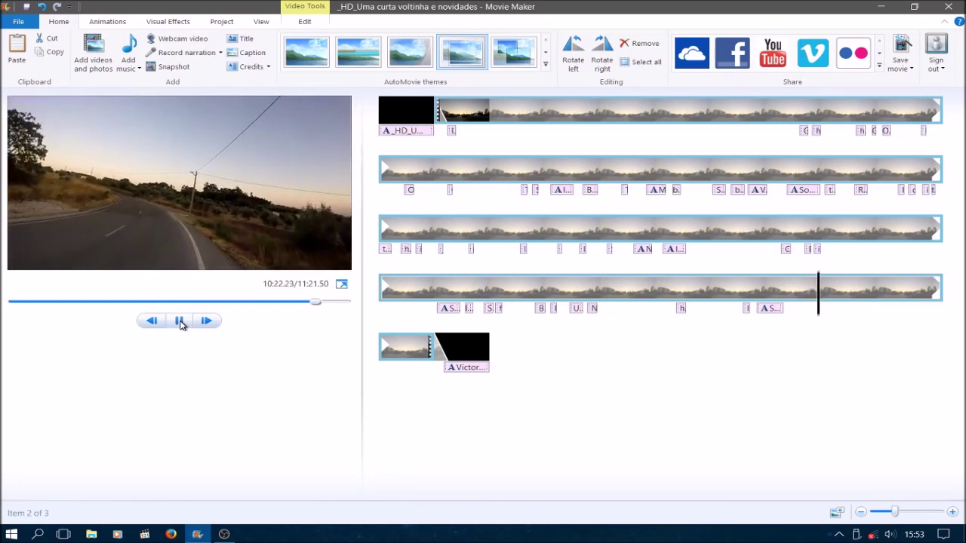
click(180, 323)
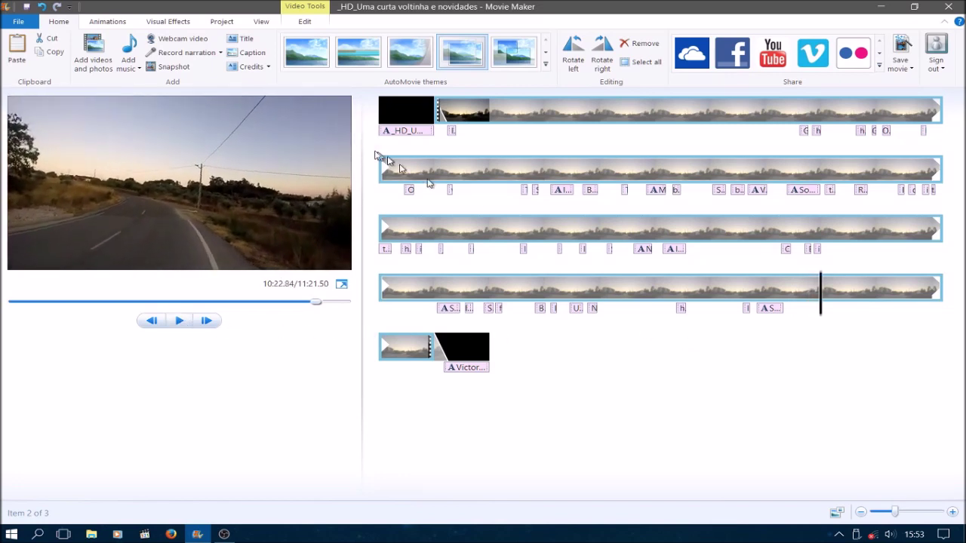
click(252, 55)
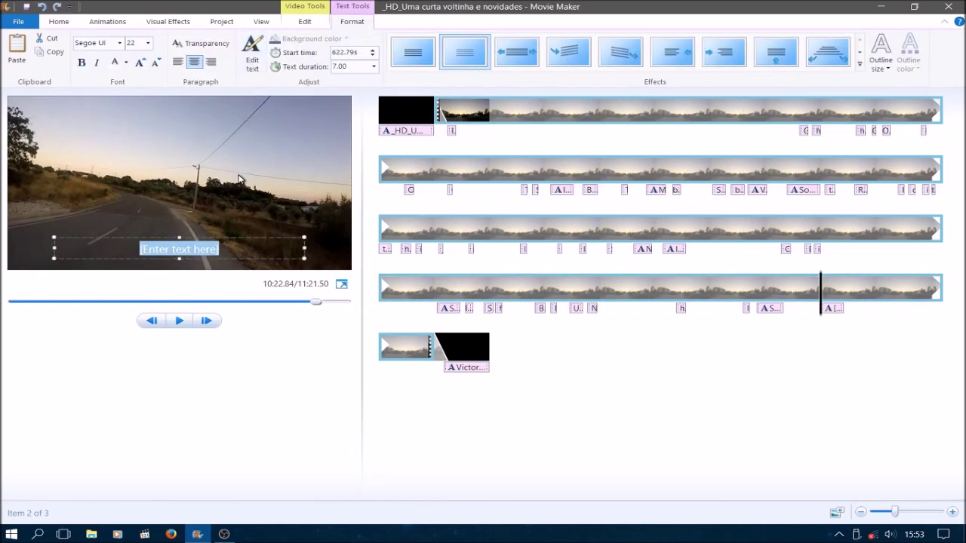
text(W)
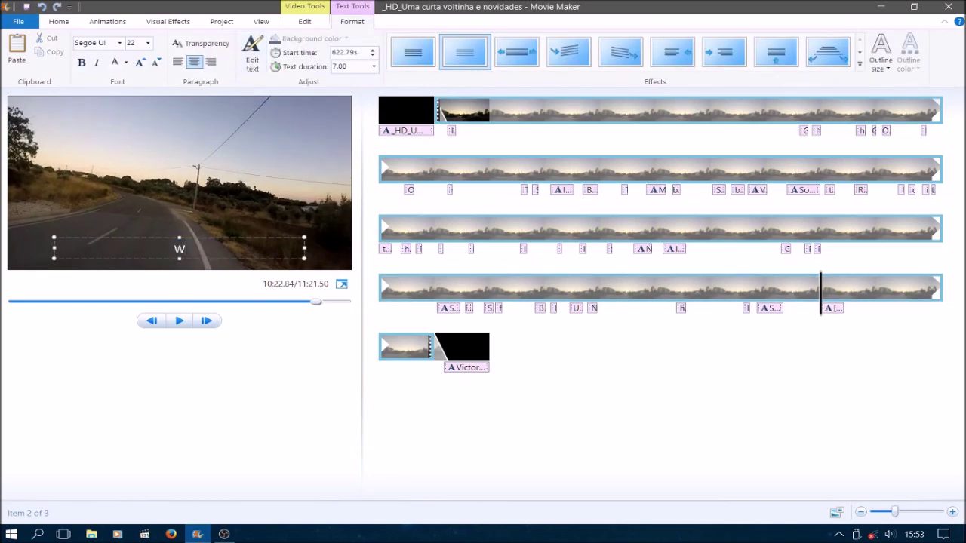
text(ill be on the Intercity)
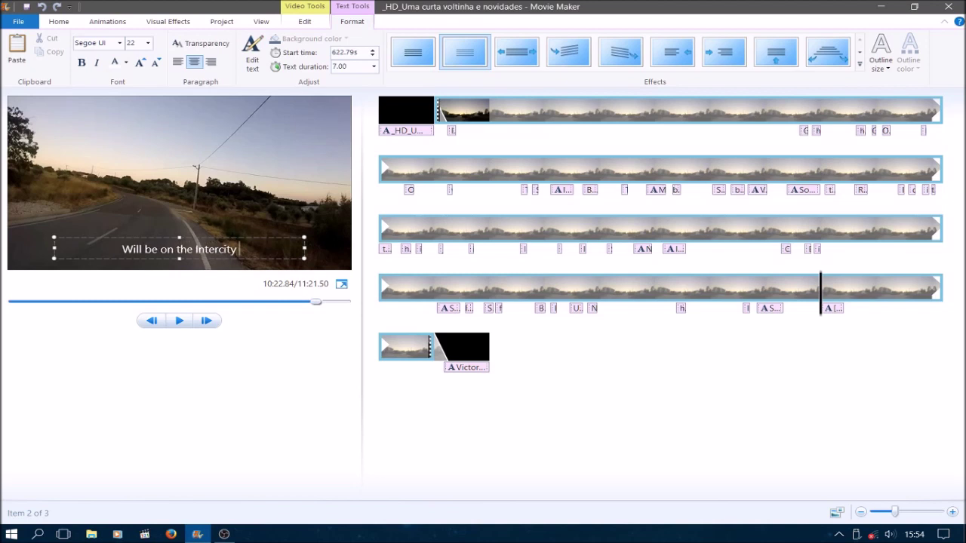
text( fast train)
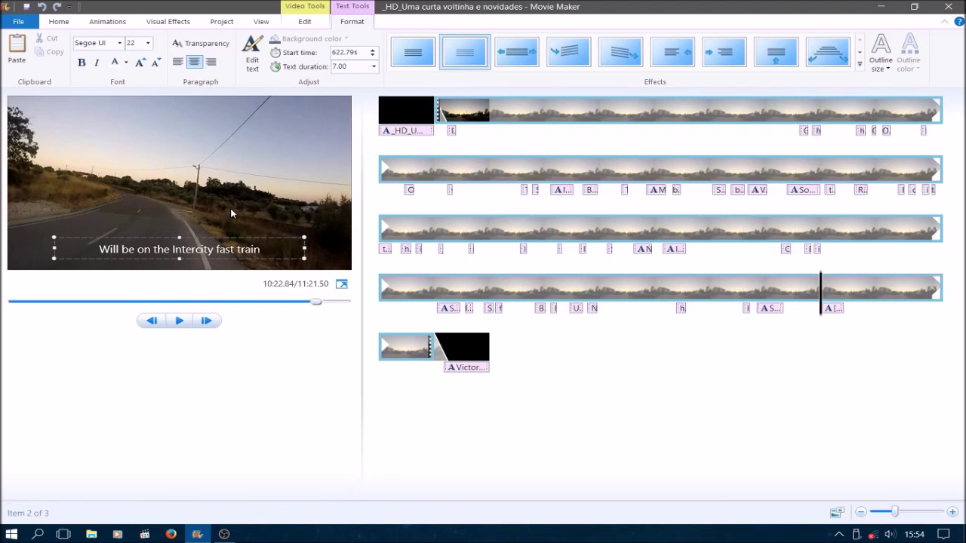
click(407, 60)
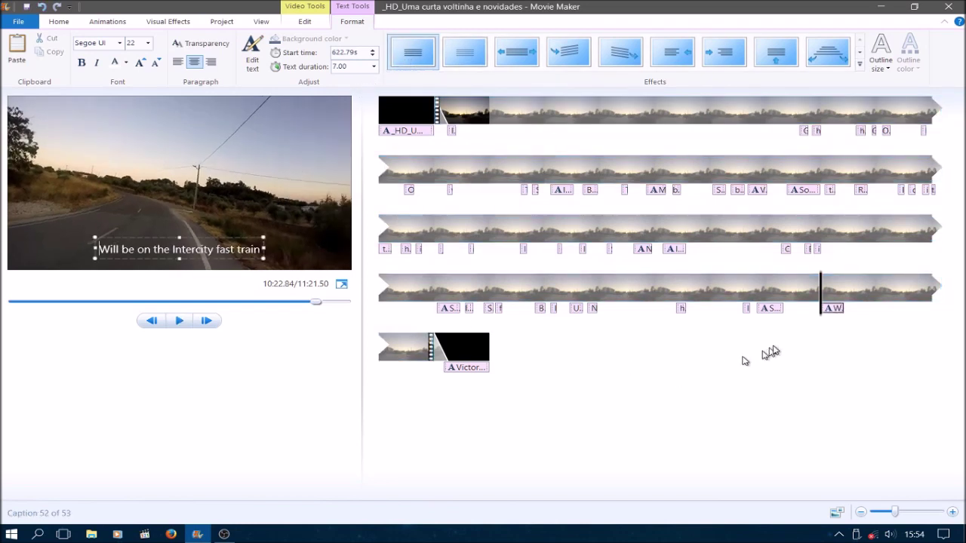
Step: Move the Intercity caption to start at 620.10s, play it back, and widen its text box on both sides
drag(828, 312, 812, 320)
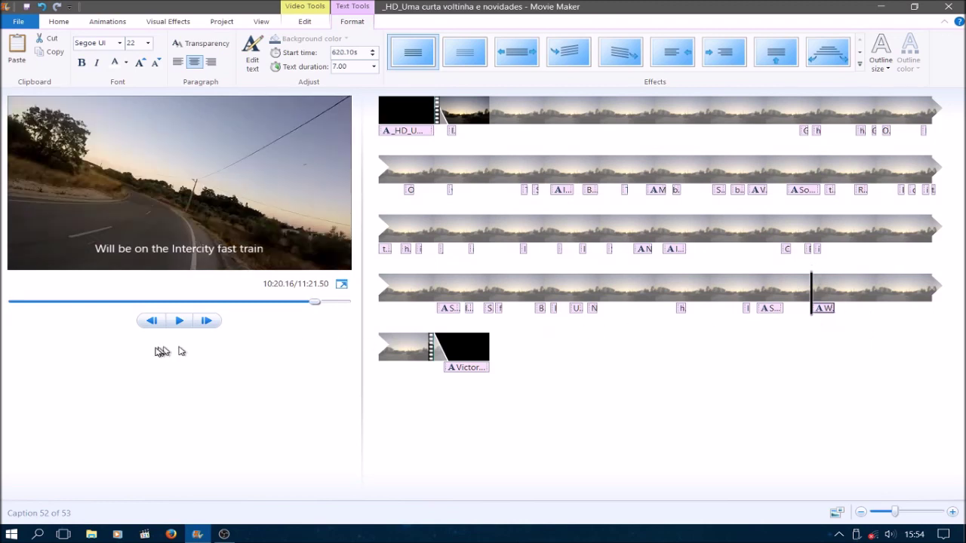
click(176, 322)
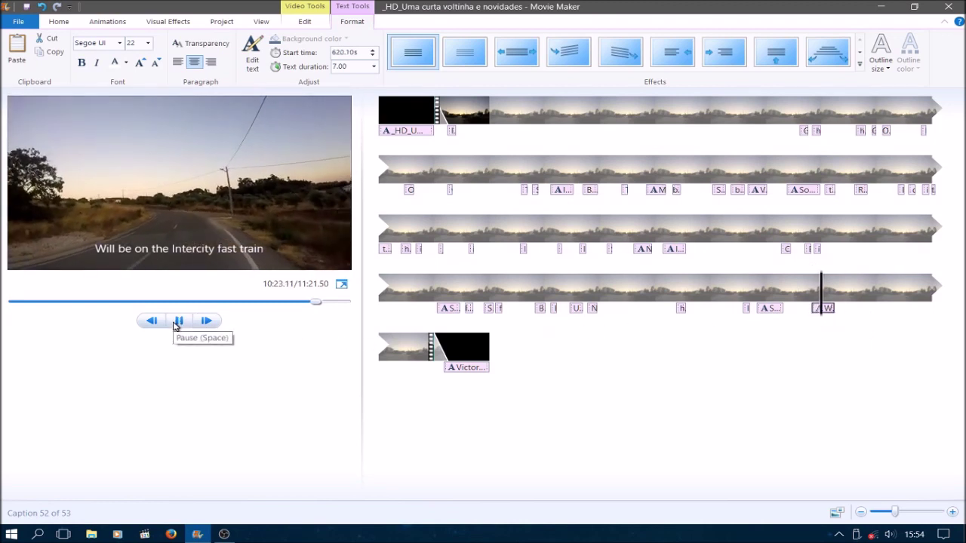
click(176, 322)
click(257, 249)
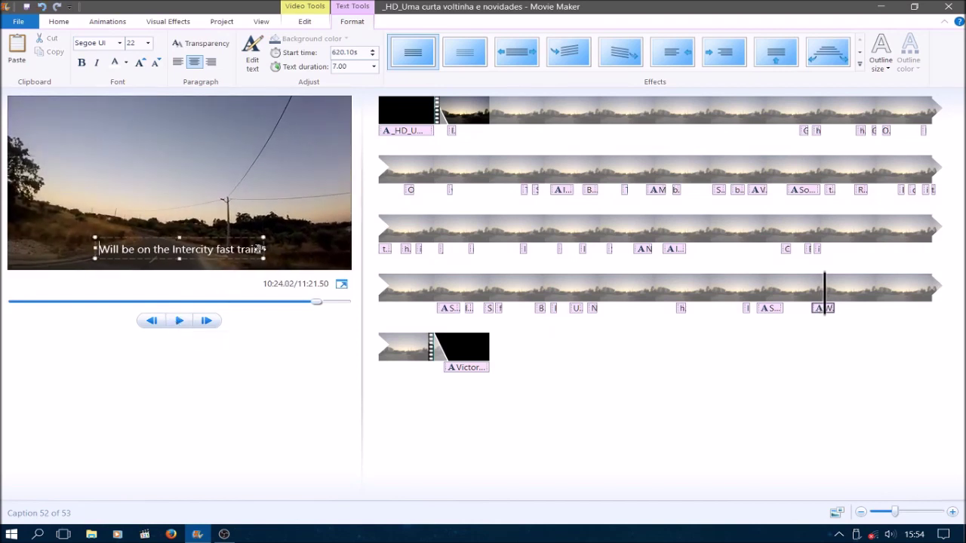
drag(266, 249, 331, 249)
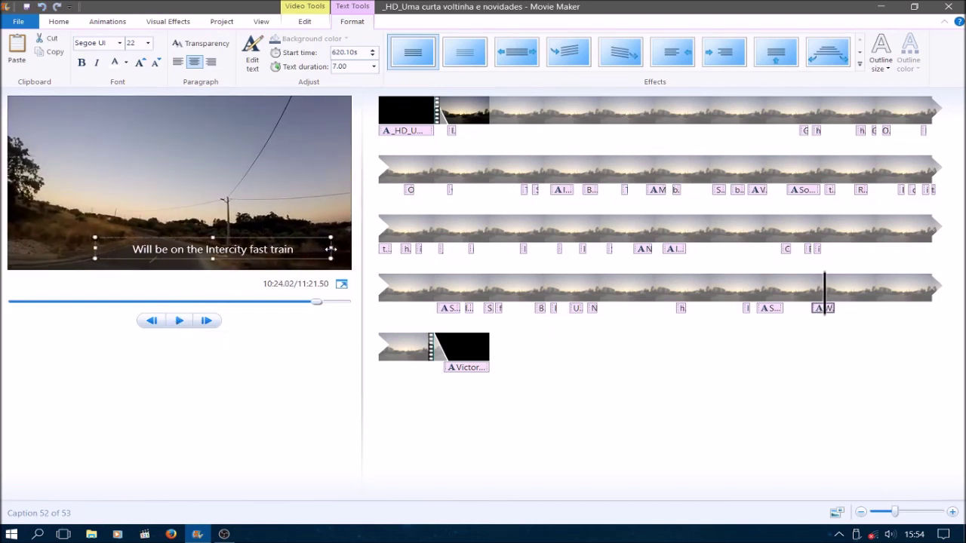
drag(98, 247, 43, 248)
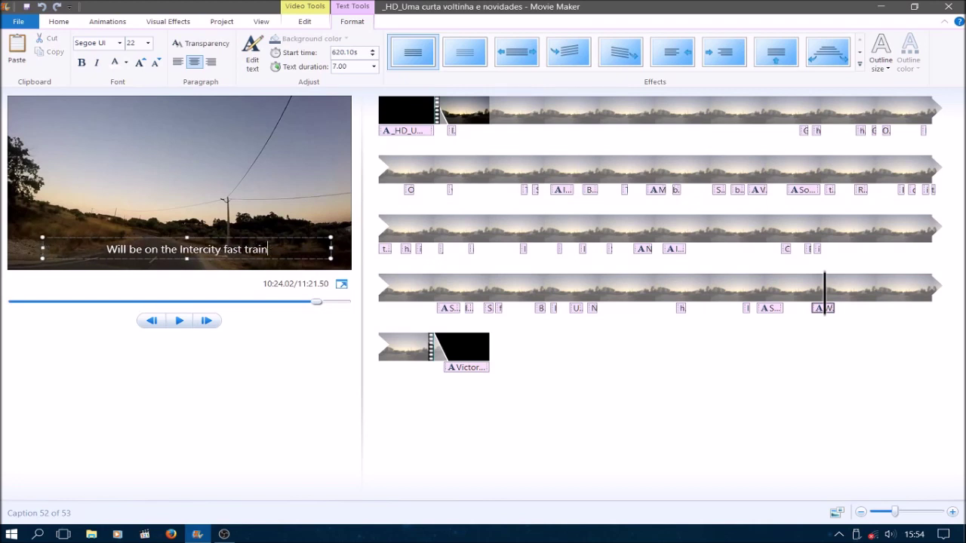
Step: Append ", i still don't know" to the Intercity caption and lower its text box slightly
text(, i still don't)
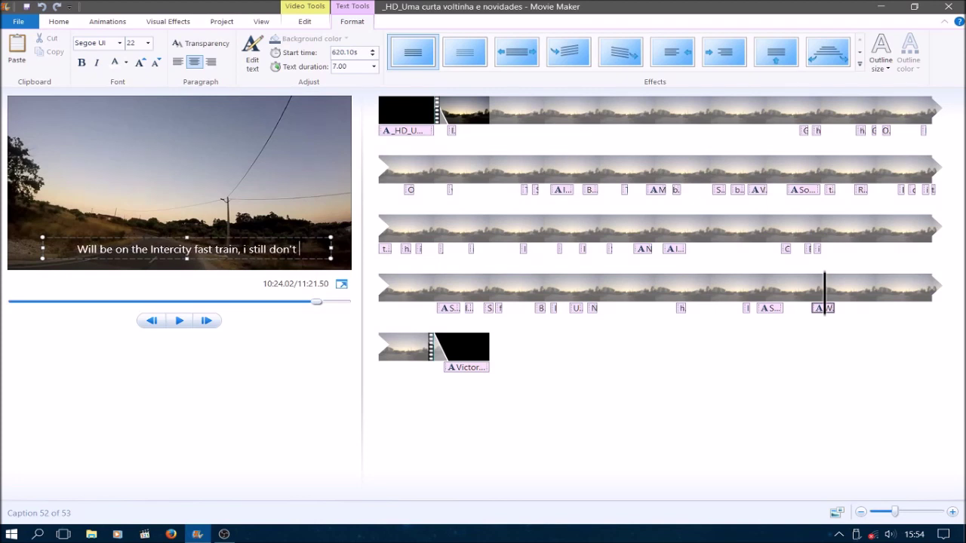
text( kn)
text(ow)
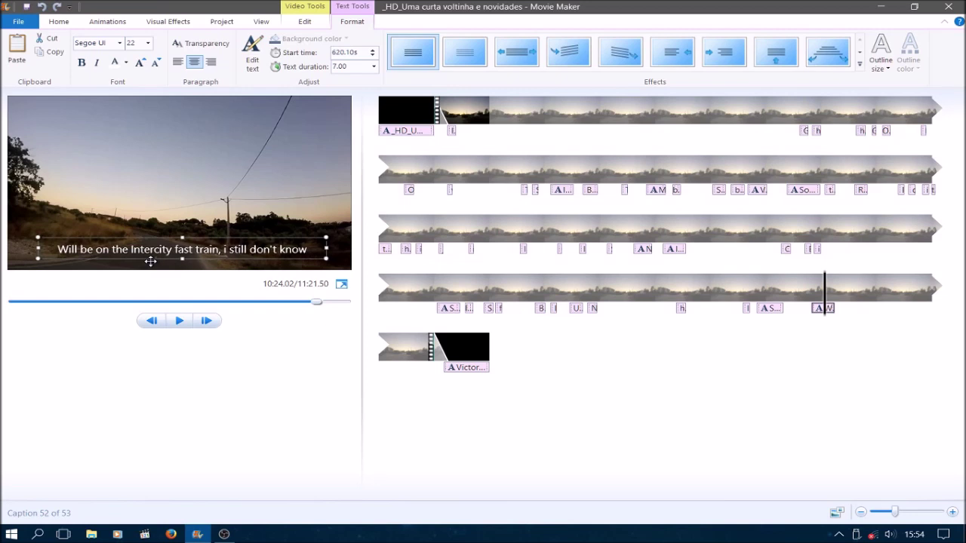
drag(150, 261, 151, 262)
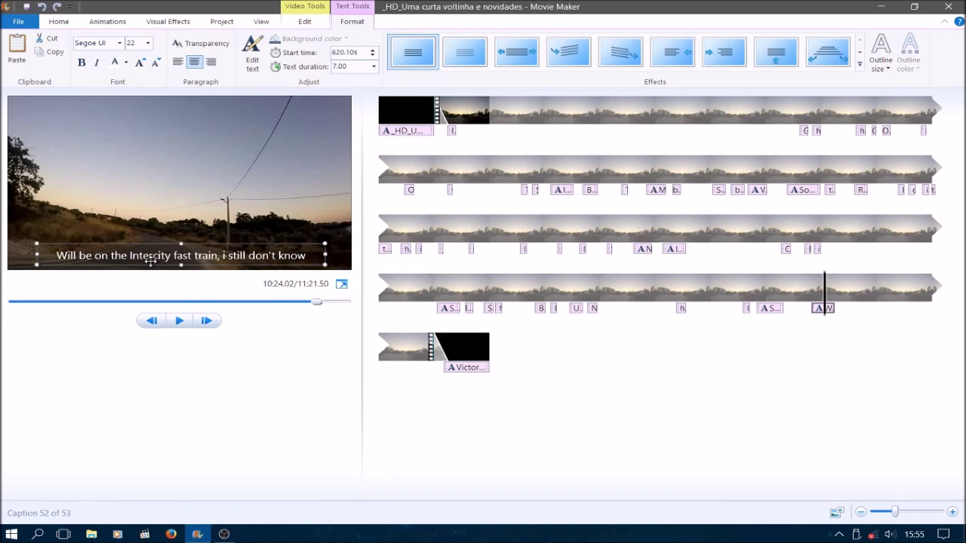
Step: Play briefly through the Intercity caption and set its text duration to 4.00
click(180, 326)
click(181, 329)
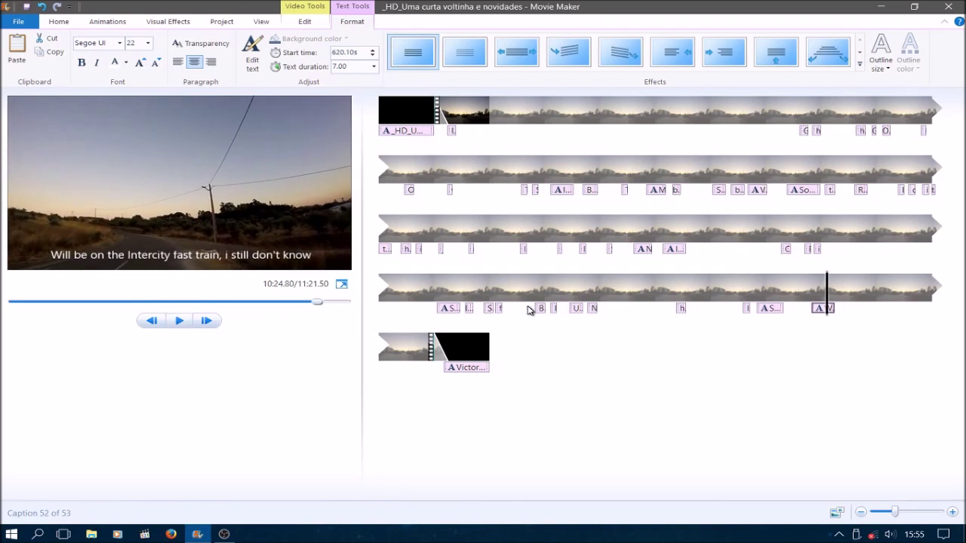
click(377, 68)
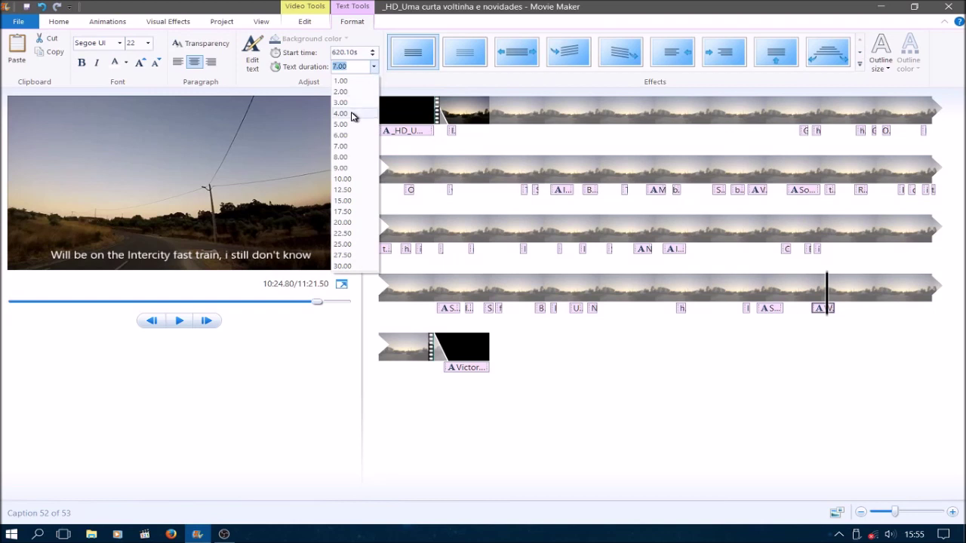
click(375, 133)
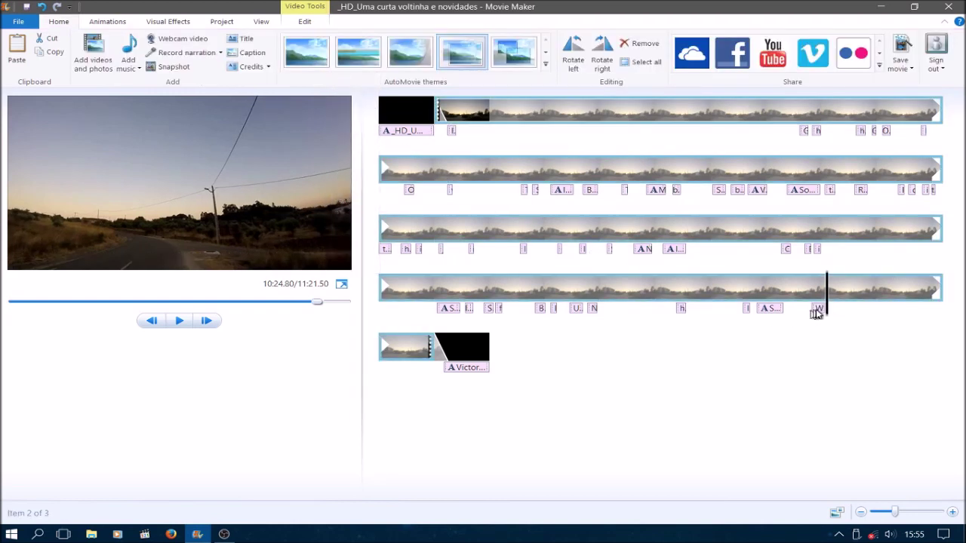
Step: Retime the Intercity caption against playback to start at 618.54s
click(817, 309)
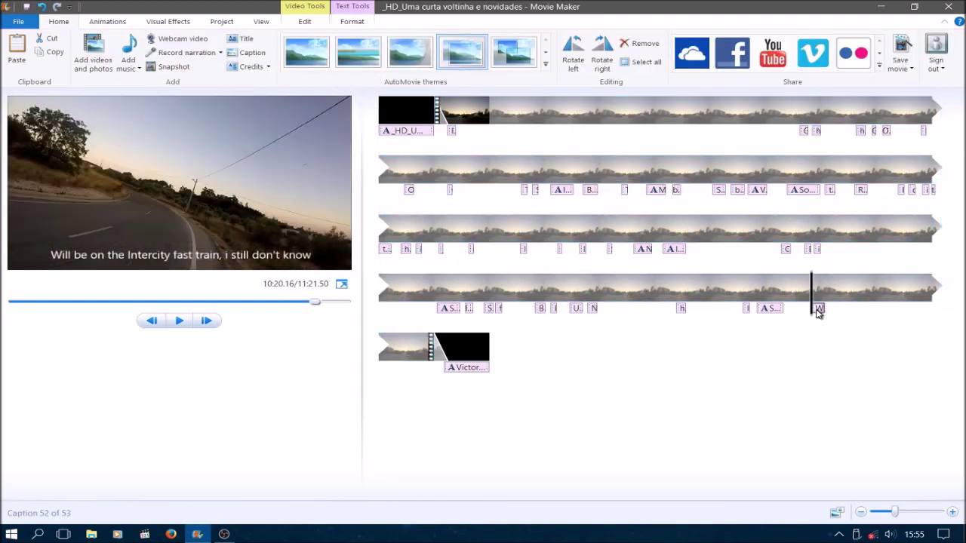
click(175, 321)
click(177, 322)
drag(823, 314, 811, 314)
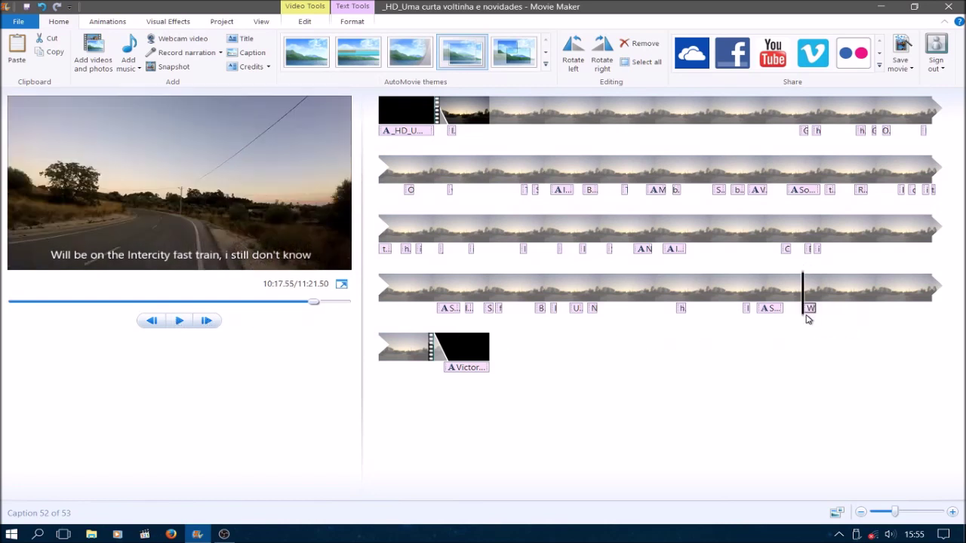
click(179, 322)
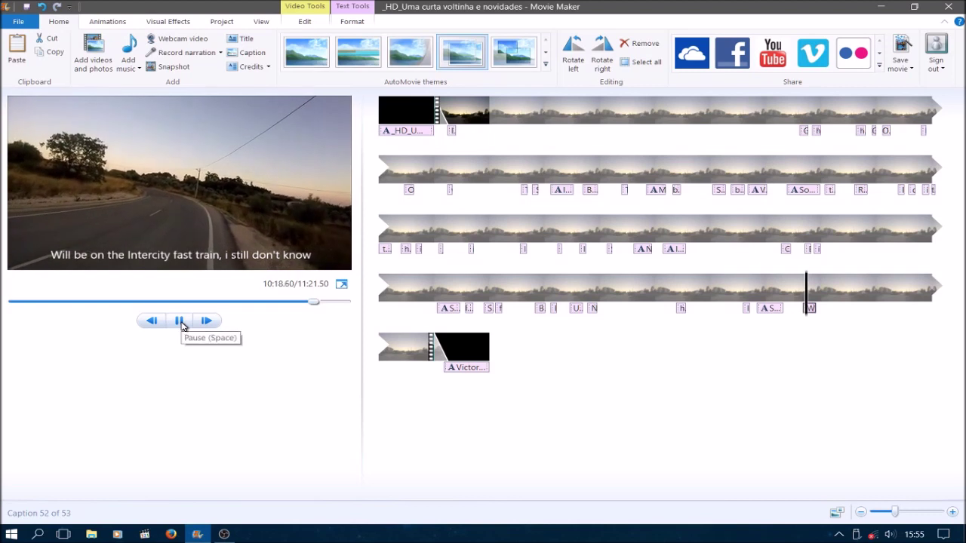
click(181, 324)
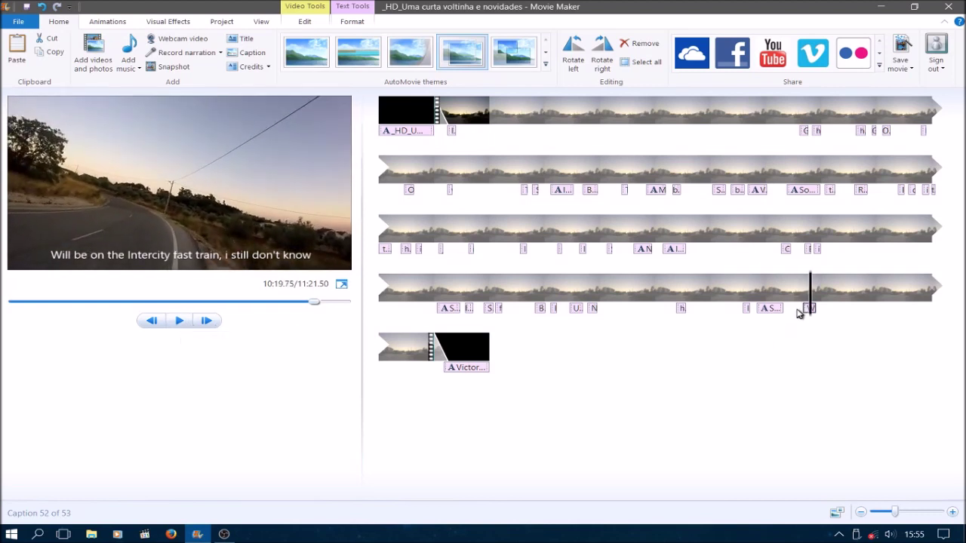
drag(806, 311, 805, 309)
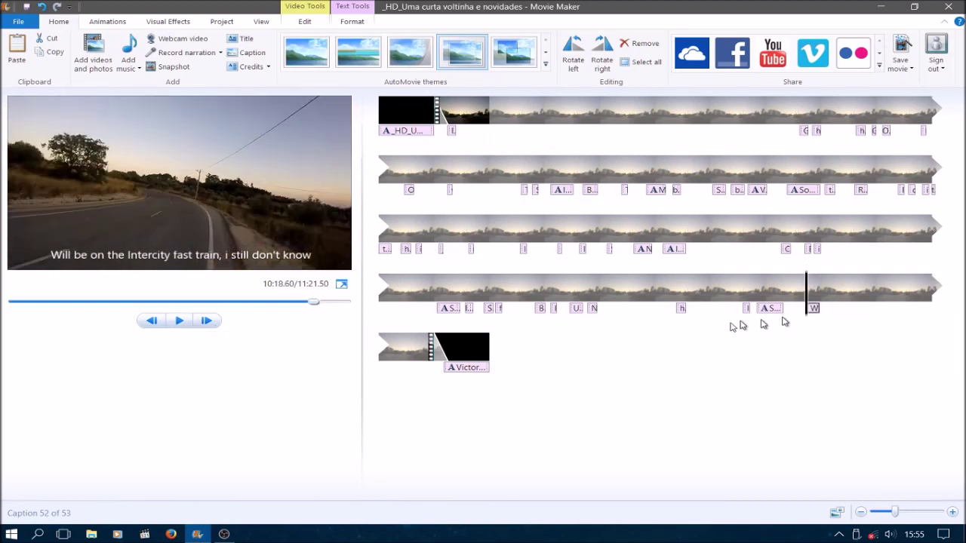
Step: Play through the retimed Intercity caption and set its text duration to 6.00
click(179, 322)
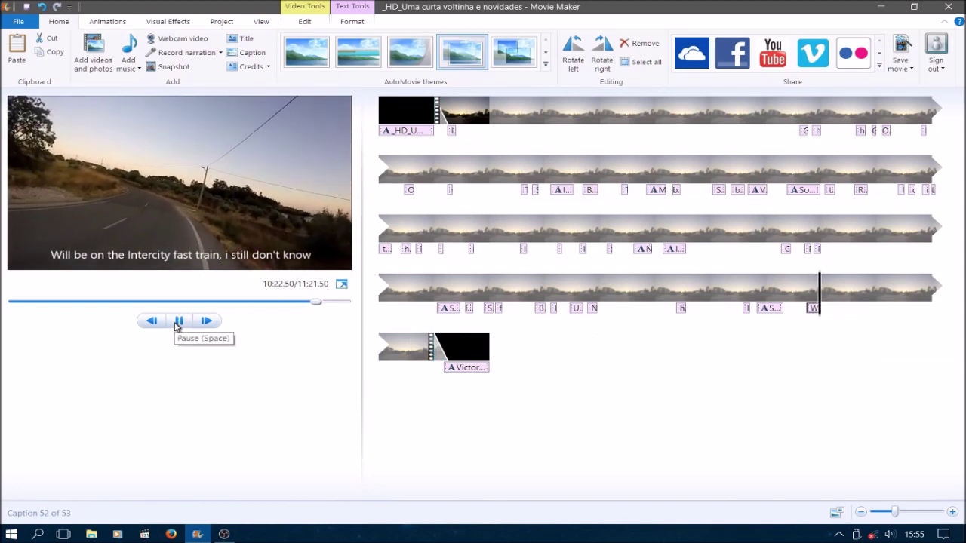
click(178, 322)
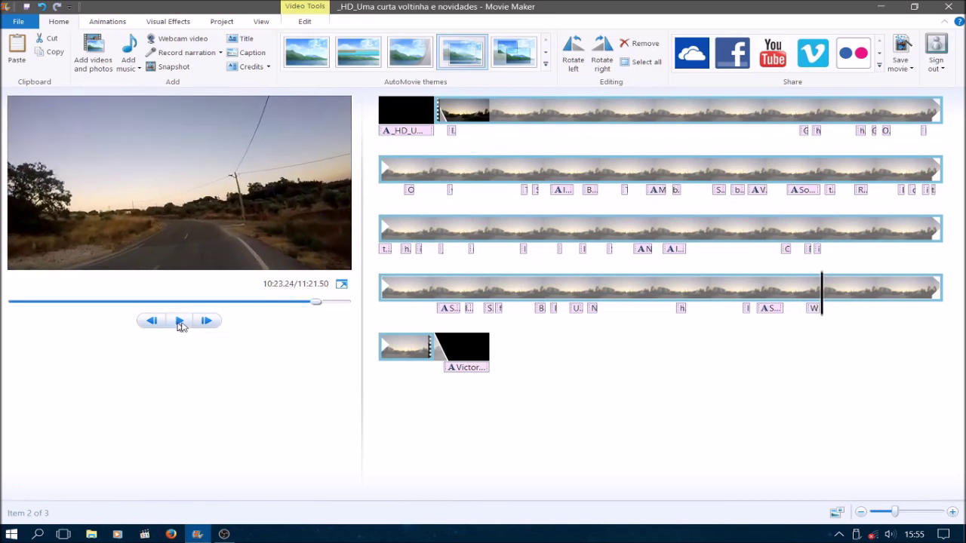
click(813, 308)
click(224, 252)
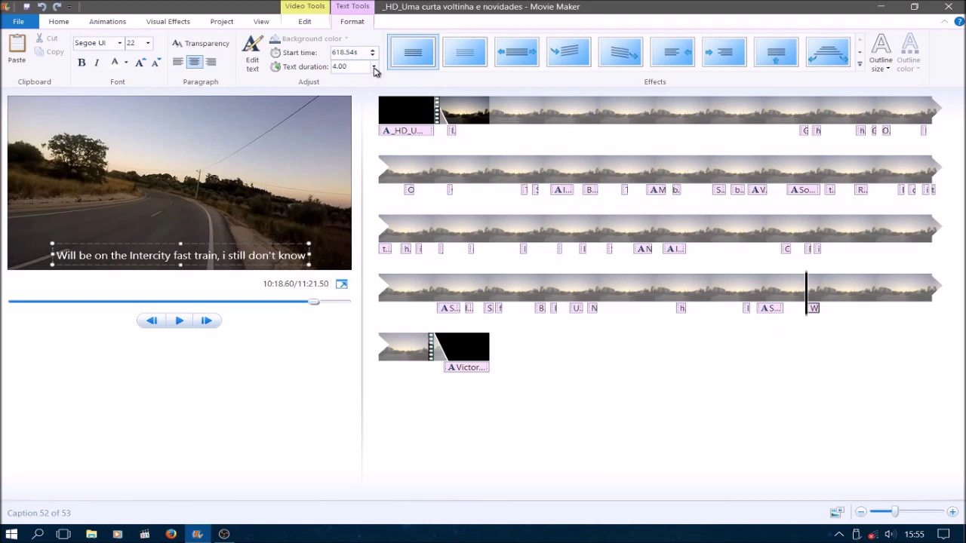
click(375, 71)
click(358, 136)
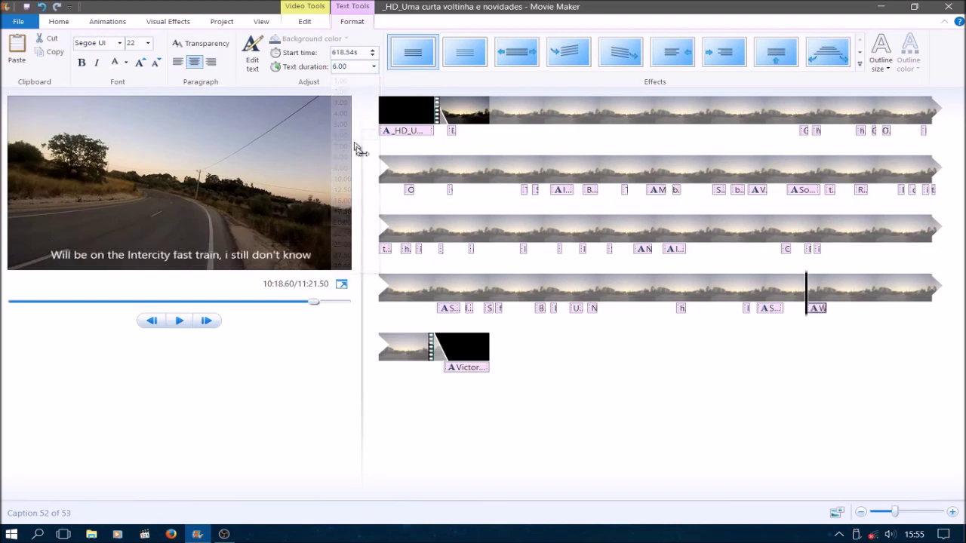
Step: Check the Intercity caption against playback and set its text duration to 5.50
click(174, 324)
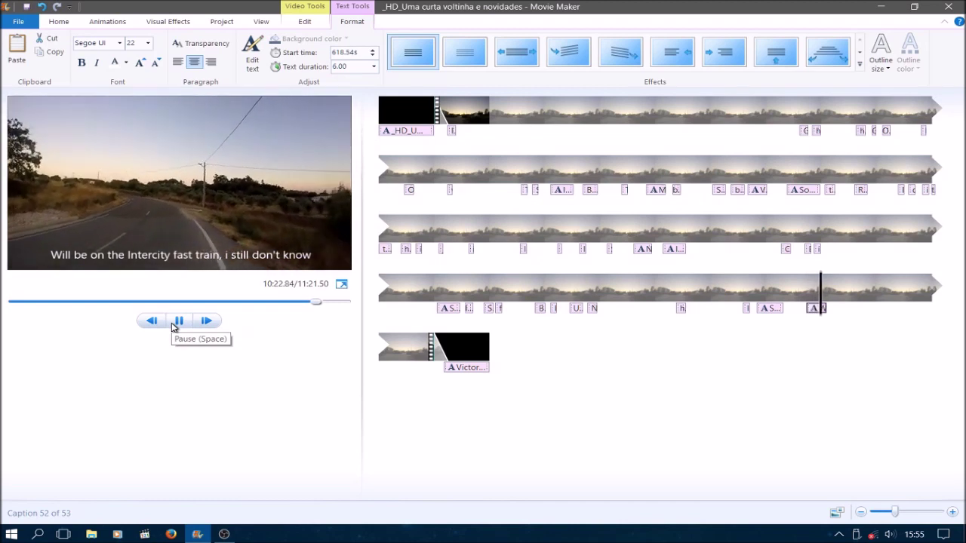
click(178, 321)
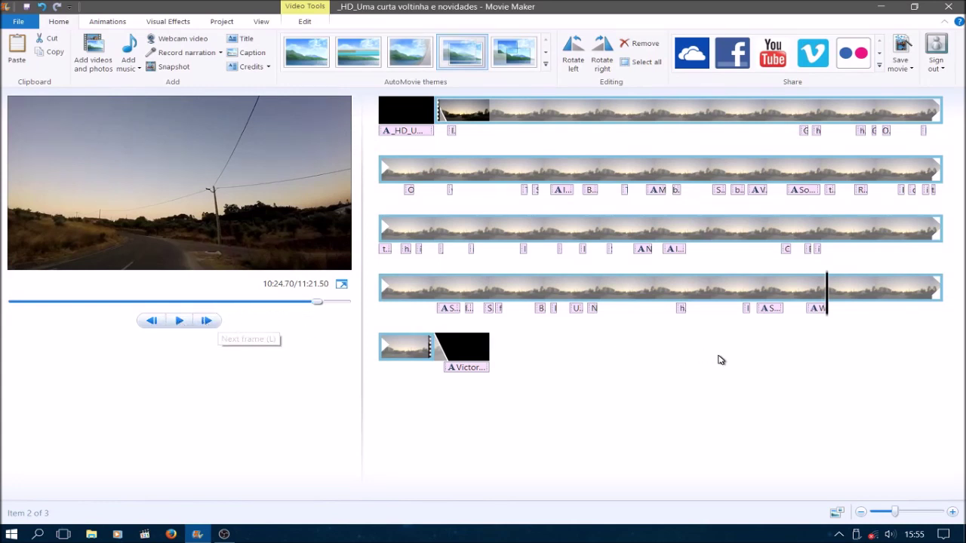
click(815, 309)
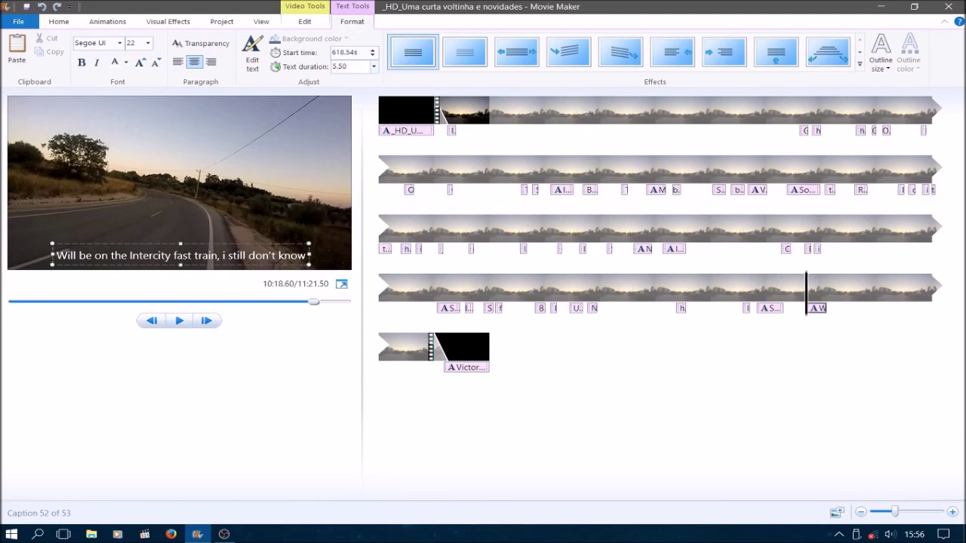
click(347, 66)
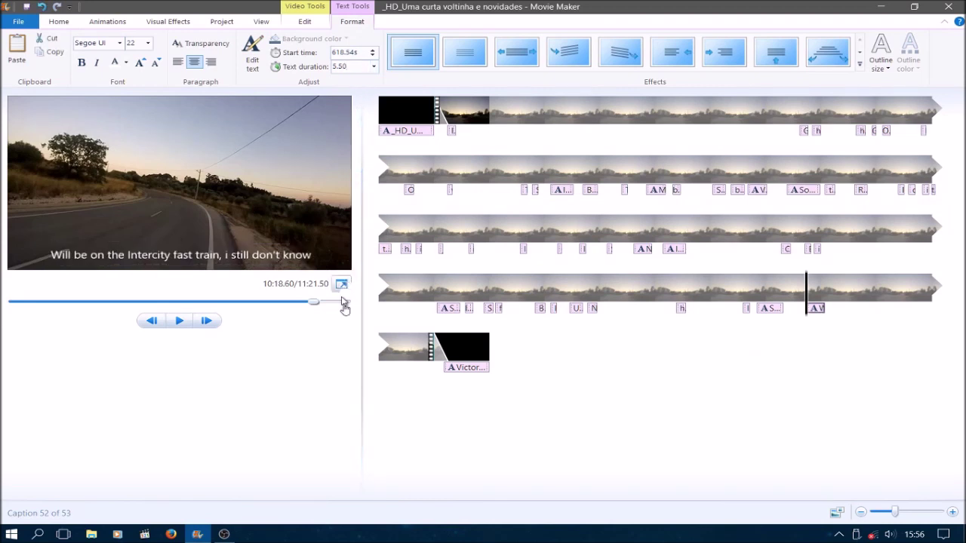
Step: Play the footage that follows the Intercity caption, starting from about 10:26
drag(809, 320, 833, 323)
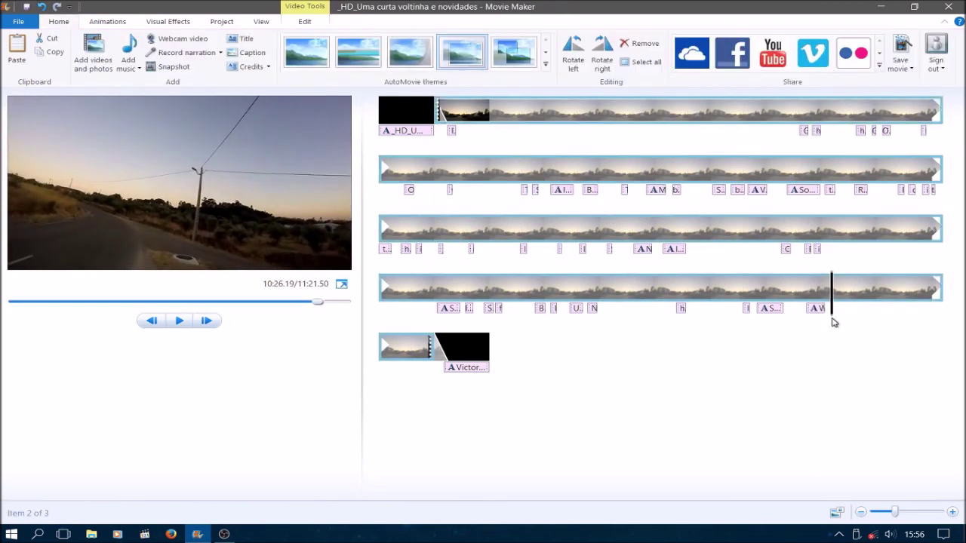
click(179, 321)
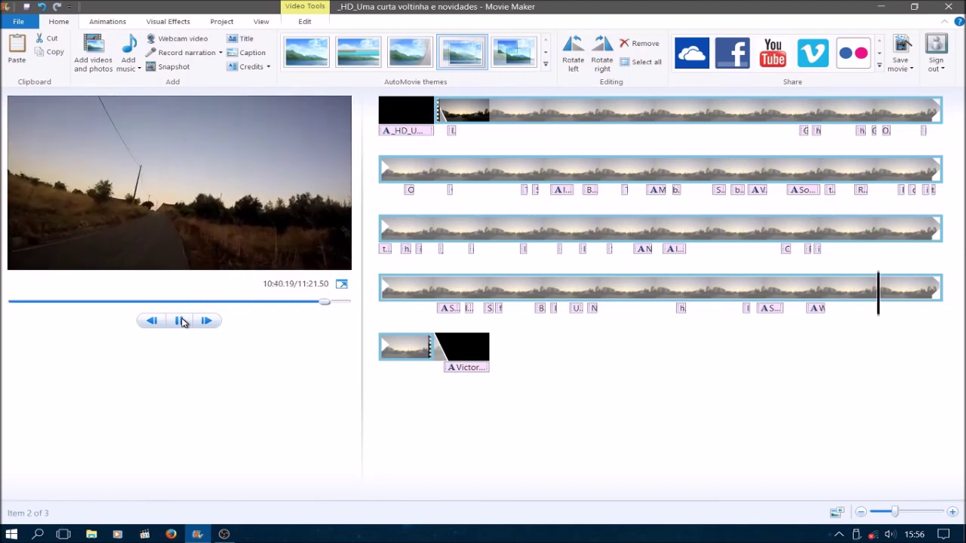
click(181, 321)
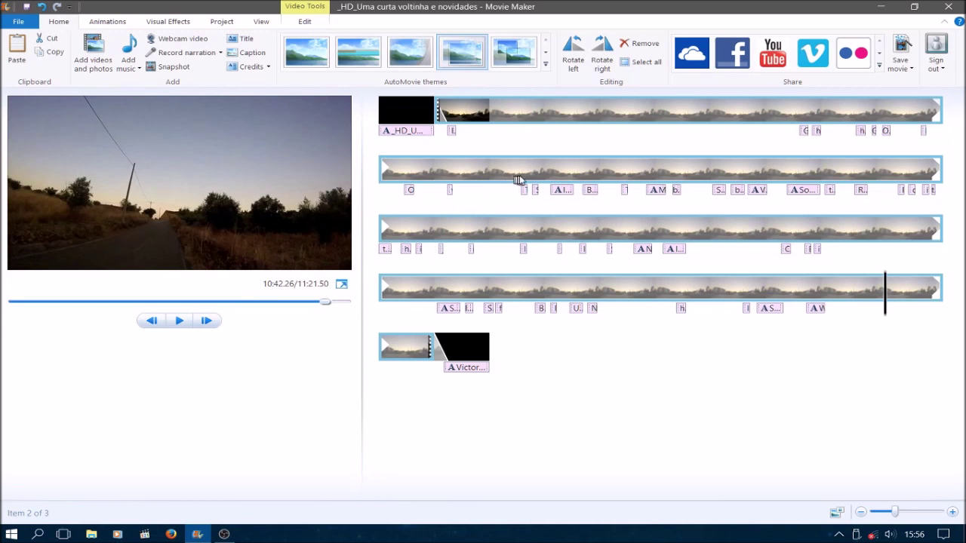
Step: Play the movie from its opening title into the first clip and lower the sound volume
click(392, 122)
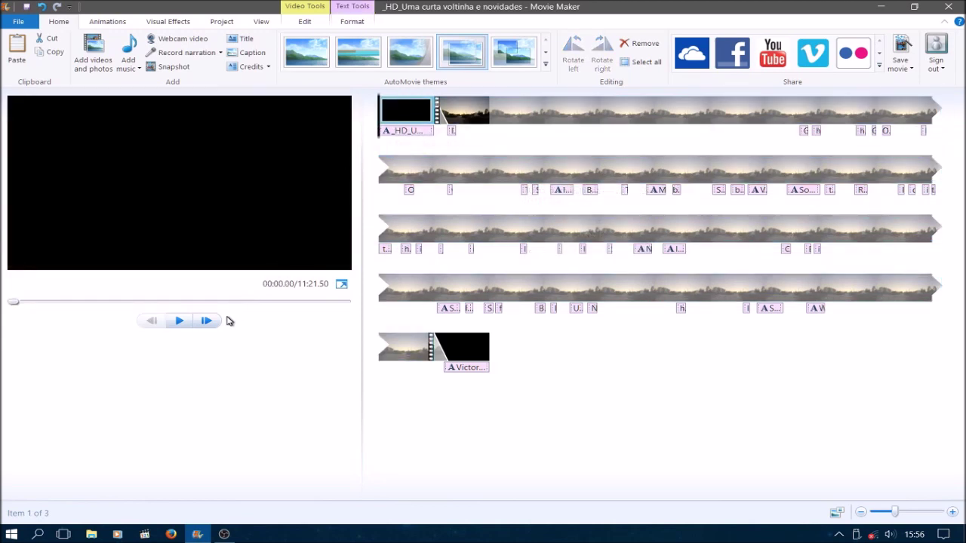
click(182, 322)
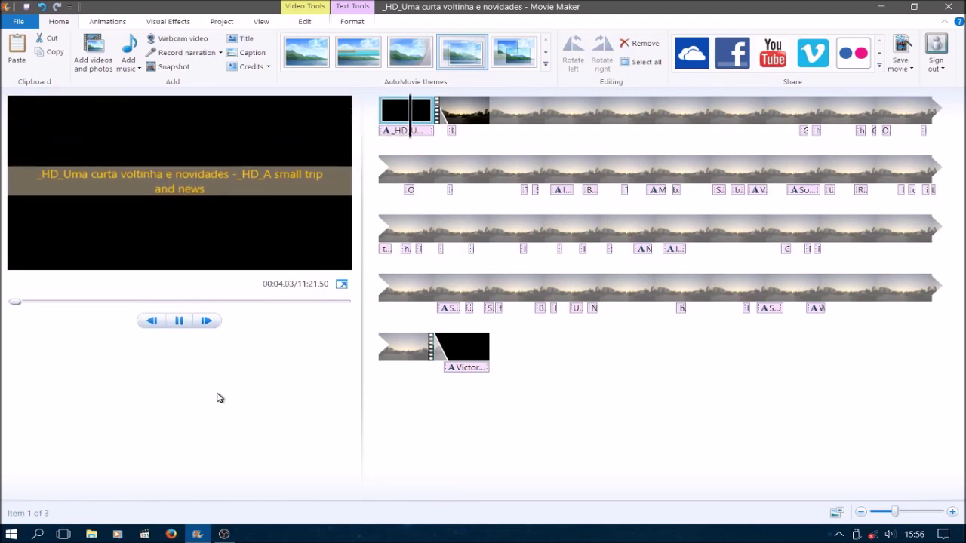
key(XF86AudioLowerVolume)
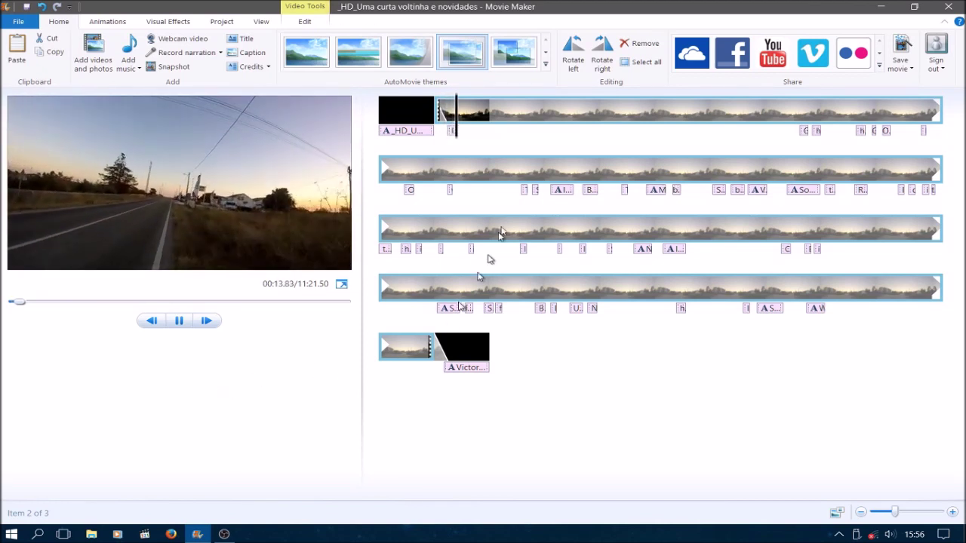
Step: Check the captions against playback in the sections starting at about 1:47 and 3:10
click(807, 125)
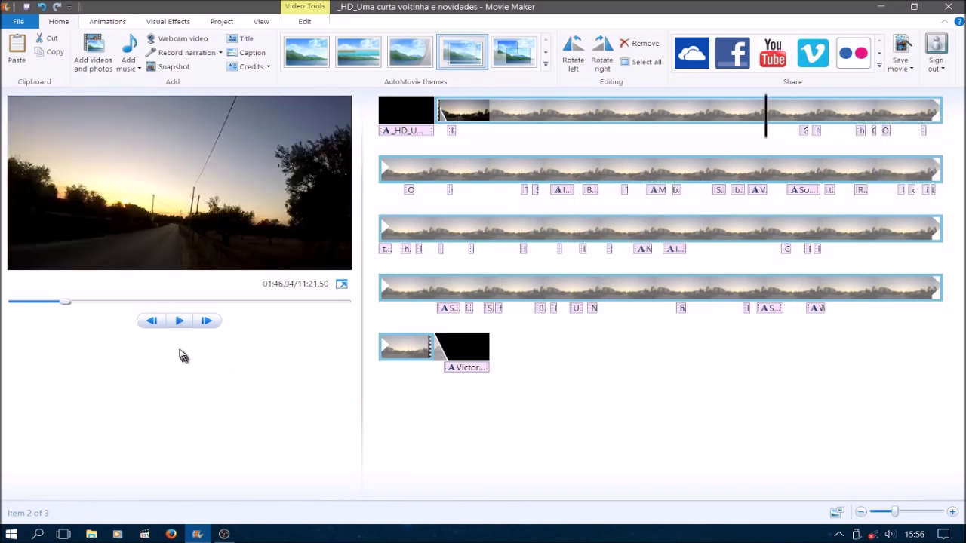
click(179, 321)
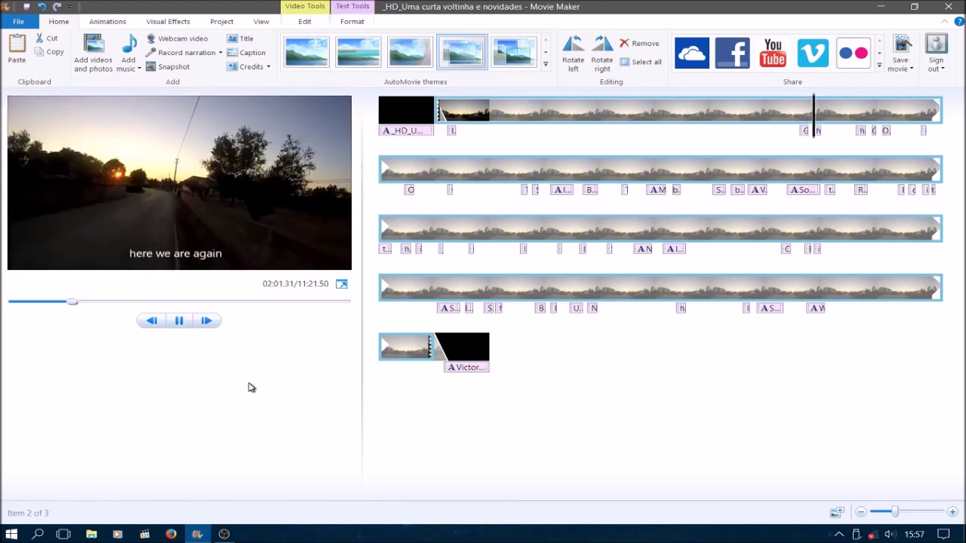
click(527, 180)
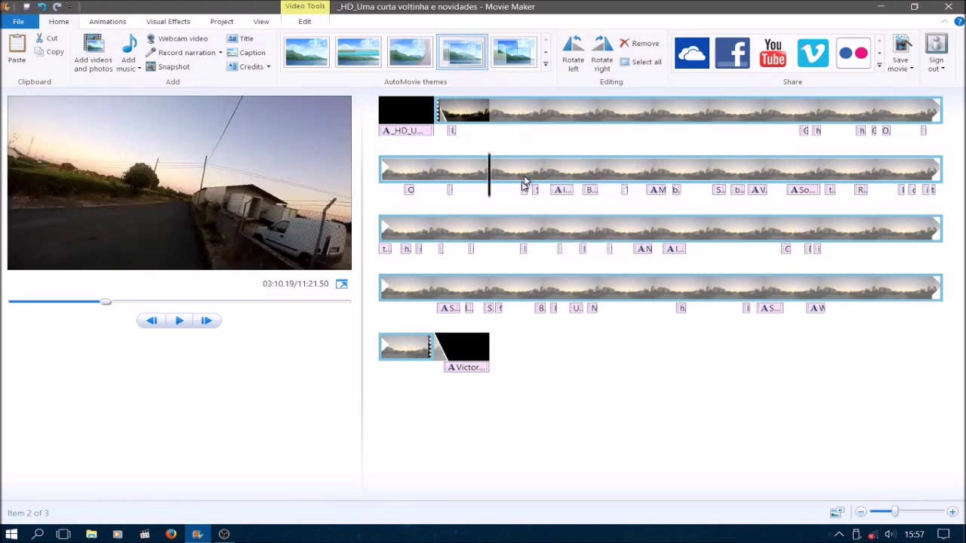
click(185, 326)
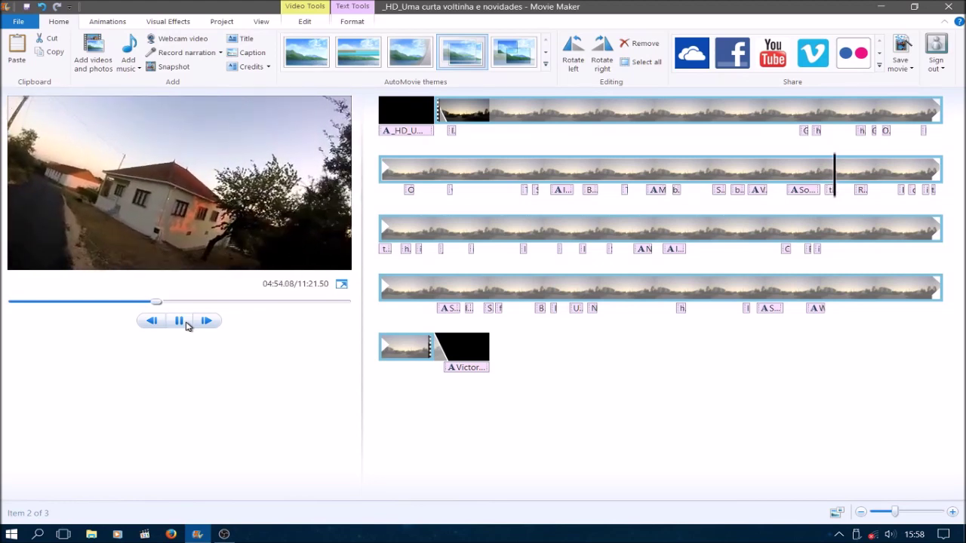
click(187, 325)
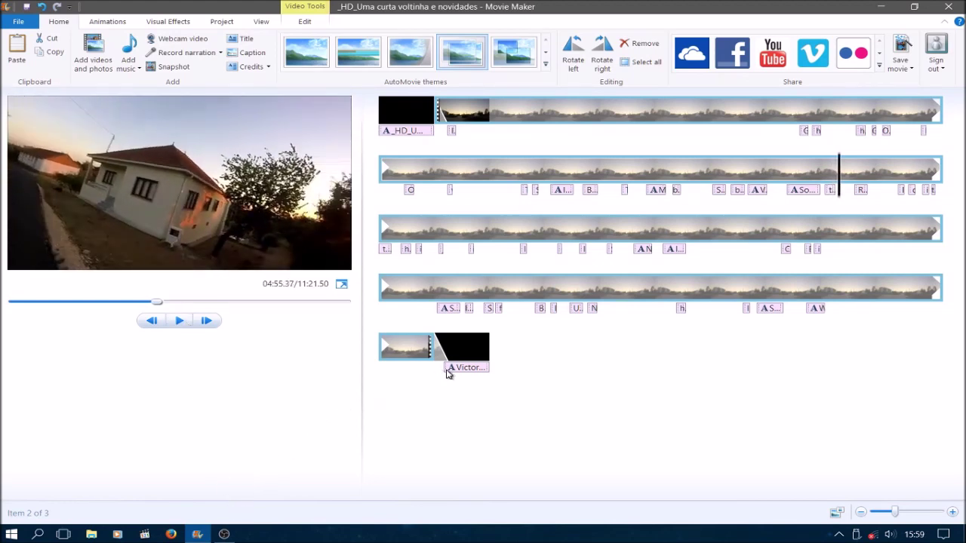
Step: Play the uncaptioned end of the footage, and the transition into the closing credits
click(422, 347)
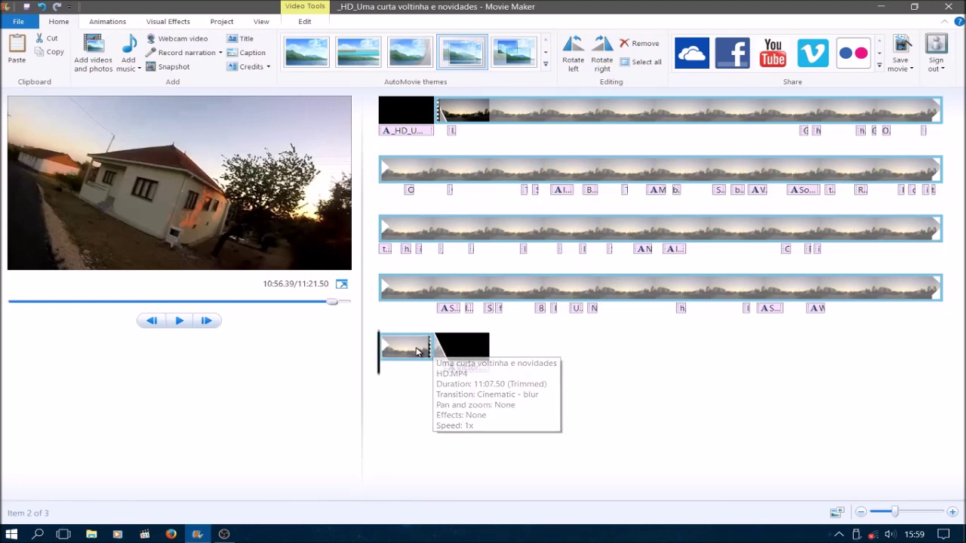
click(179, 321)
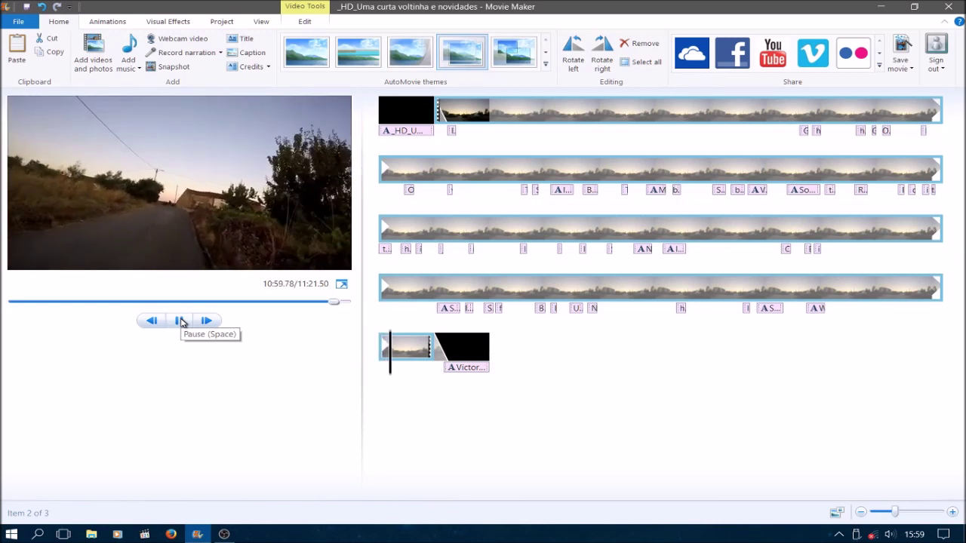
click(181, 323)
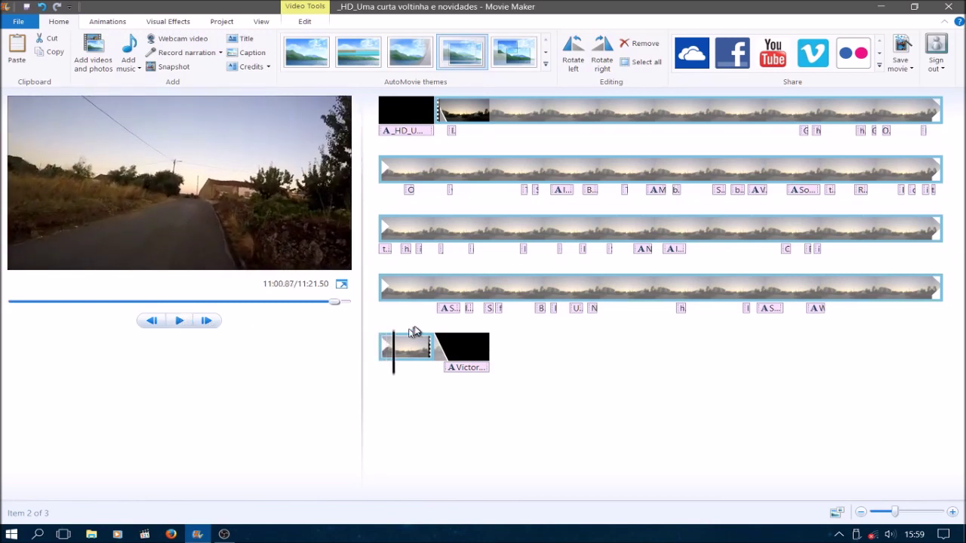
click(433, 344)
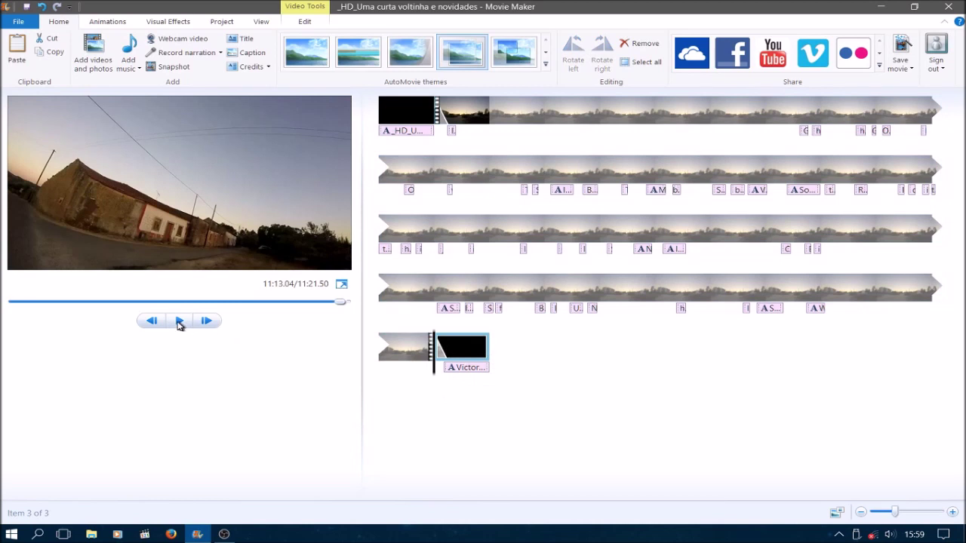
click(179, 321)
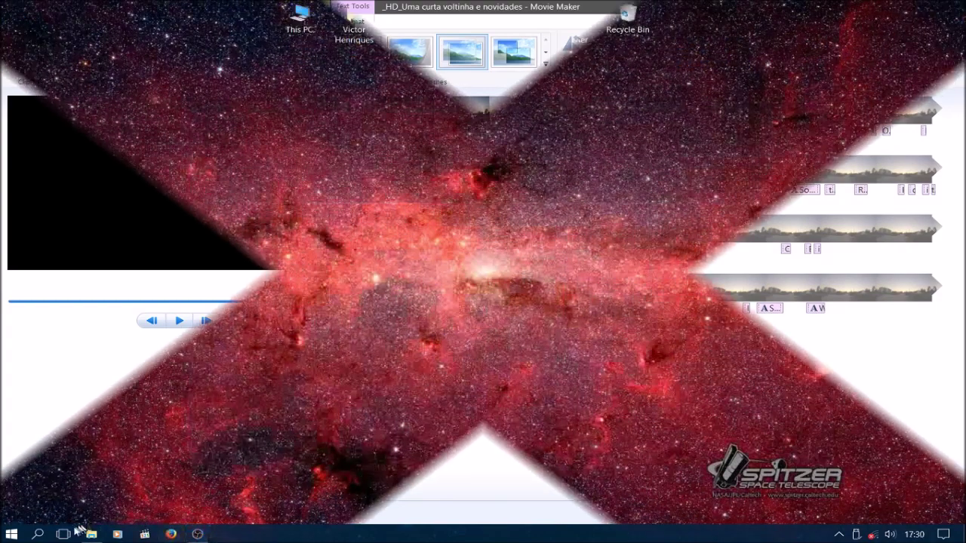
Step: Switch to the _HD_Viagem ao Sul (Teste) project and go back to the beginning of its storyboard
click(63, 535)
click(431, 492)
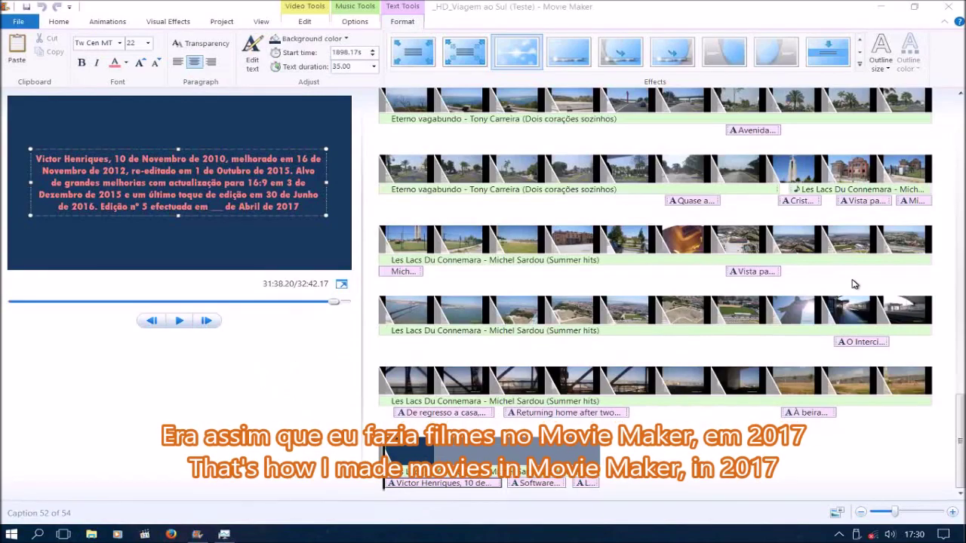
scroll(655, 294, up, 10)
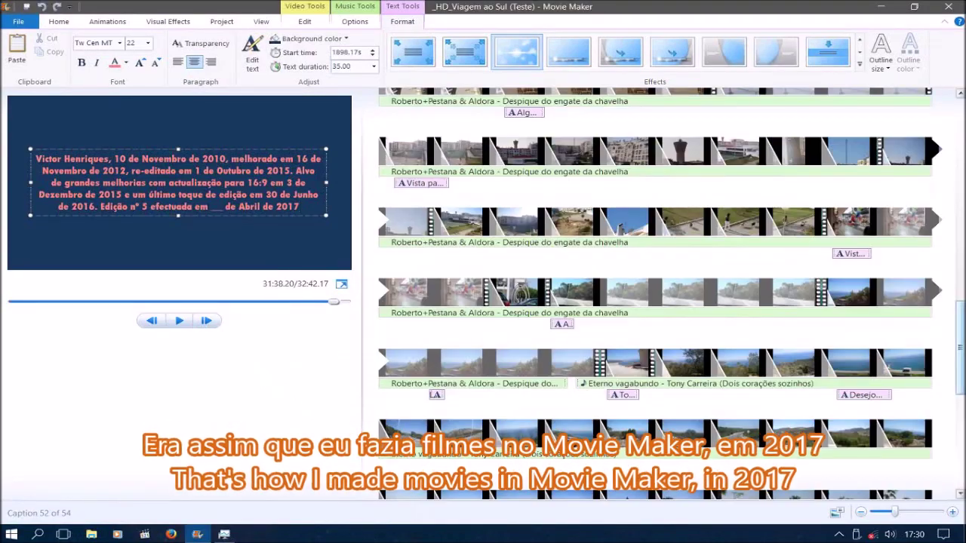
scroll(655, 294, up, 6)
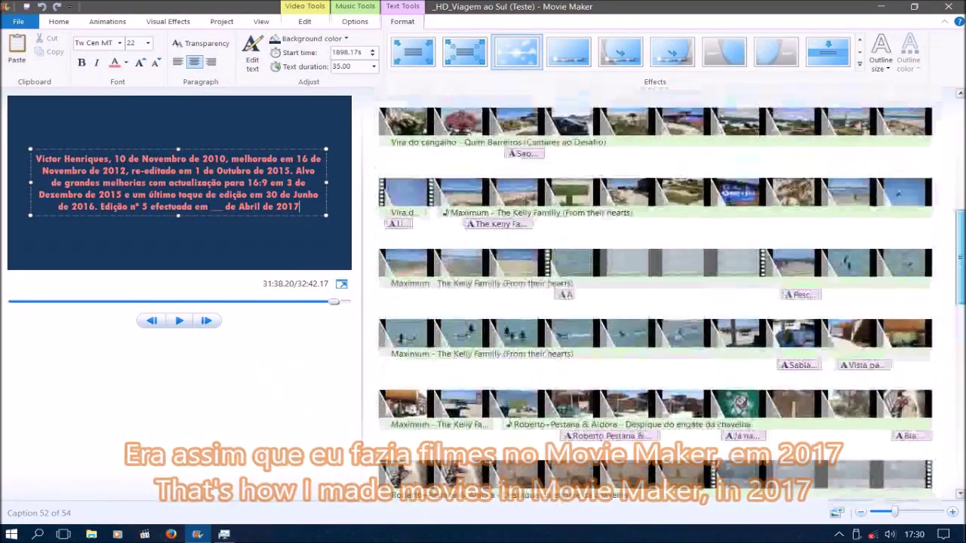
scroll(656, 294, up, 8)
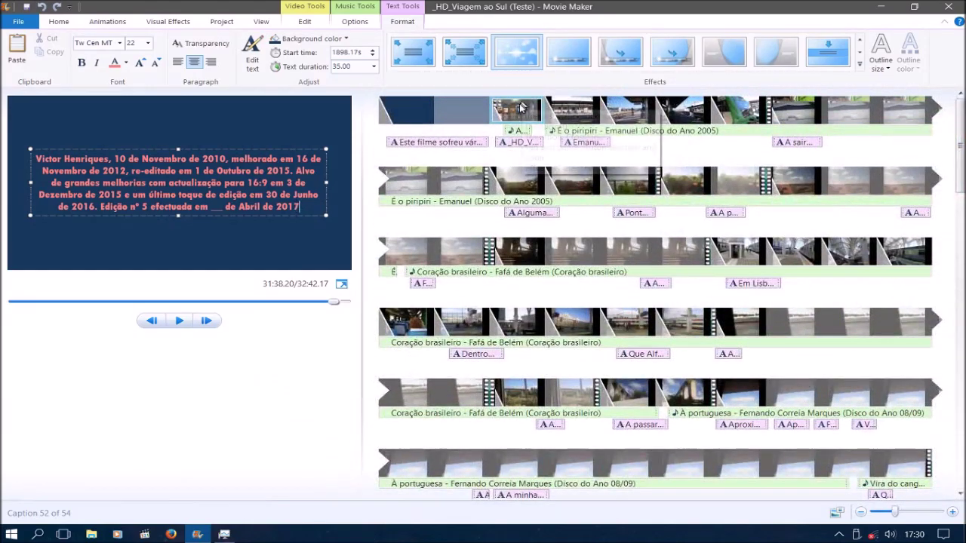
Step: Widen the text box of the _HD_Viagem ao Sul title caption on both sides
click(512, 143)
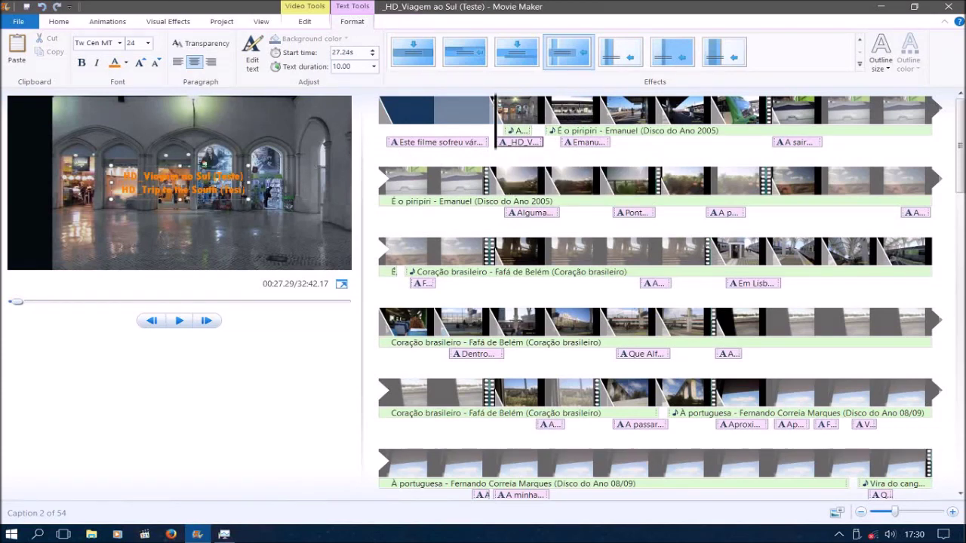
drag(246, 182, 307, 182)
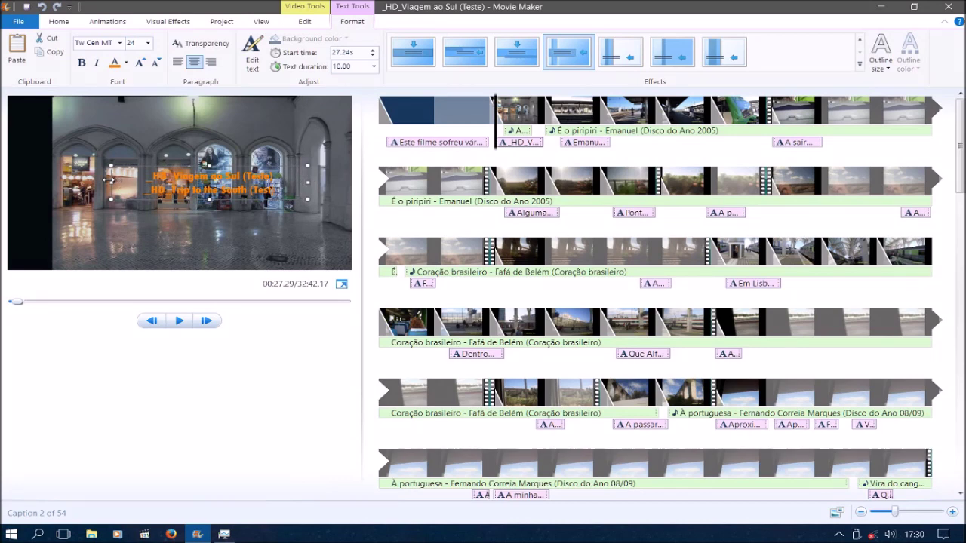
drag(110, 180, 51, 179)
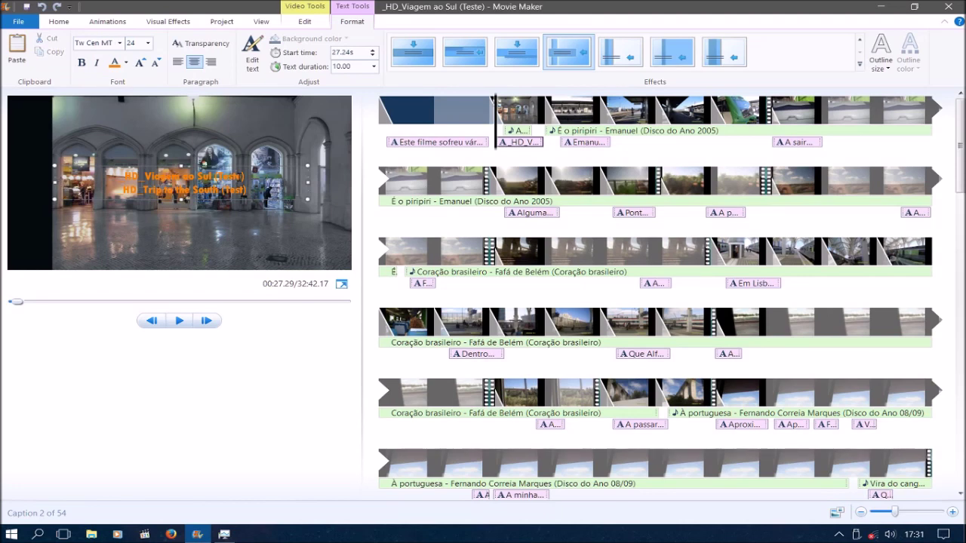
Step: Replace "(Teste)" with "(Nova versão 2)" in the Portuguese line of the title caption
key(BackSpace)
key(BackSpace)
key(BackSpace)
key(BackSpace)
key(BackSpace)
key(BackSpace)
key(BackSpace)
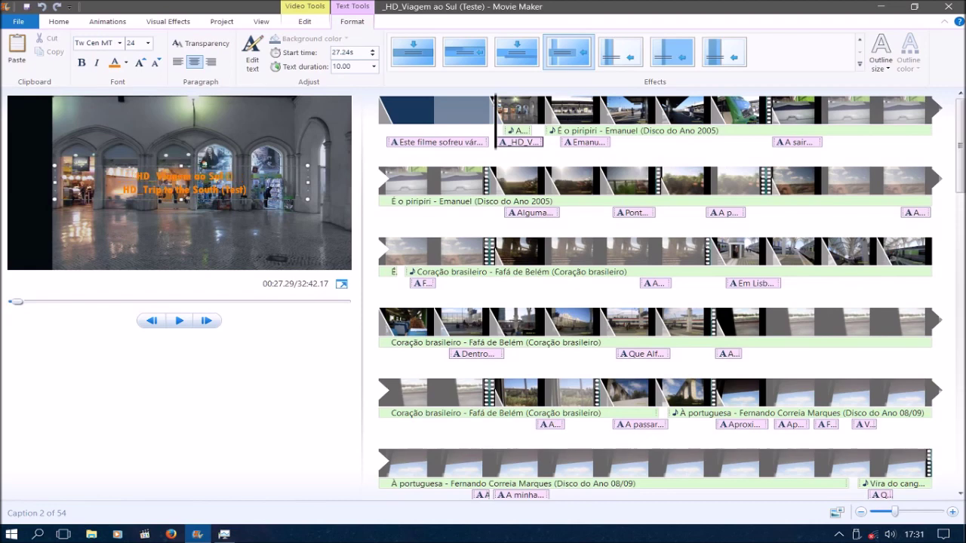
text((Nova v)
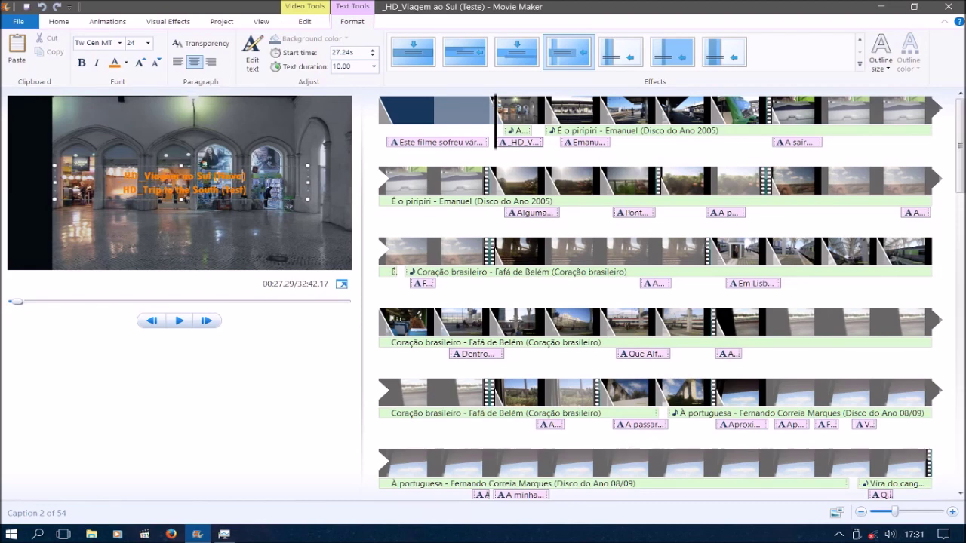
text(es)
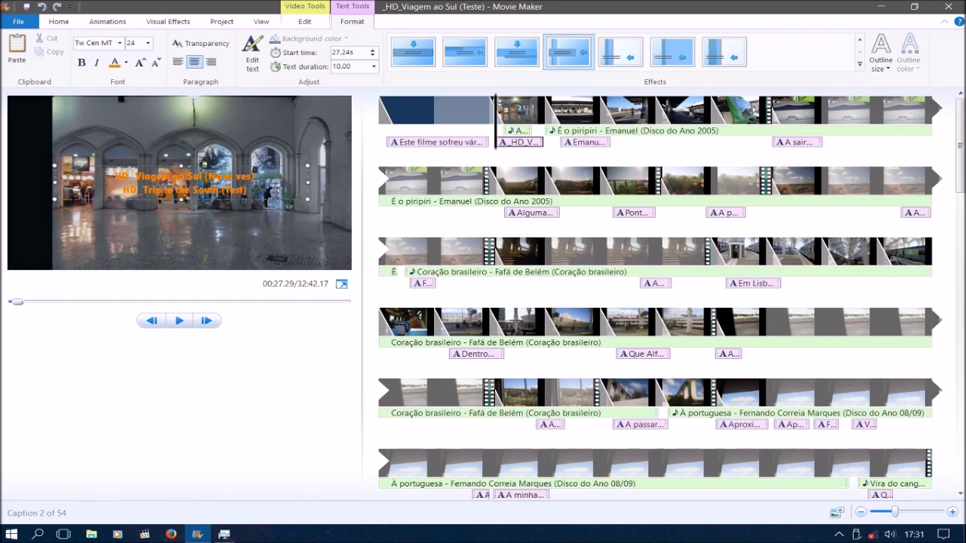
key(BackSpace)
text(rsão 2))
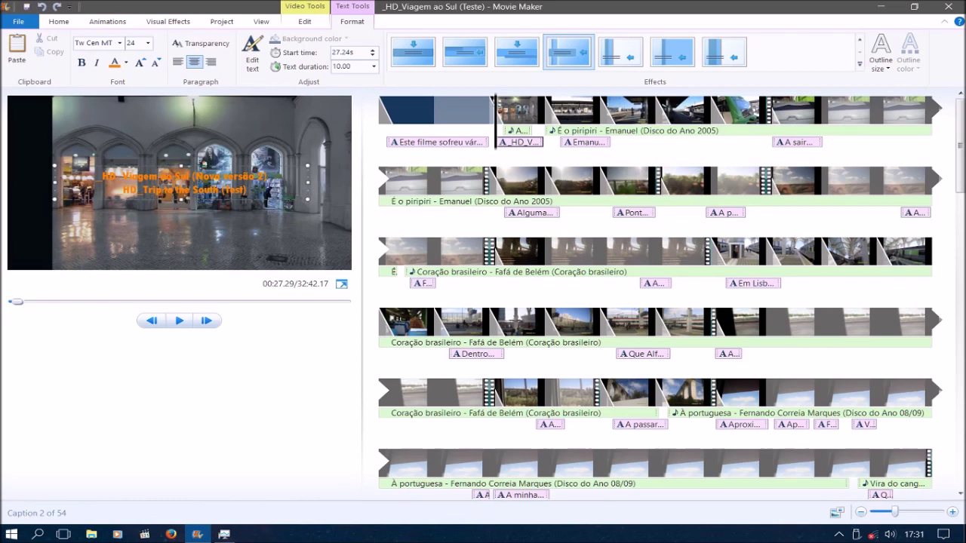
Step: Replace "(Test)" with "(New version 2)" in the English line of the title caption
key(BackSpace)
key(BackSpace)
key(BackSpace)
key(BackSpace)
key(BackSpace)
key(BackSpace)
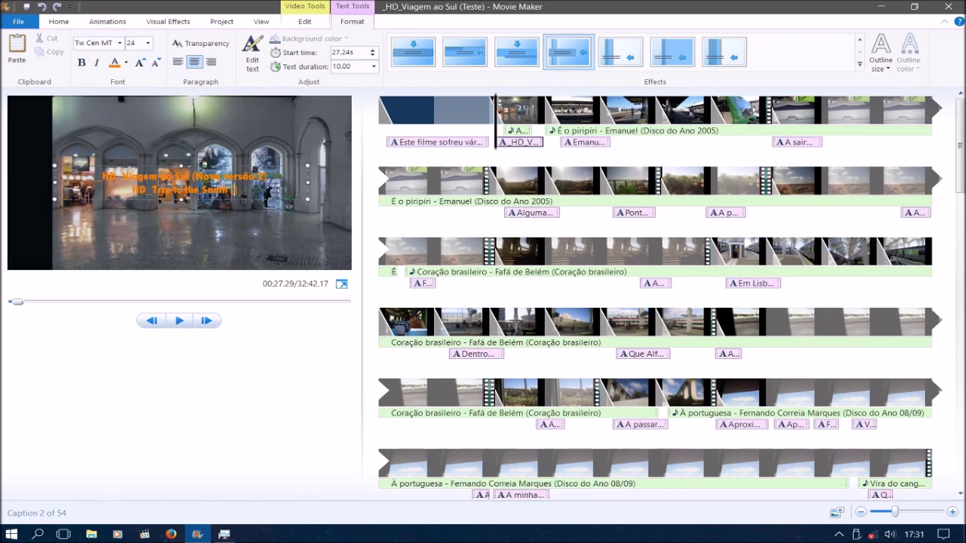
text((New)
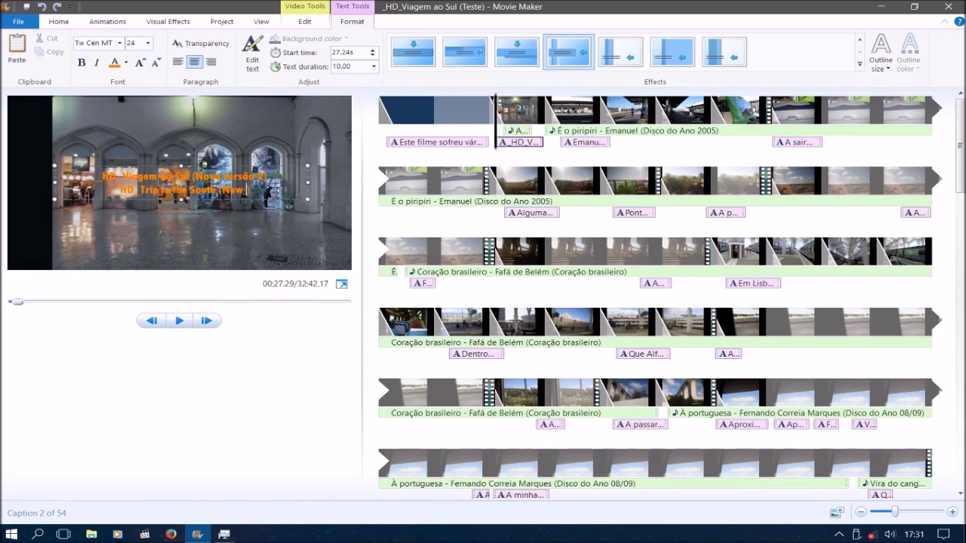
text( versio)
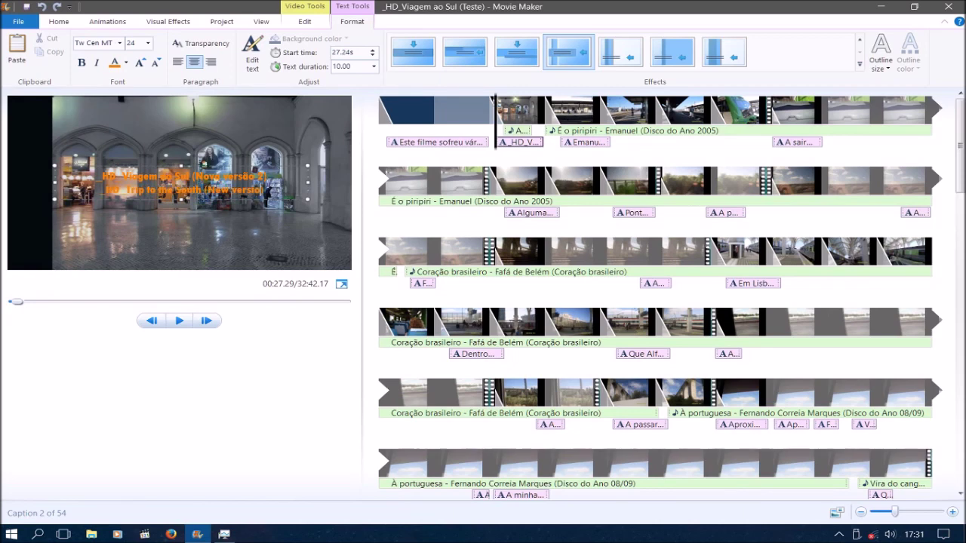
text(n 2)
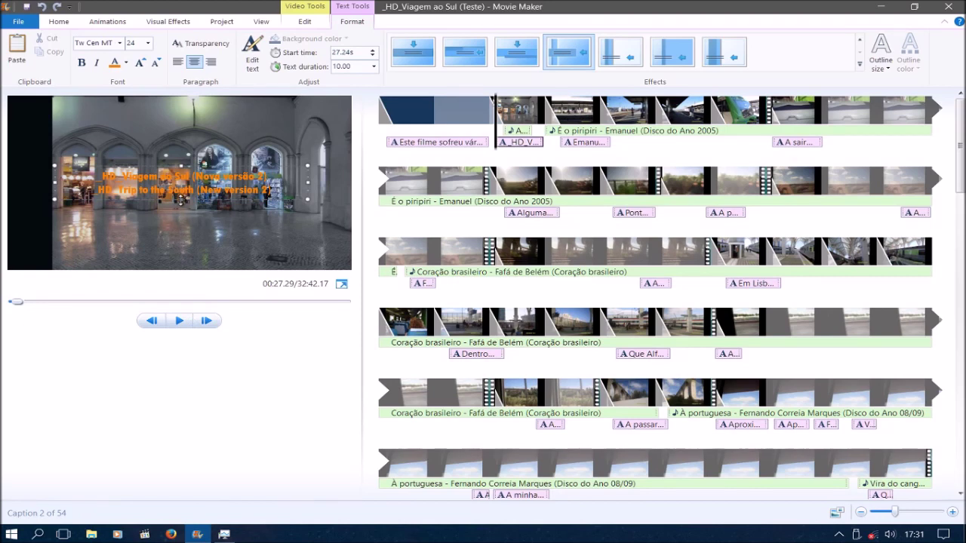
drag(180, 200, 181, 200)
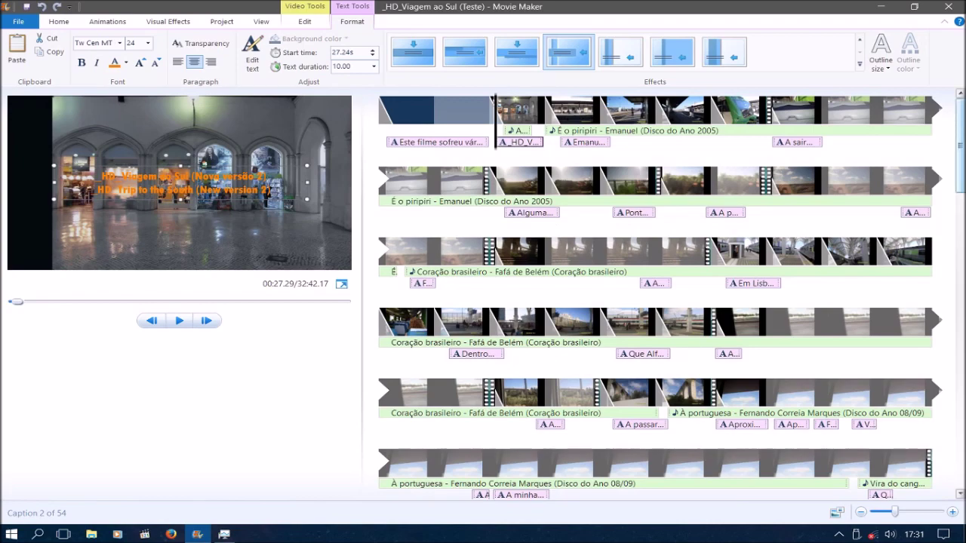
Step: Set the duration of the closing background clip at the end of the storyboard to 70.50 seconds
scroll(656, 294, down, 5)
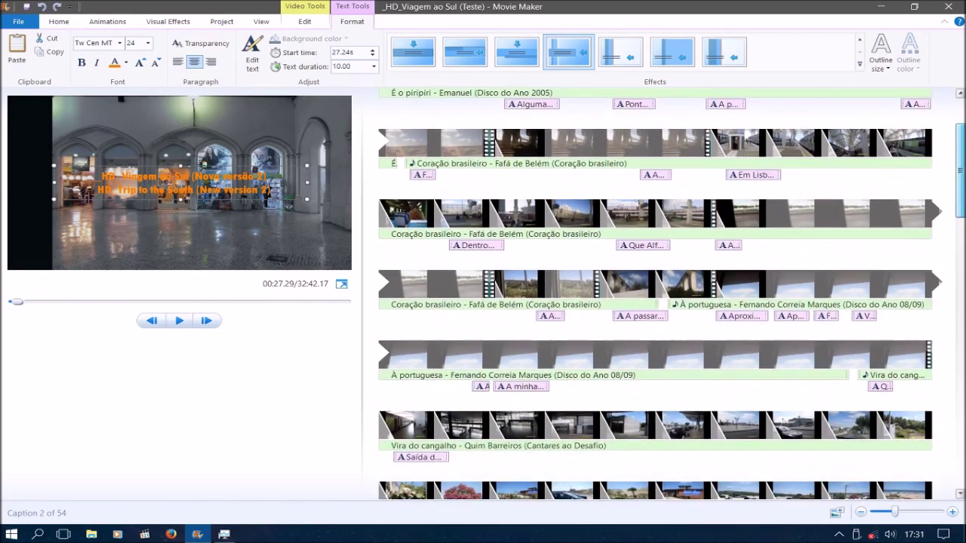
scroll(656, 294, down, 8)
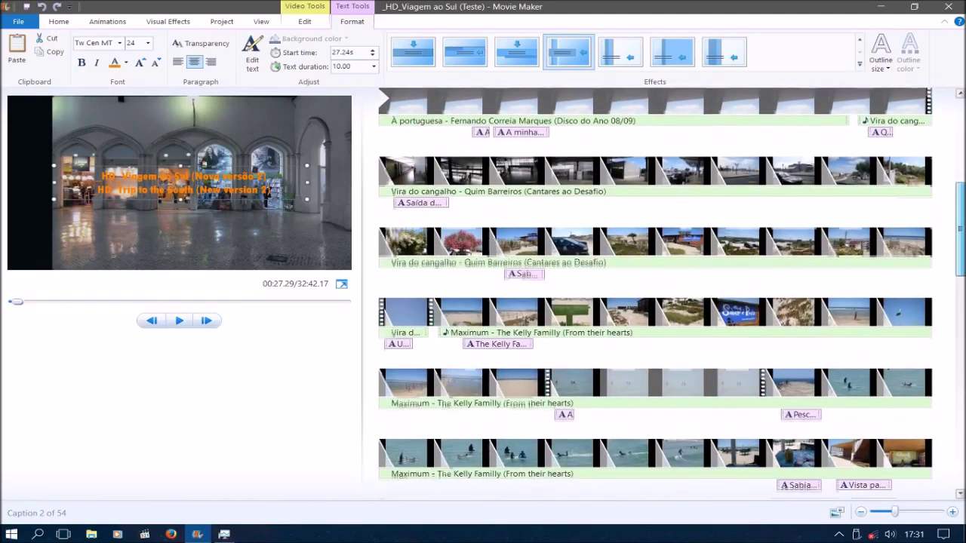
scroll(657, 294, down, 6)
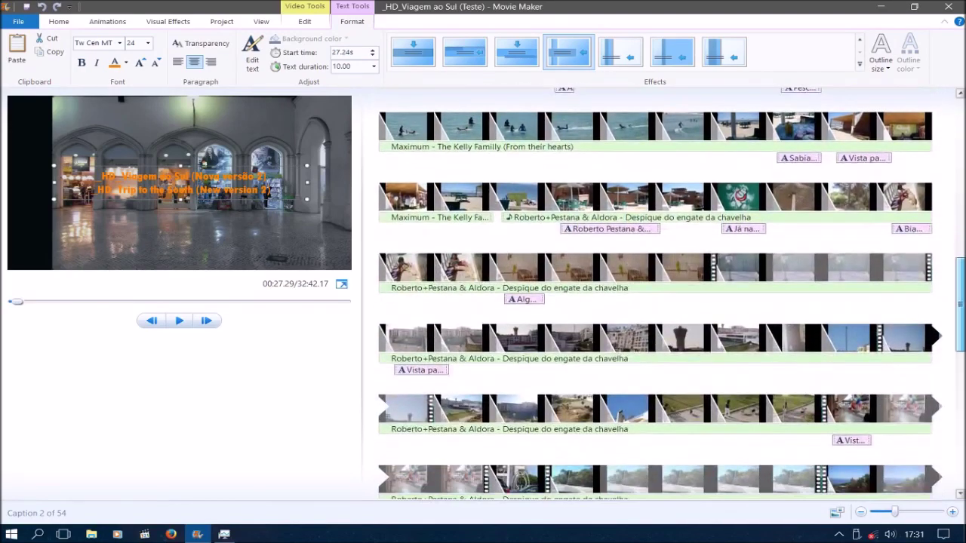
scroll(657, 294, down, 9)
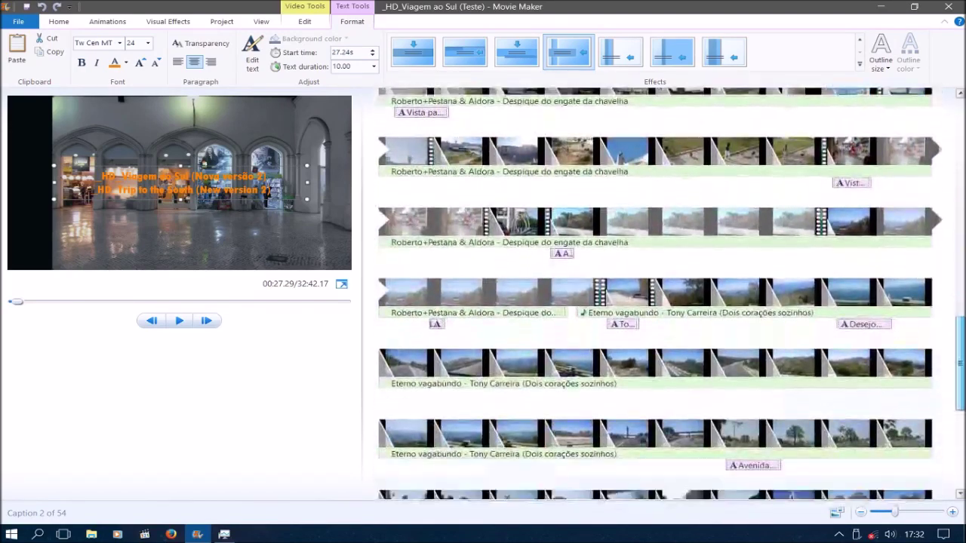
scroll(656, 294, down, 7)
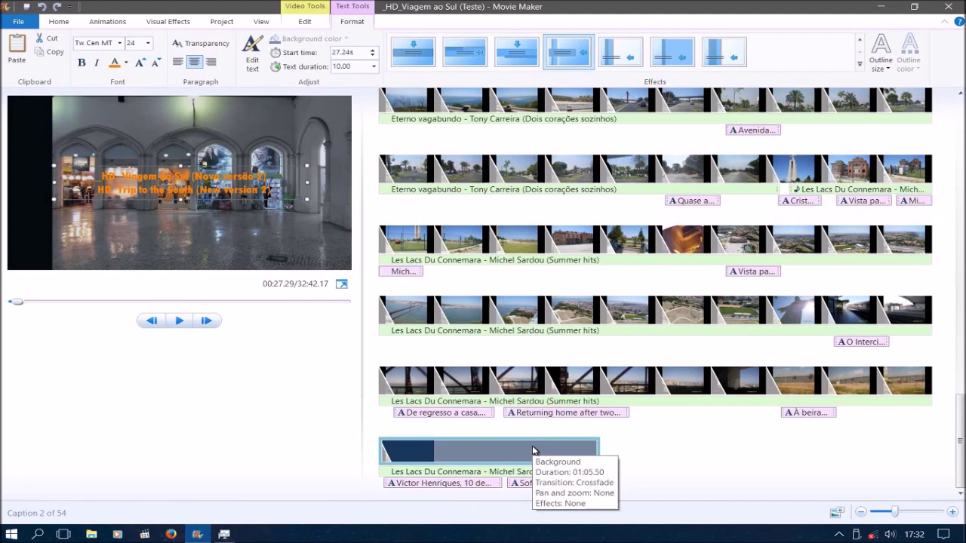
click(489, 450)
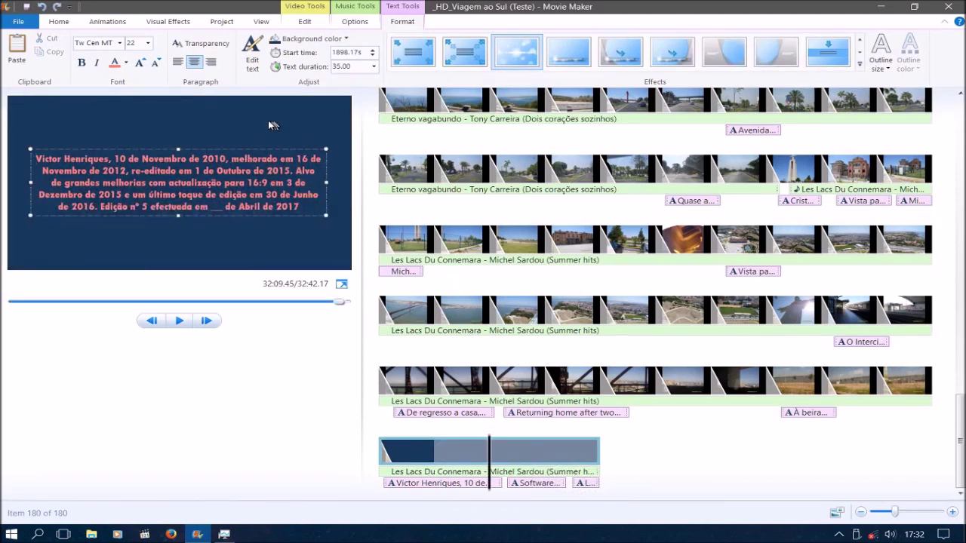
click(305, 23)
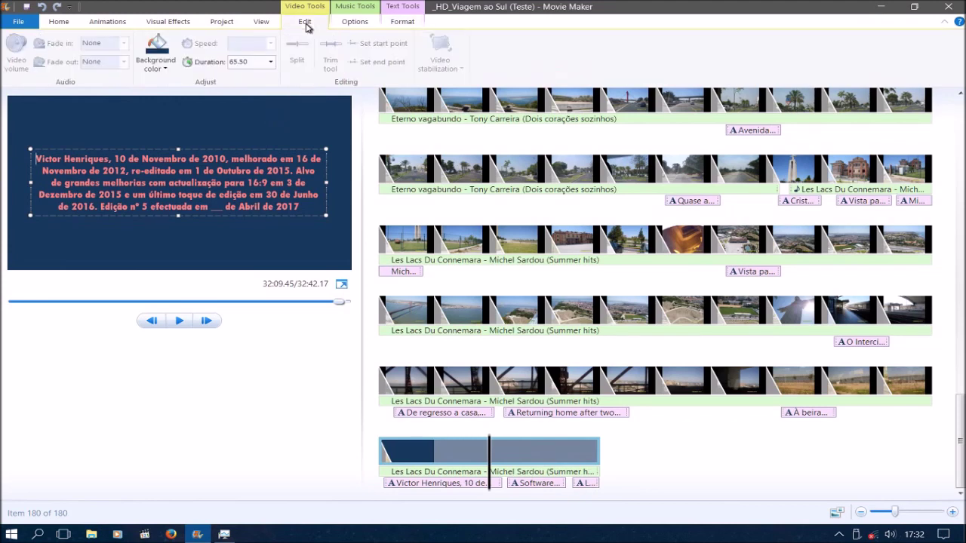
click(259, 63)
key(Delete)
key(Delete)
key(Delete)
key(Return)
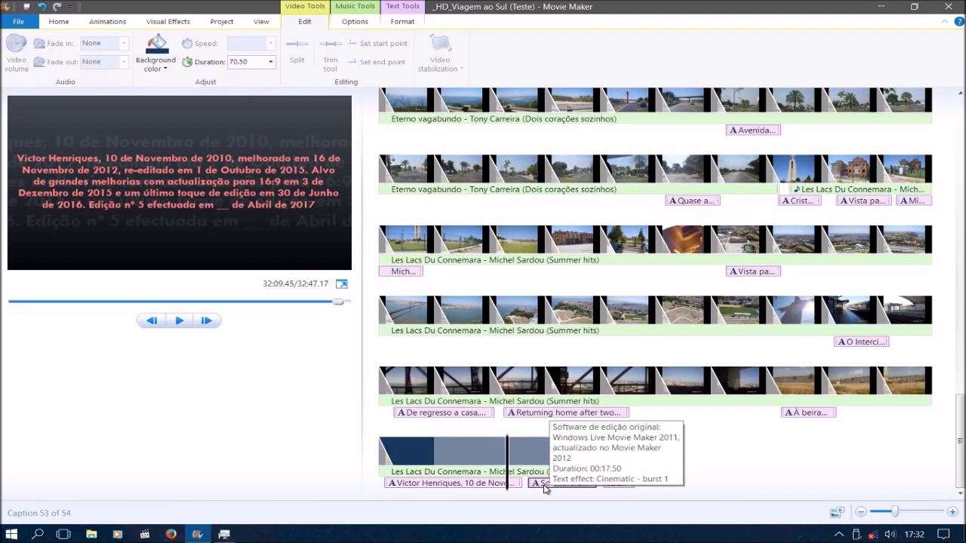
Step: Set the text duration of the first closing credits caption, with the edition dates, to 40.00 seconds
click(544, 489)
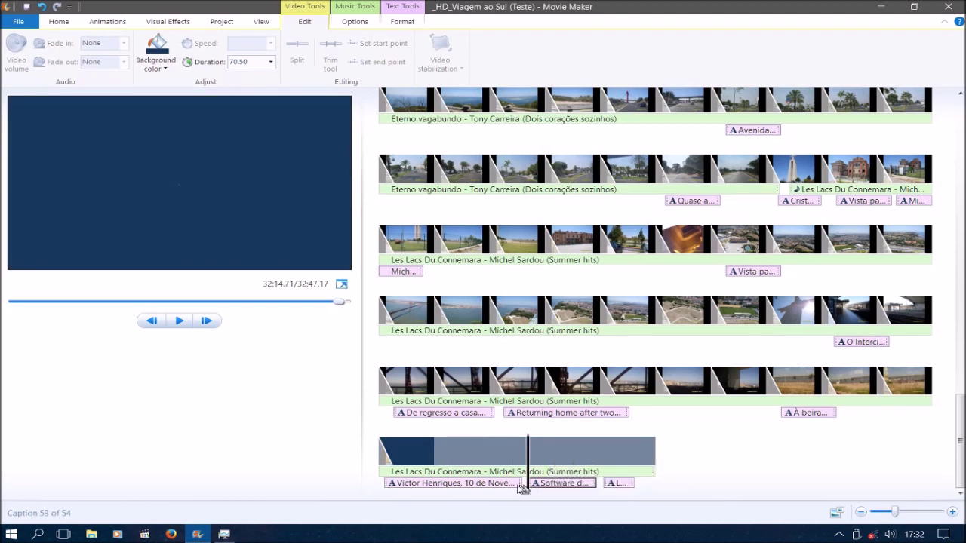
click(487, 486)
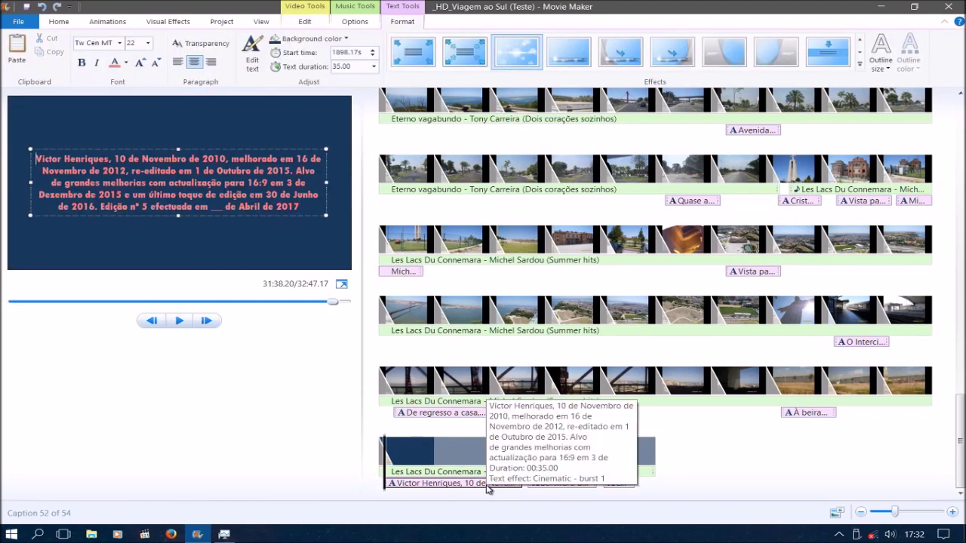
click(363, 66)
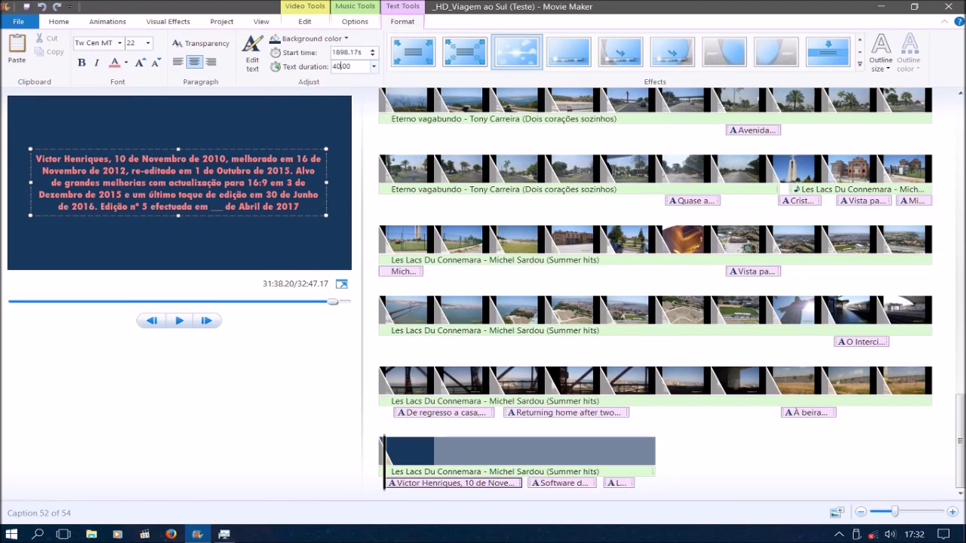
text(40,00)
key(Return)
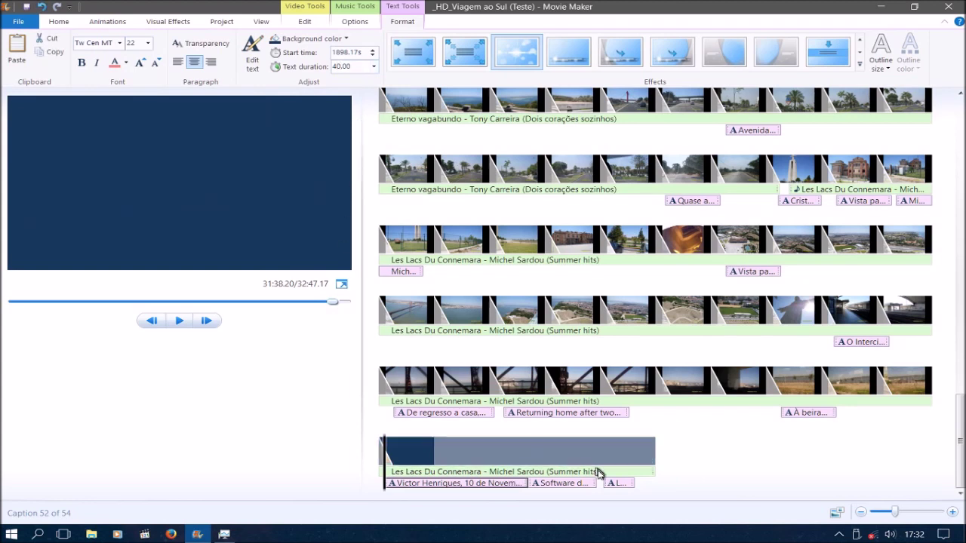
Step: Move the last two captions, editing software and photo location, together along the closing background so the first starts at about 32:19.45
click(572, 483)
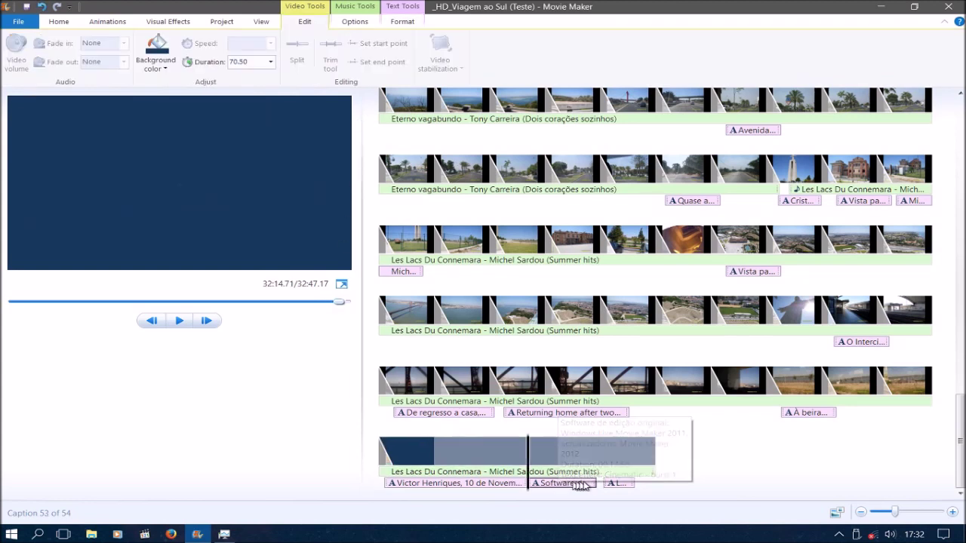
ctrl+click(620, 483)
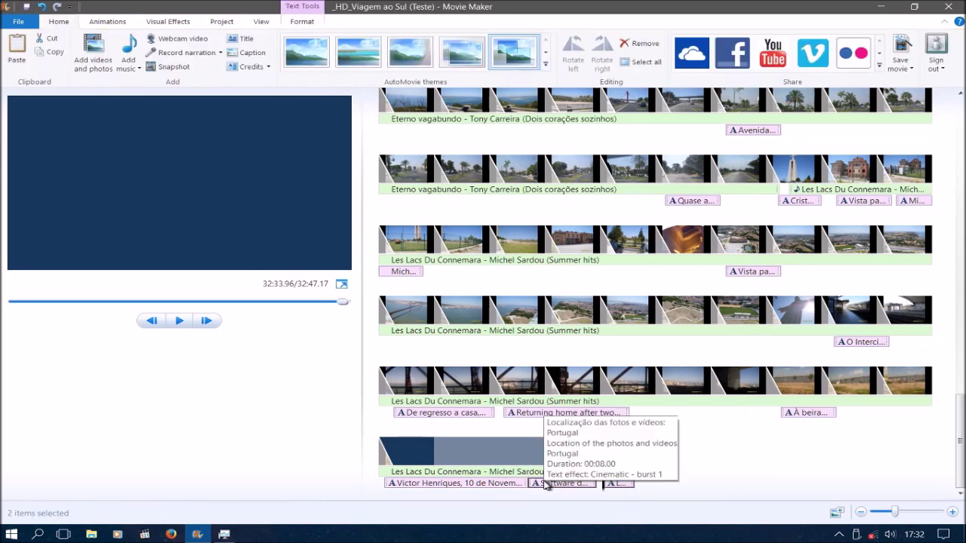
mouse_move(551, 483)
mouse_down()
mouse_move(568, 487)
mouse_move(549, 487)
mouse_up()
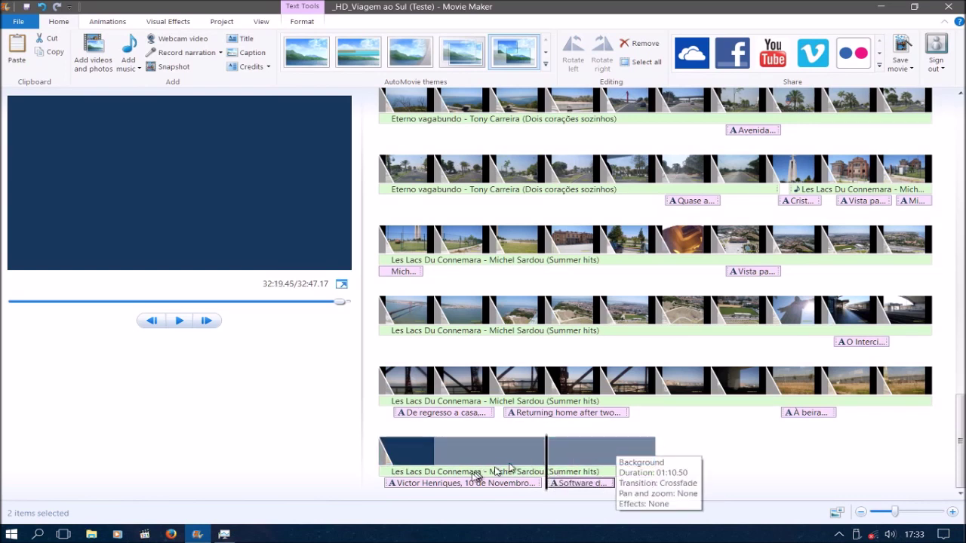
click(392, 484)
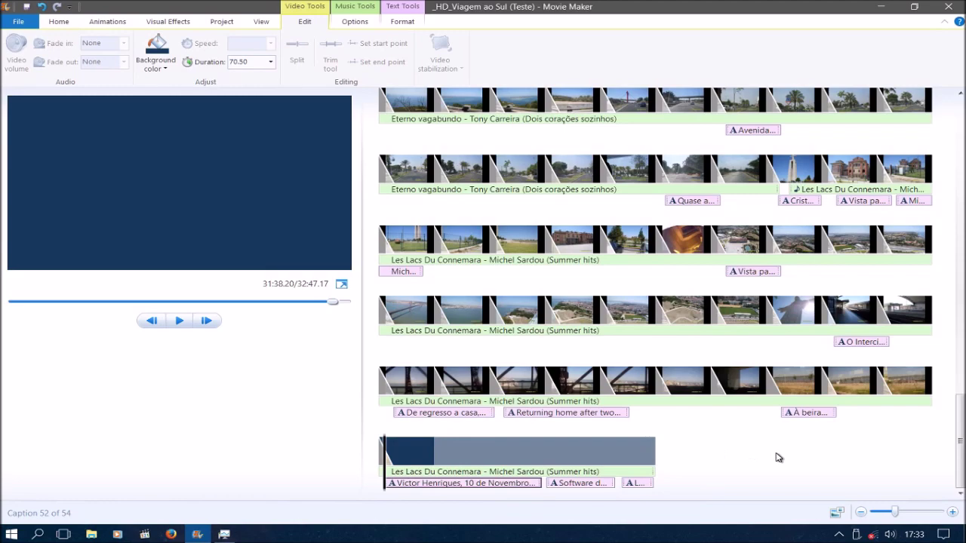
Step: Lower the speaker volume to 25 and preview the opening from the _HD_Viagem ao Sul title caption, pausing on the station platform photo
scroll(960, 442, up, 4)
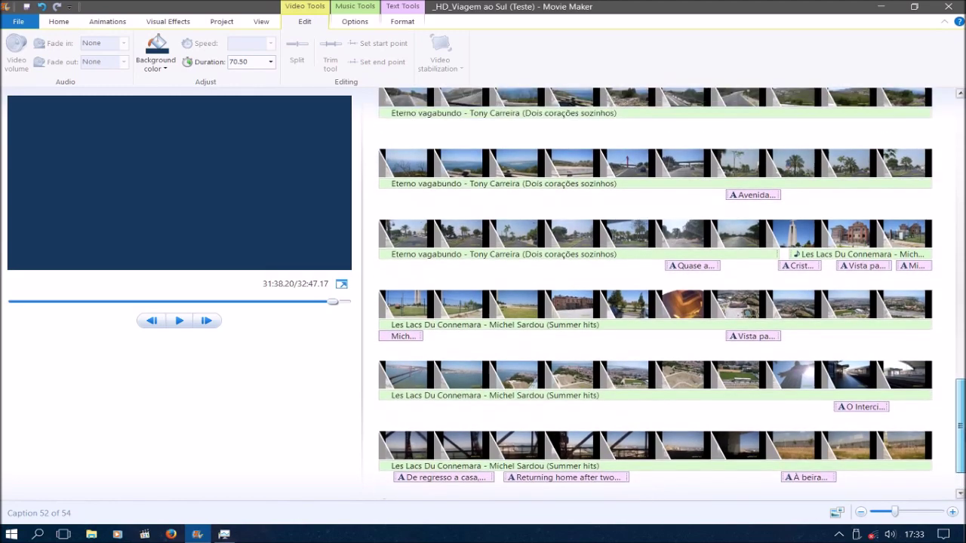
scroll(660, 294, up, 8)
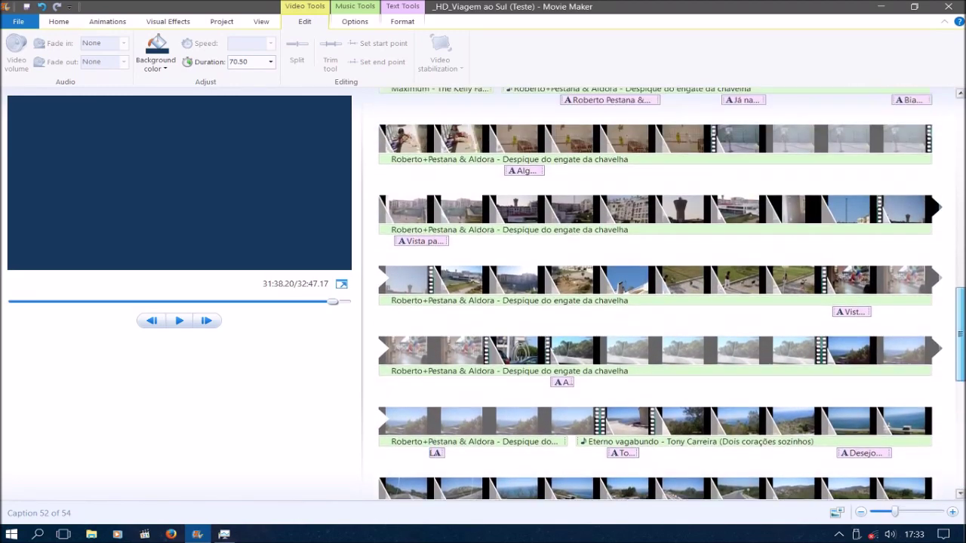
scroll(661, 293, up, 10)
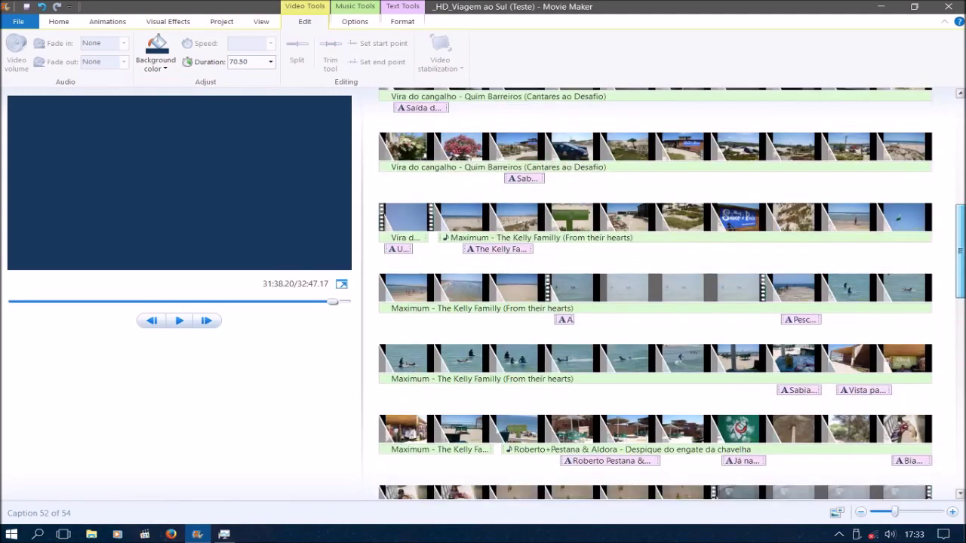
scroll(661, 294, up, 5)
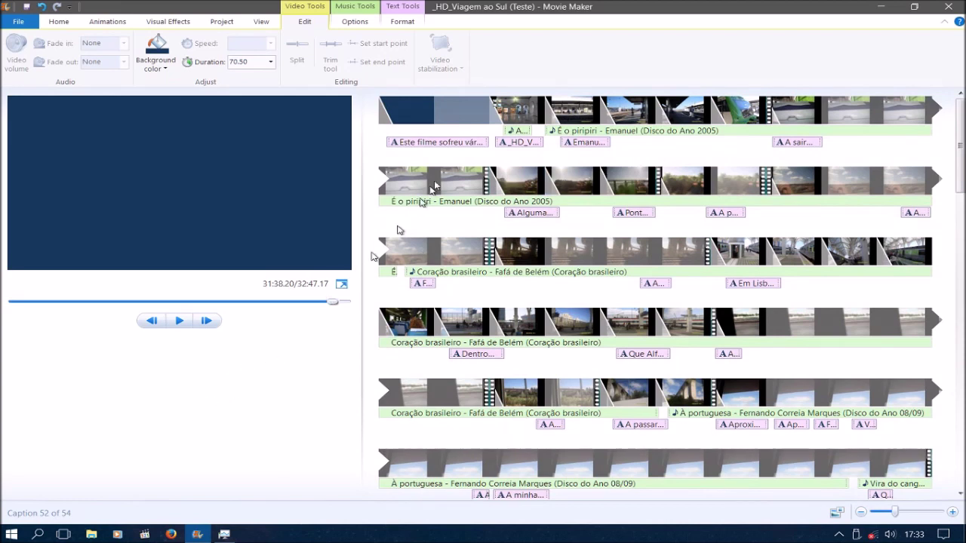
click(498, 144)
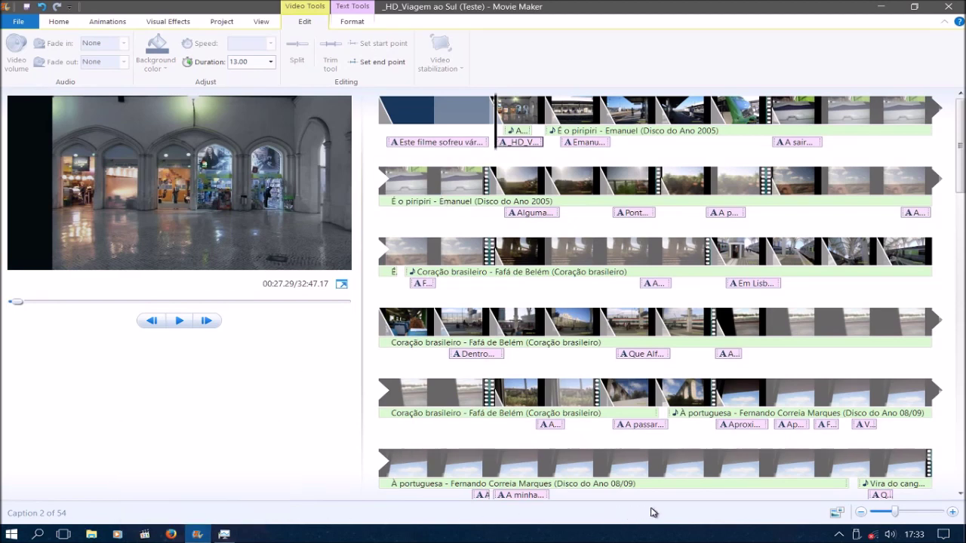
click(893, 535)
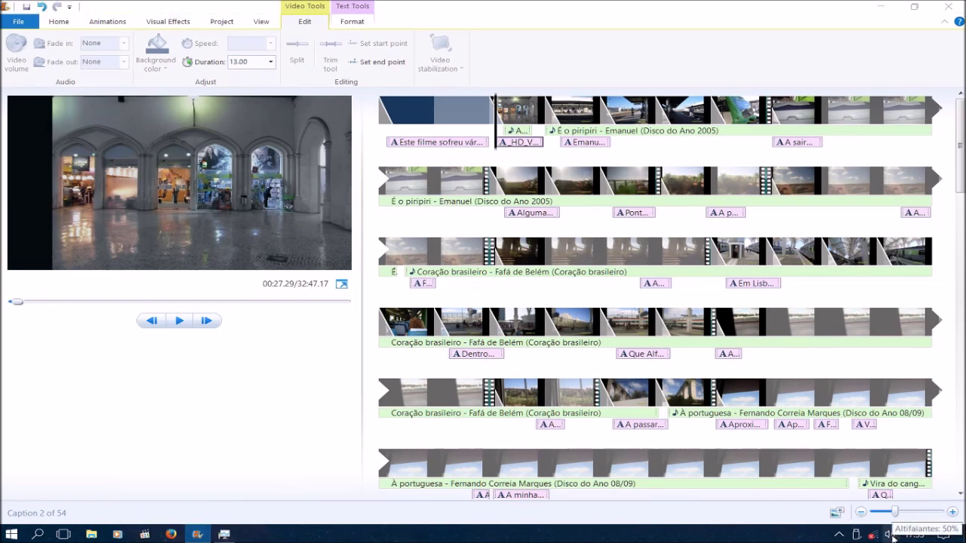
drag(836, 507, 798, 513)
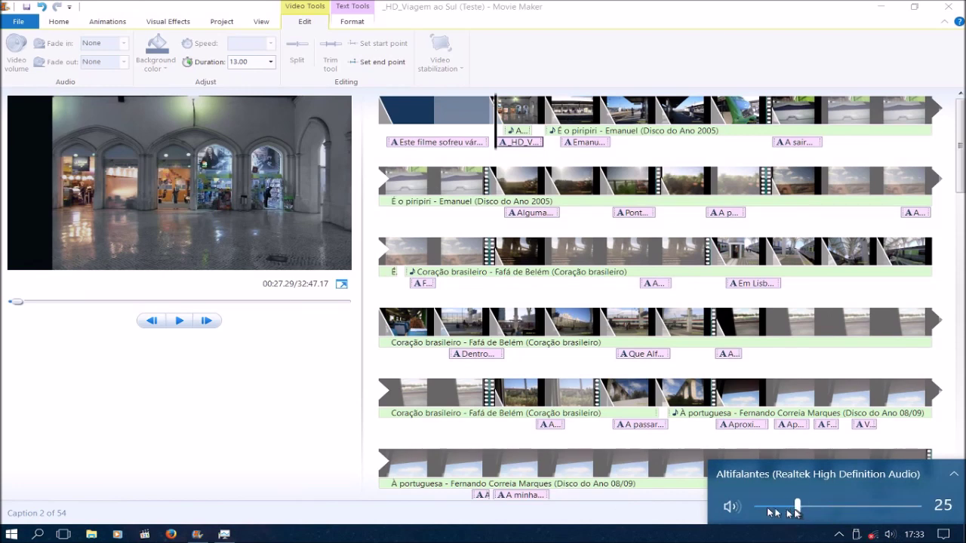
click(179, 322)
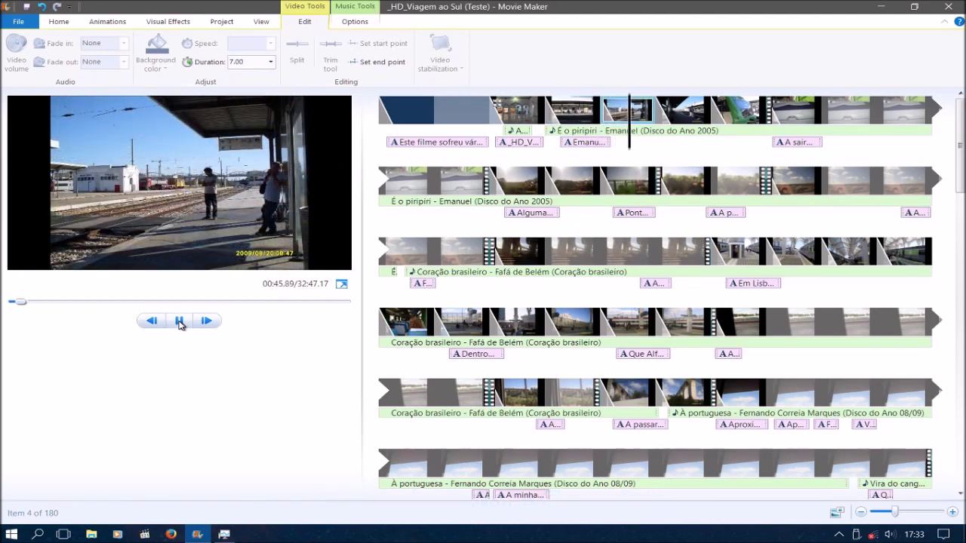
click(179, 321)
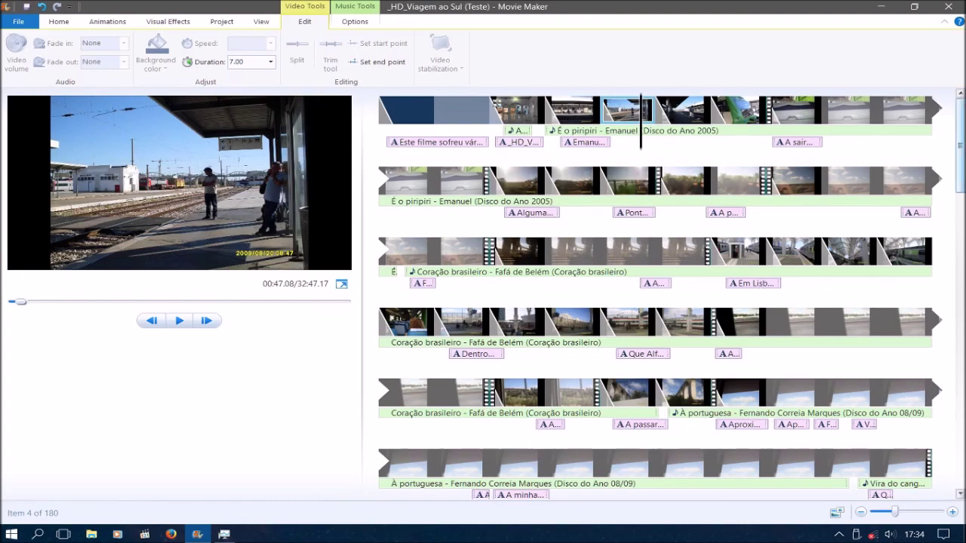
Step: Preview the closing background clip from its start to check the first credits caption
scroll(661, 295, down, 5)
scroll(656, 294, down, 6)
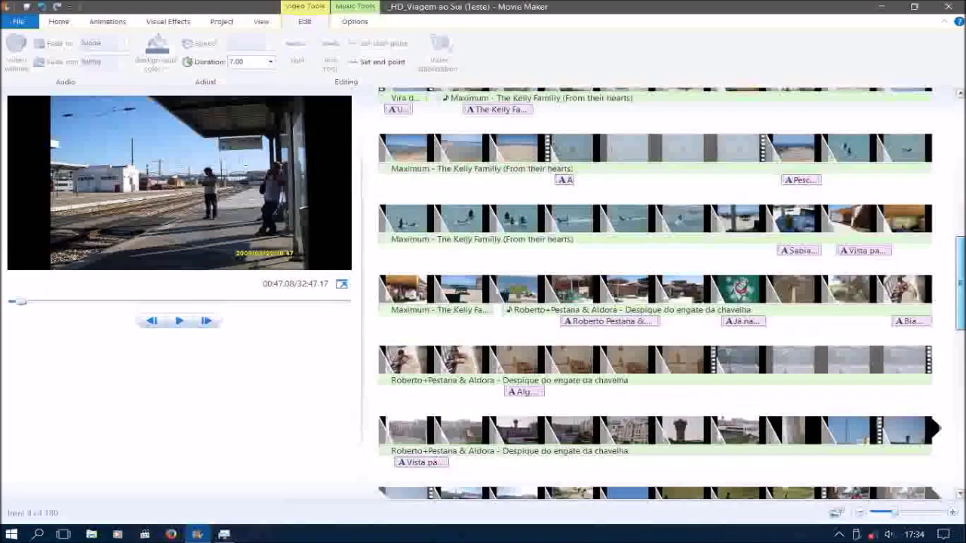
scroll(661, 295, down, 7)
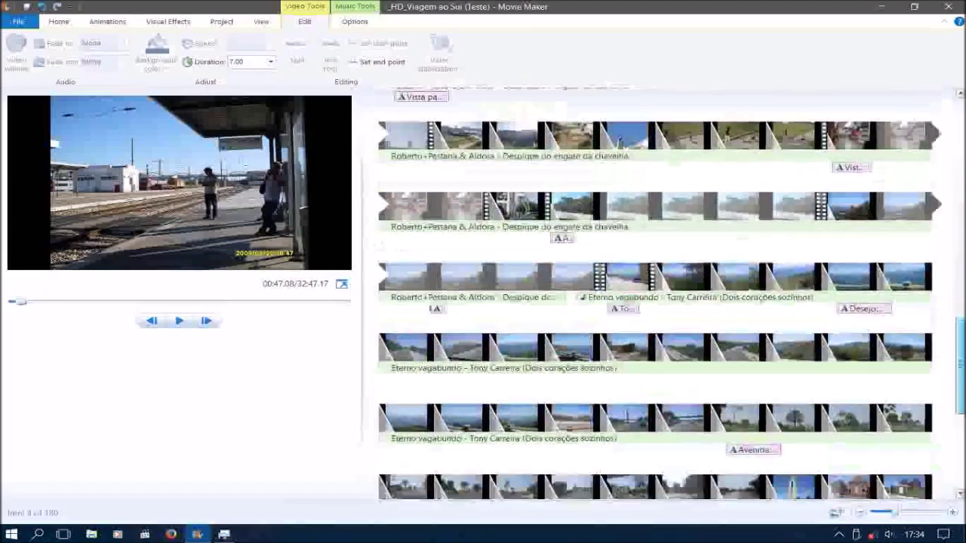
scroll(661, 294, down, 6)
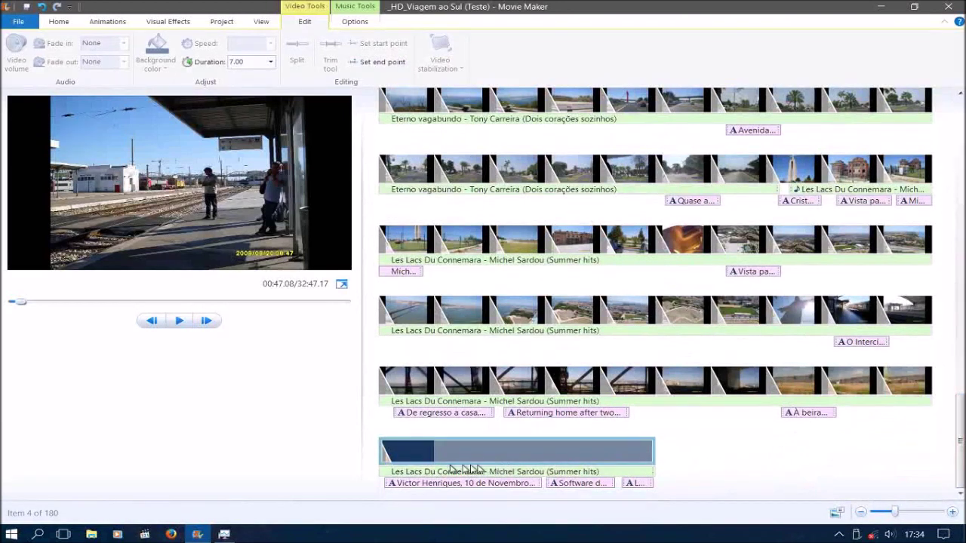
click(389, 466)
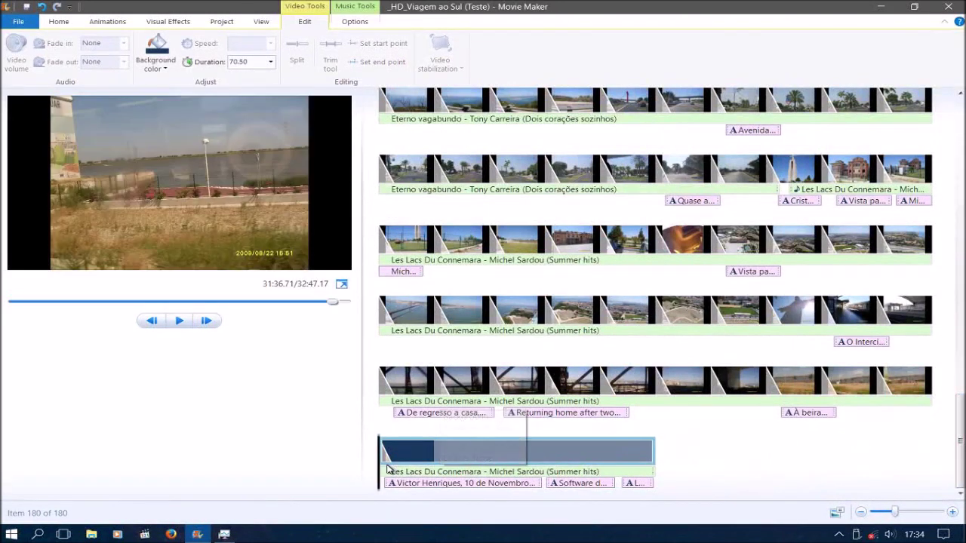
click(180, 323)
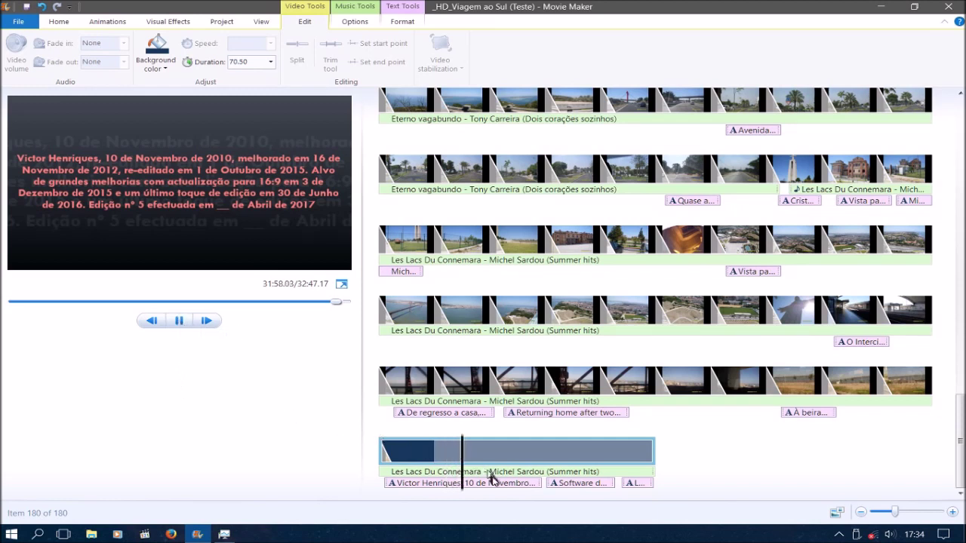
Step: Preview the "Software de edição original" caption, pause it, and go back to the beginning of the storyboard
click(556, 487)
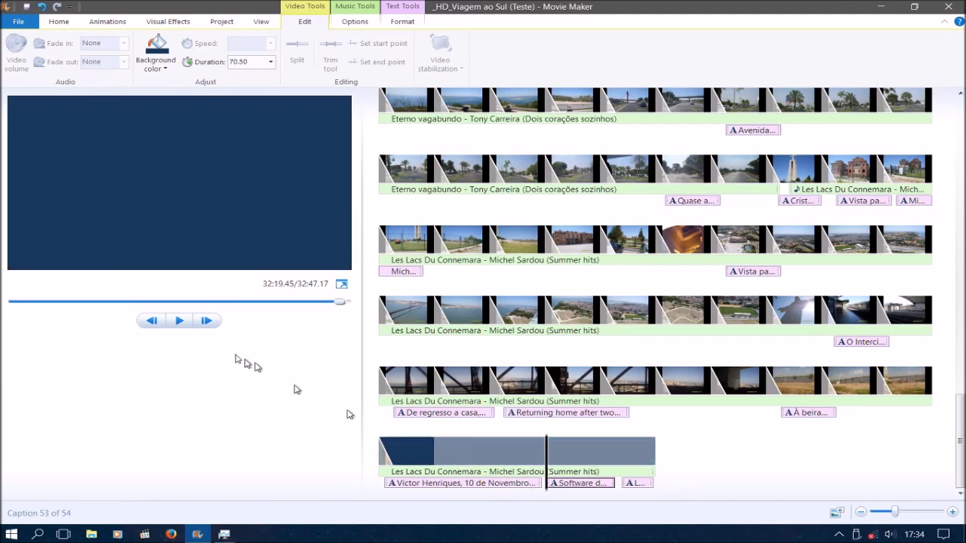
click(179, 322)
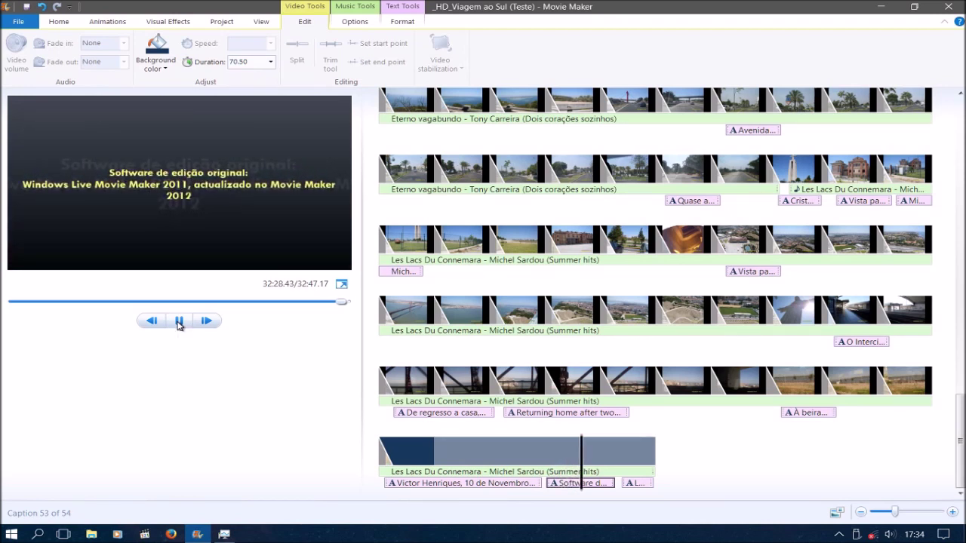
click(179, 323)
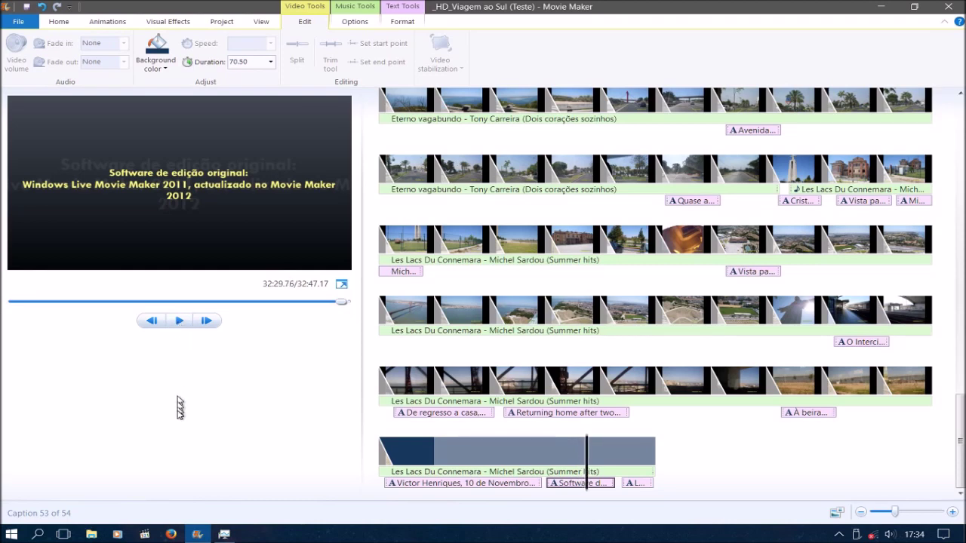
scroll(655, 294, up, 10)
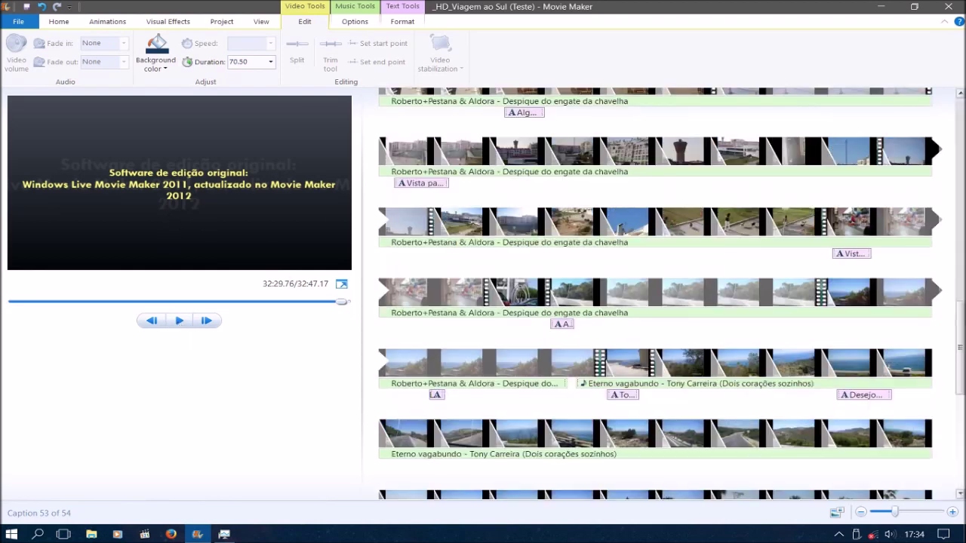
drag(959, 211, 959, 117)
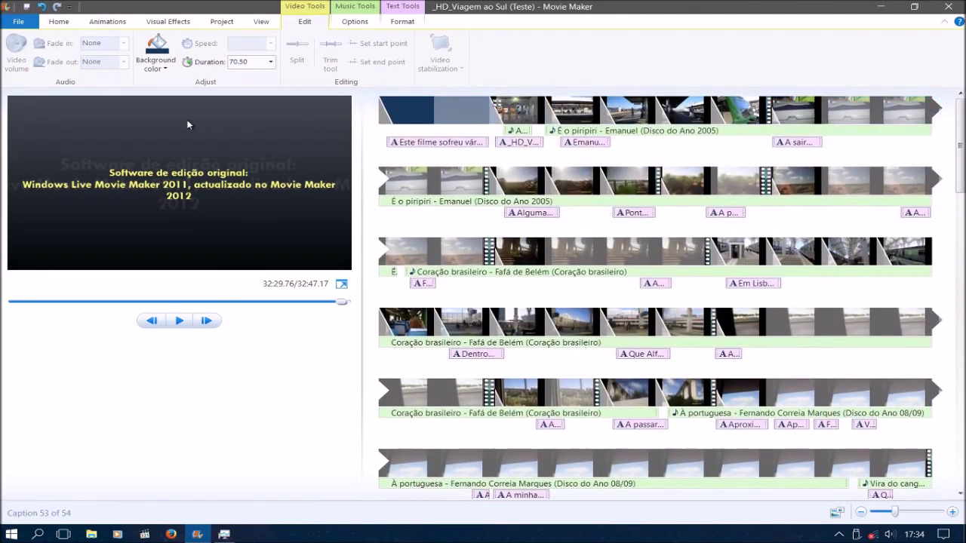
Step: Save the project under the new name "_HD_Viagem ao Sul (Nova versão 2)" in the Em gravação folder
click(18, 21)
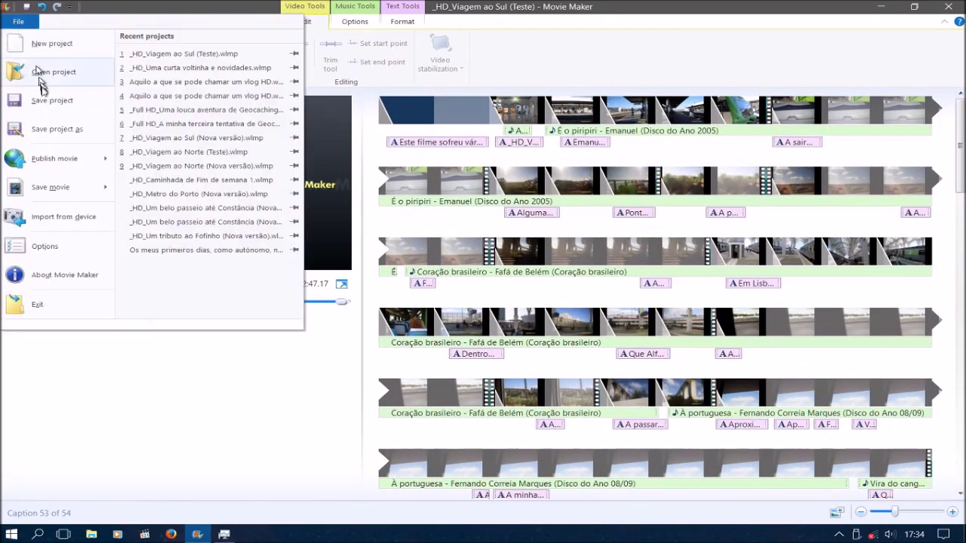
click(53, 130)
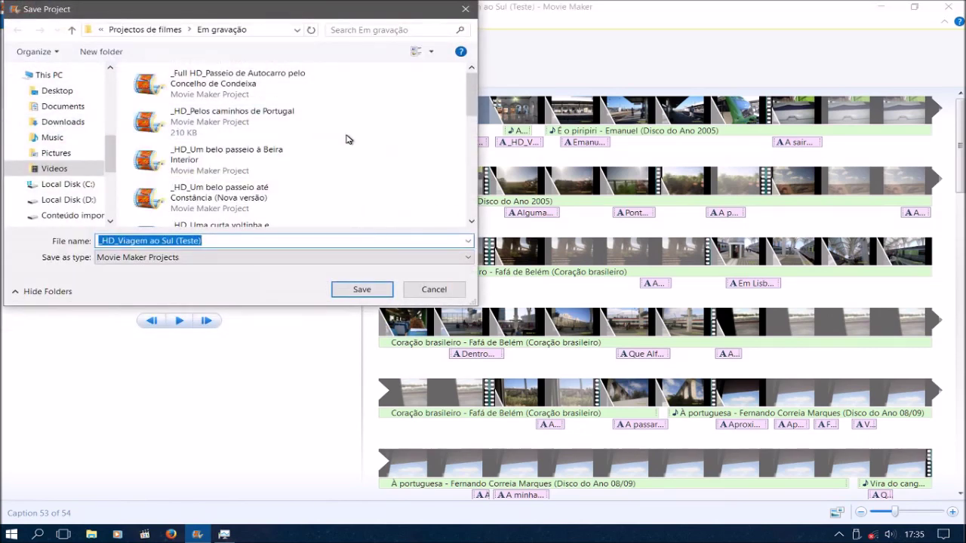
key(End)
key(BackSpace)
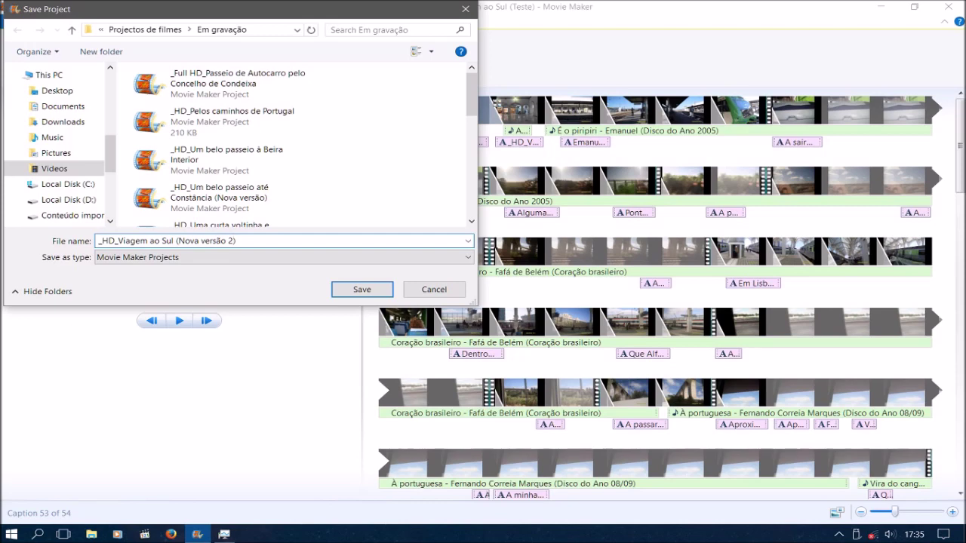
key(Return)
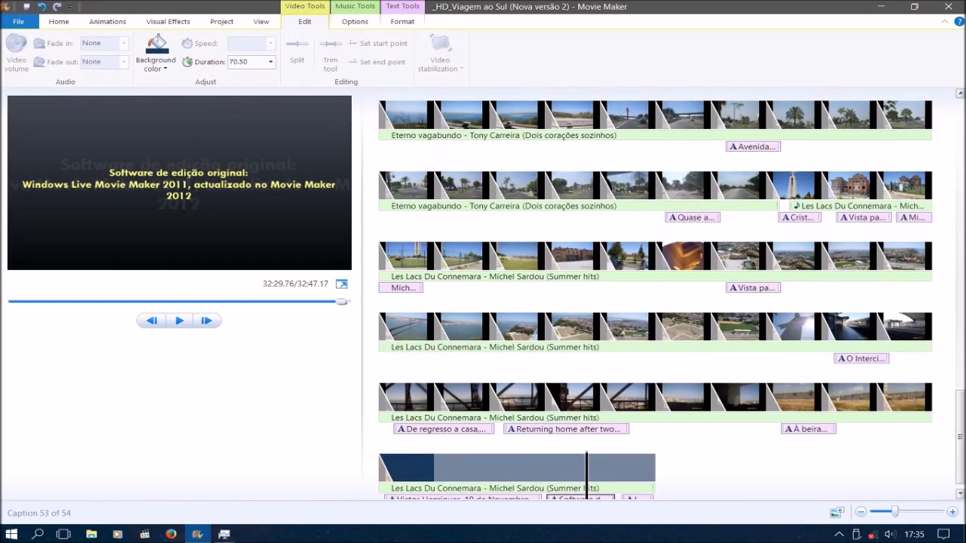
Step: Export the movie as the MPEG-4/H.264 file "_HD_Viagem ao Sul (Nova versão 2)" in the Filmes gravados folder
scroll(655, 295, up, 20)
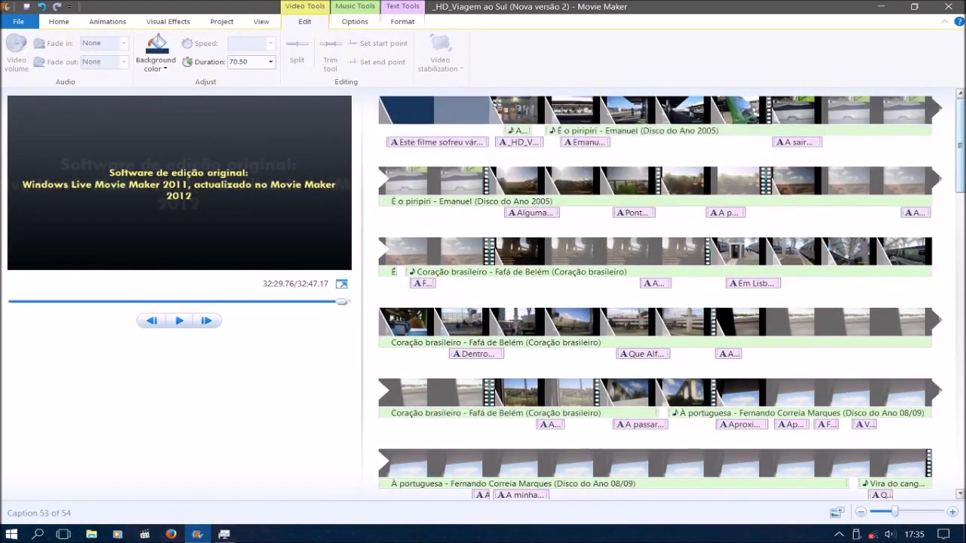
click(60, 22)
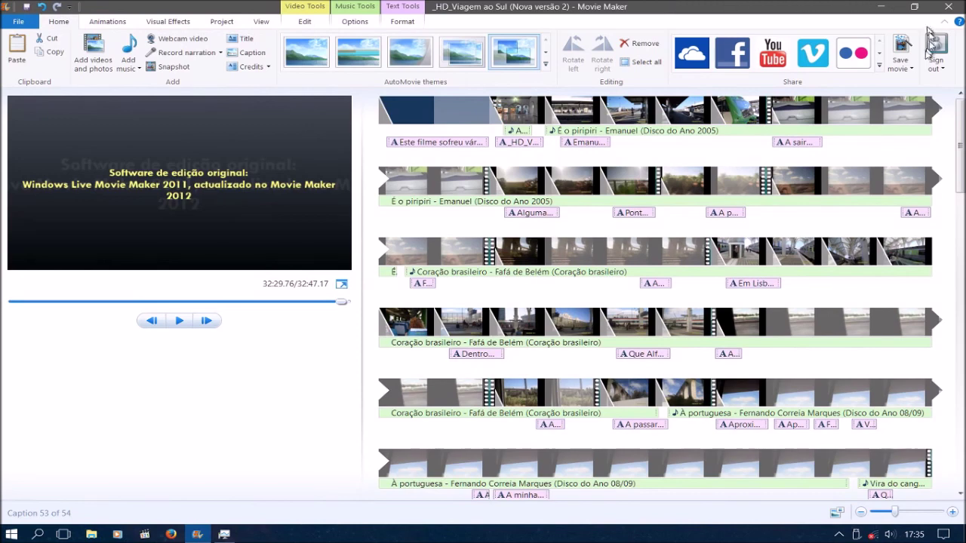
click(901, 68)
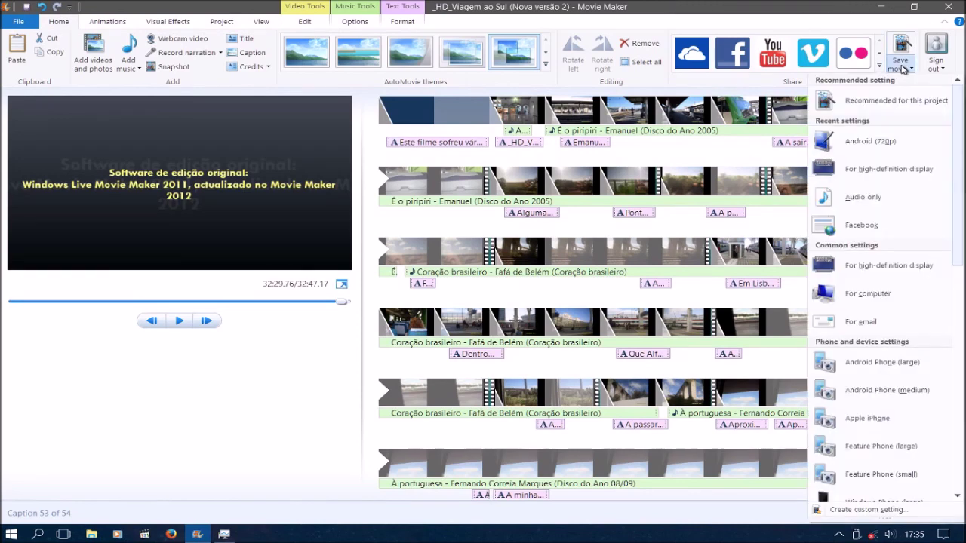
click(879, 114)
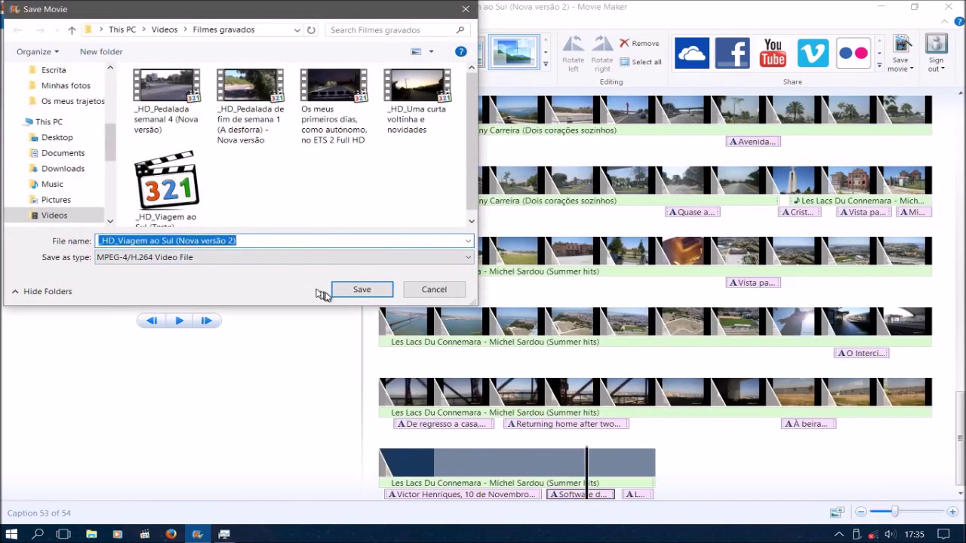
click(362, 290)
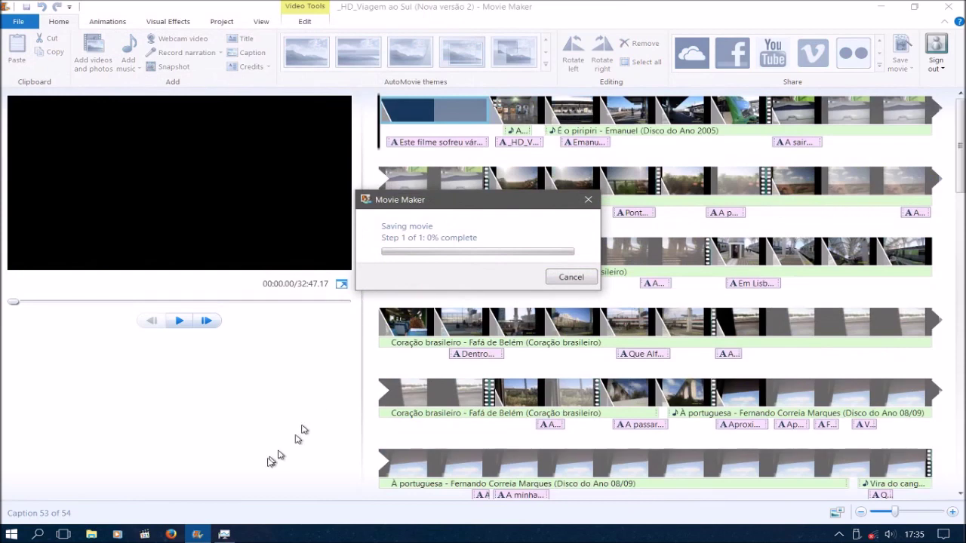
Step: Move the saving progress window aside over the preview area and bring up Task Manager to monitor CPU performance during the export
drag(468, 202, 196, 204)
click(224, 534)
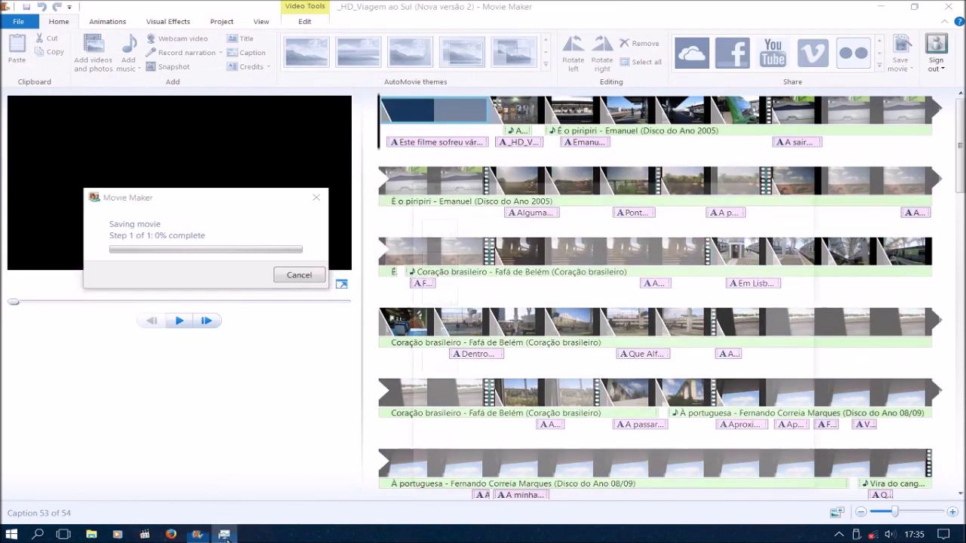
drag(230, 201, 245, 256)
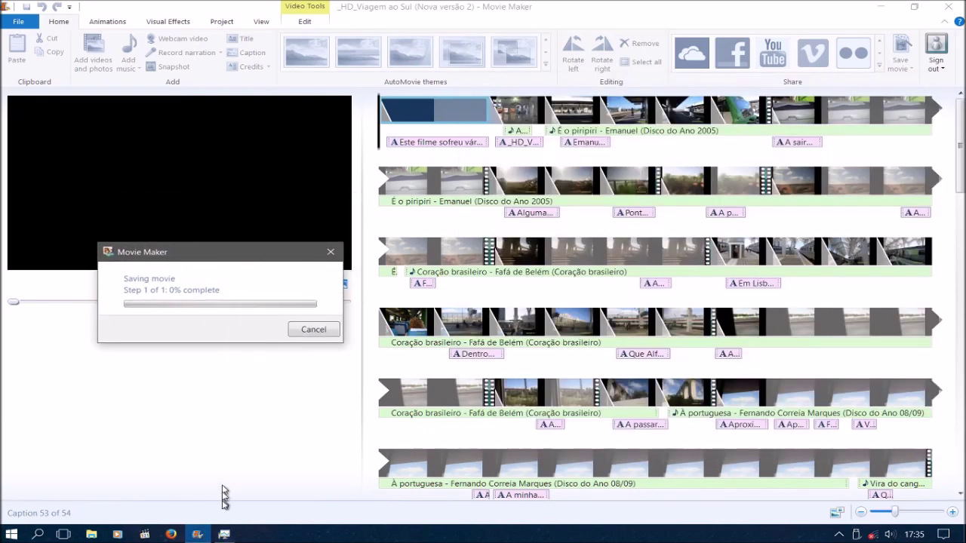
click(224, 535)
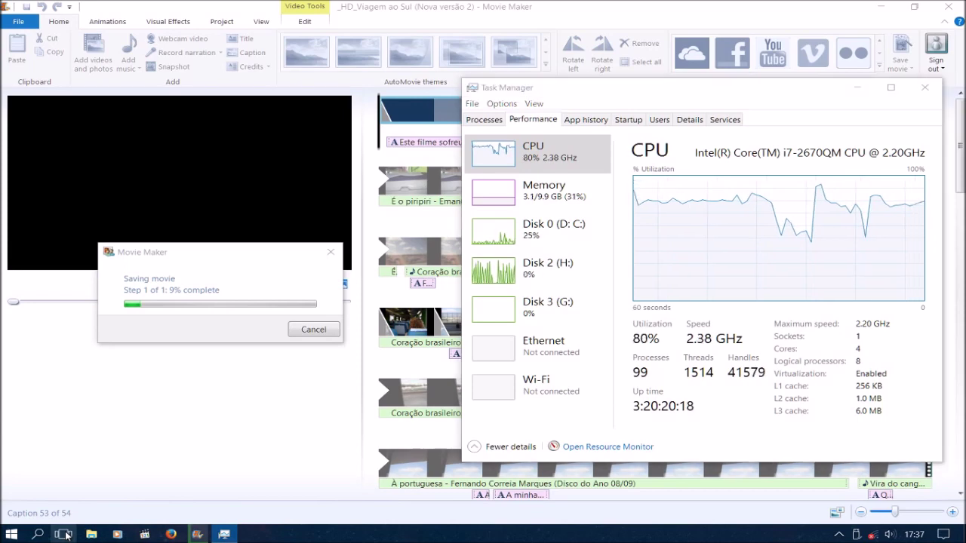
Step: Switch to Desktop 2, bring up the OBS window, and unmute the Mic/Aux source in the mixer
click(63, 534)
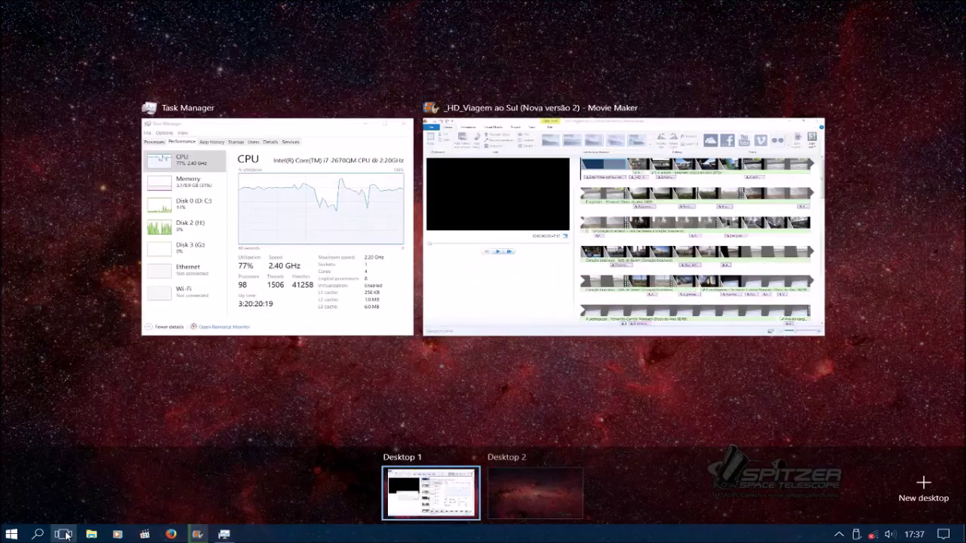
click(500, 479)
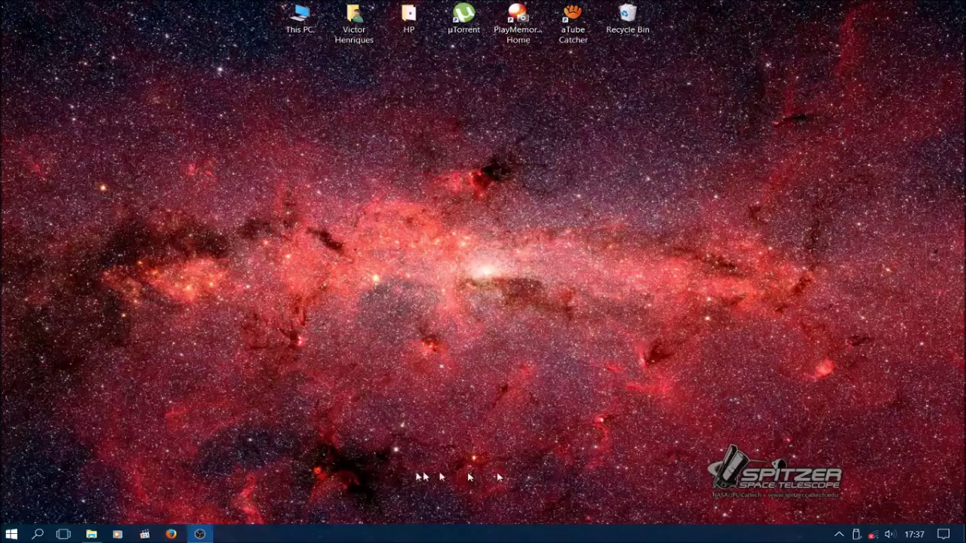
click(204, 535)
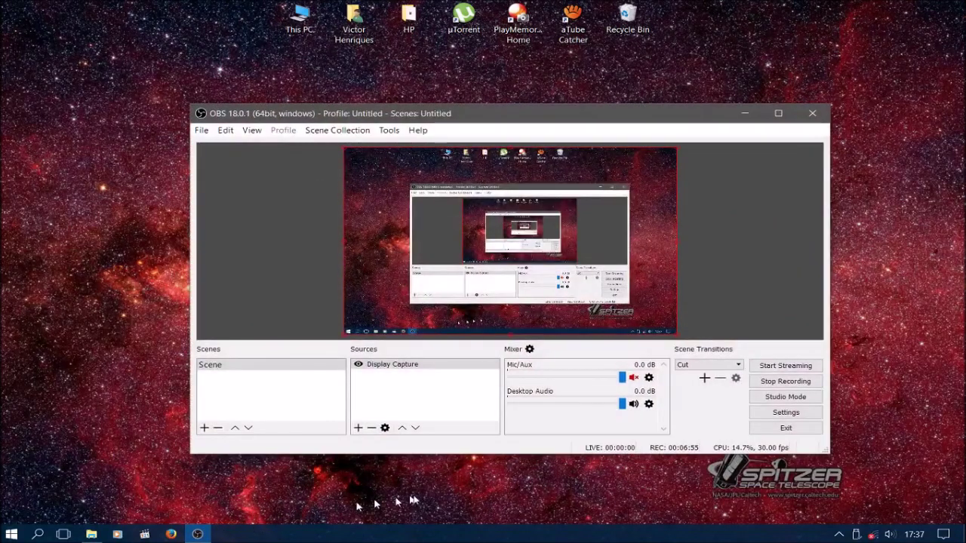
click(633, 378)
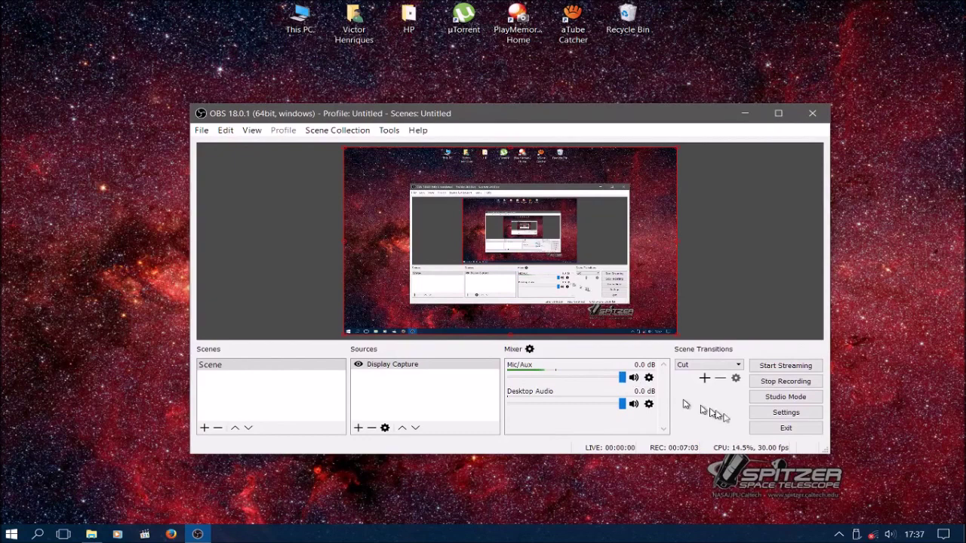